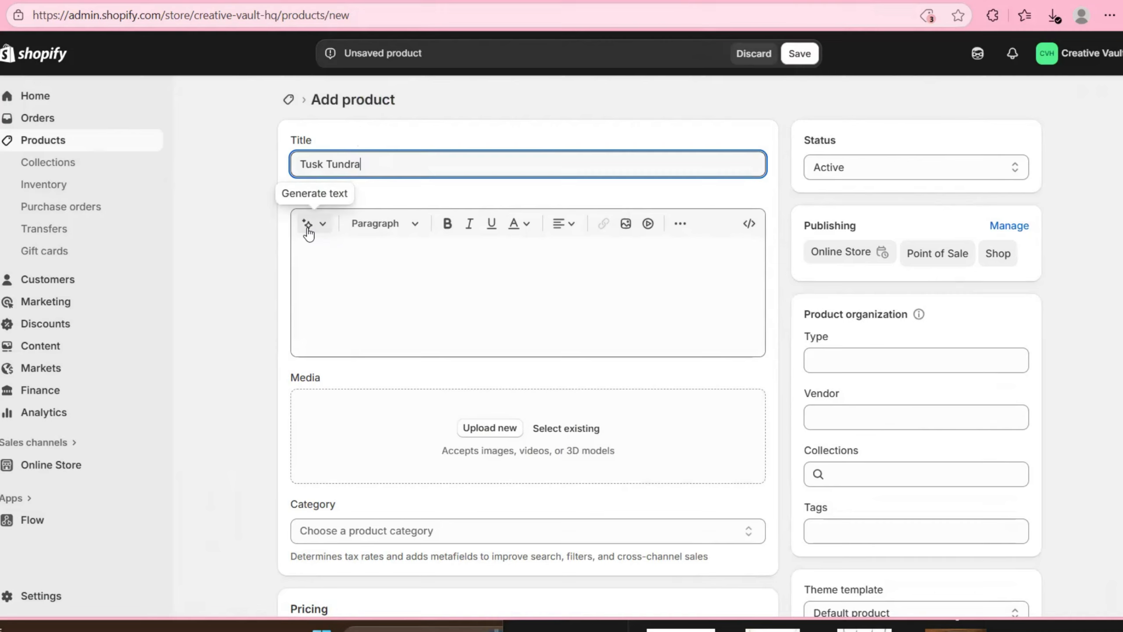
# Enter the description of the necklace with dainty gold beads, tusk-shaped white stone beads and matching earrings, inserting "and brown" after "white".
pyautogui.click(329, 258)
pyautogui.write('Infused with dainty gold beads, tusk-shaped white stone beads are threaded along an invisible wire below the collar, creating a wild fringe. Features an adjustable clasp closure. Sold as one individual necklace. Includes one pair of matching earrings.')
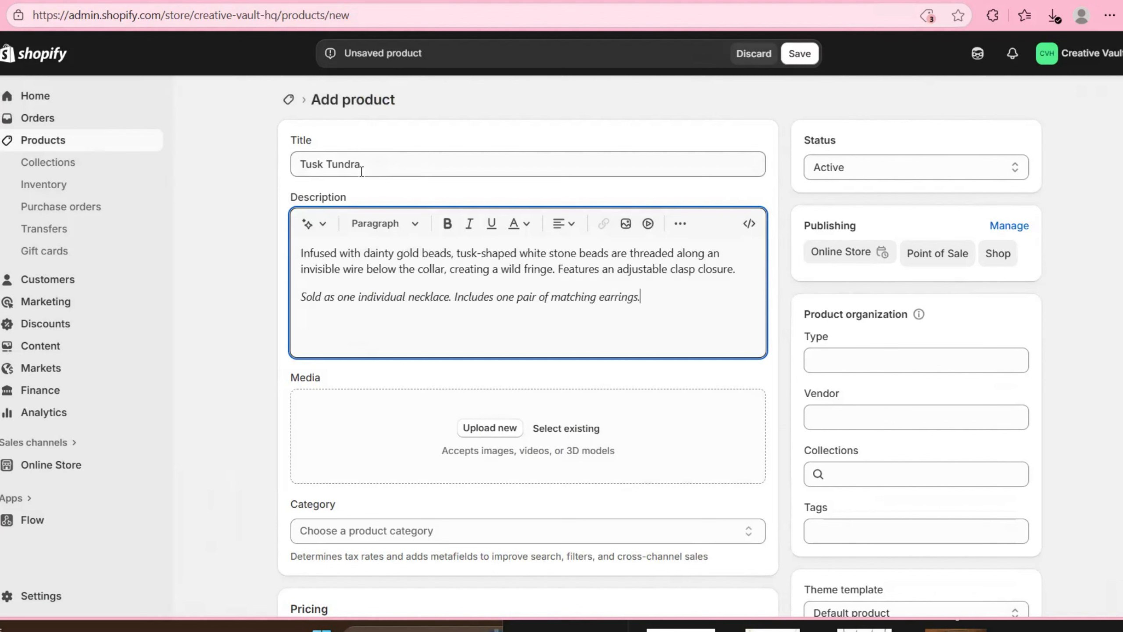
pyautogui.click(553, 254)
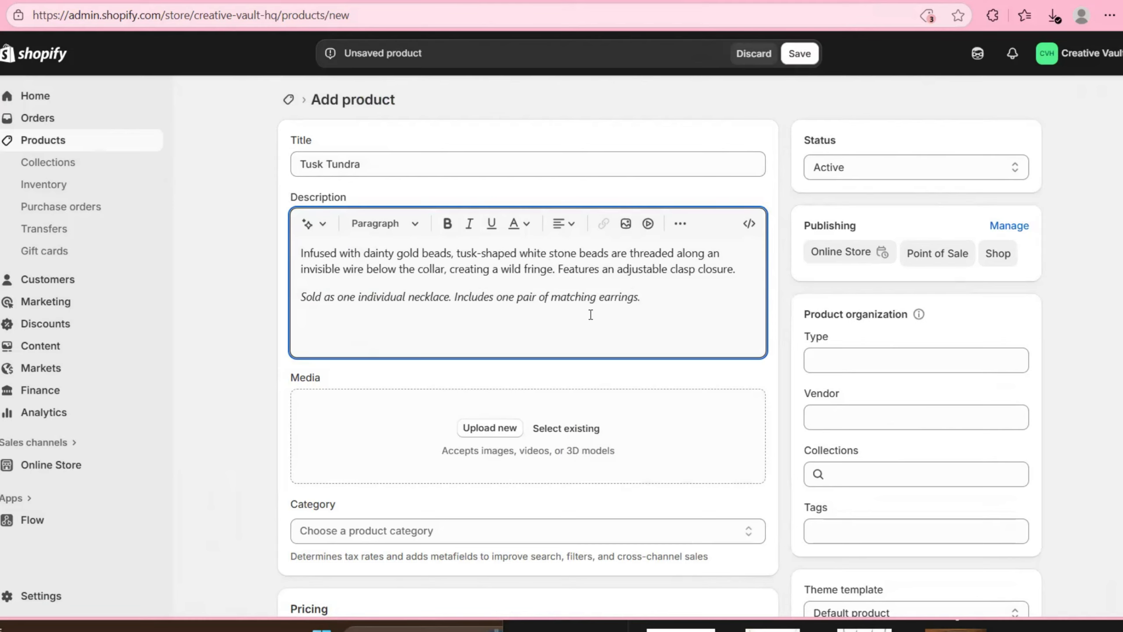
pyautogui.write('and brown')
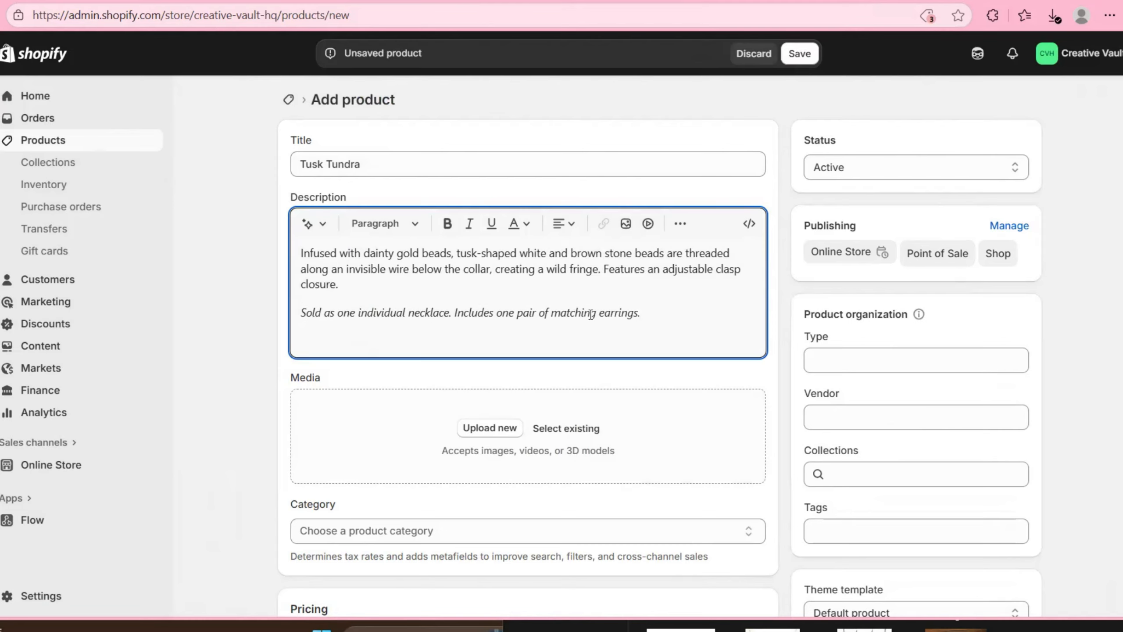
# Assign the product to the NECKLACE SETS collection.
pyautogui.scroll(-3, 593, 309)
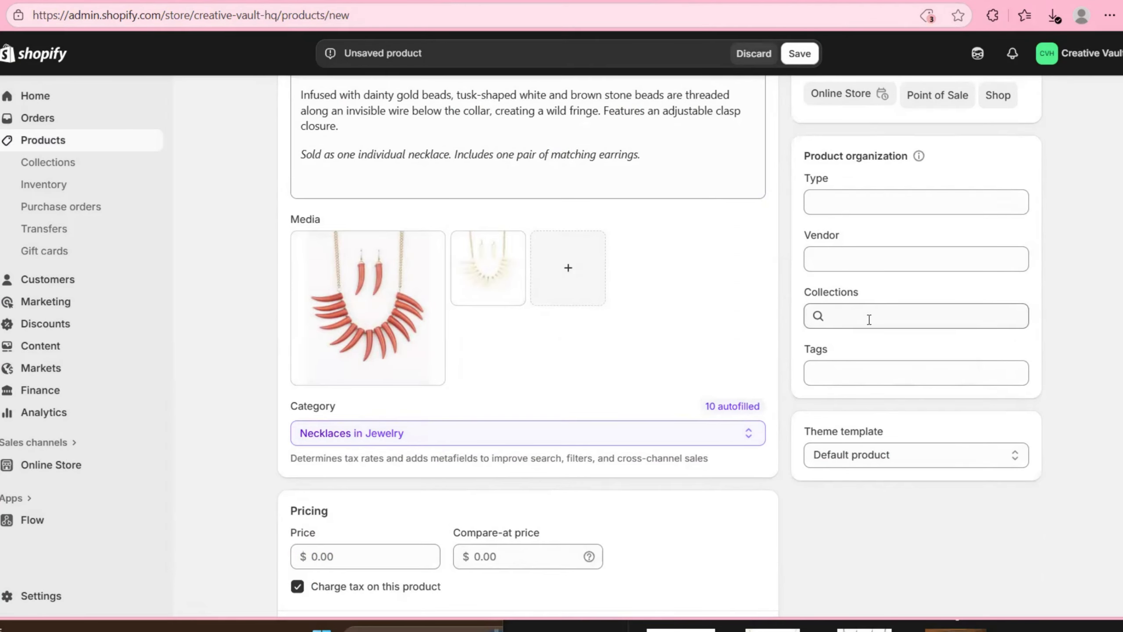
pyautogui.click(850, 315)
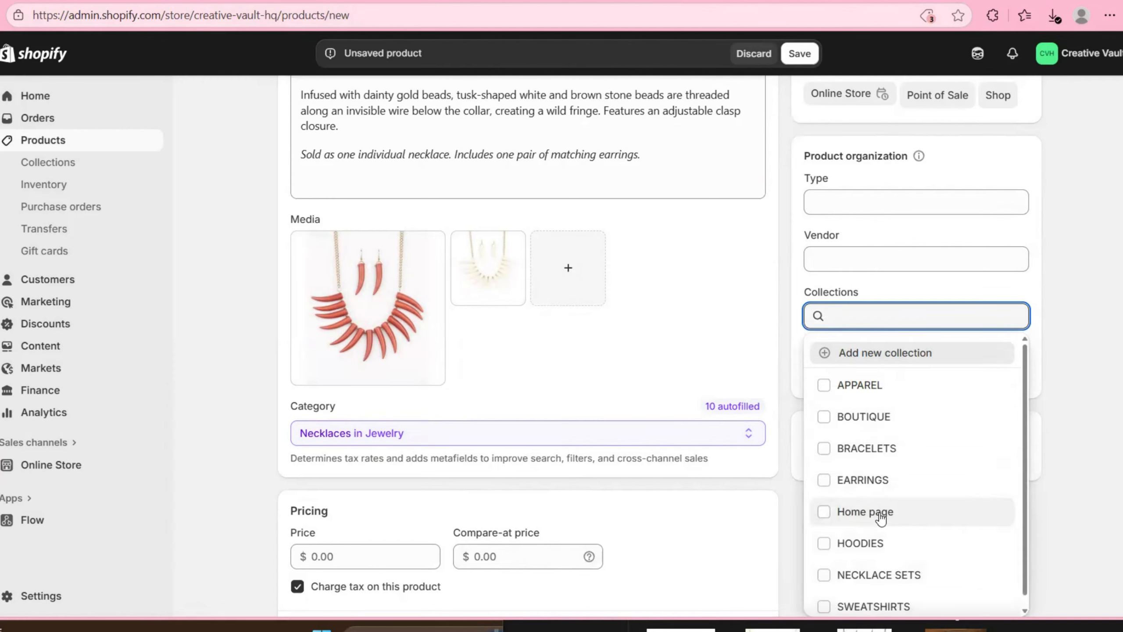
pyautogui.click(828, 569)
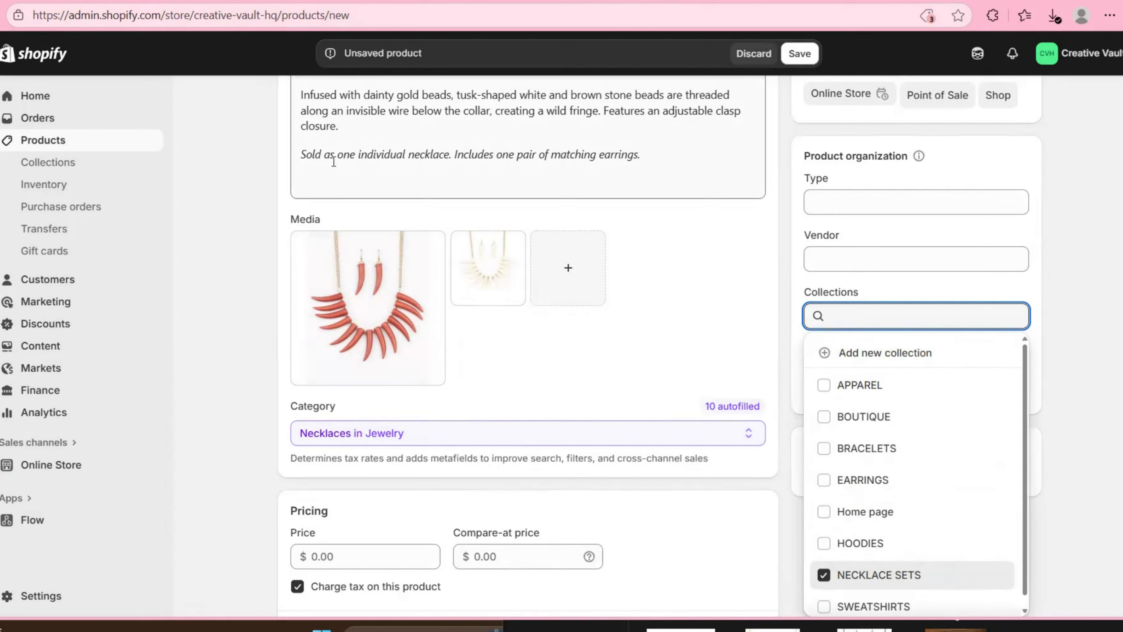
# Set the product type to Necklace and leave the vendor blank.
pyautogui.moveTo(306, 154); pyautogui.dragTo(639, 157)
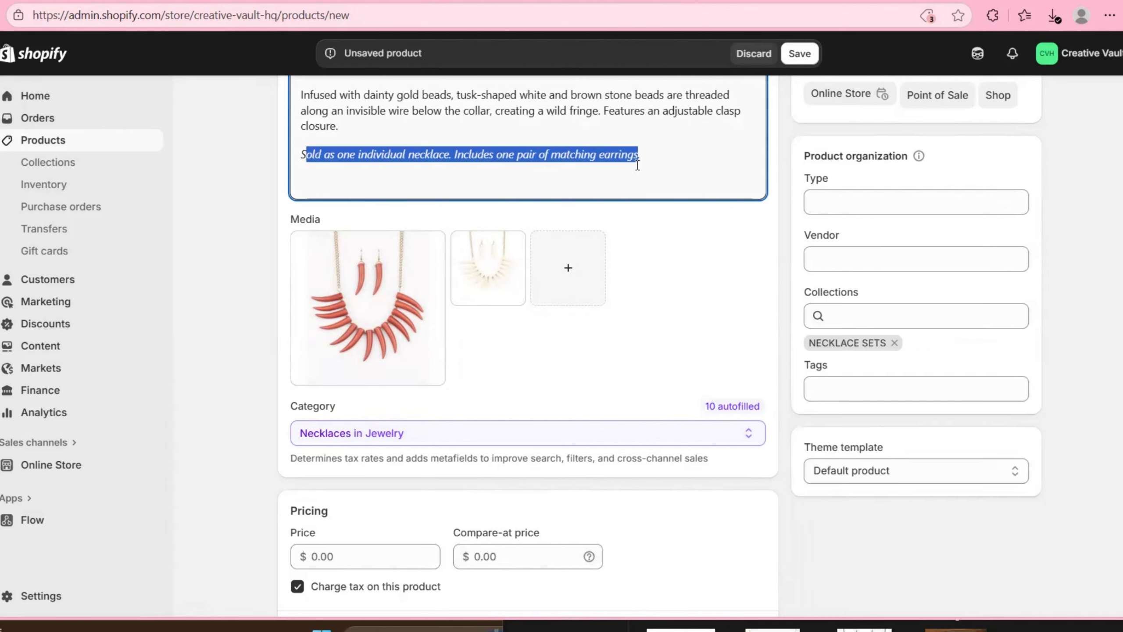
pyautogui.click(918, 205)
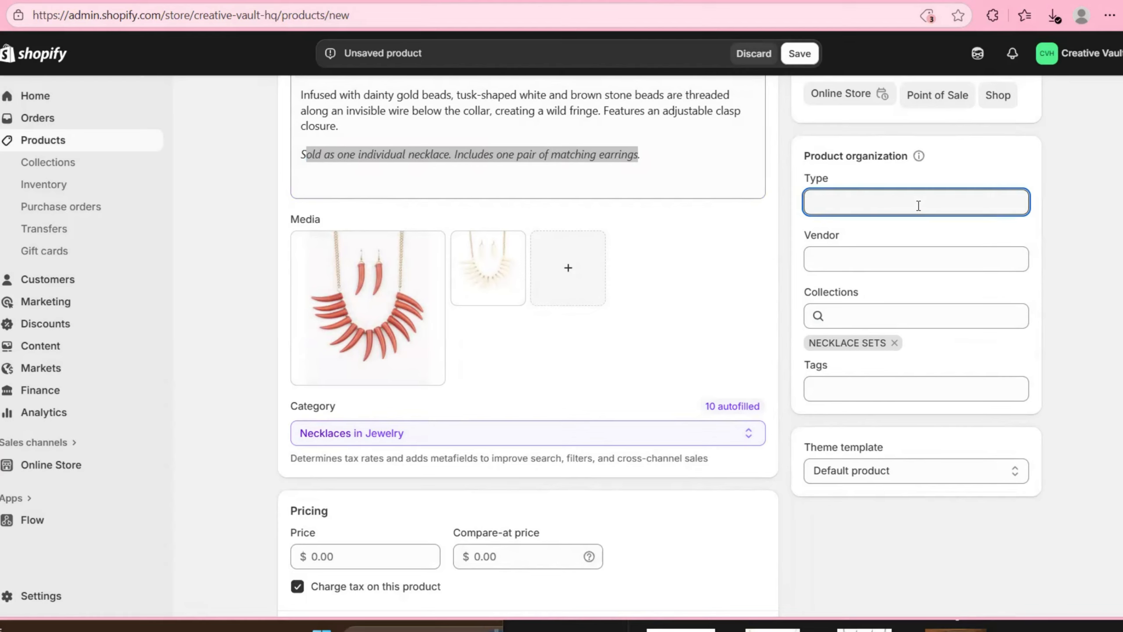
pyautogui.write('Necklace')
pyautogui.click(892, 256)
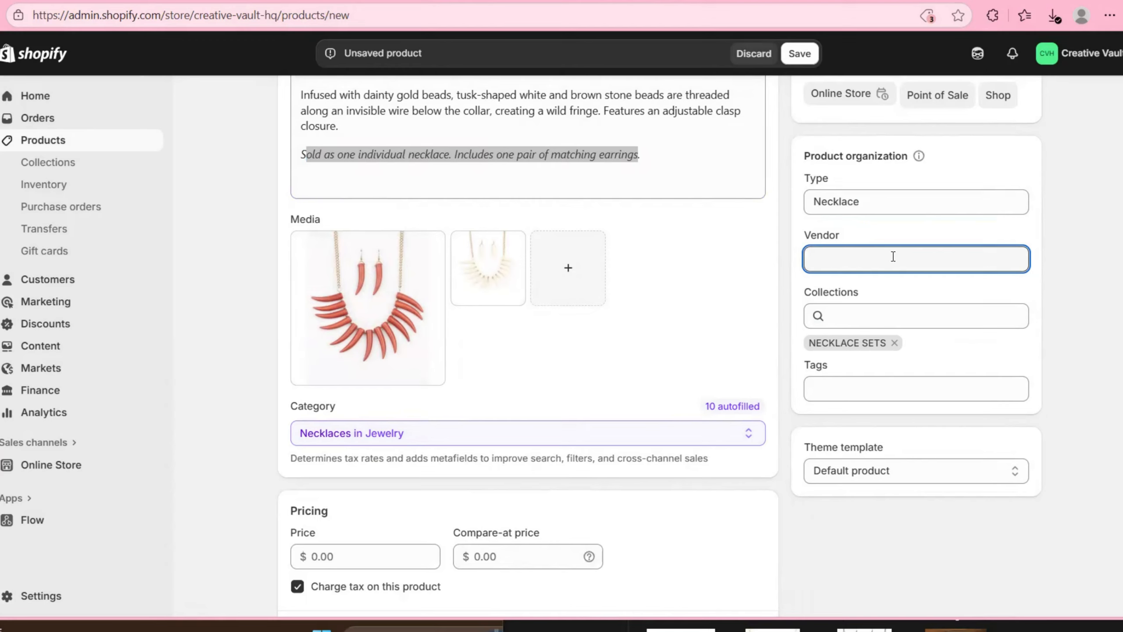
# Add the tags "paparazzi" and "necklace sets" to the product.
pyautogui.click(841, 395)
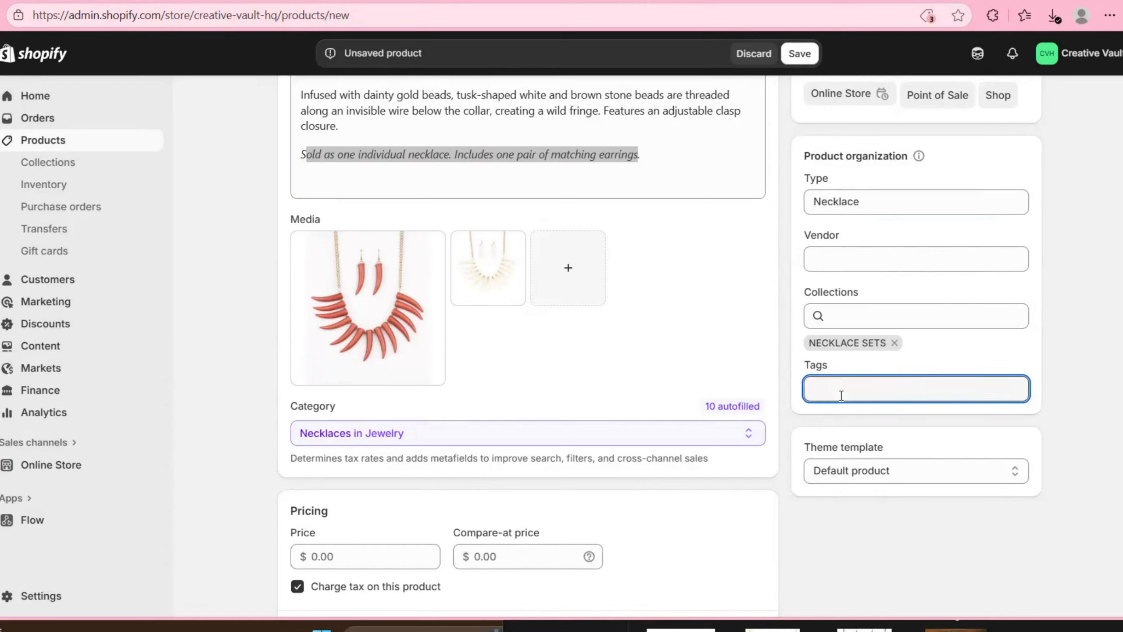
pyautogui.write('papara')
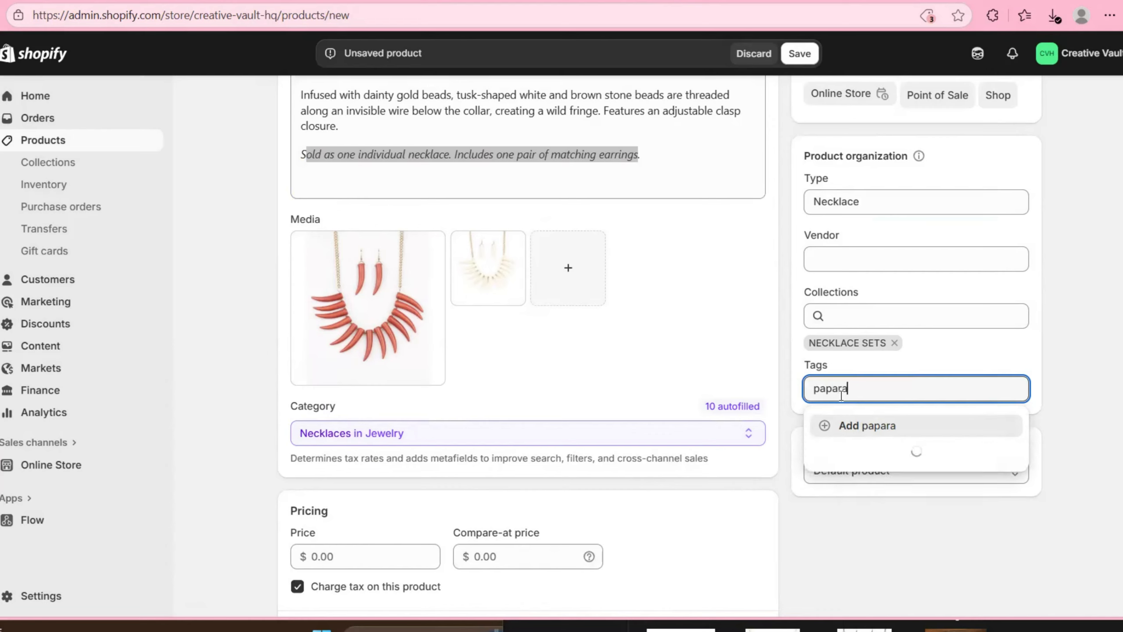
pyautogui.write('zzi')
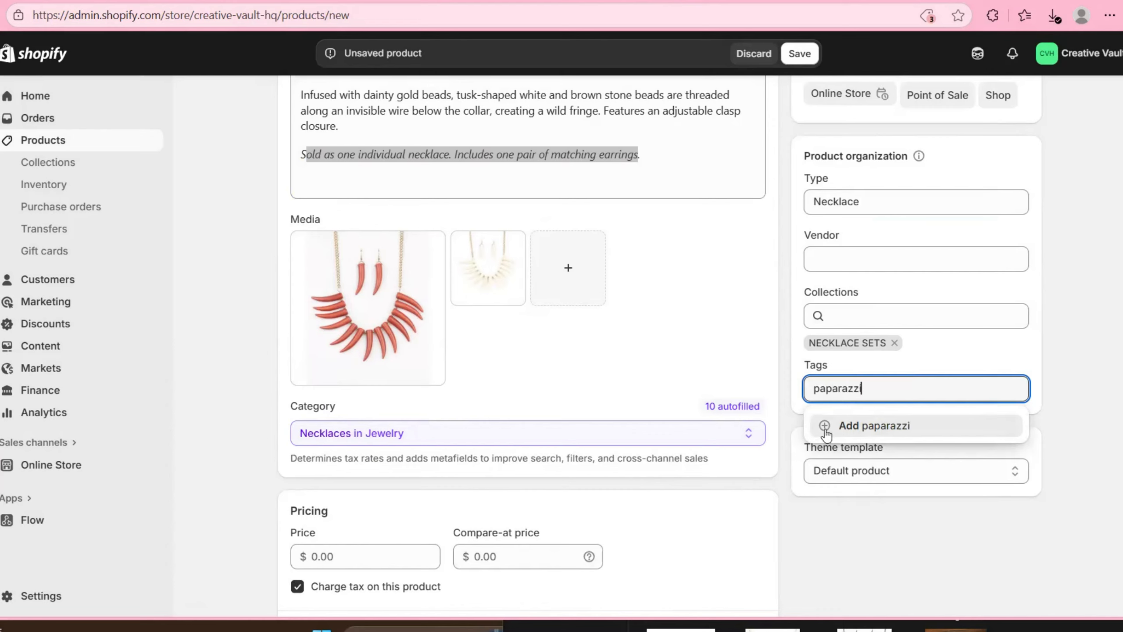
pyautogui.click(821, 425)
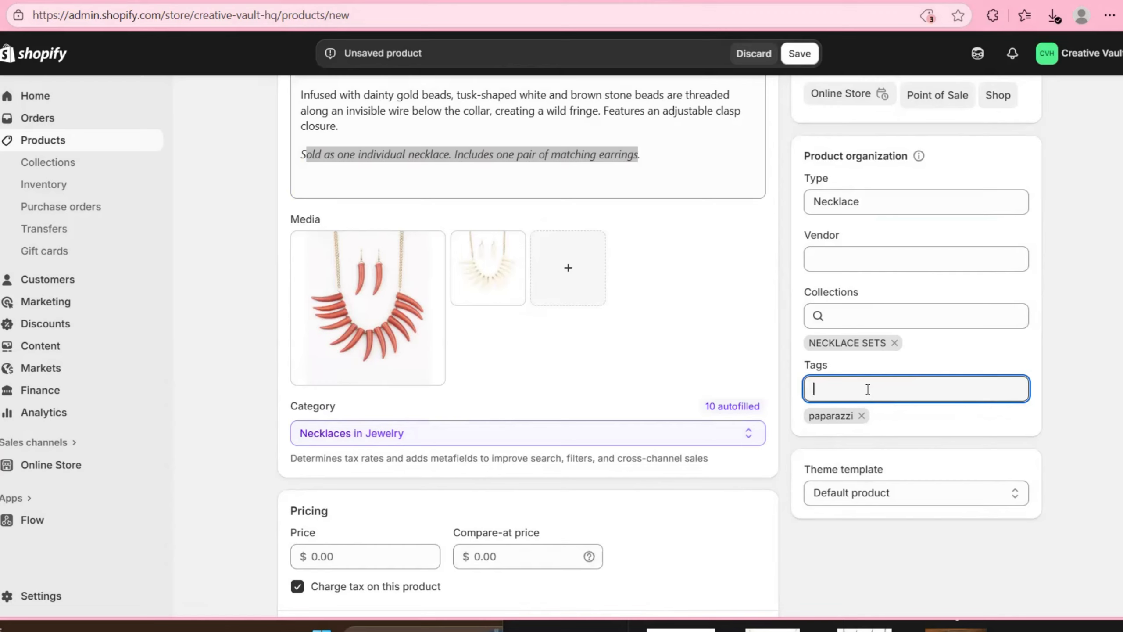
pyautogui.write('necklace ')
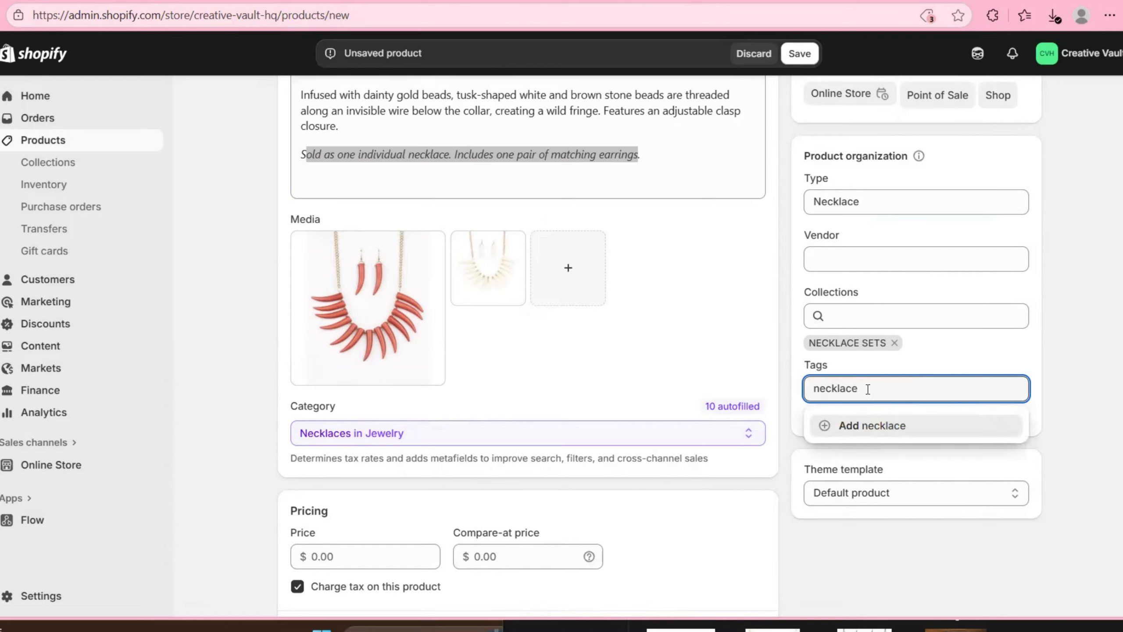
pyautogui.write('sets')
pyautogui.click(862, 428)
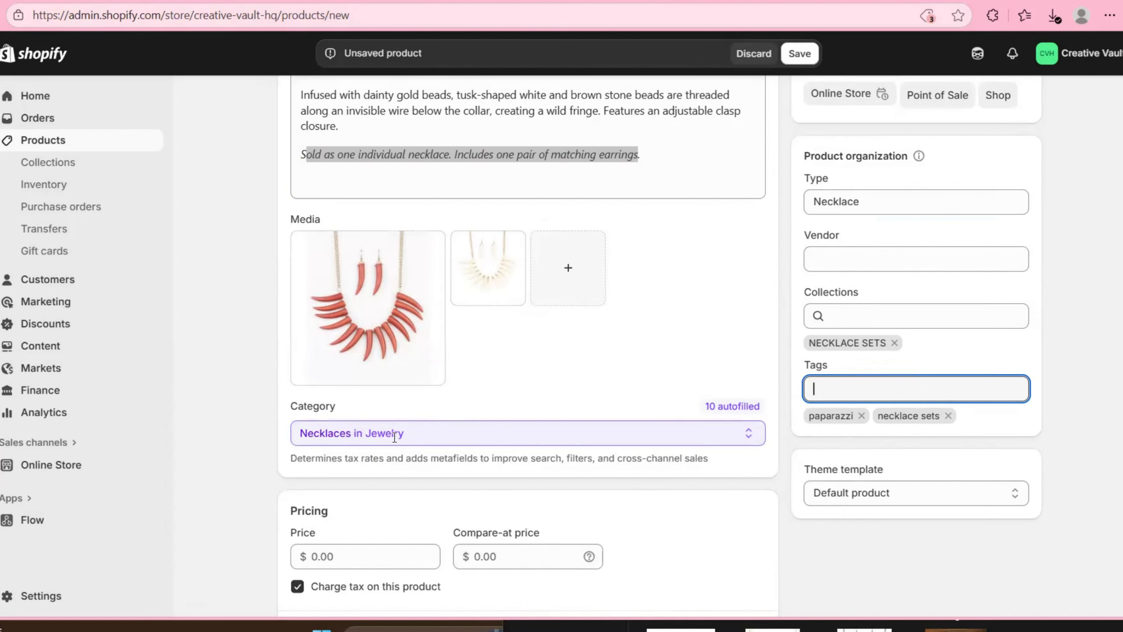
# Set the product's price to $5.
pyautogui.scroll(-5, 441, 420)
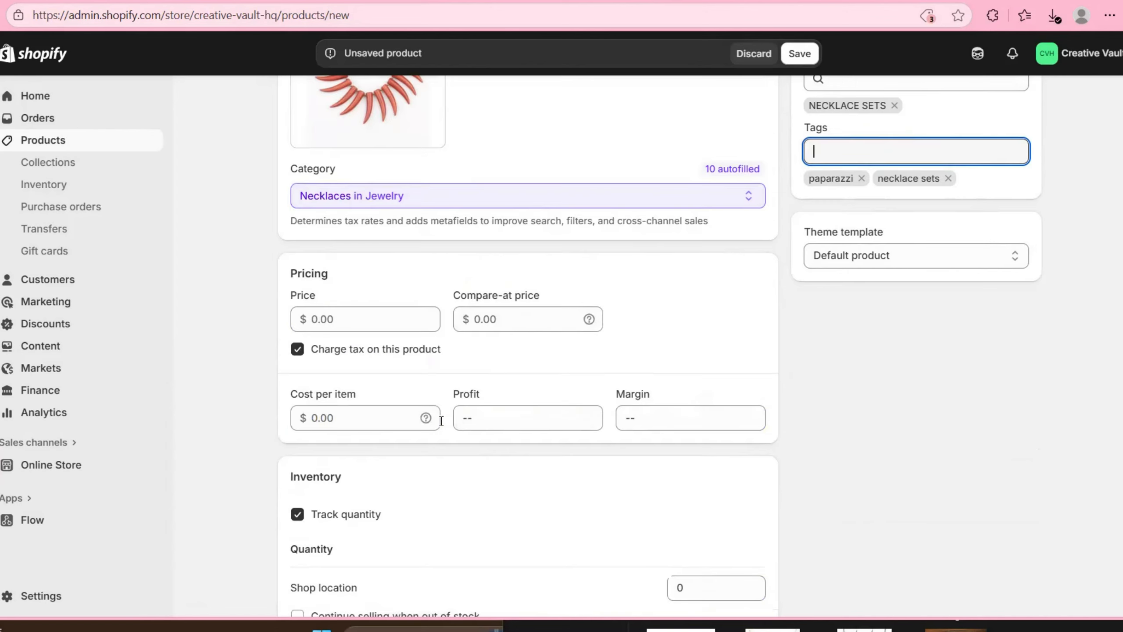
pyautogui.scroll(-2, 441, 421)
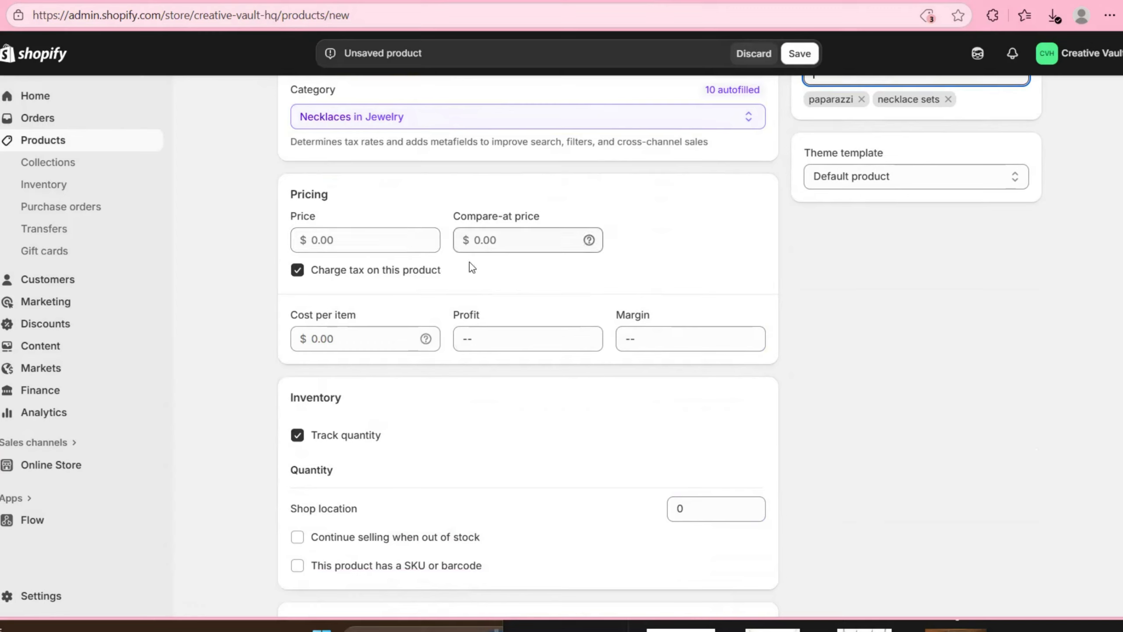
pyautogui.click(373, 242)
pyautogui.write('5')
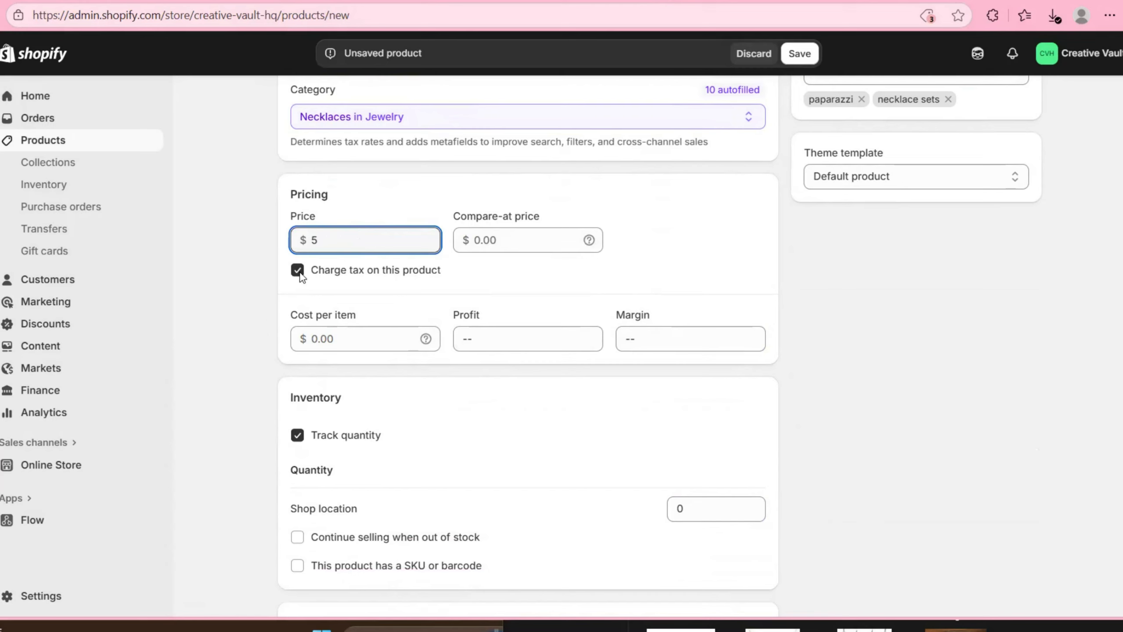
# Set the product's cost per item to $2.75.
pyautogui.scroll(-3, 308, 168)
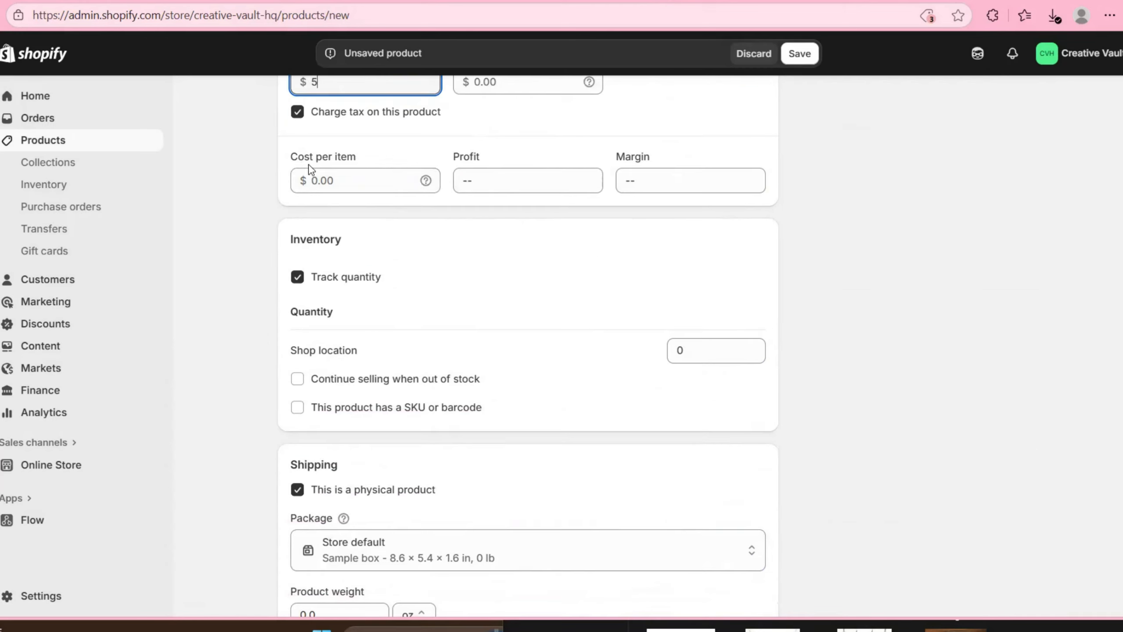
pyautogui.click(376, 180)
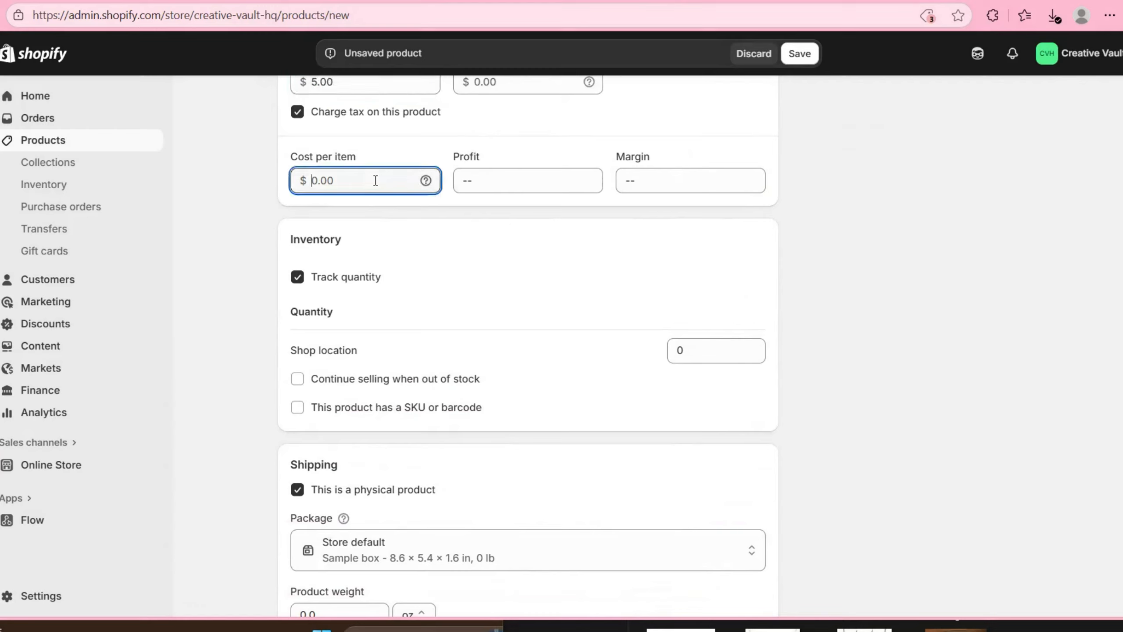
pyautogui.write('2.25')
pyautogui.press('BackSpace')
pyautogui.press('BackSpace')
pyautogui.write('75')
# Turn quantity tracking off and back on in the product's inventory settings.
pyautogui.scroll(-2, 321, 278)
pyautogui.scroll(-3, 321, 277)
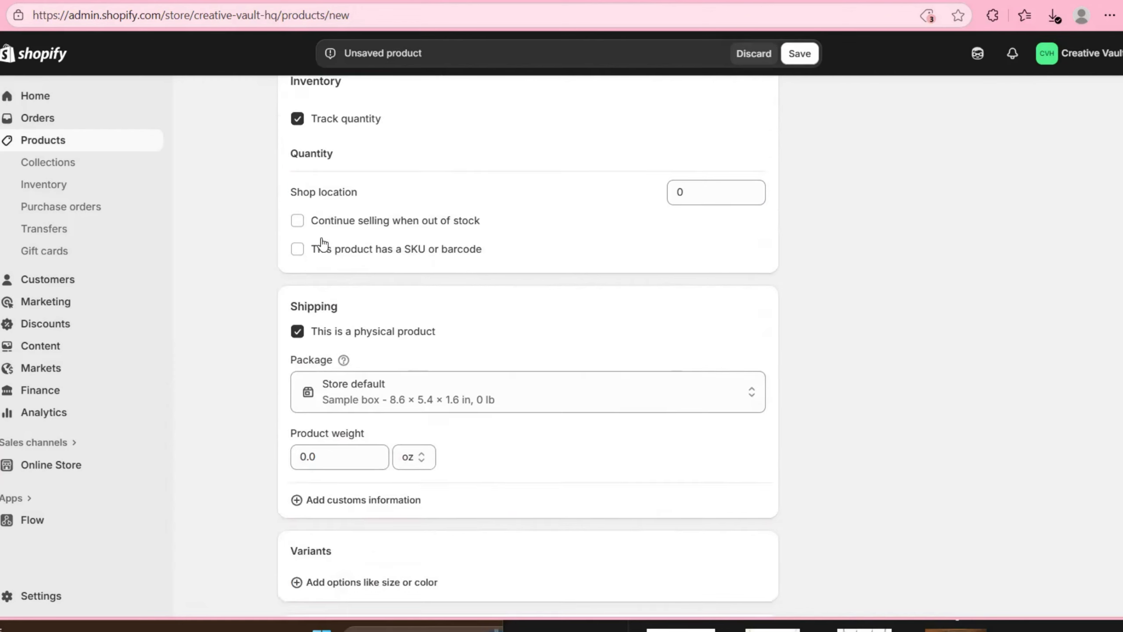
pyautogui.click(300, 120)
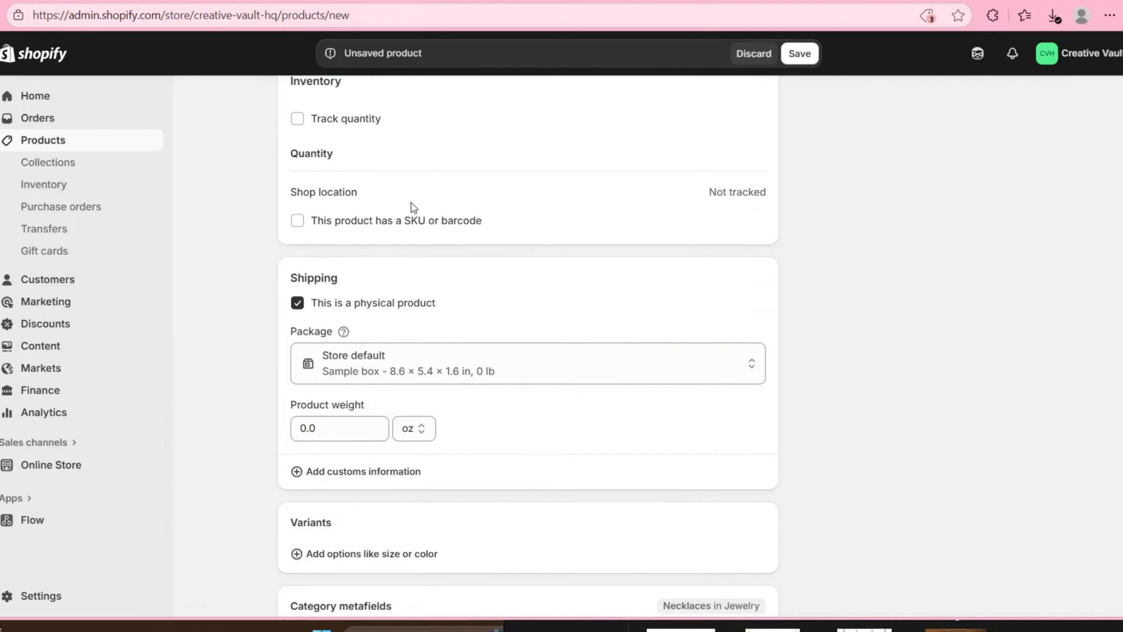
pyautogui.click(297, 119)
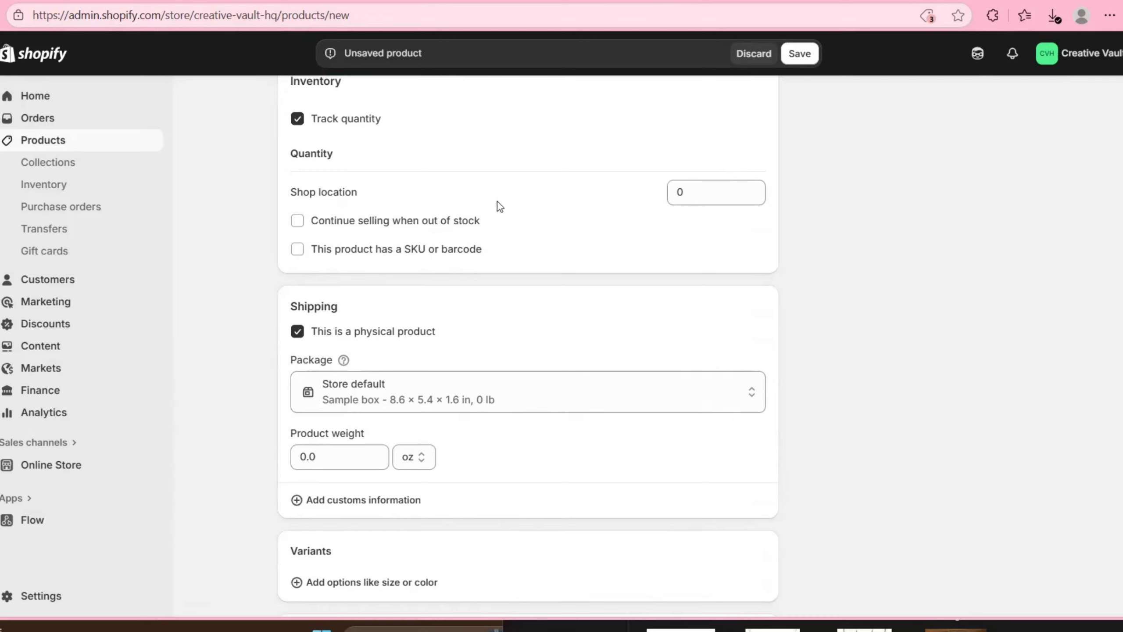
# Set the product's shipping weight to 4 oz.
pyautogui.scroll(-2, 497, 201)
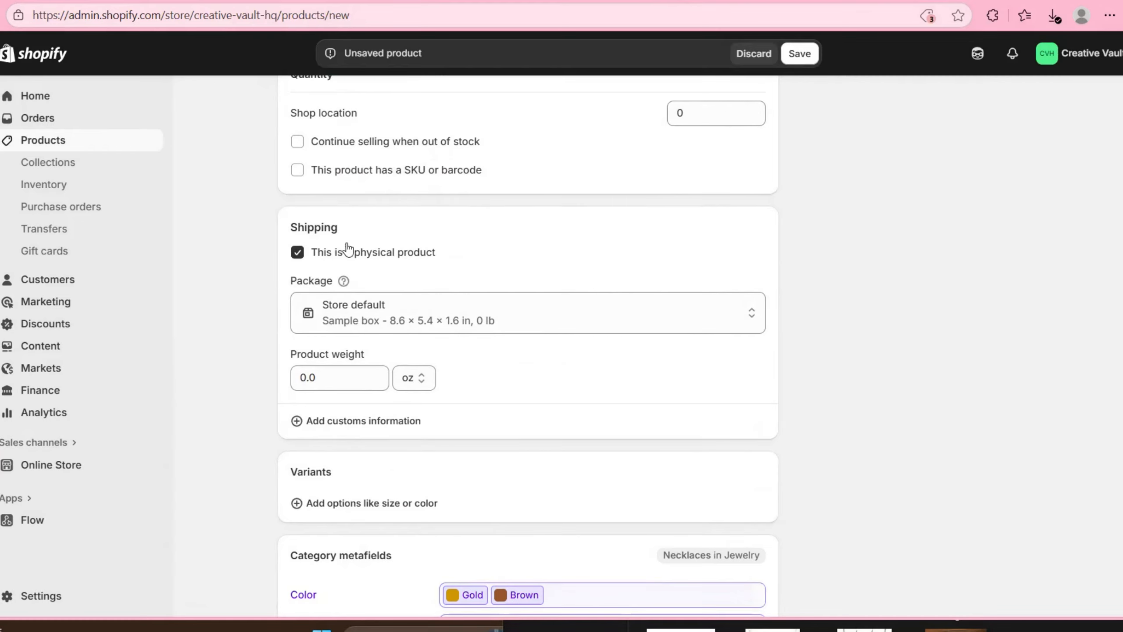
pyautogui.scroll(-2, 348, 249)
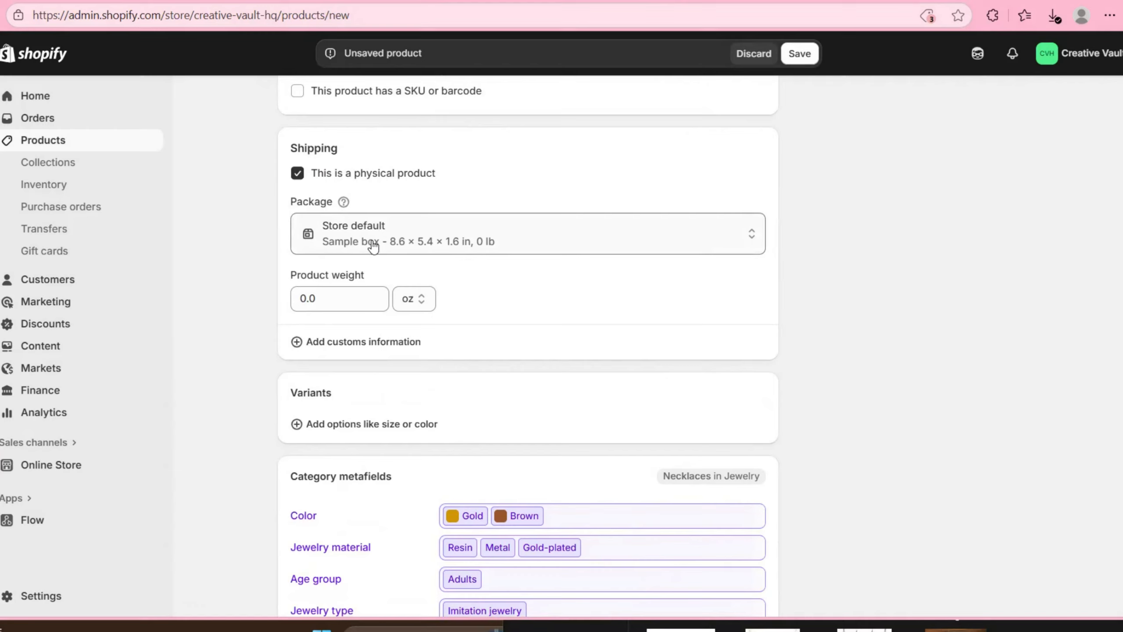
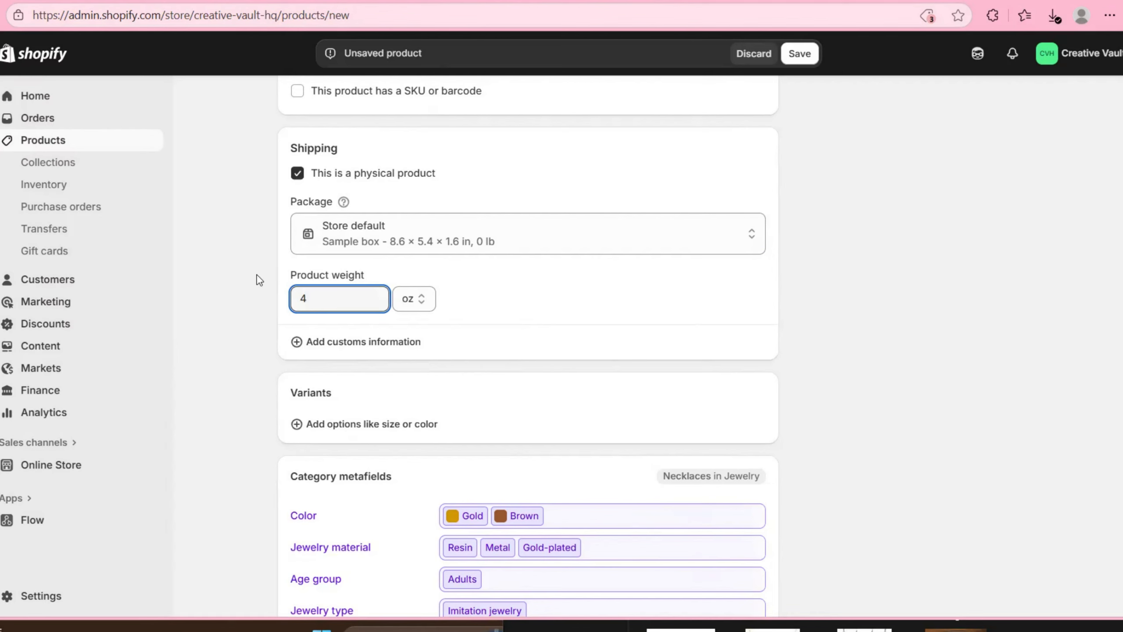
pyautogui.click(257, 276)
# Add the recommended Color option to the product's variants.
pyautogui.scroll(-3, 257, 276)
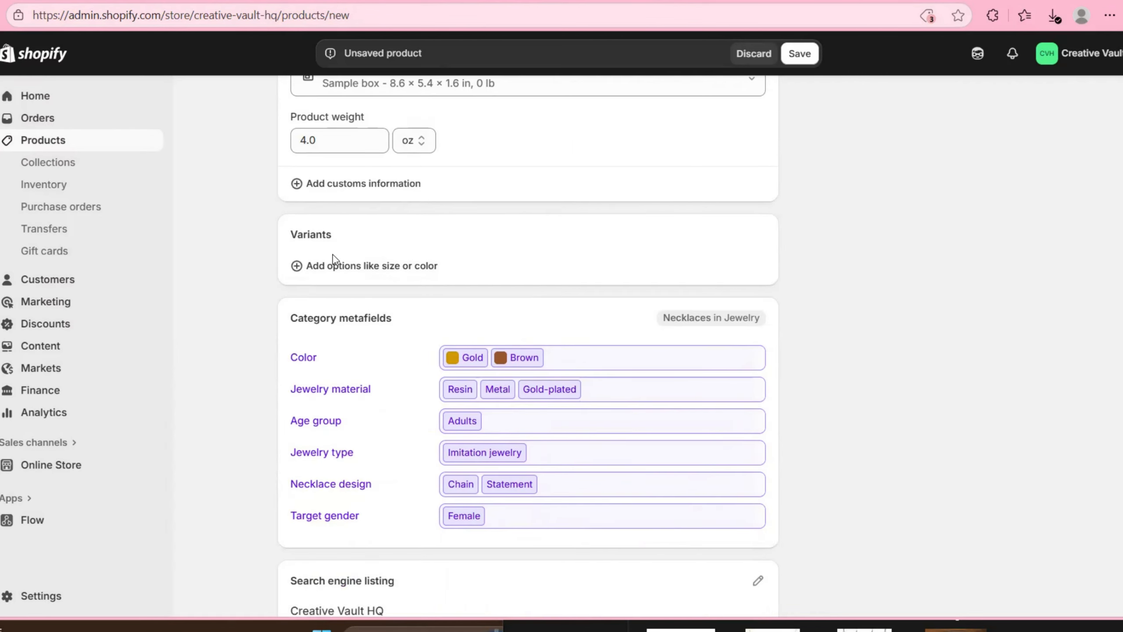
pyautogui.moveTo(268, 223); pyautogui.dragTo(382, 226)
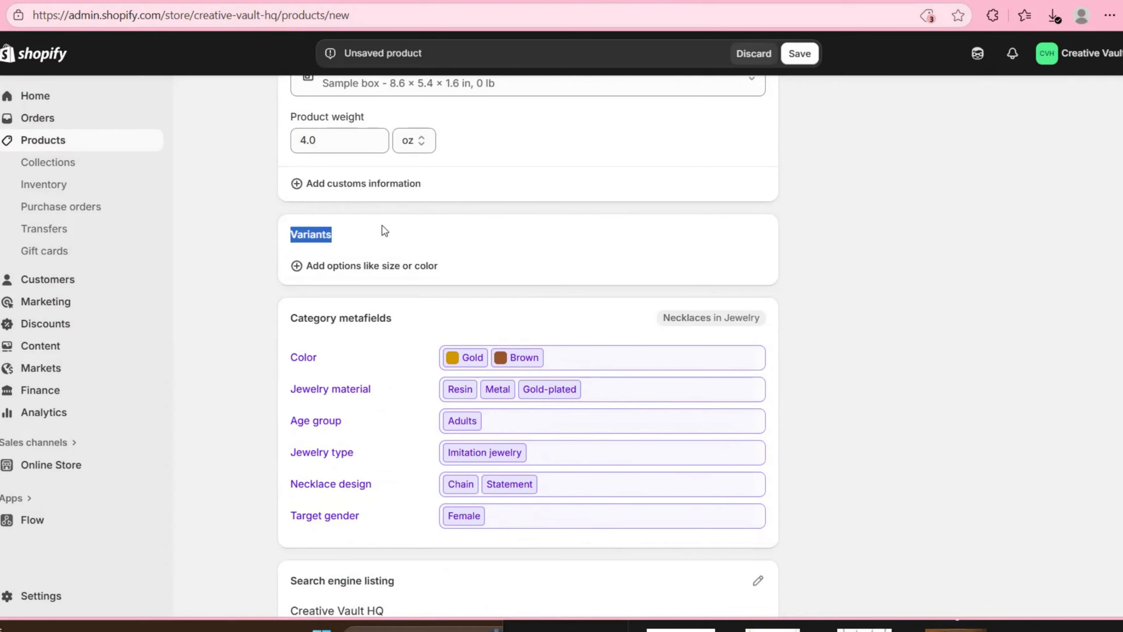
pyautogui.click(401, 265)
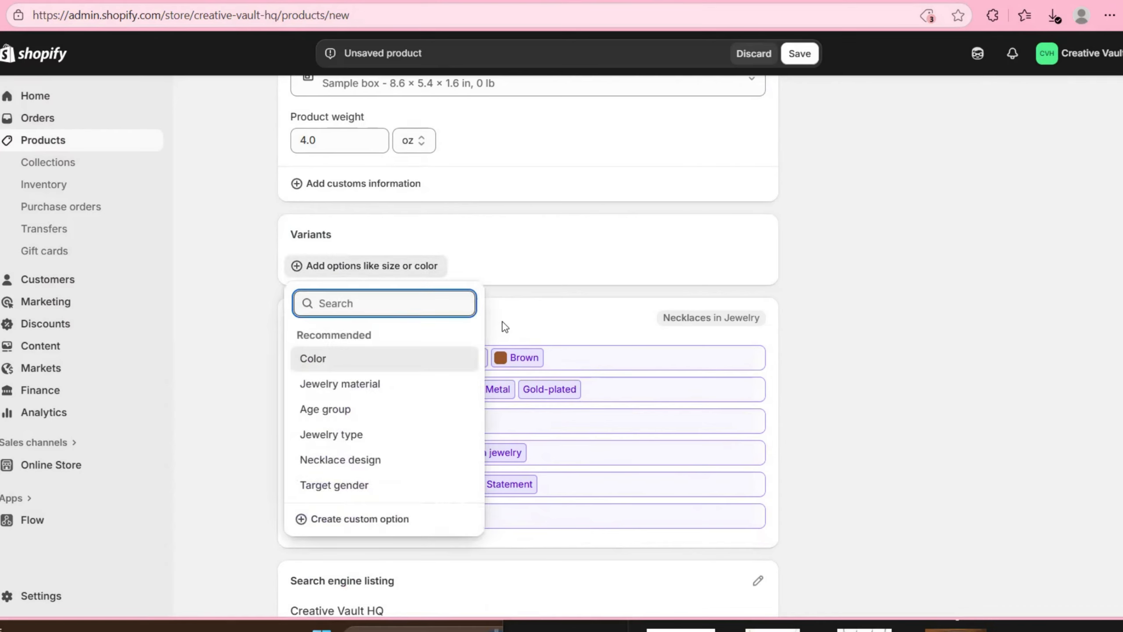
pyautogui.click(437, 359)
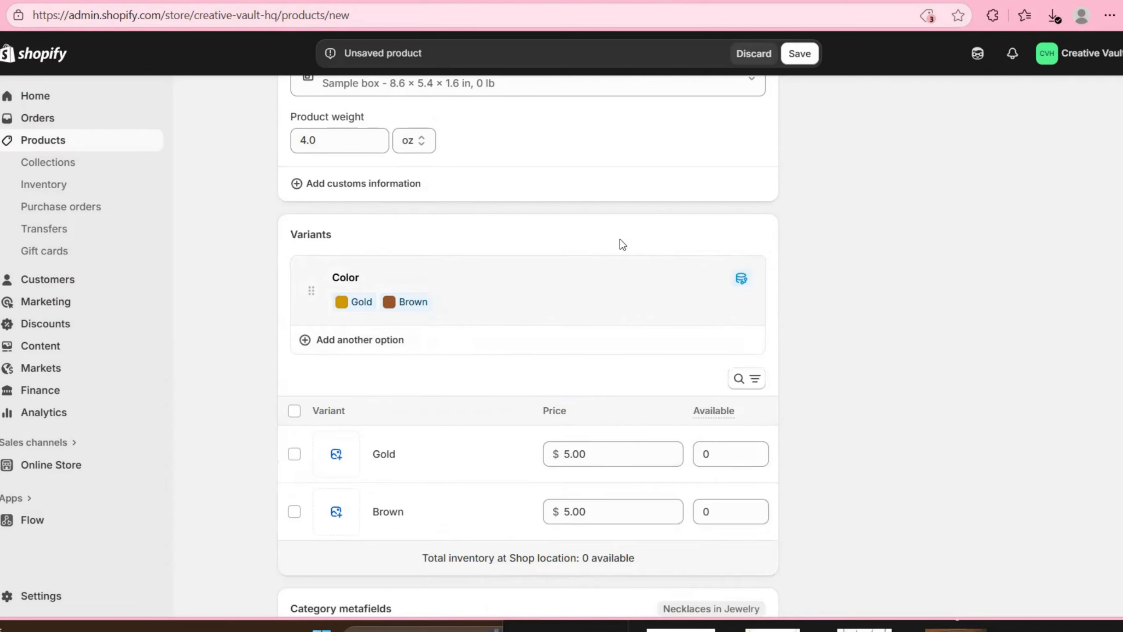
# Edit the Color variant option and remove Gold from its values.
pyautogui.moveTo(743, 284)
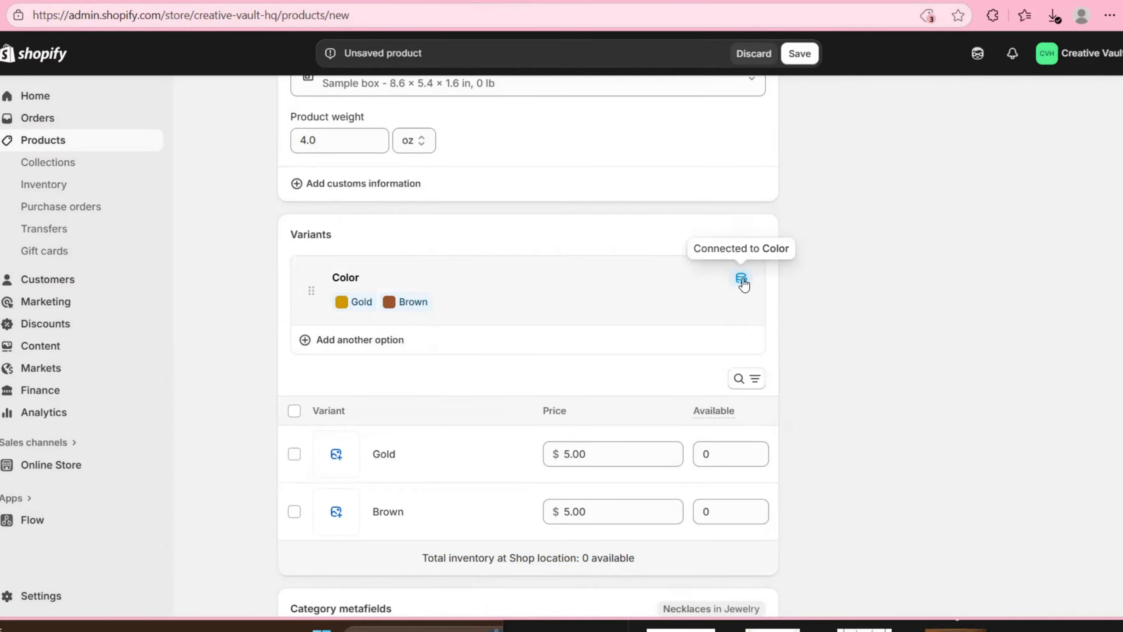
pyautogui.click(743, 284)
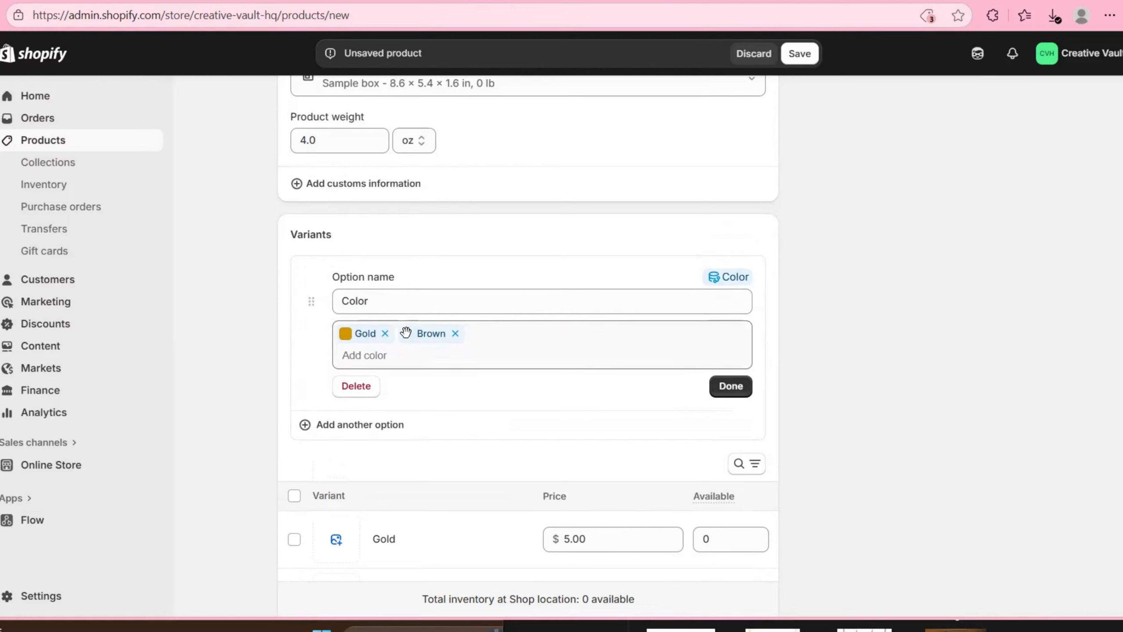
pyautogui.click(386, 336)
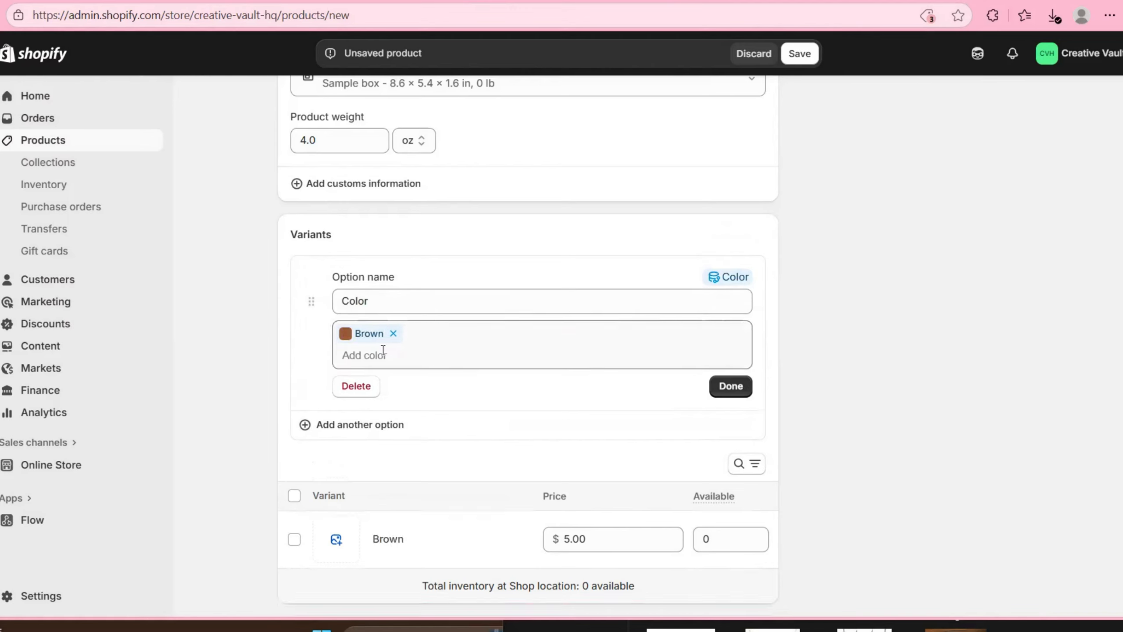
# Add White from the default colors to the Color option's values alongside Brown.
pyautogui.click(382, 355)
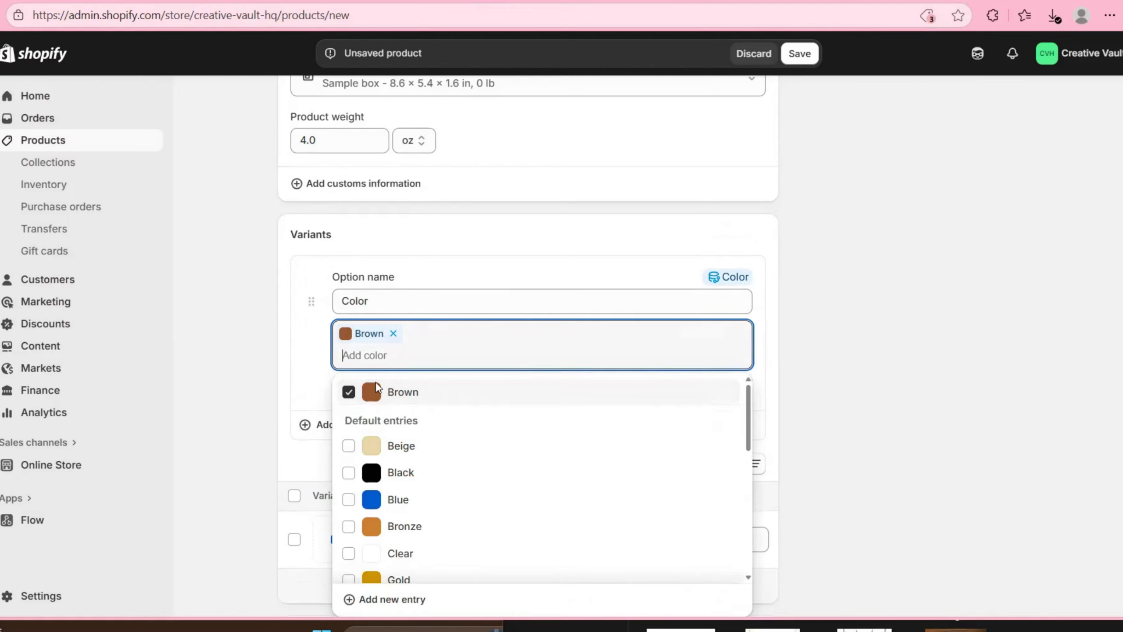
pyautogui.scroll(-3, 429, 511)
pyautogui.scroll(-5, 430, 512)
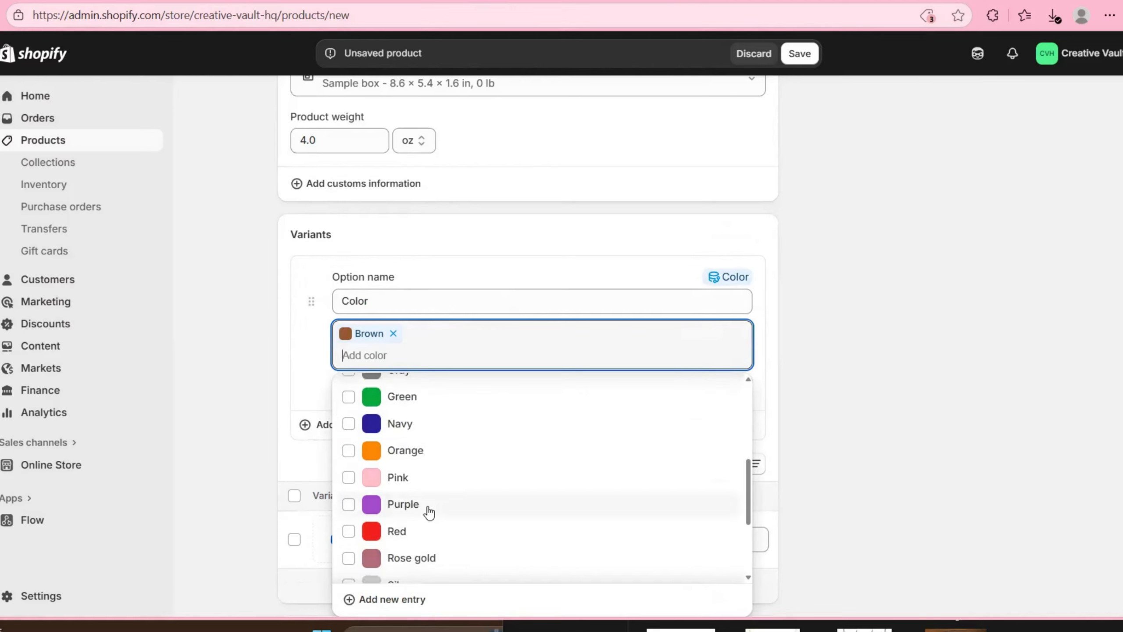
pyautogui.click(447, 465)
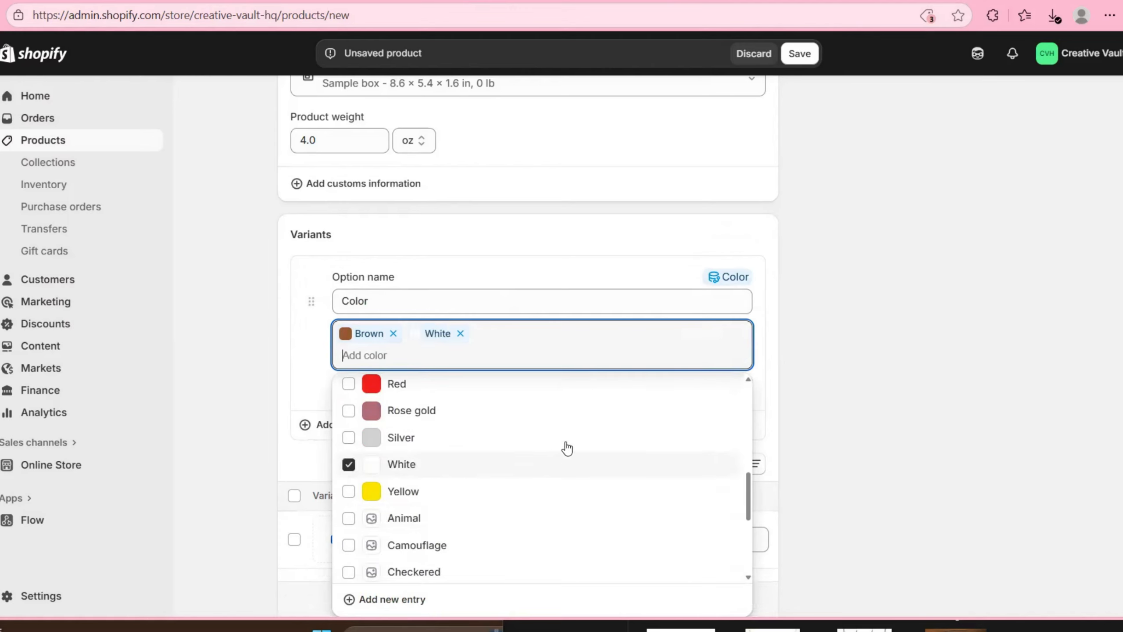
pyautogui.press('Escape')
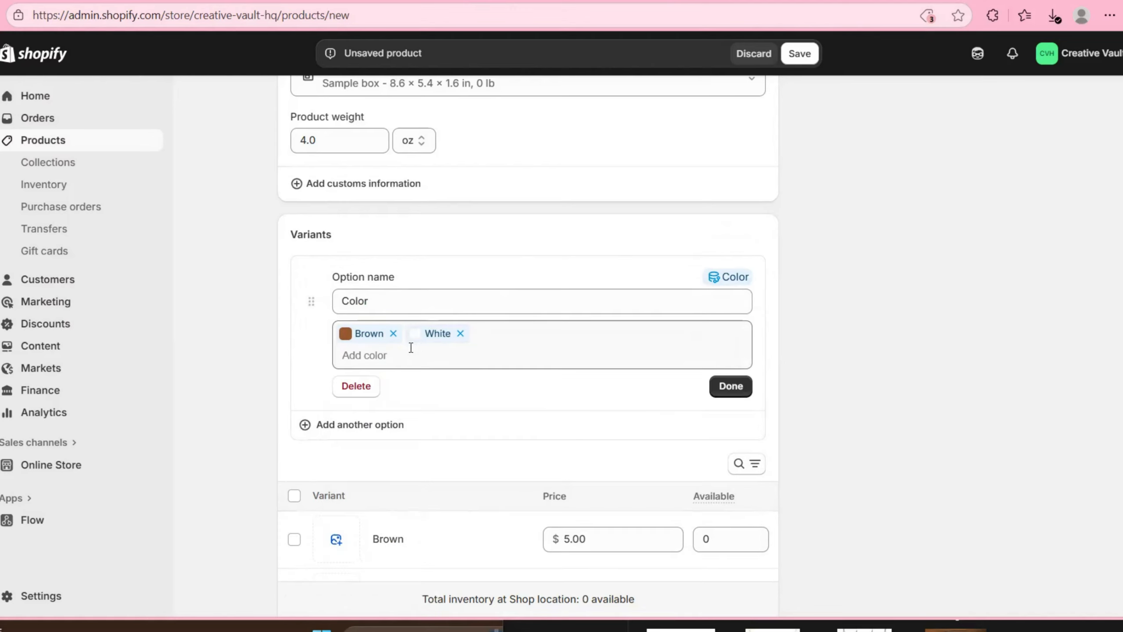
pyautogui.click(412, 348)
pyautogui.write('Yellow')
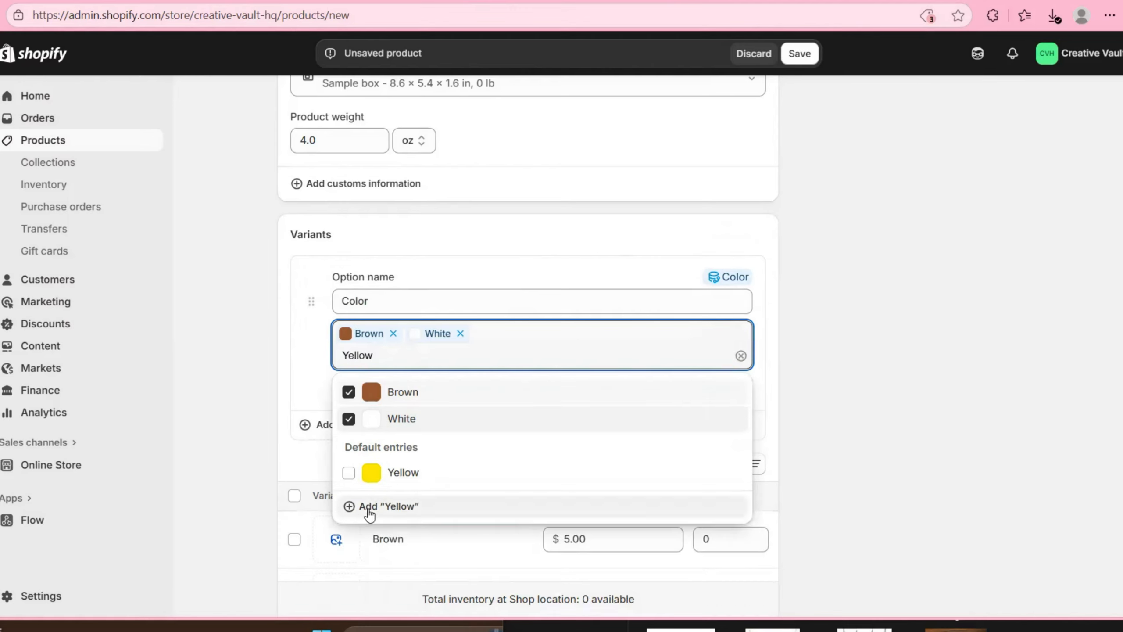
pyautogui.click(368, 509)
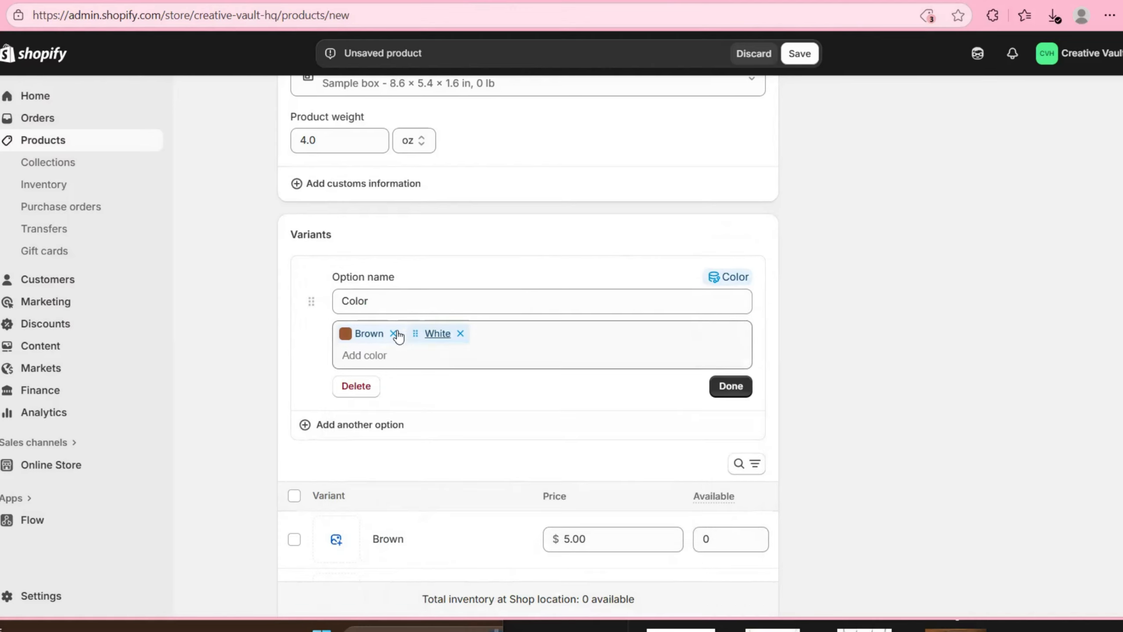
# Finish editing the Color option and assign the 3__tusk-tundra-bro... image to the Brown variant.
pyautogui.click(728, 385)
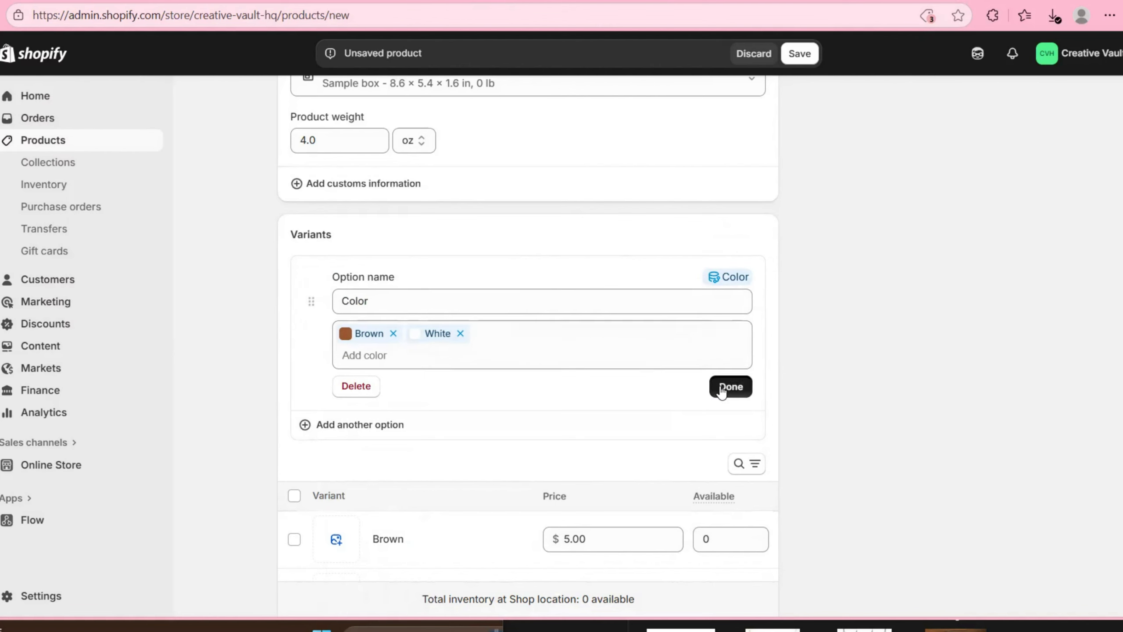
pyautogui.scroll(-5, 461, 371)
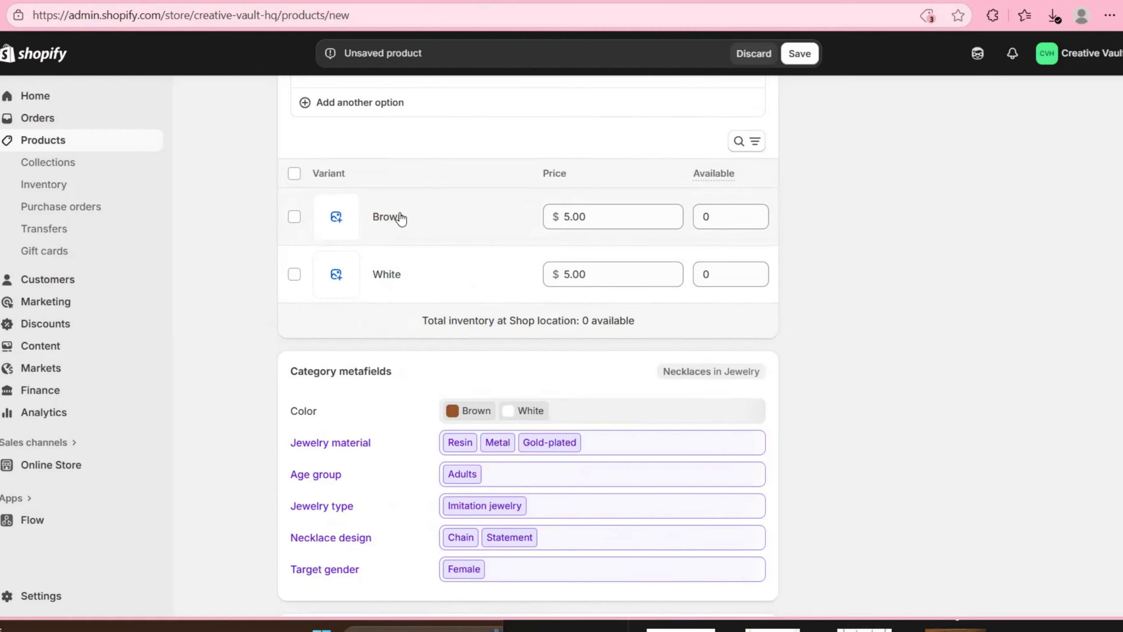
pyautogui.click(336, 219)
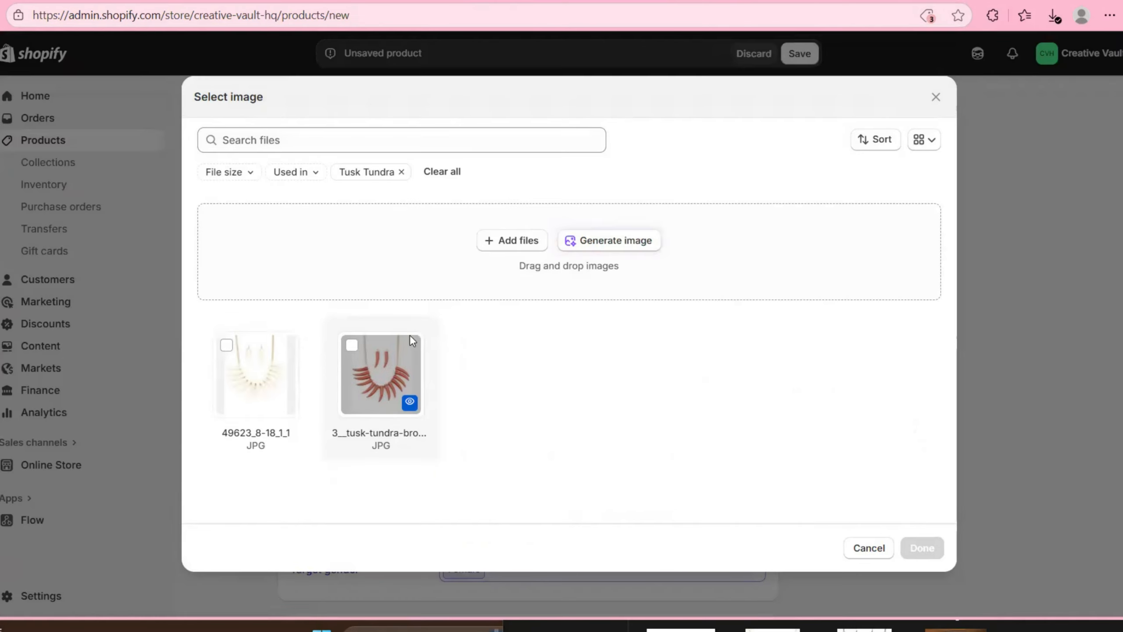
pyautogui.click(388, 375)
pyautogui.click(922, 548)
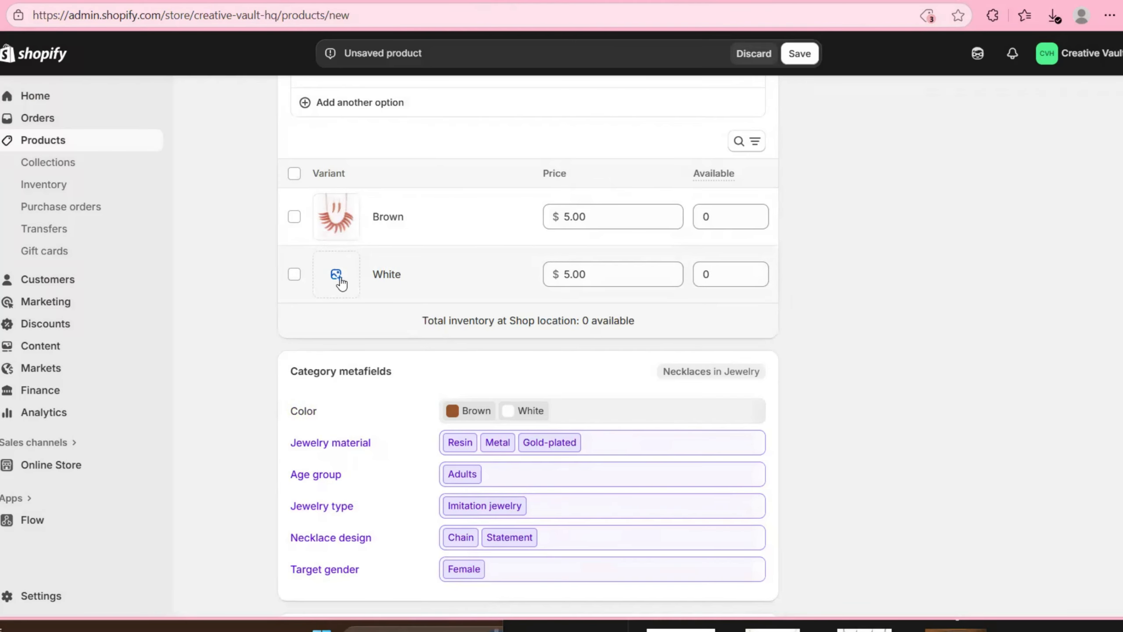
# Assign the 49623_8-18_1_1 image to the White variant.
pyautogui.click(339, 278)
pyautogui.click(267, 361)
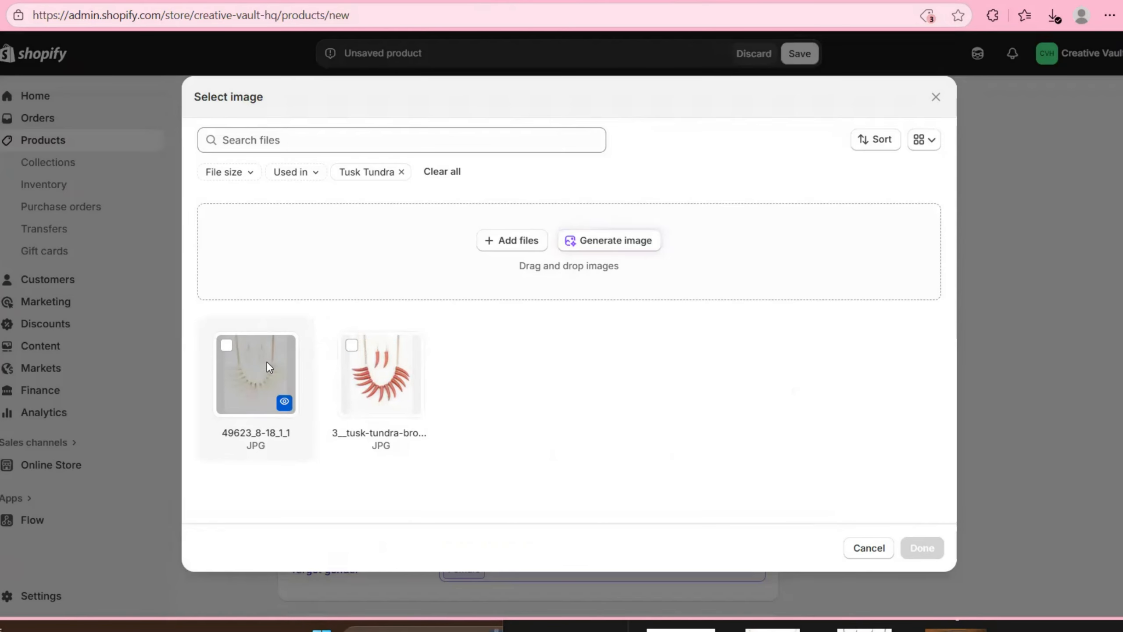
pyautogui.click(919, 547)
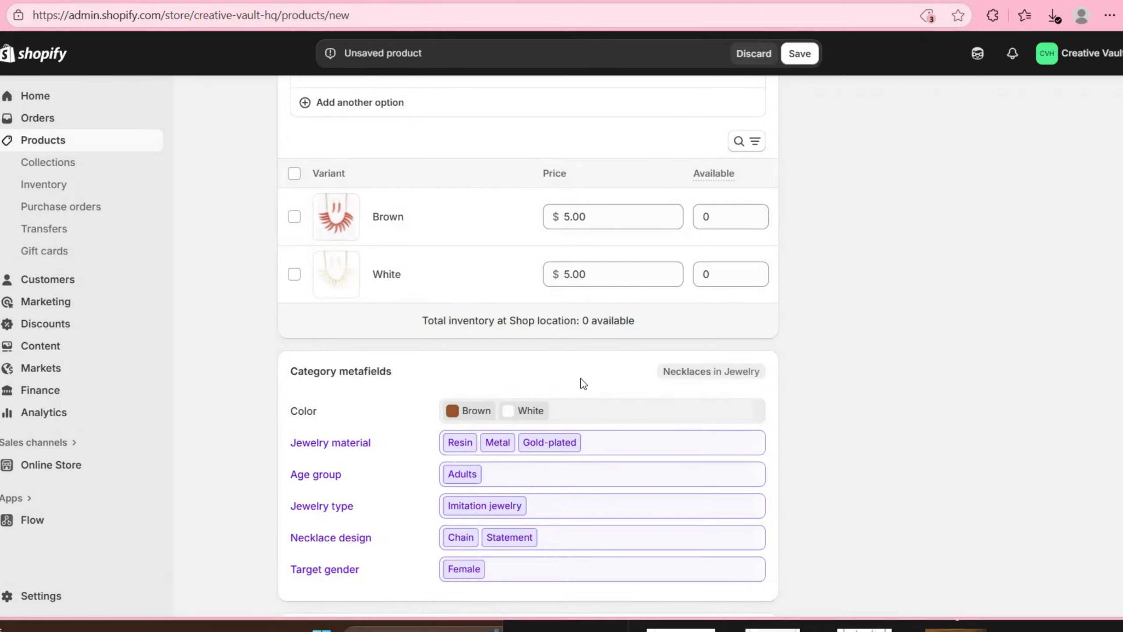
# Set the available quantity to 2 for both the Brown and White variants.
pyautogui.click(757, 217)
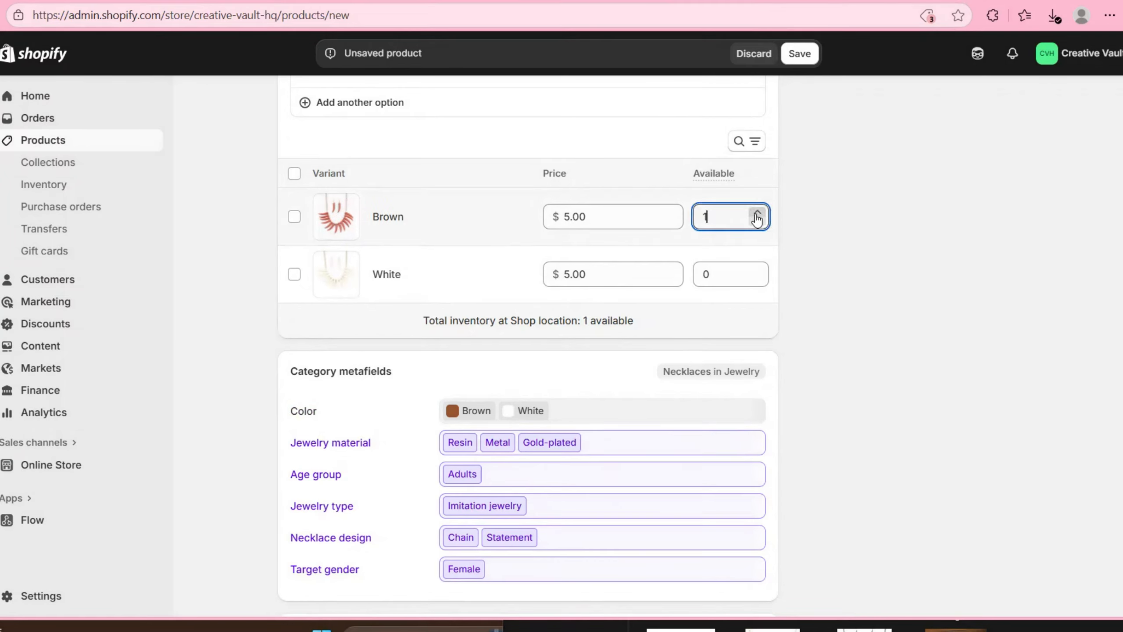
pyautogui.click(757, 216)
pyautogui.click(755, 270)
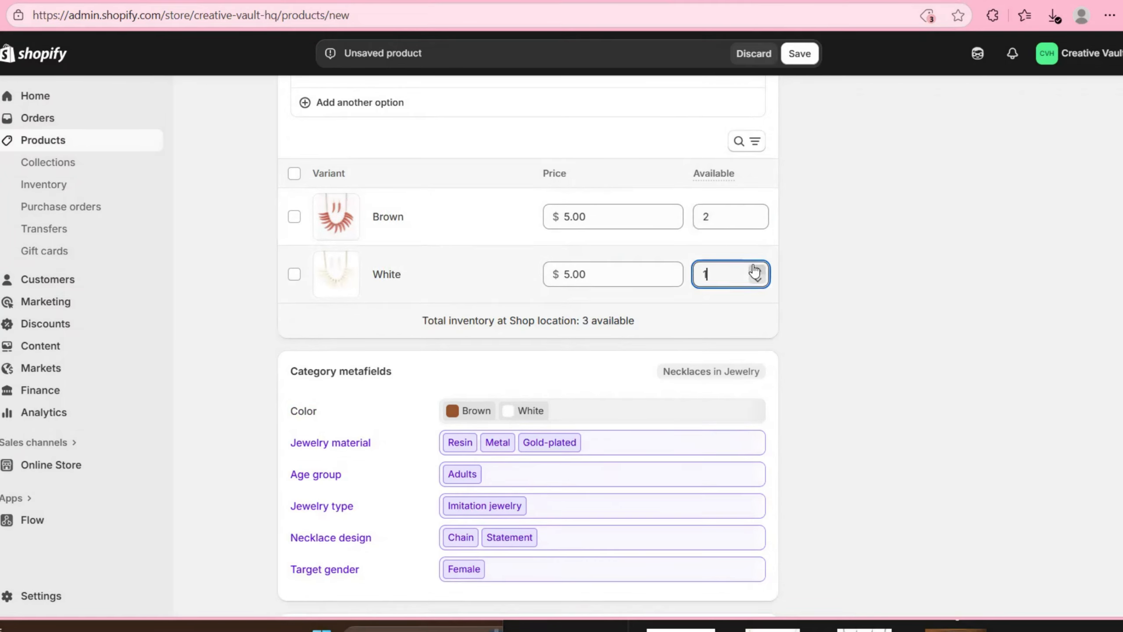
pyautogui.click(755, 269)
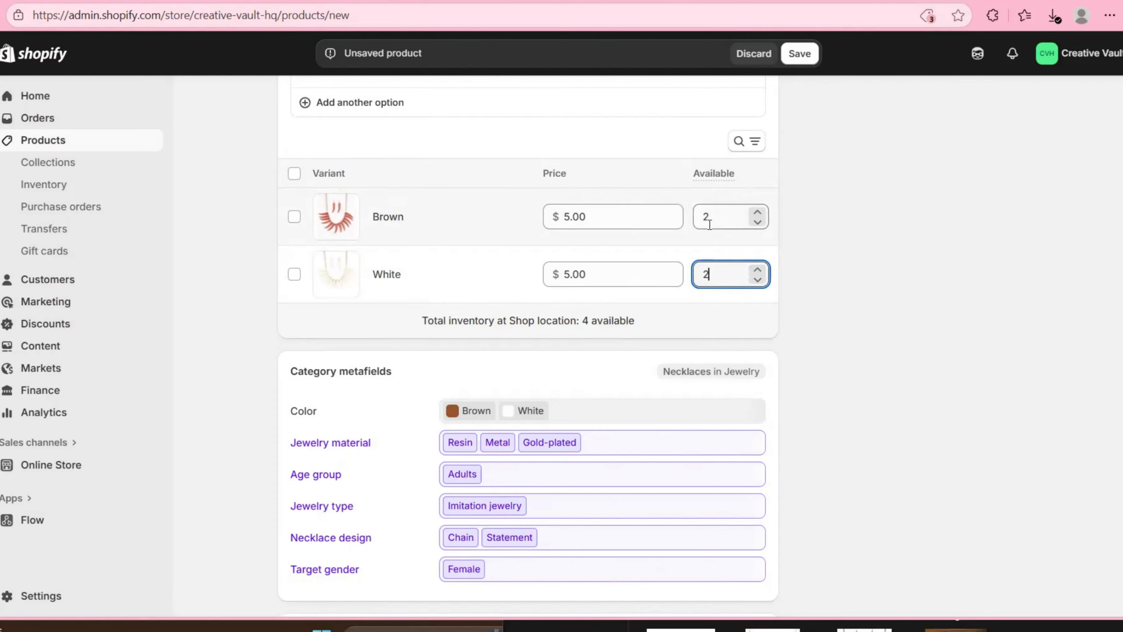
# Review the product's search engine listing and save the Tusk Tundra product.
pyautogui.scroll(-5, 293, 437)
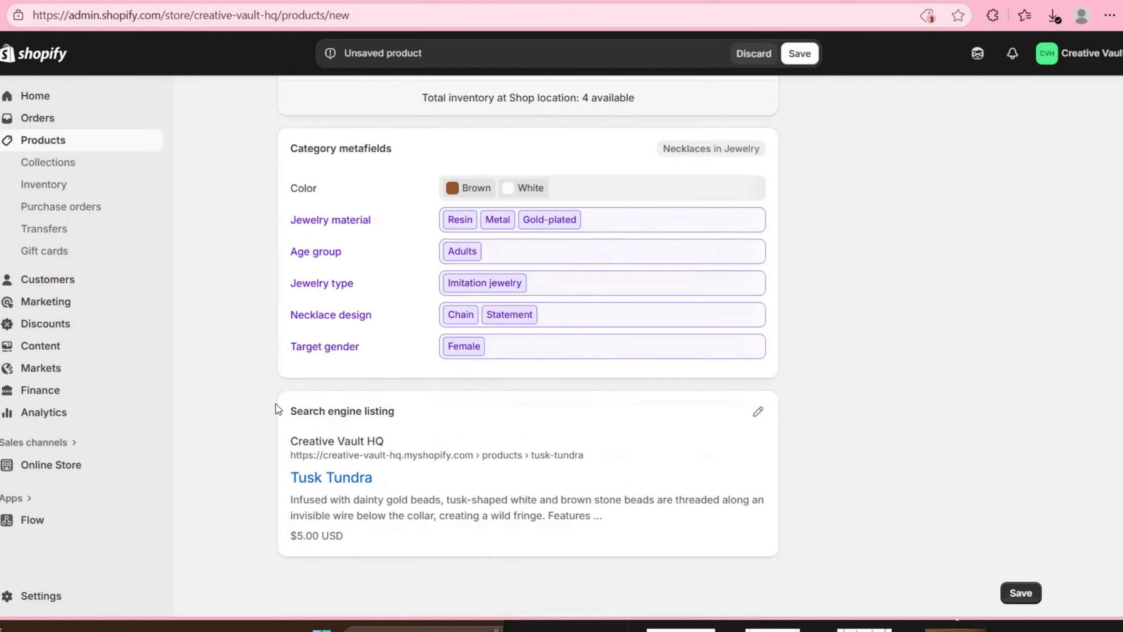
pyautogui.moveTo(276, 404); pyautogui.dragTo(404, 420)
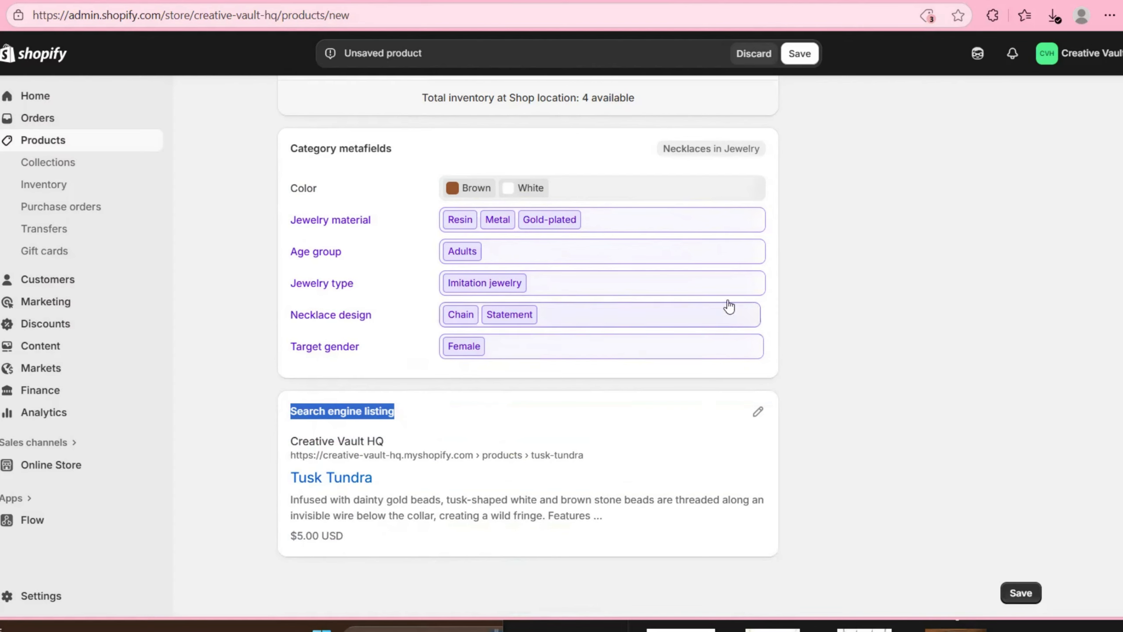
pyautogui.scroll(2, 808, 83)
pyautogui.click(800, 53)
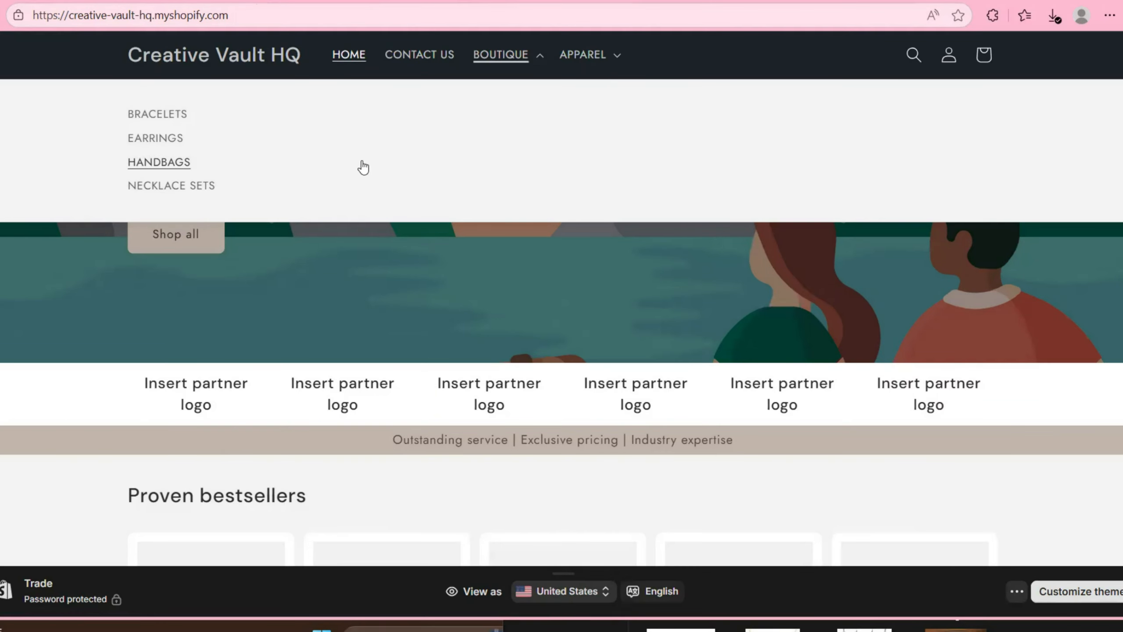
# In the storefront, open the Necklace Sets collection under Boutique and view the Tusk Tundra product.
pyautogui.click(362, 165)
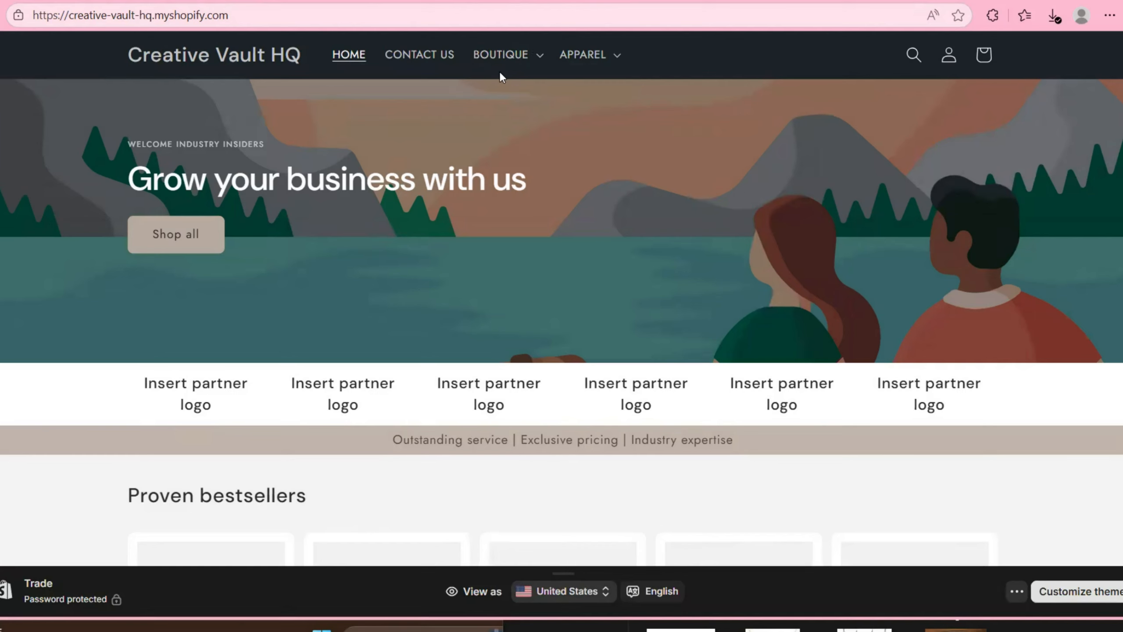
pyautogui.click(533, 64)
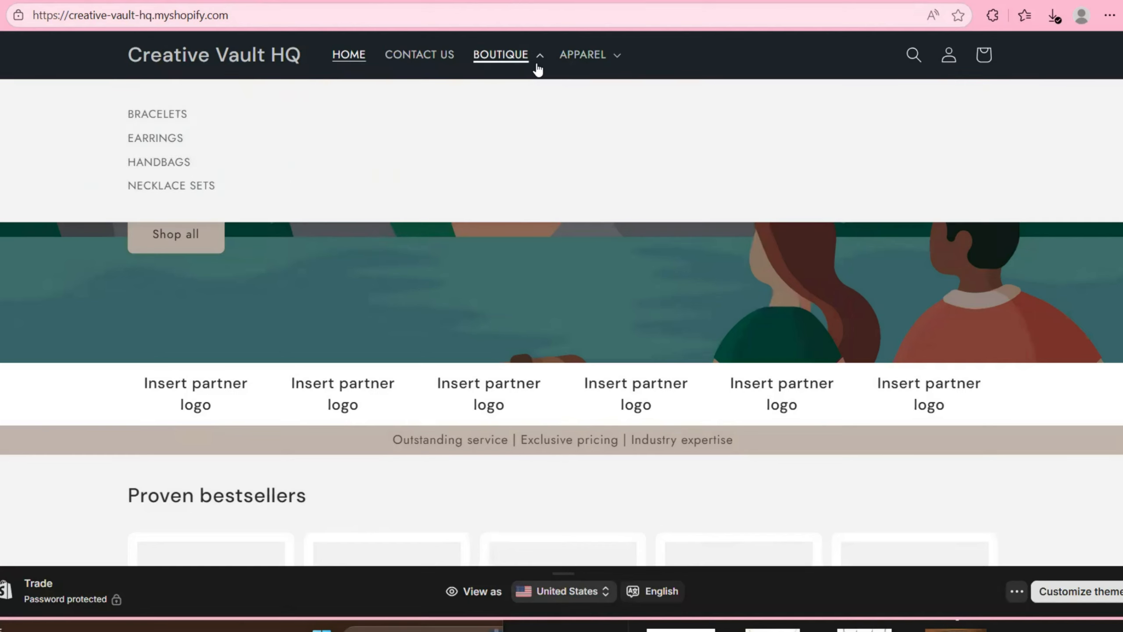
pyautogui.click(204, 186)
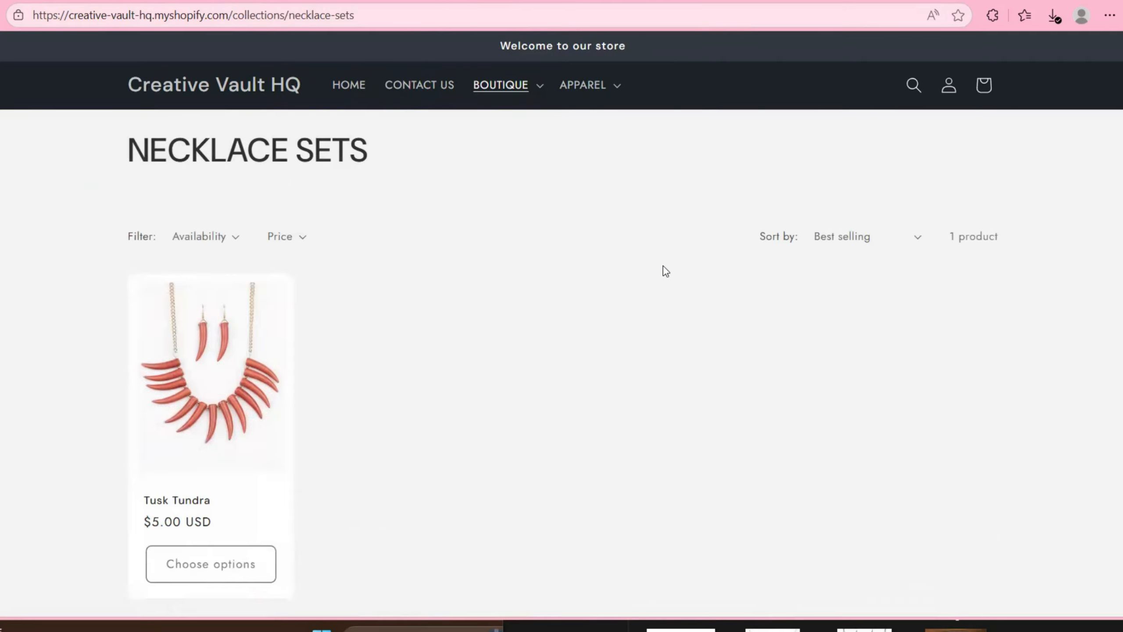
pyautogui.scroll(-2, 663, 270)
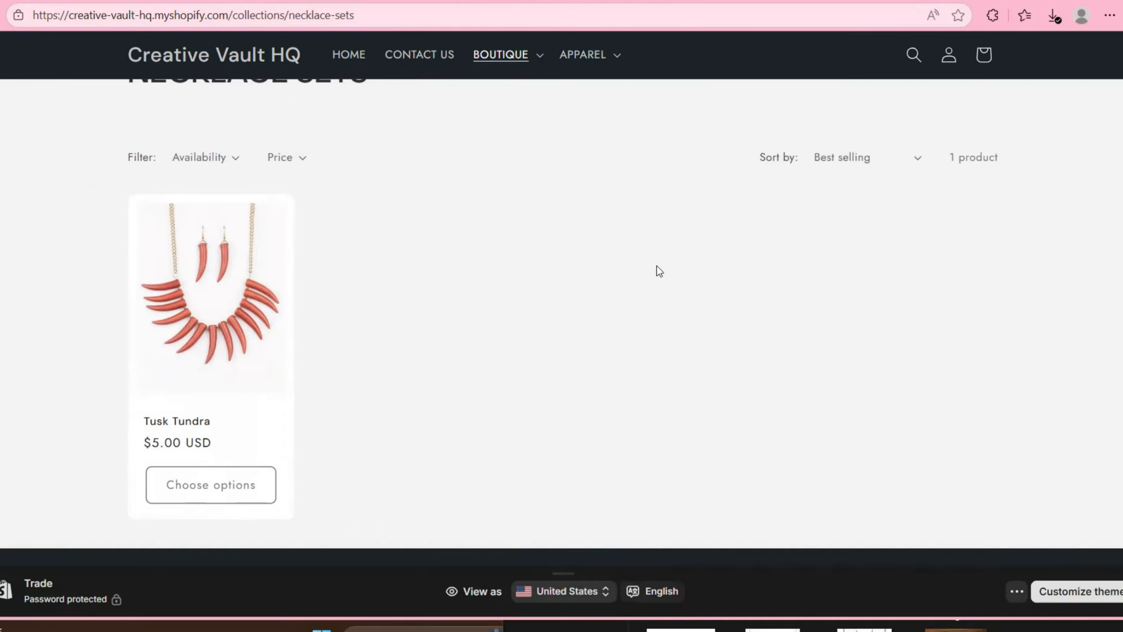
pyautogui.click(232, 297)
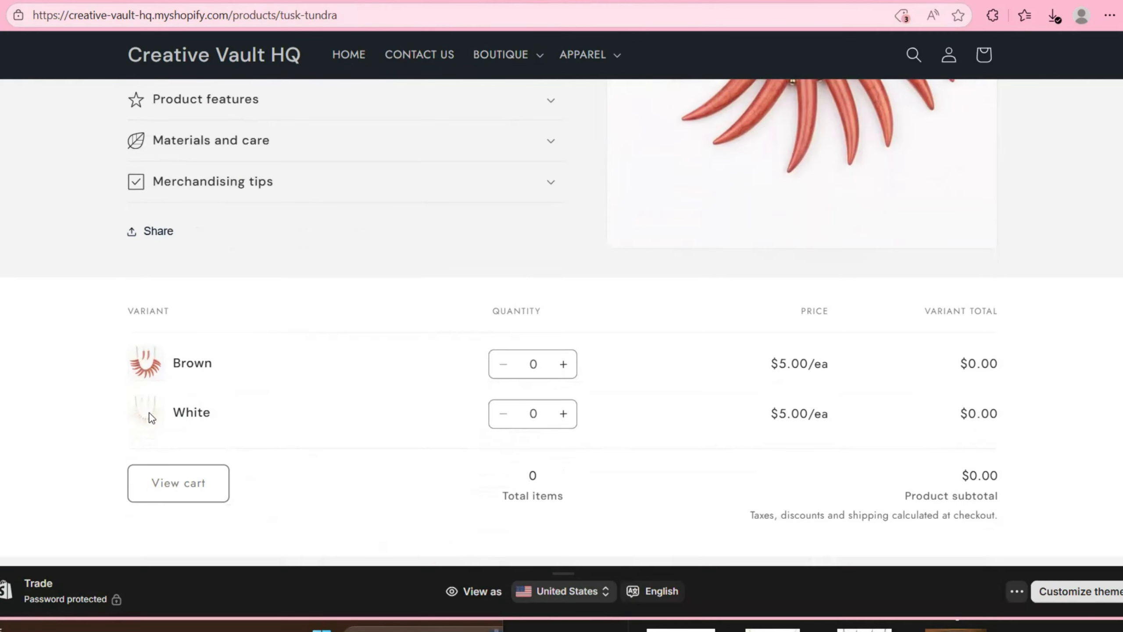
# Examine the Tusk Tundra page's variant list and enlarged product image, and return to the Necklace Sets collection.
pyautogui.scroll(-2, 503, 356)
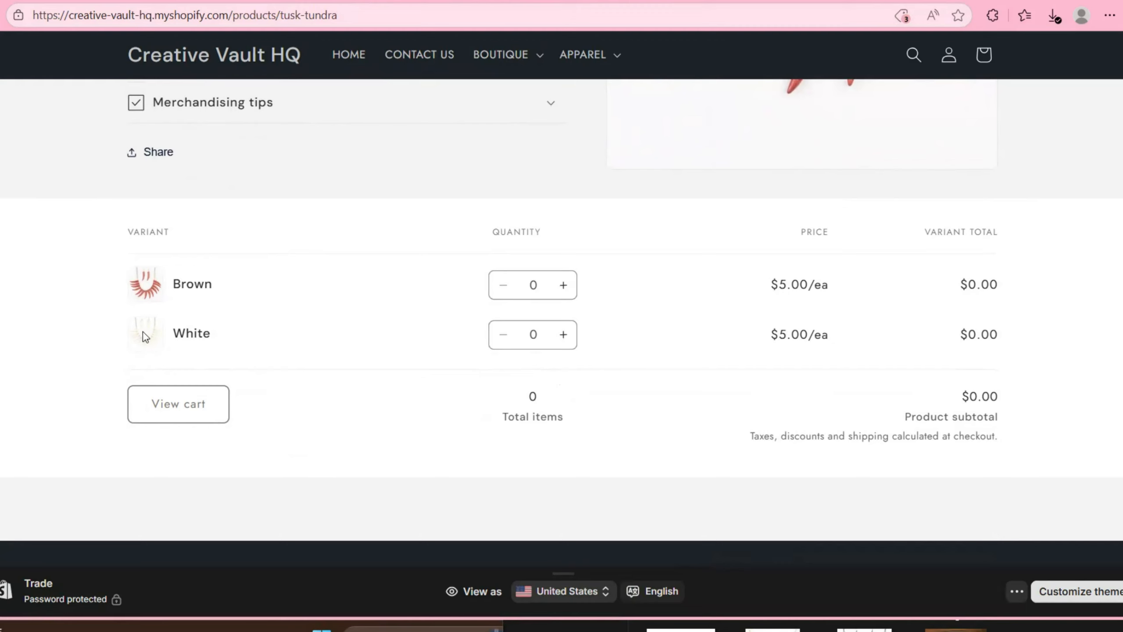
pyautogui.scroll(10, 533, 265)
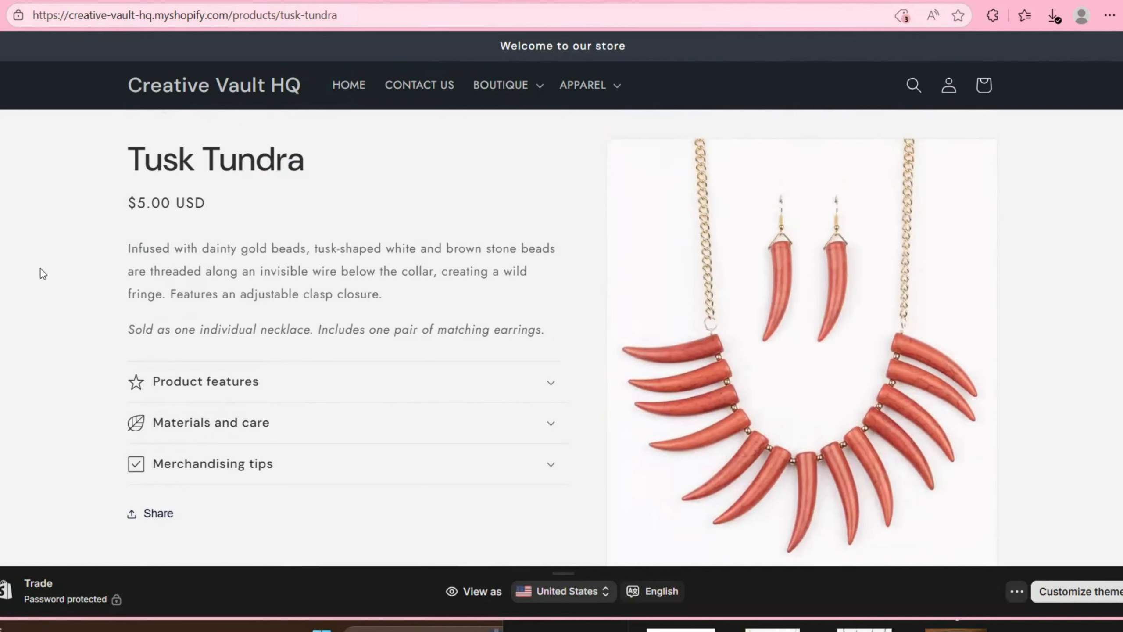
pyautogui.click(734, 310)
pyautogui.scroll(-9, 692, 298)
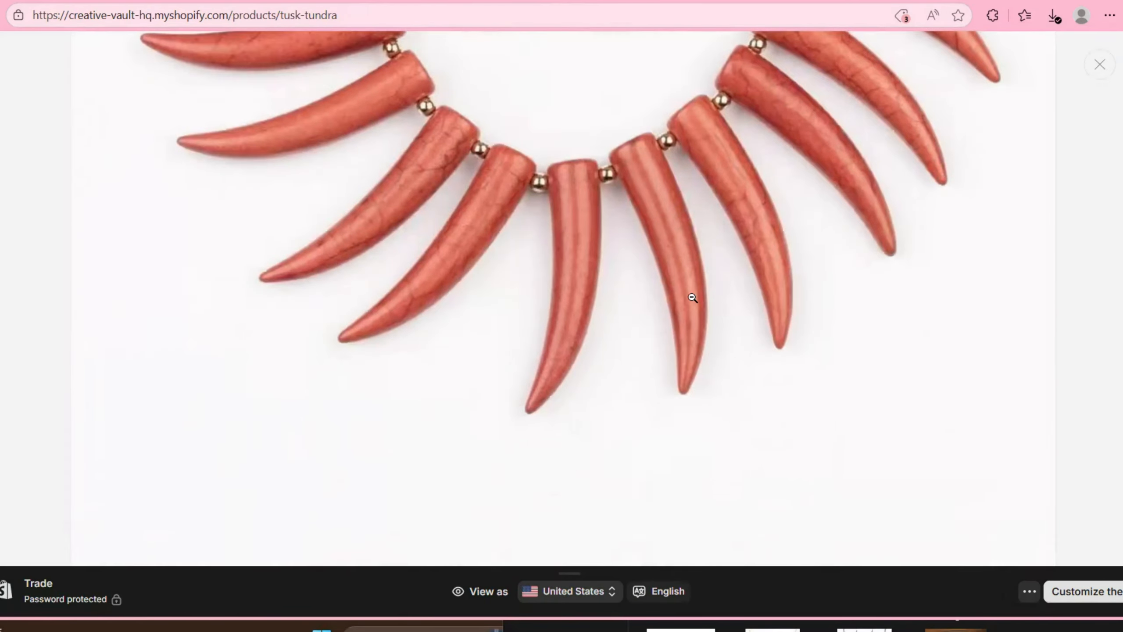
pyautogui.scroll(4, 693, 299)
pyautogui.hotkey('alt', 'Left')
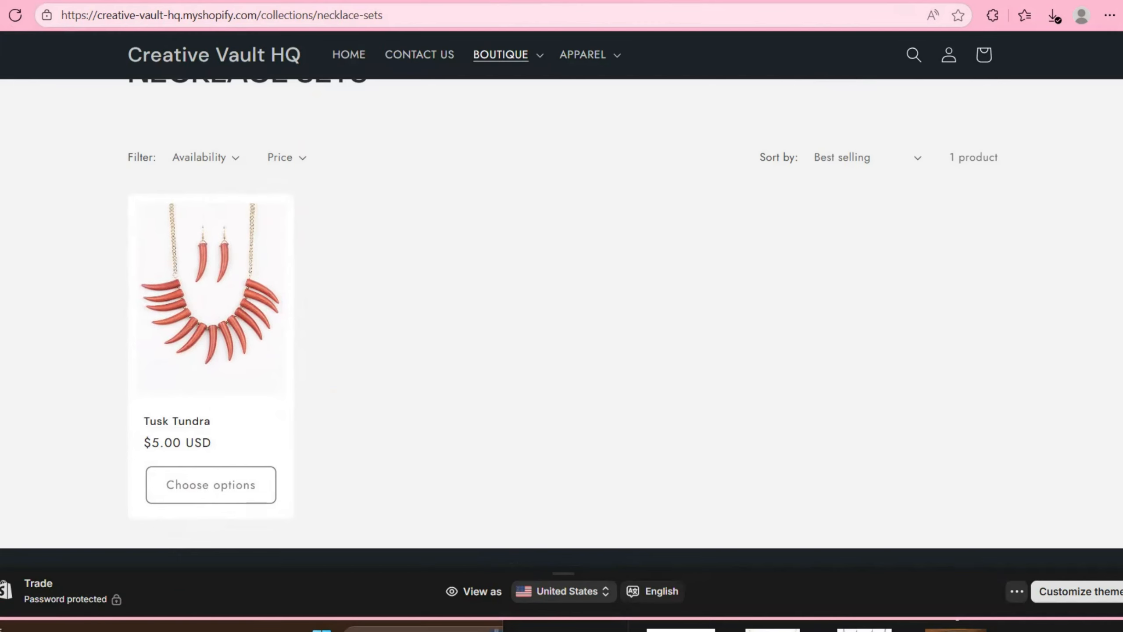
# Switch to the Creative Vault HQ Products tab in the Shopify admin and start adding a new product.
pyautogui.moveTo(3, 310)
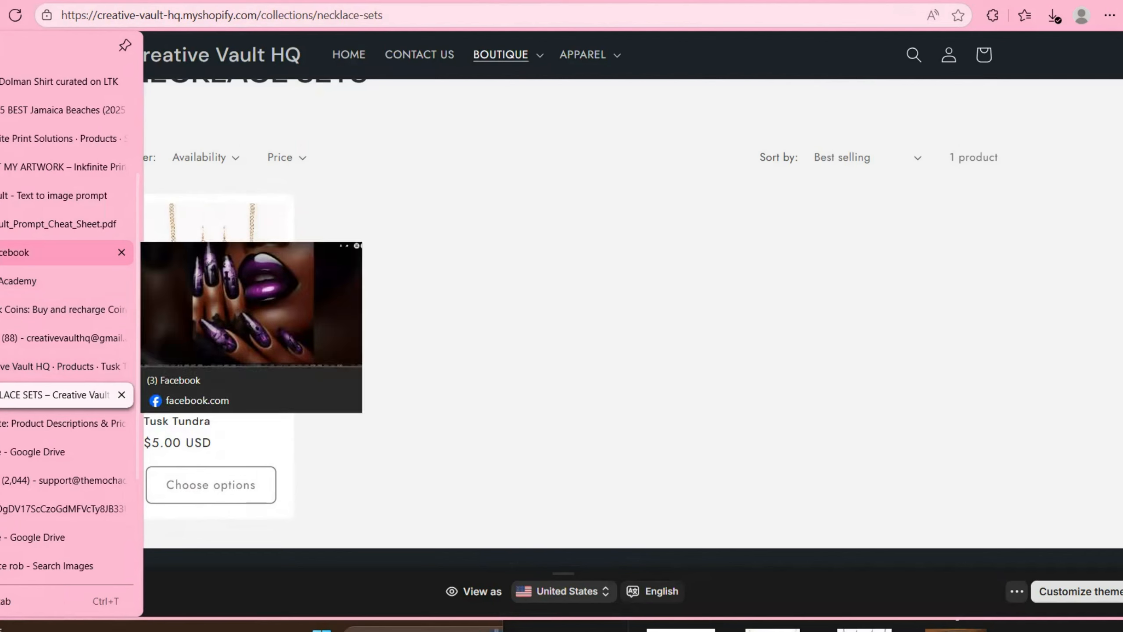
pyautogui.moveTo(3, 421)
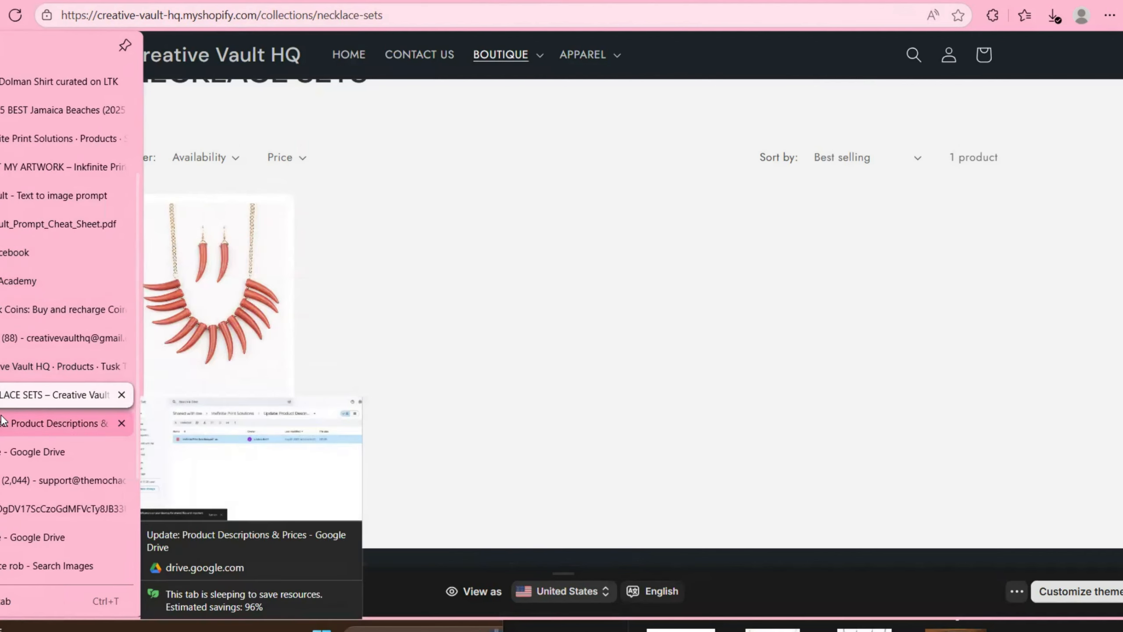
pyautogui.click(58, 365)
pyautogui.click(329, 172)
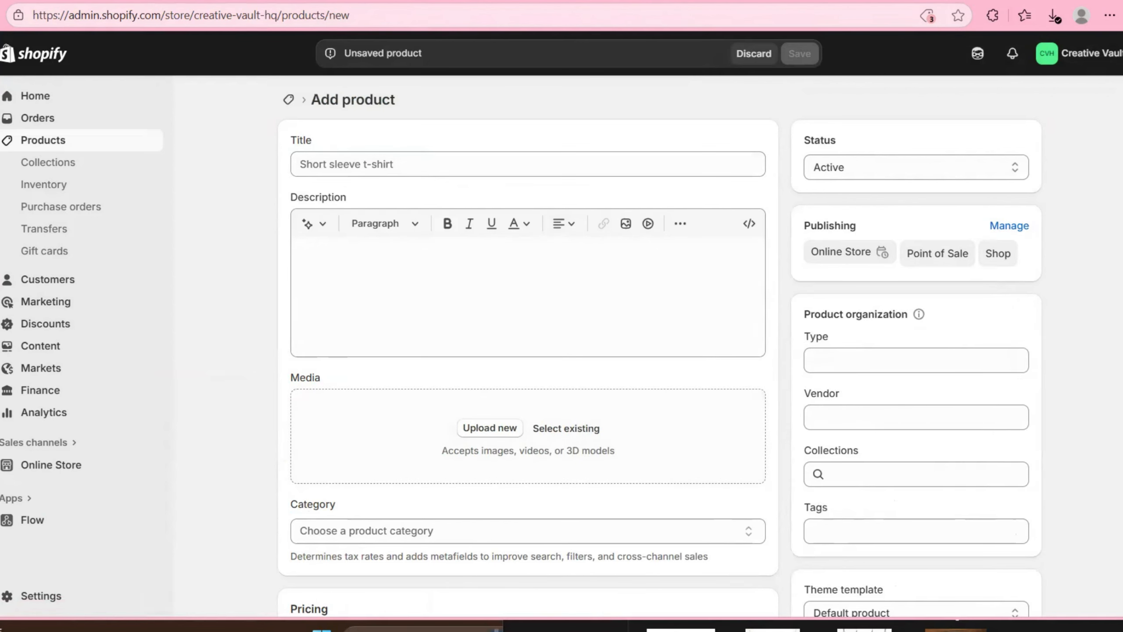
# Bring up the Breast Cancer folder from Desktop > TMC in File Explorer and place its window beside the product form.
pyautogui.click(558, 628)
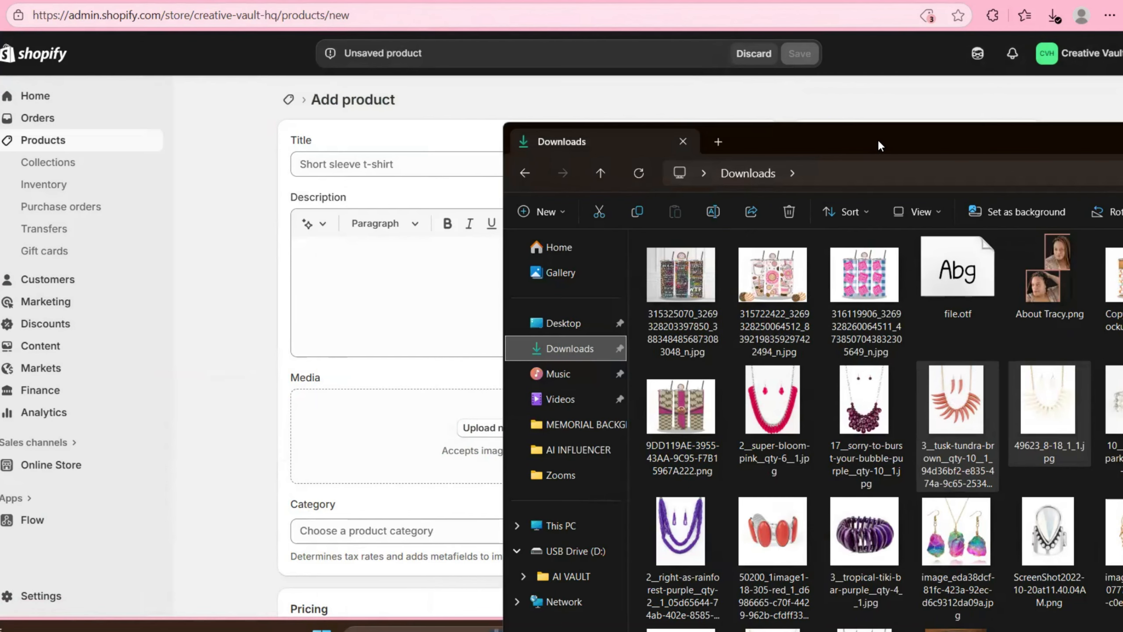
pyautogui.moveTo(878, 139); pyautogui.dragTo(566, 72)
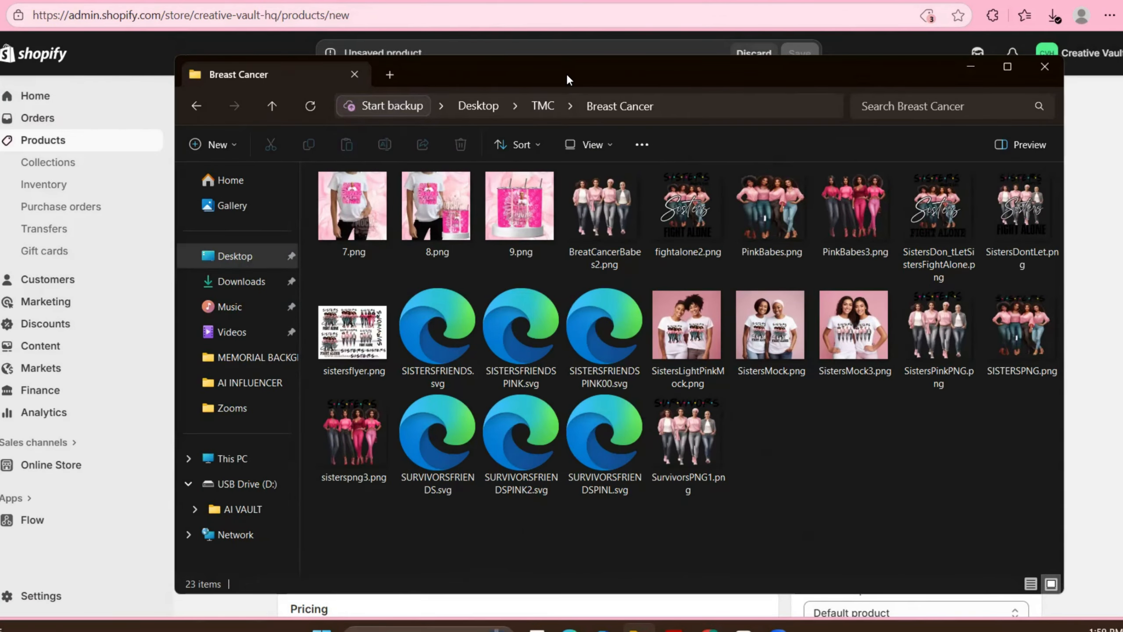
pyautogui.moveTo(566, 72); pyautogui.dragTo(1051, 148)
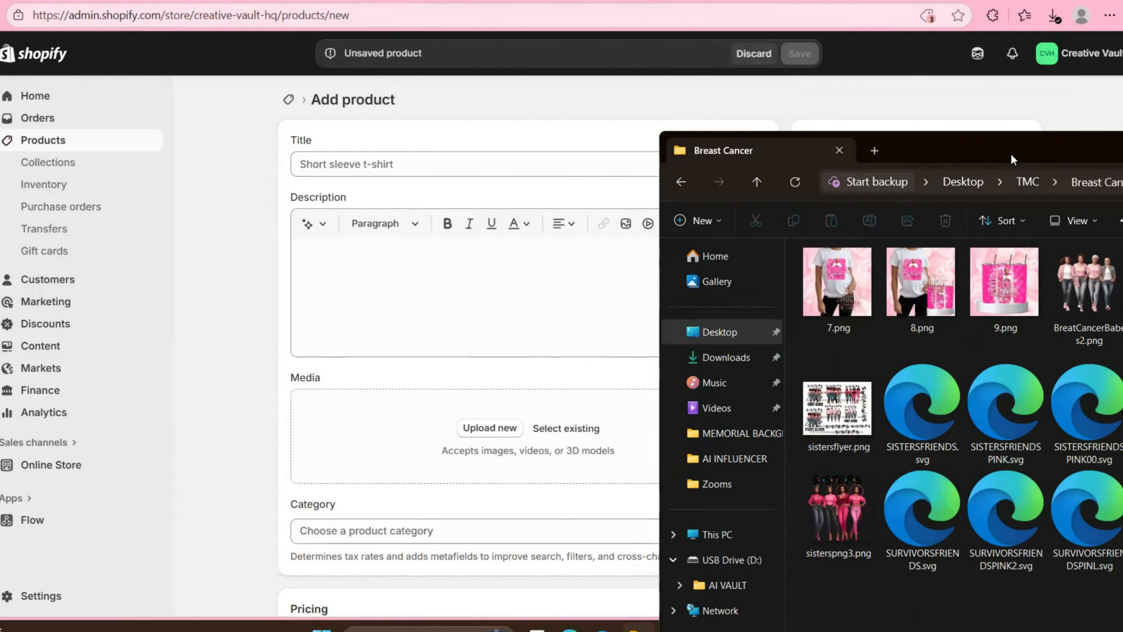
pyautogui.moveTo(974, 155); pyautogui.dragTo(1005, 121)
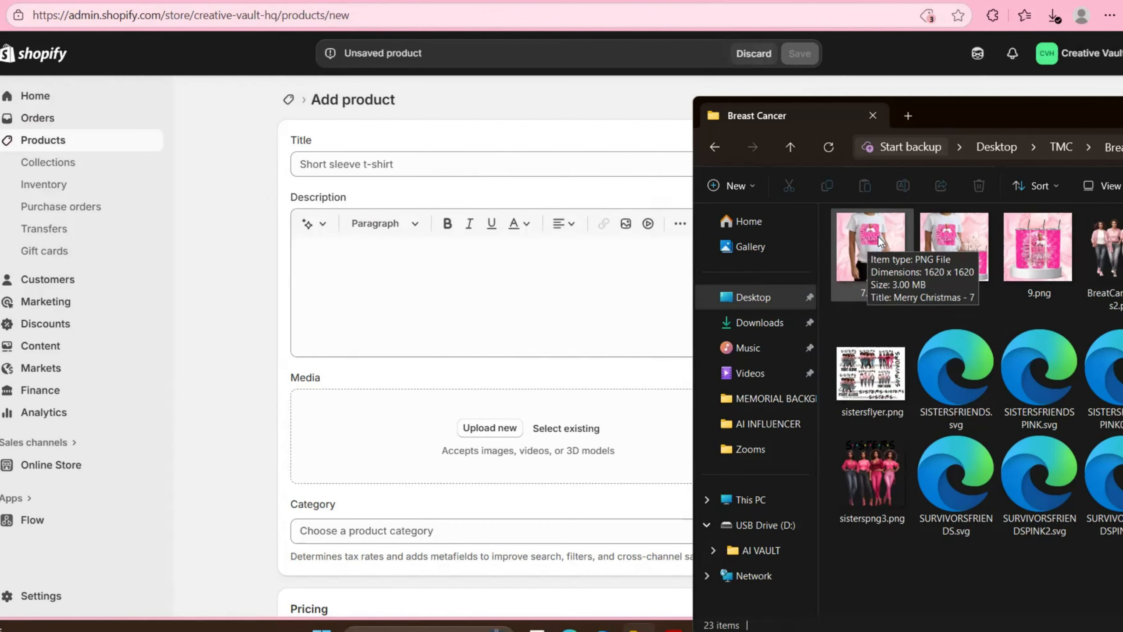
# Add 7.png, 8.png and 9.png from the Breast Cancer folder to the new product's media and try to save it.
pyautogui.click(877, 235)
pyautogui.keyDown('ctrl'); pyautogui.click(955, 248); pyautogui.keyUp('ctrl')
pyautogui.keyDown('ctrl'); pyautogui.click(1045, 266); pyautogui.keyUp('ctrl')
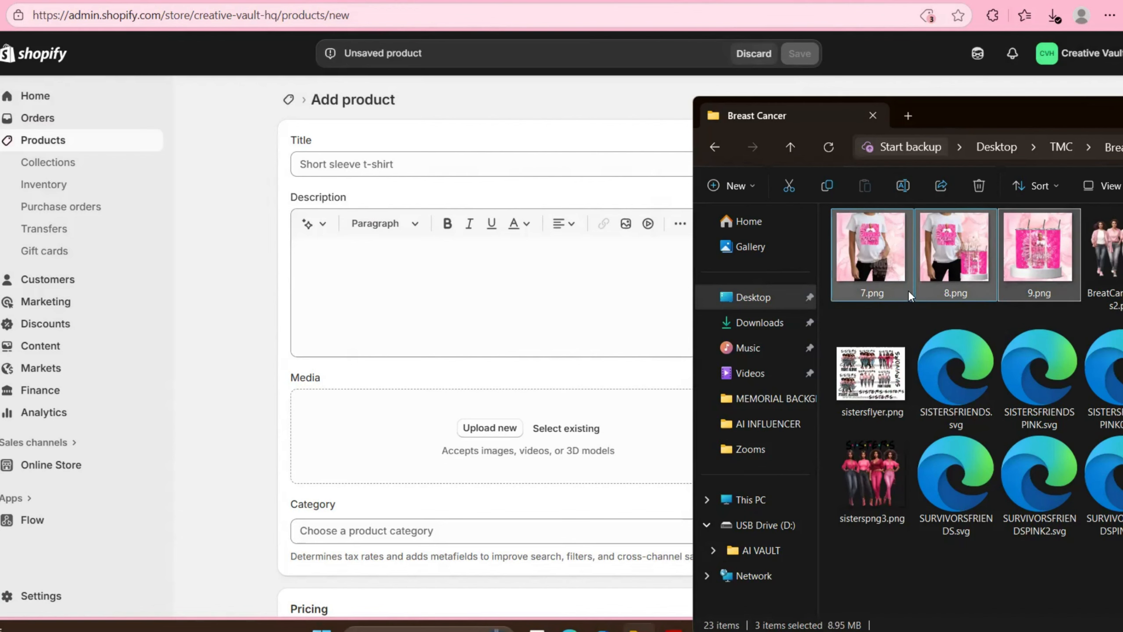
pyautogui.moveTo(1044, 266); pyautogui.dragTo(607, 492)
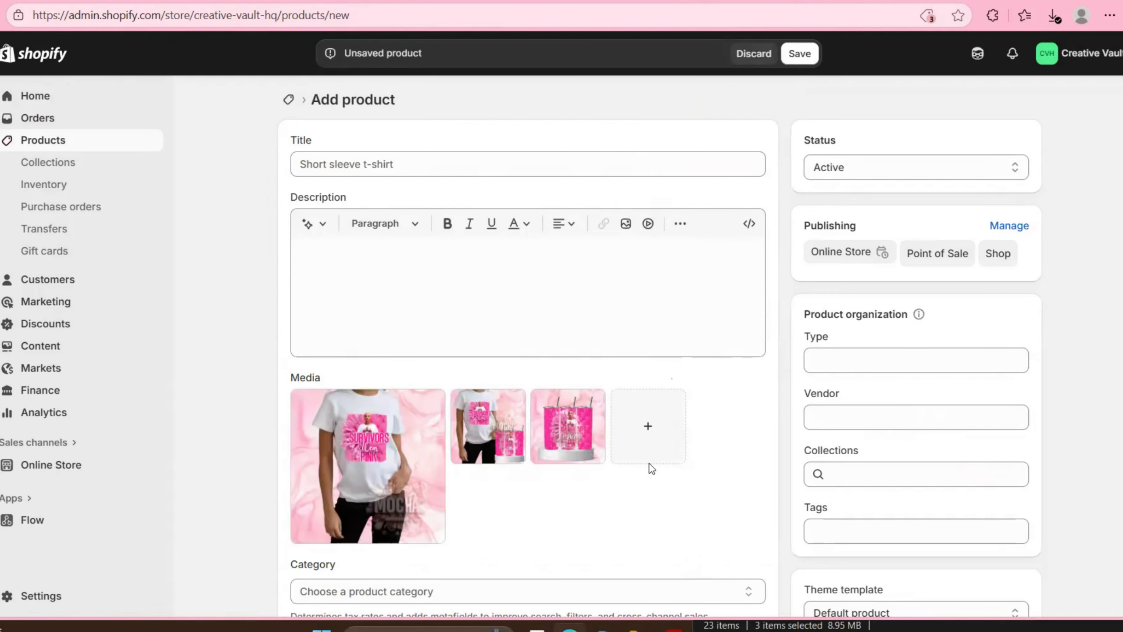
pyautogui.click(809, 55)
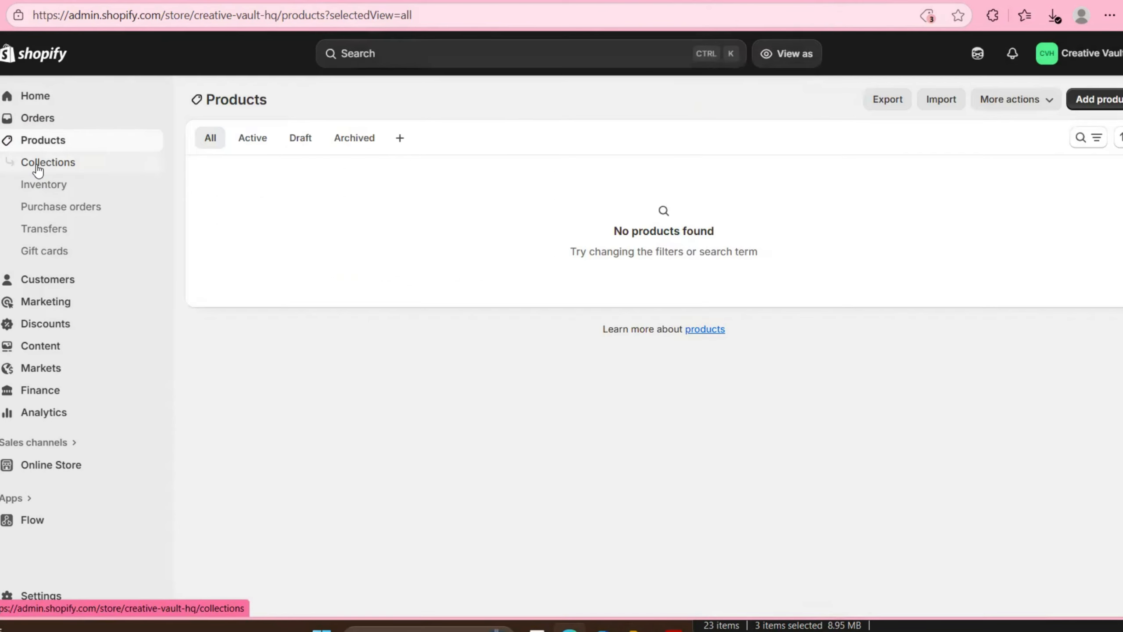
# Create and save a manual collection titled DRINKWARE.
pyautogui.click(38, 166)
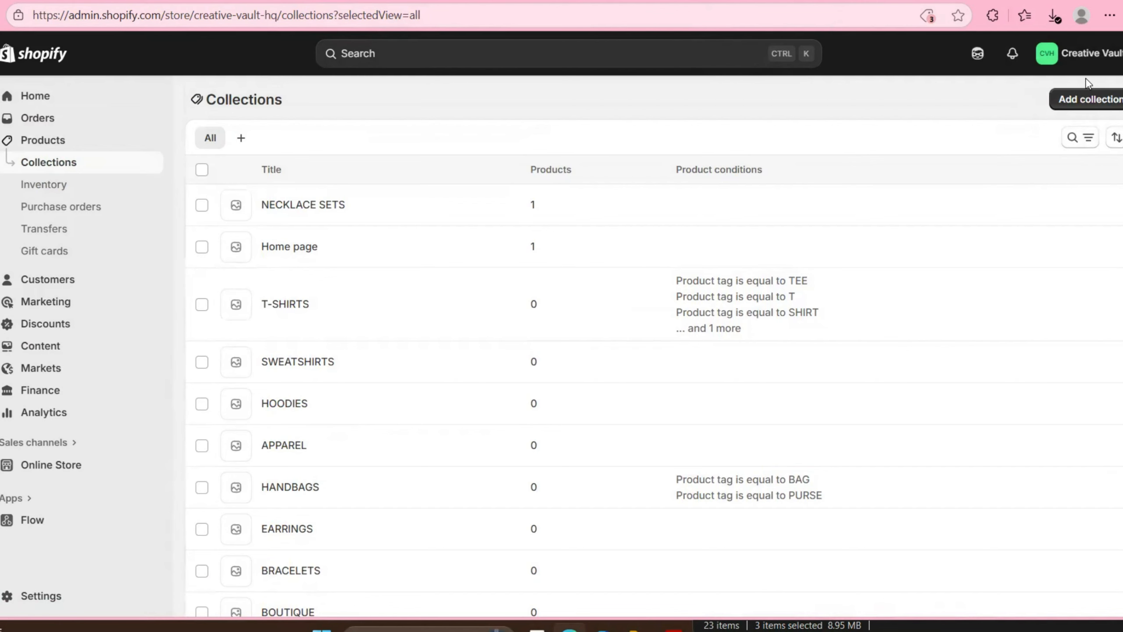
pyautogui.click(1083, 100)
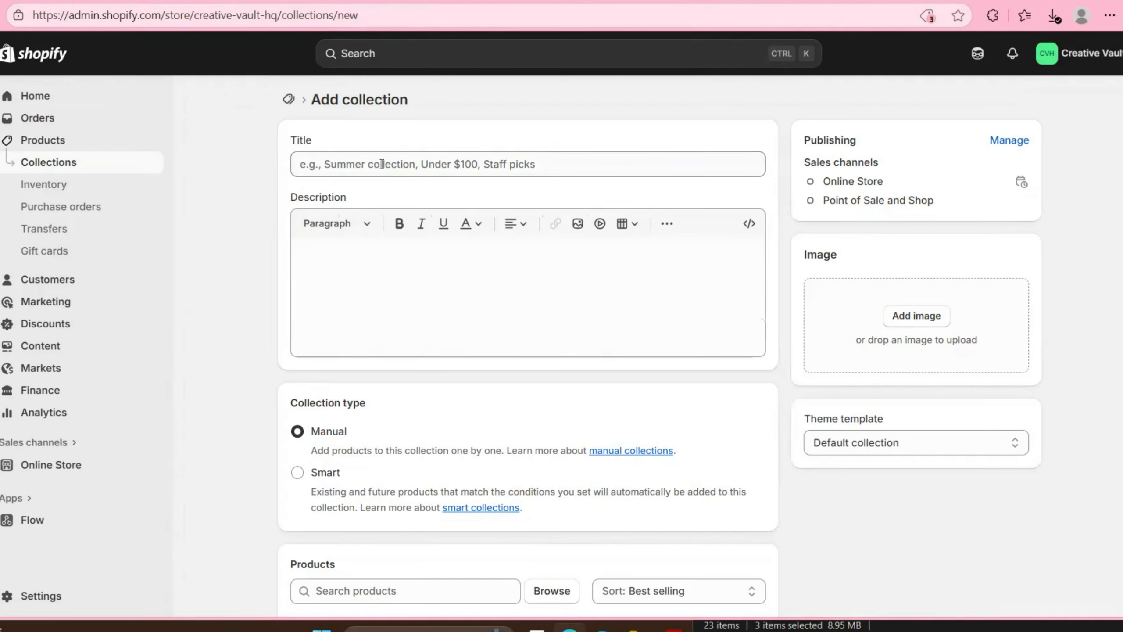
pyautogui.click(382, 164)
pyautogui.write('DRINKWARE')
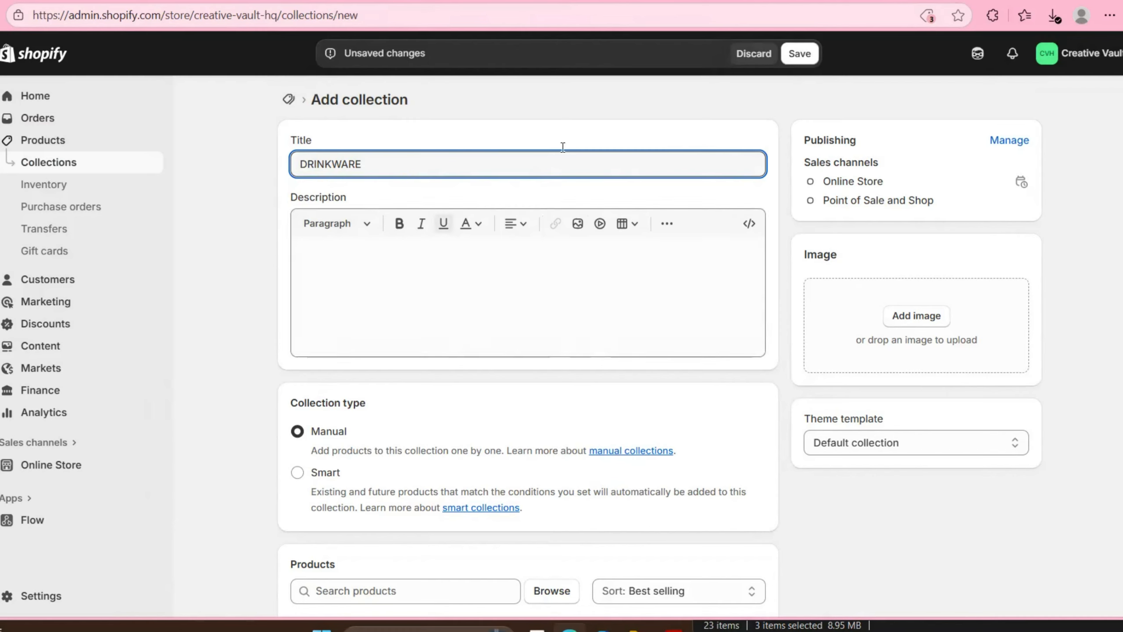
pyautogui.click(801, 54)
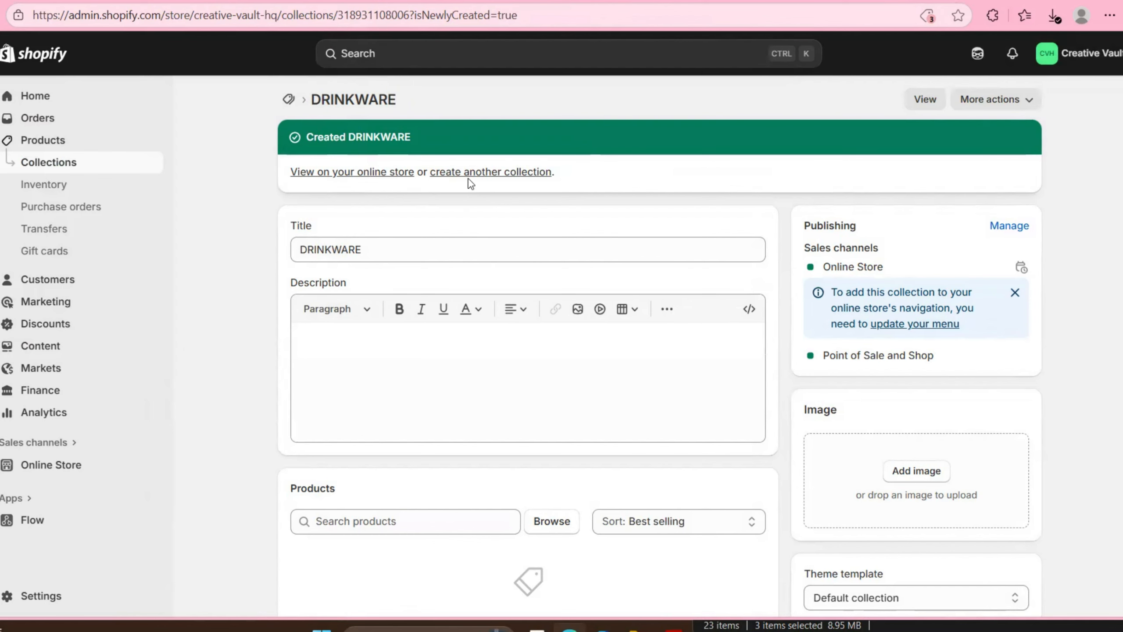
# Create and save another manual collection titled MUGS.
pyautogui.click(473, 172)
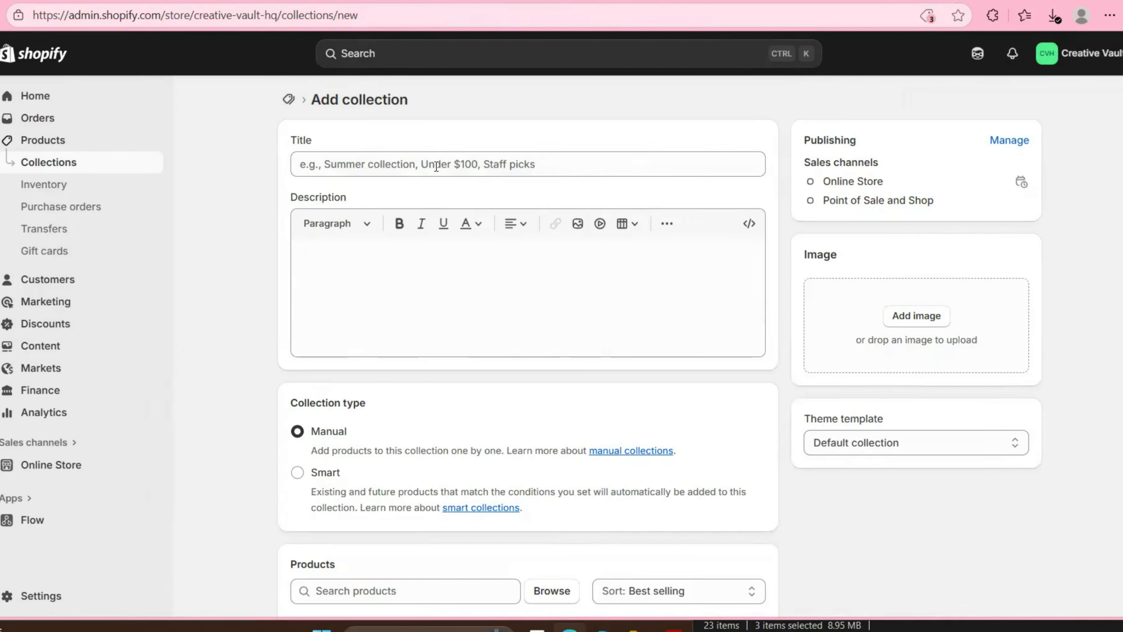
pyautogui.click(436, 166)
pyautogui.write('MUGS')
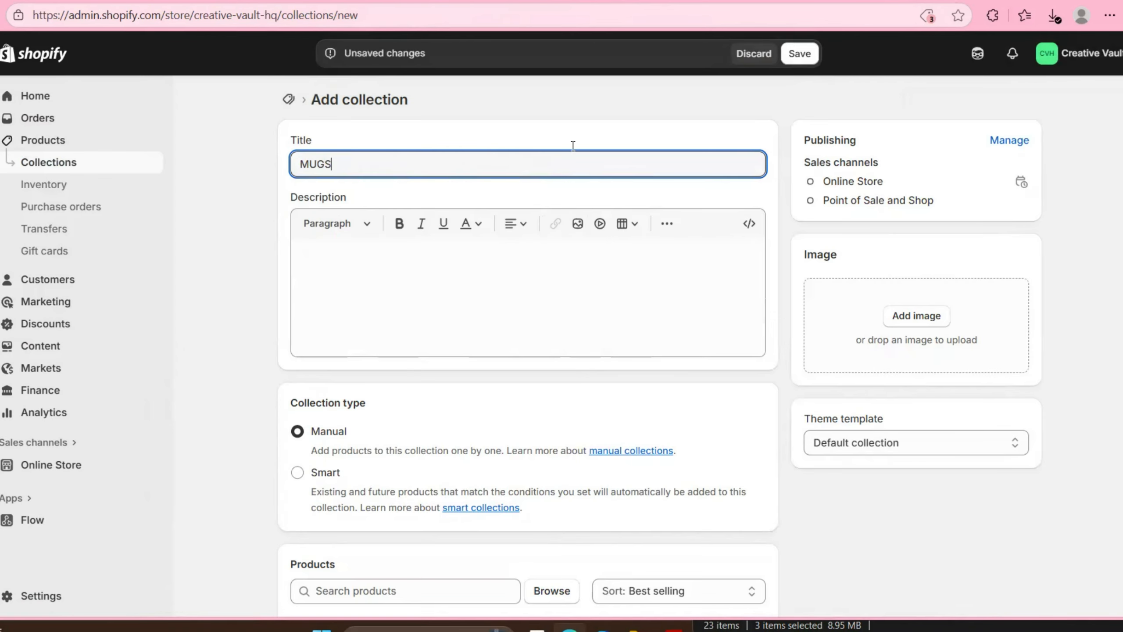
pyautogui.click(800, 55)
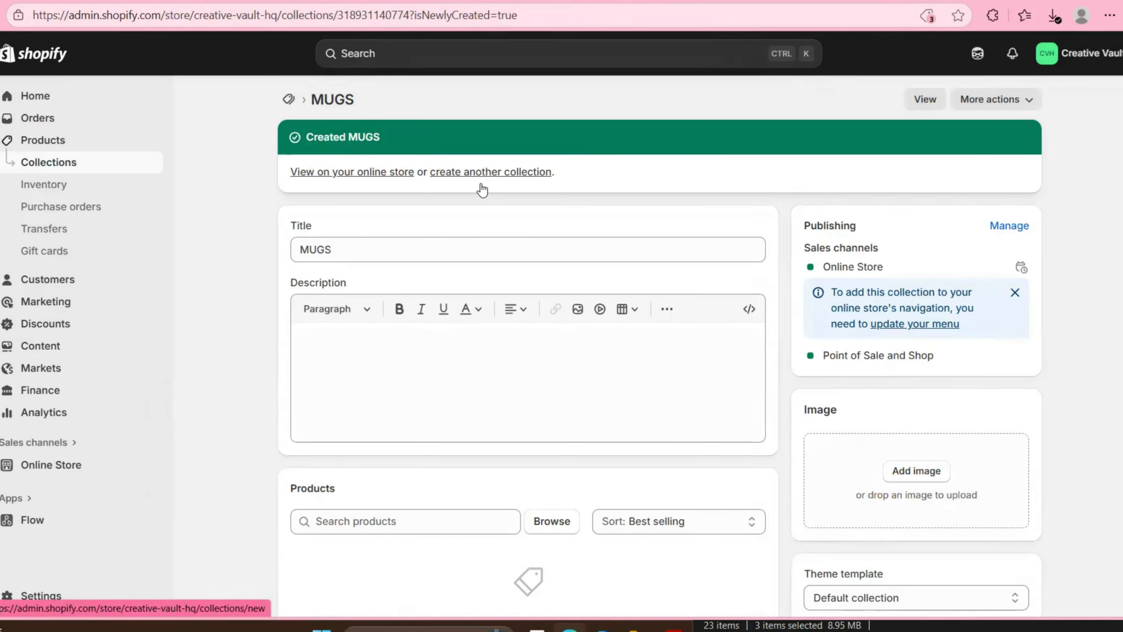
# Create and save a third manual collection titled TUMBLERS.
pyautogui.click(482, 187)
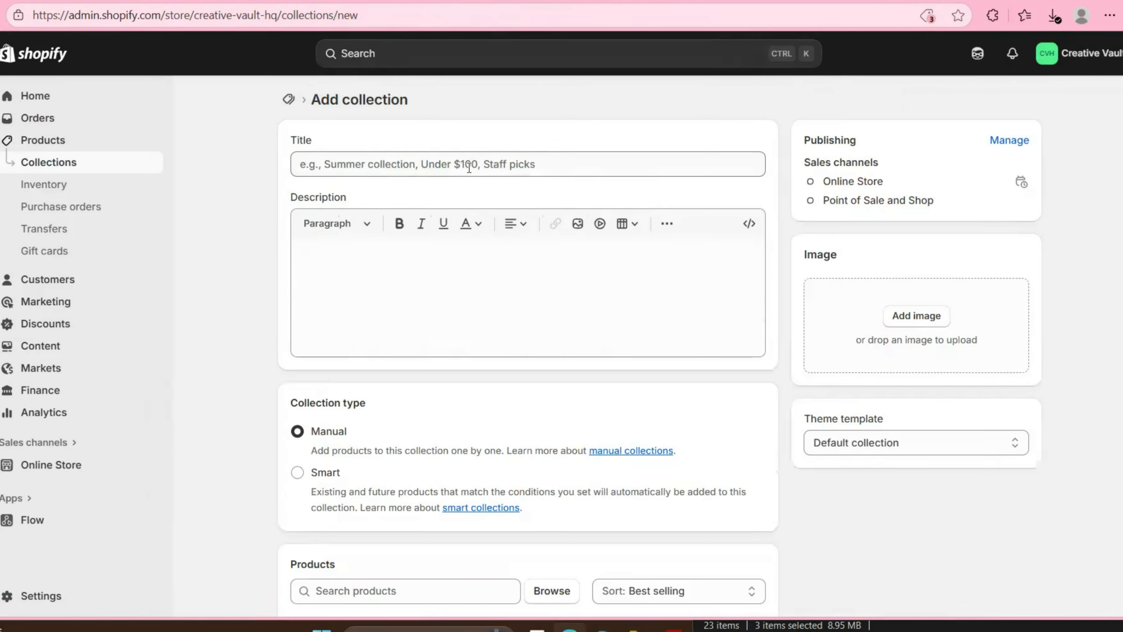
pyautogui.click(468, 168)
pyautogui.write('TUMBLER')
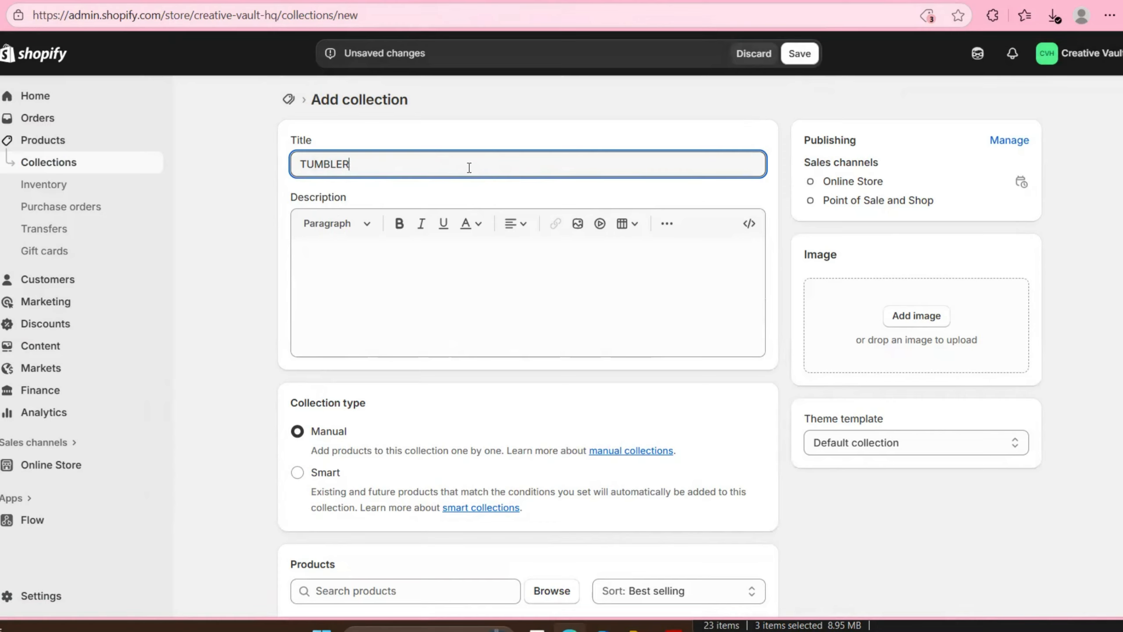
pyautogui.write('S')
pyautogui.click(791, 55)
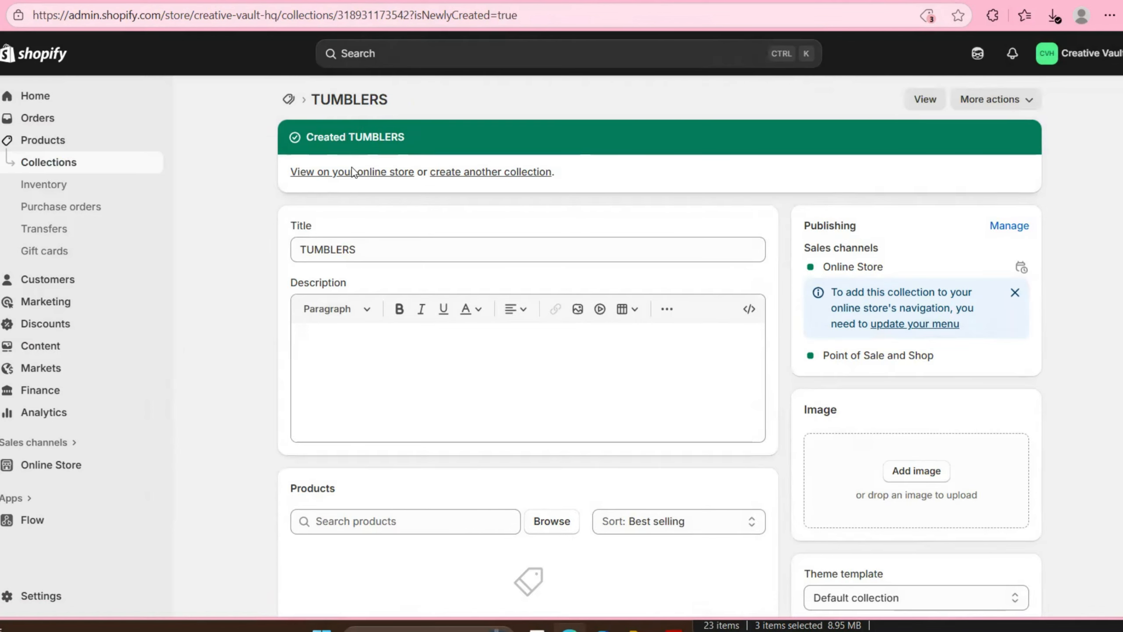
# Open the store's Main menu for editing and add a DRINKWARE item linked to the DRINKWARE collection.
pyautogui.click(49, 141)
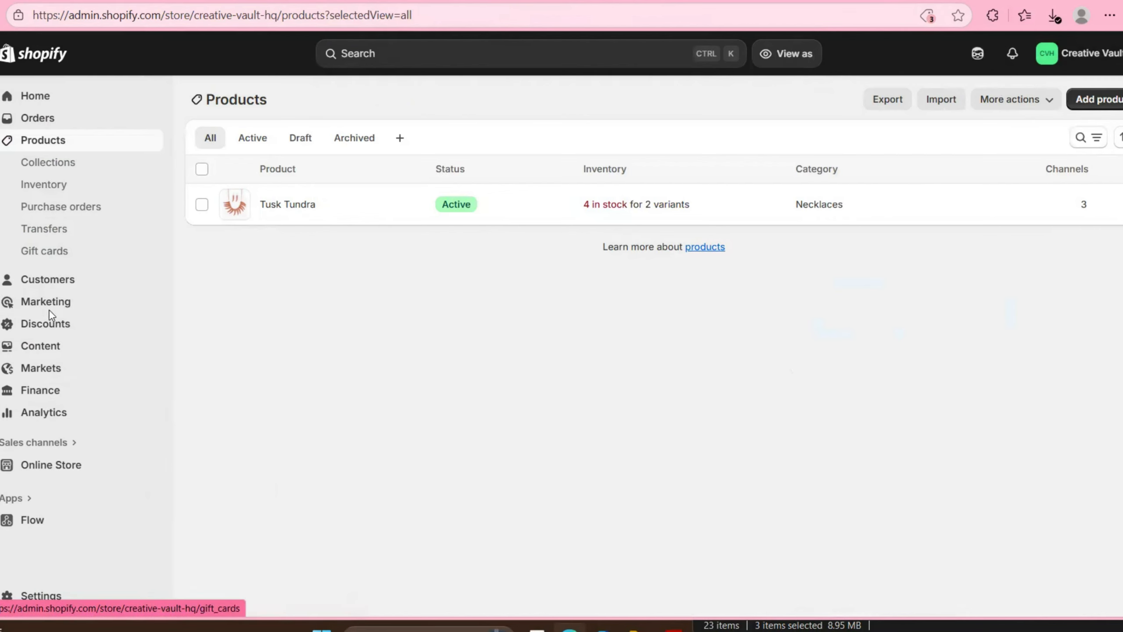
pyautogui.click(49, 346)
pyautogui.click(39, 295)
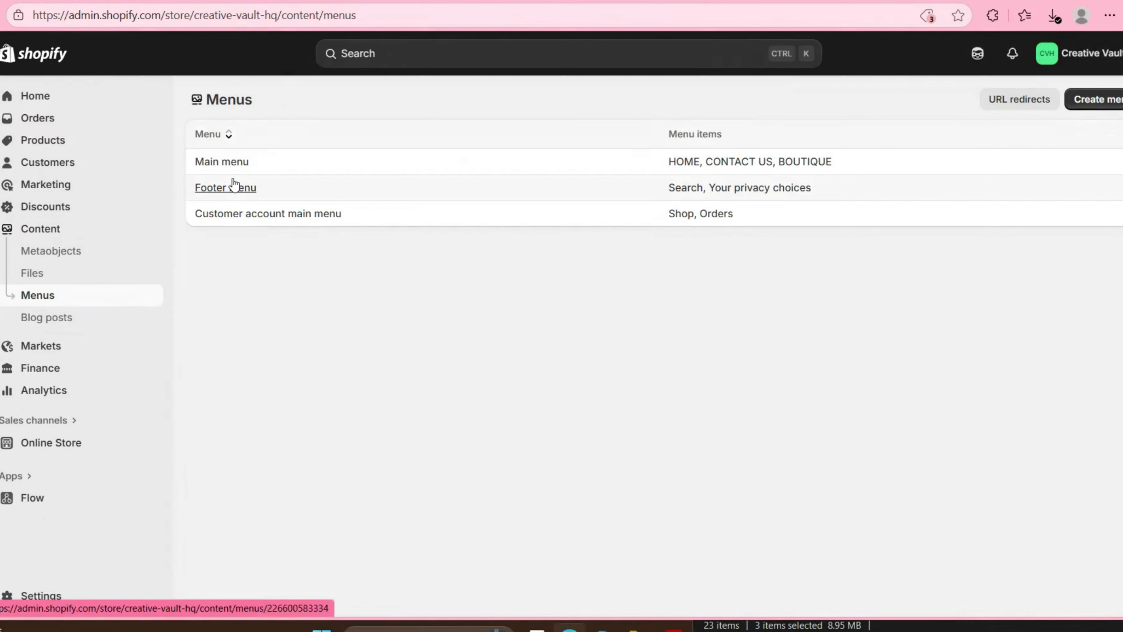
pyautogui.click(229, 161)
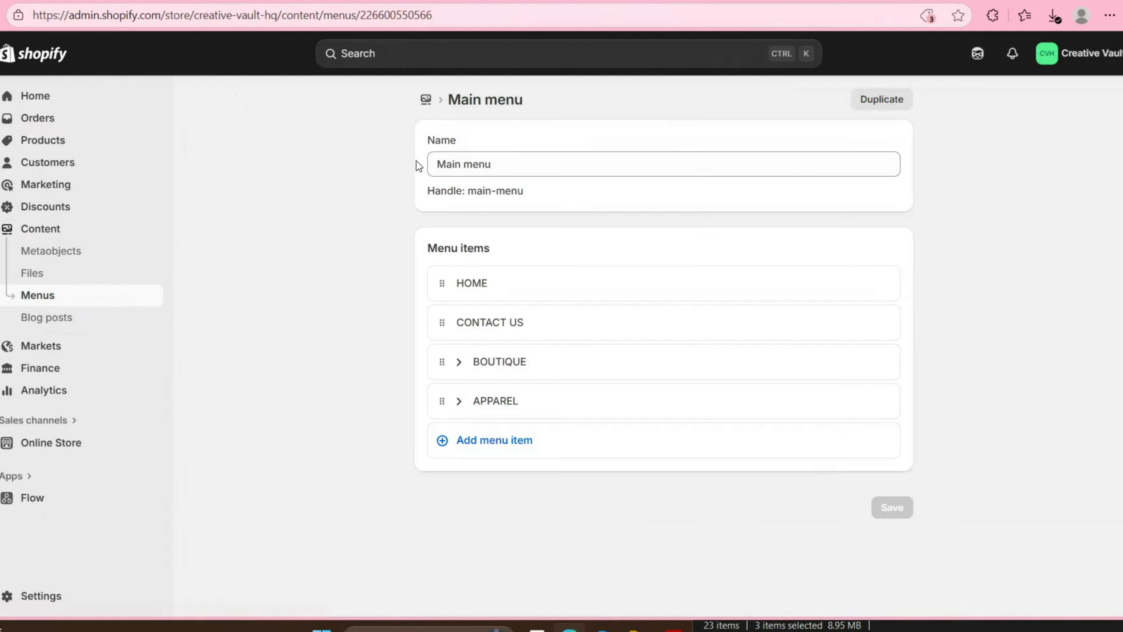
pyautogui.click(486, 440)
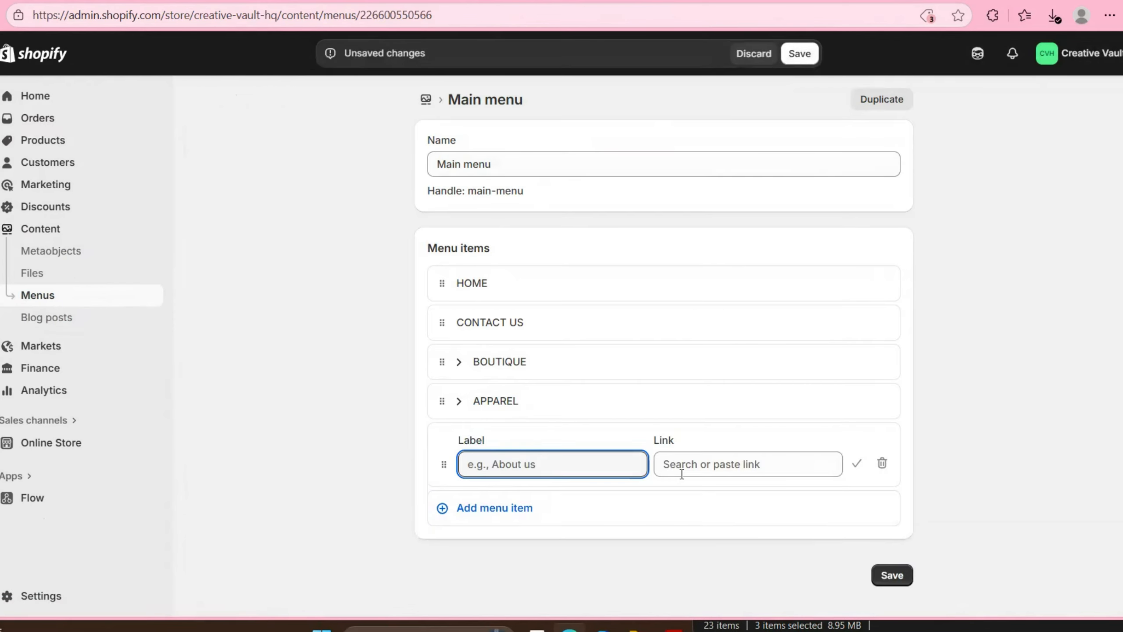
pyautogui.click(722, 469)
pyautogui.click(752, 195)
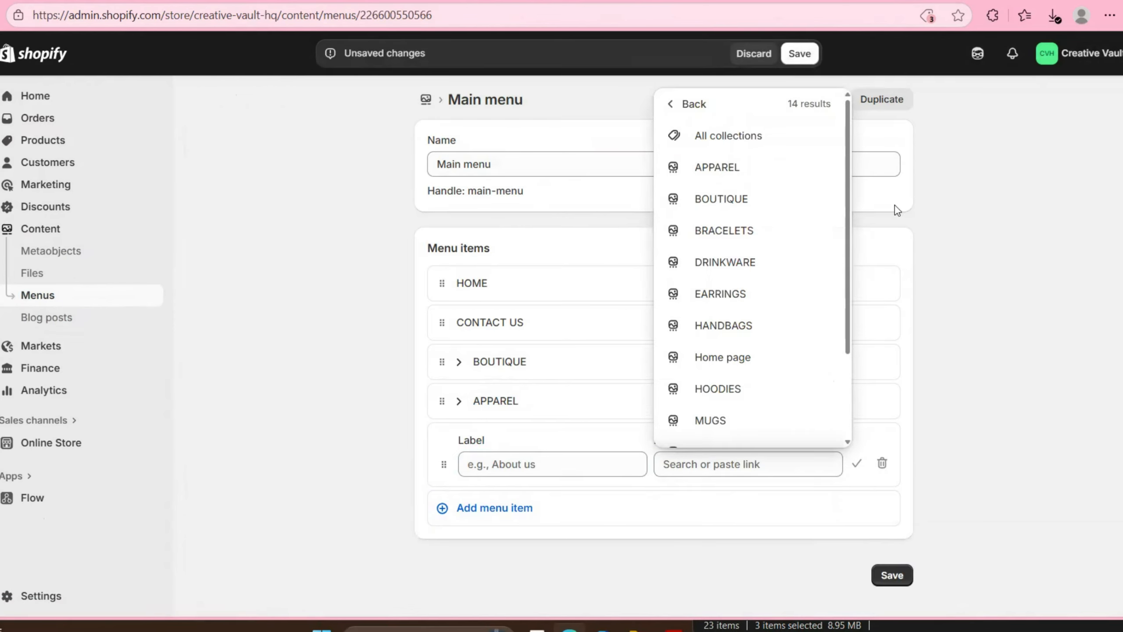
pyautogui.click(744, 270)
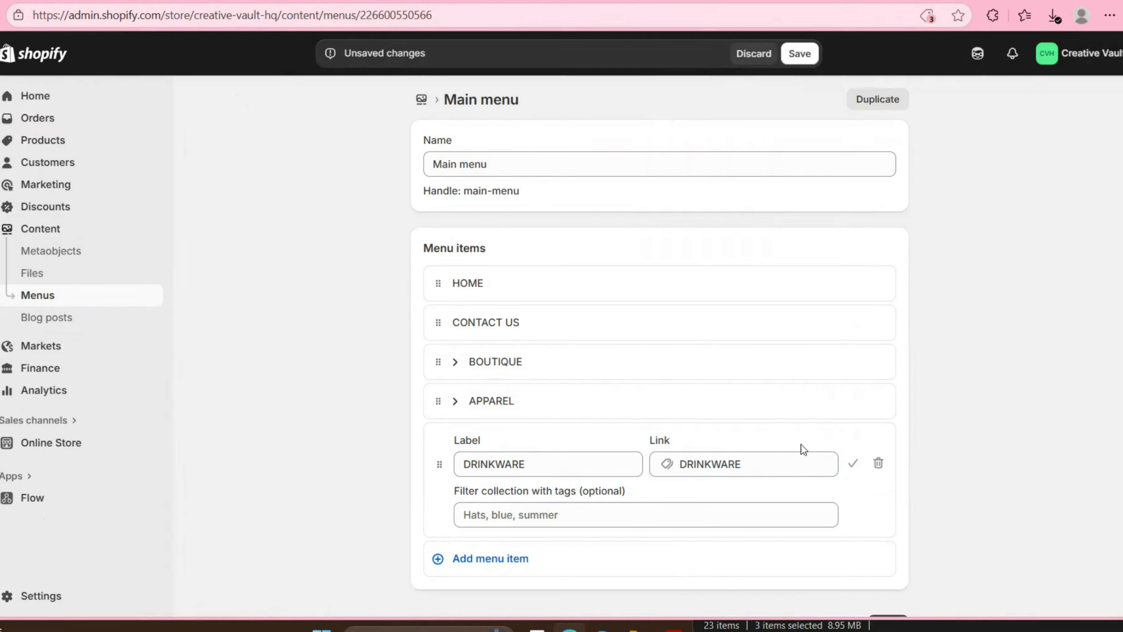
pyautogui.click(853, 469)
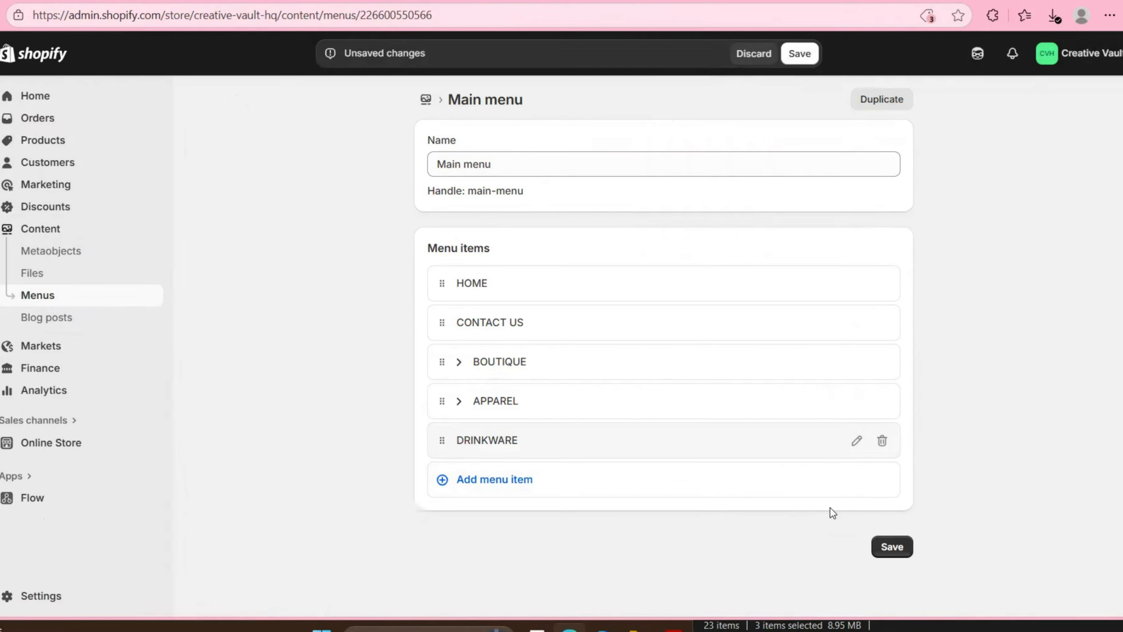
# Add a MUGS item linked to the MUGS collection and nest it under DRINKWARE in the Main menu.
pyautogui.click(504, 480)
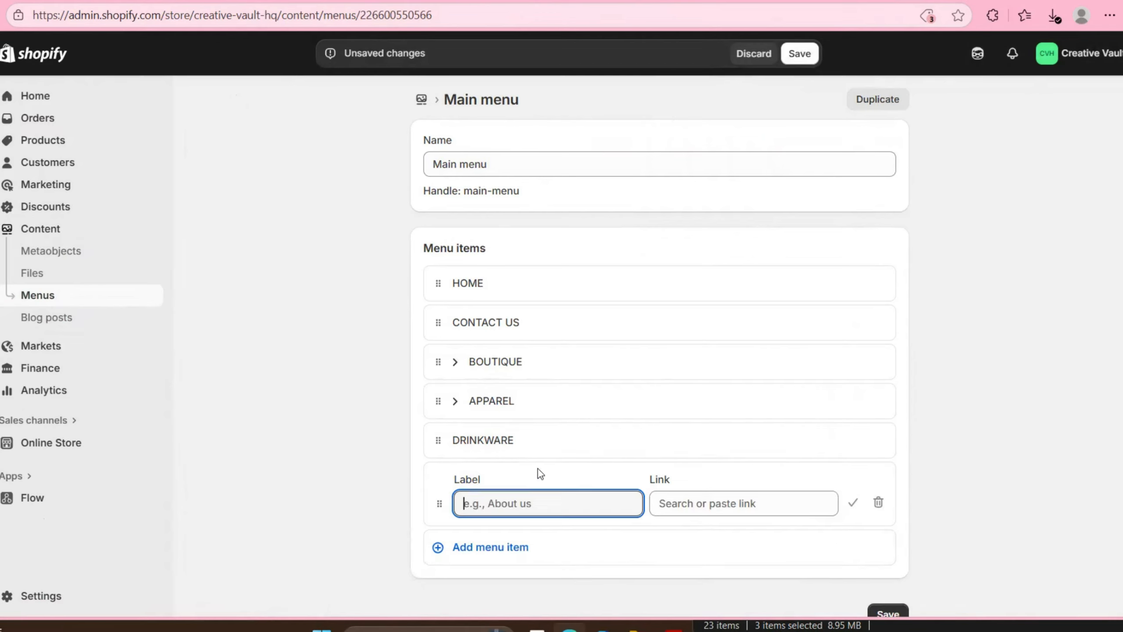
pyautogui.click(710, 503)
pyautogui.click(732, 204)
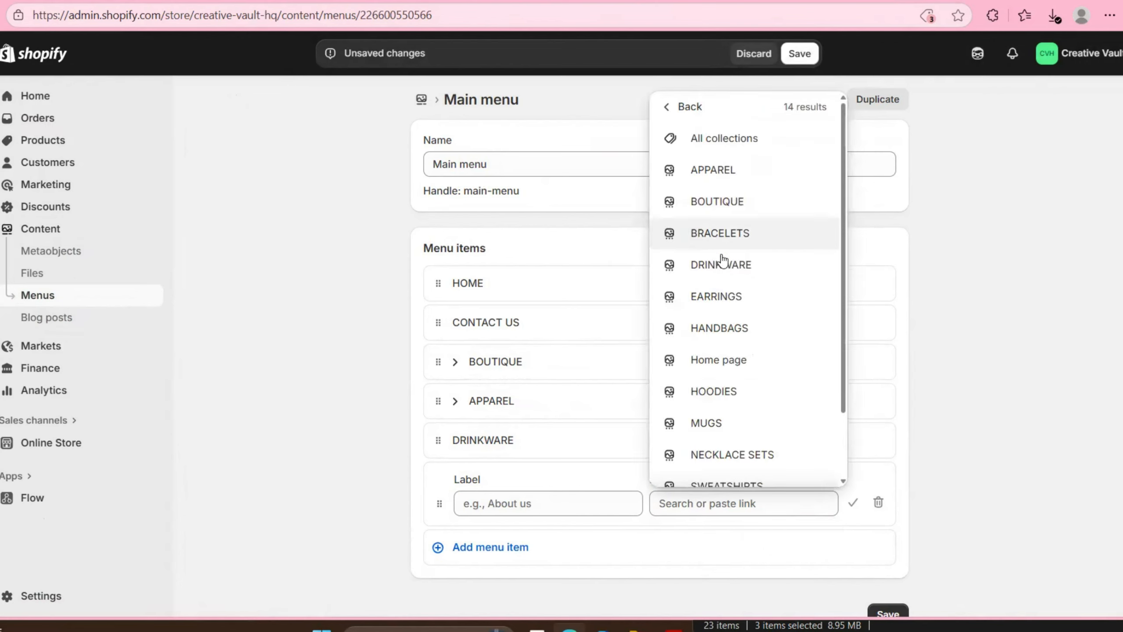
pyautogui.scroll(-2, 736, 391)
pyautogui.click(724, 349)
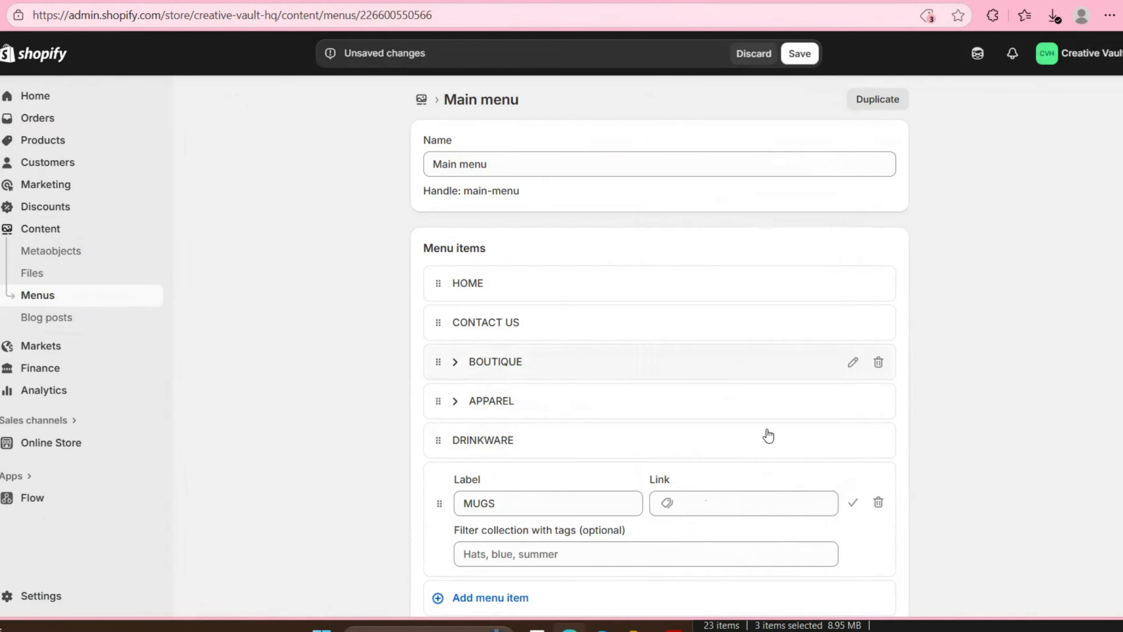
pyautogui.click(853, 504)
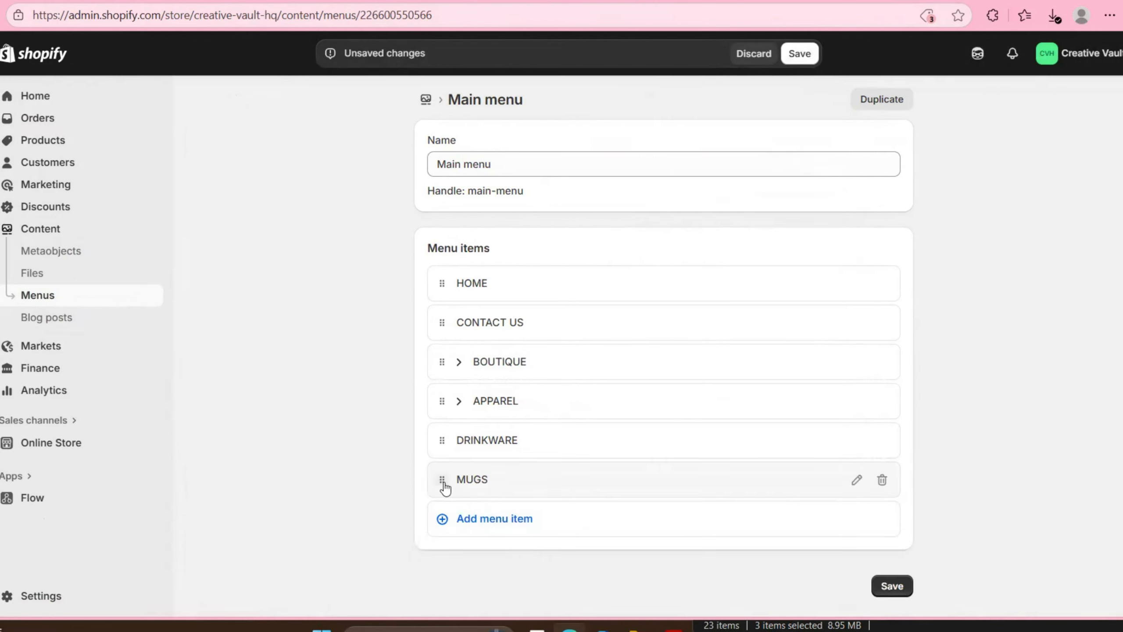
pyautogui.moveTo(443, 482); pyautogui.dragTo(530, 495)
# Add a TUMBLERS item linked to the TUMBLERS collection under DRINKWARE and save the Main menu.
pyautogui.scroll(-3, 574, 465)
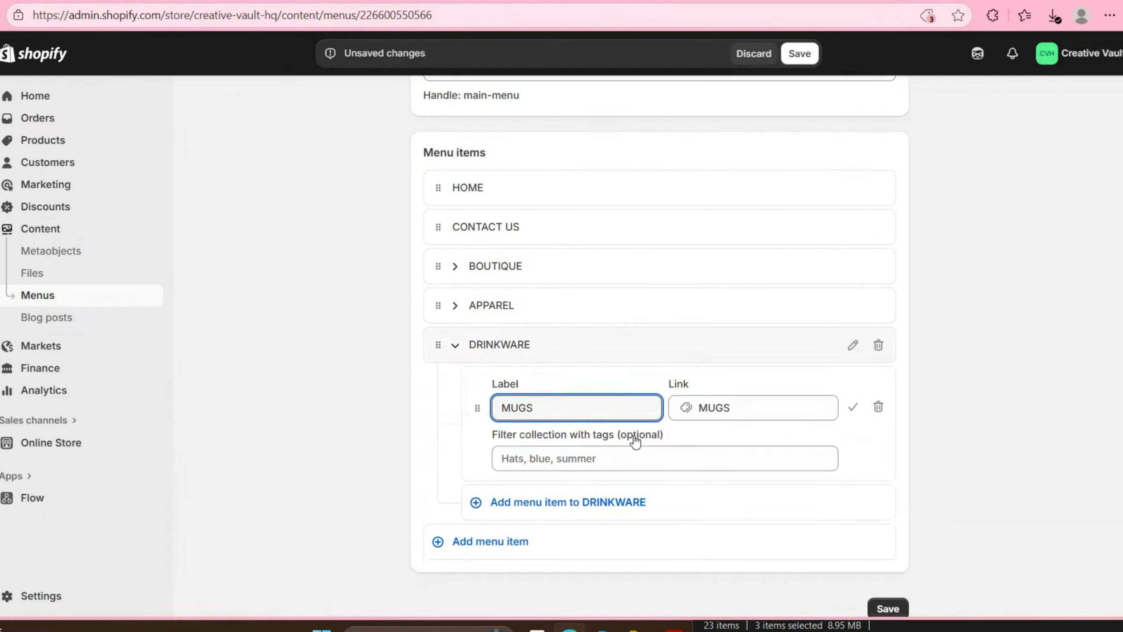
pyautogui.click(582, 498)
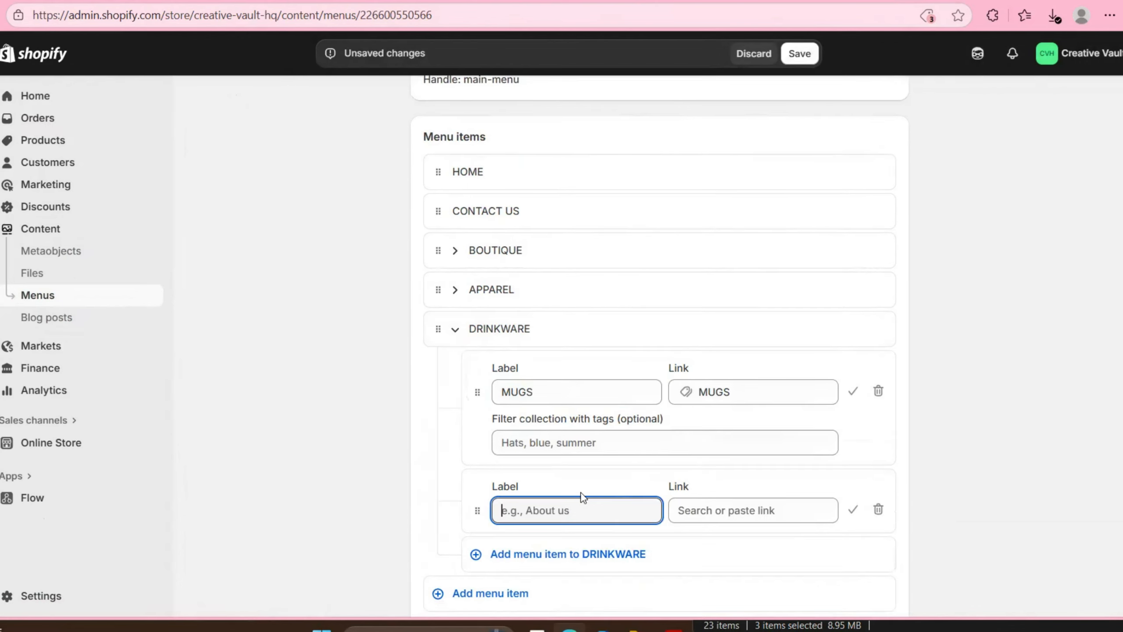
pyautogui.click(745, 504)
pyautogui.click(791, 210)
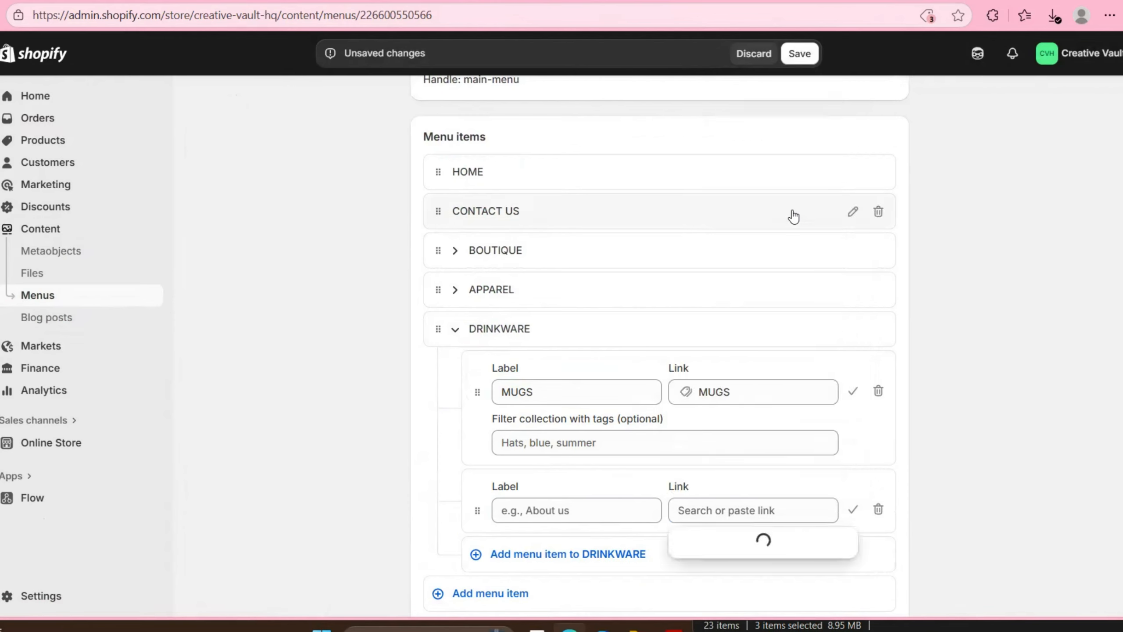
pyautogui.scroll(-2, 793, 321)
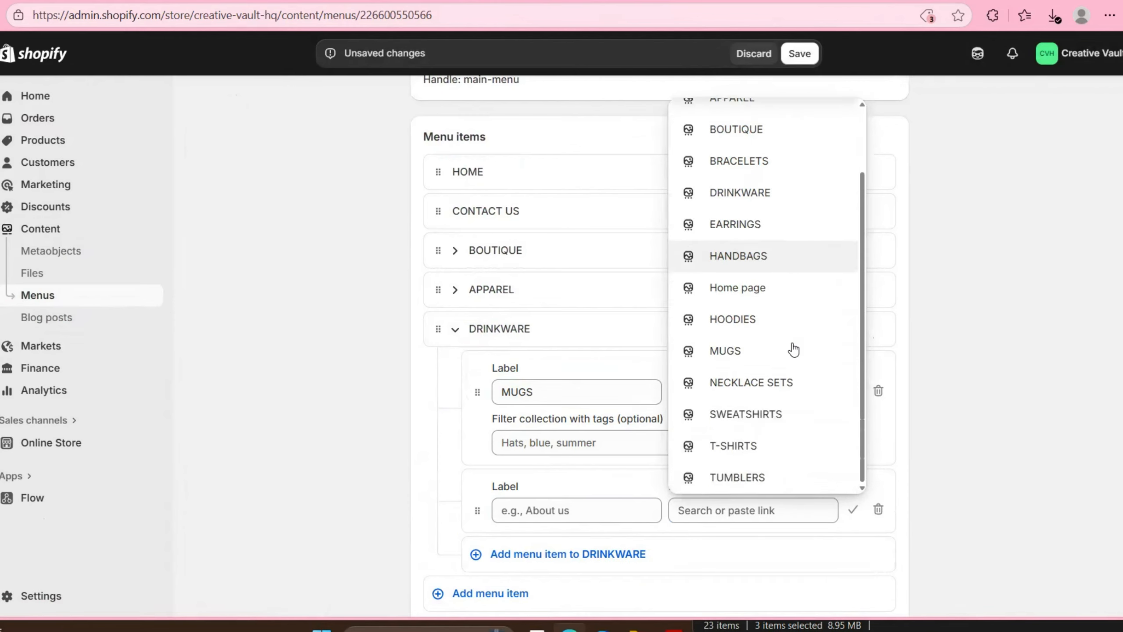
pyautogui.click(752, 486)
pyautogui.click(852, 510)
pyautogui.click(852, 390)
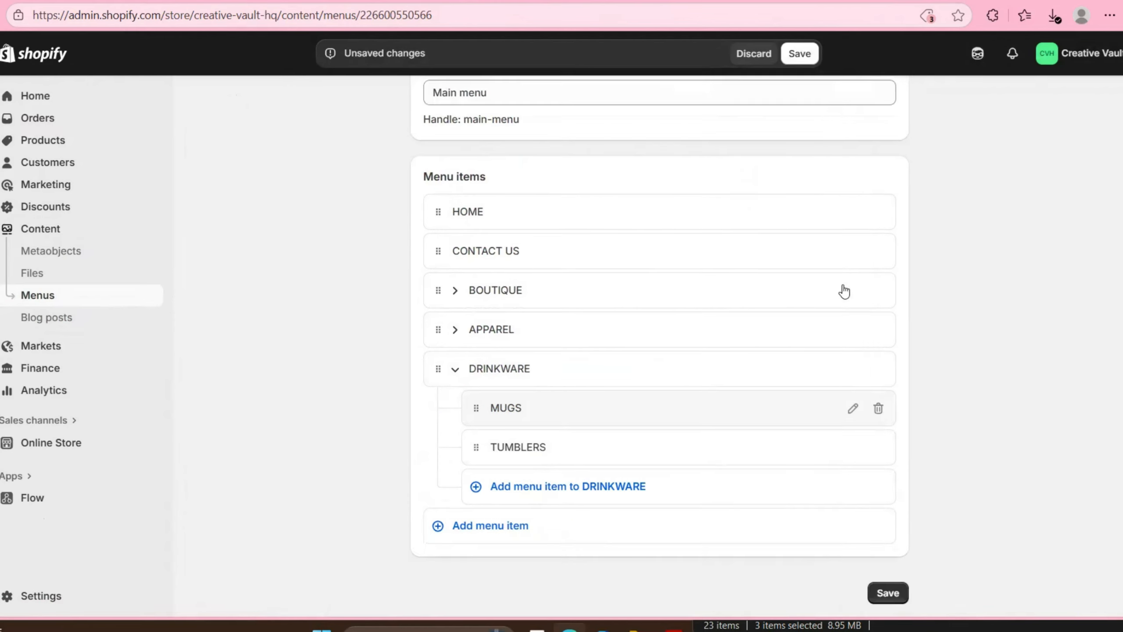
pyautogui.click(800, 55)
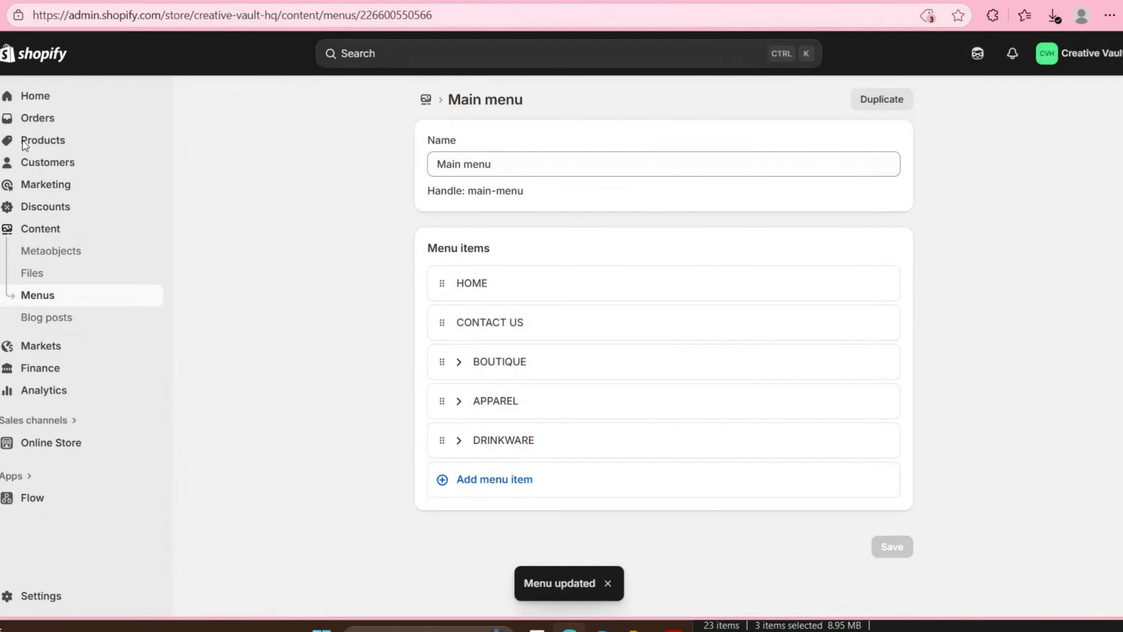
# Start a new product and add the three Survivors Wear Pink shirt and tumbler images to its media.
pyautogui.click(66, 150)
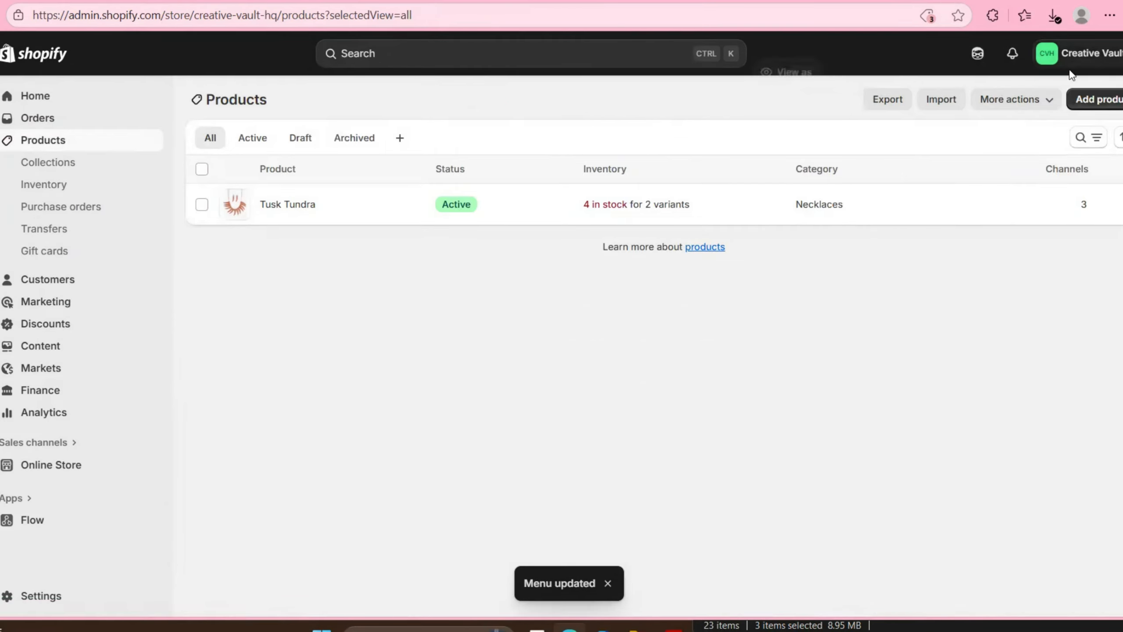
pyautogui.click(1094, 100)
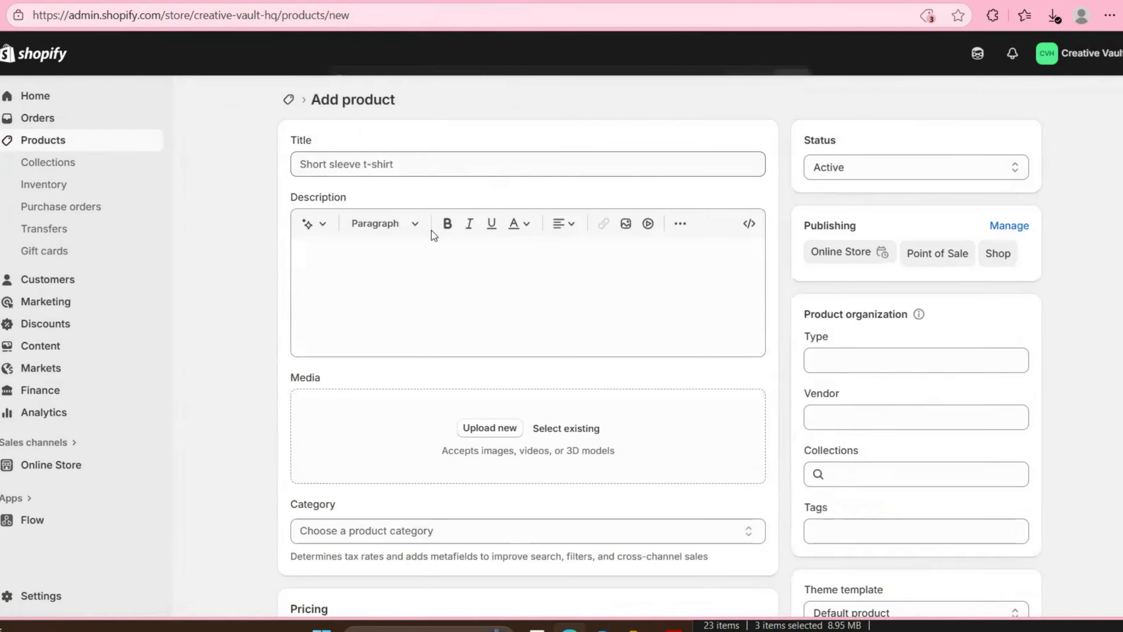
pyautogui.click(389, 462)
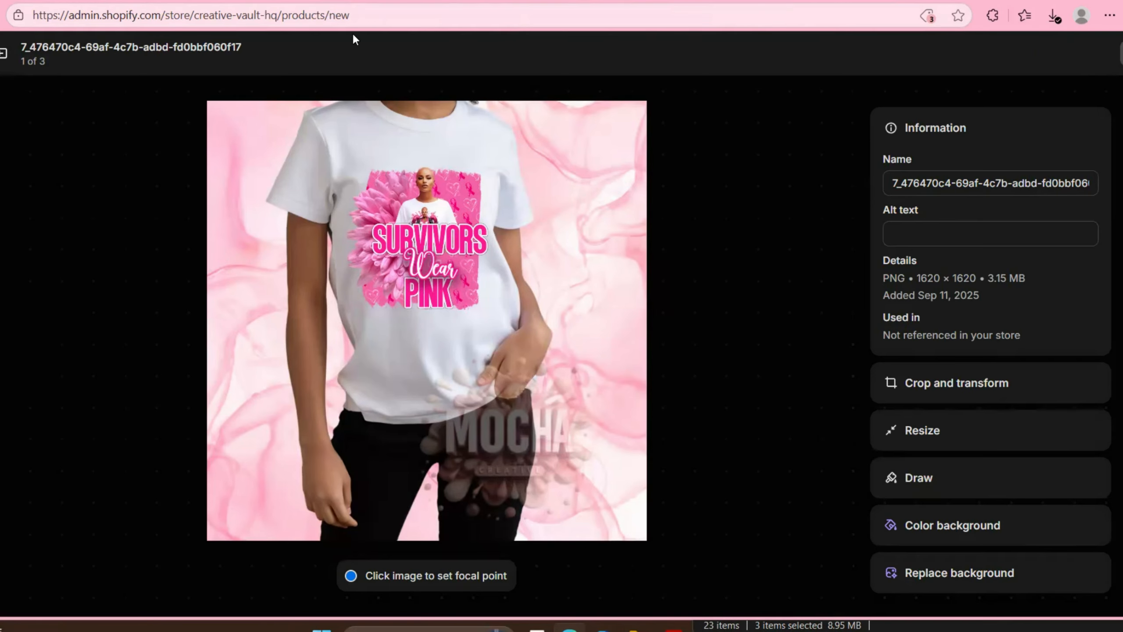
pyautogui.click(2, 53)
# Title the new product "Survivors Wear Pink".
pyautogui.click(430, 162)
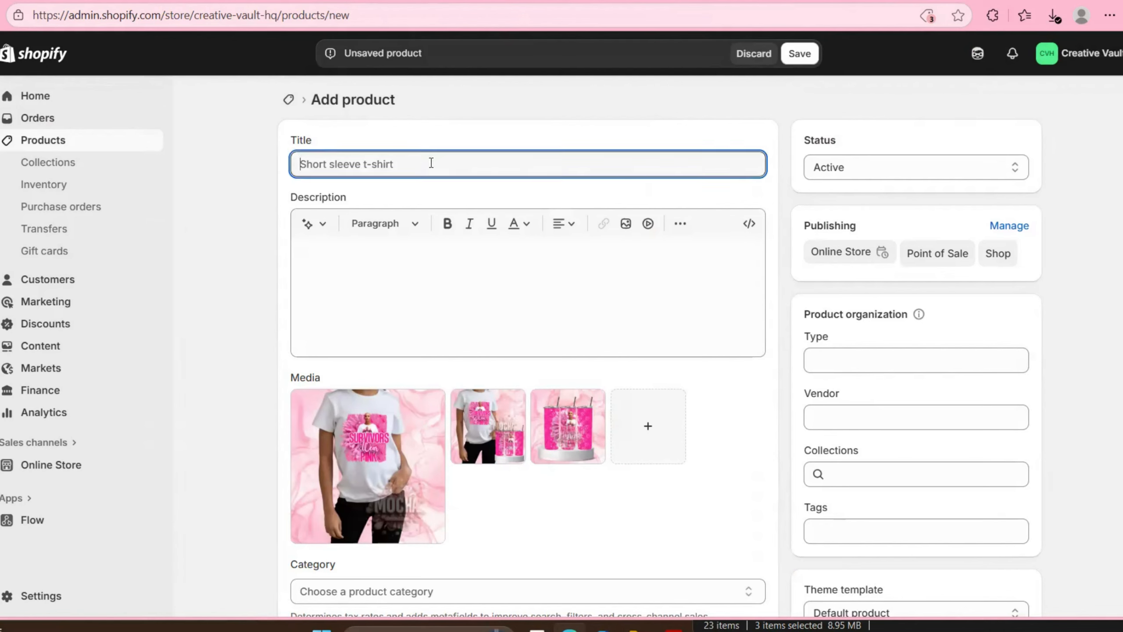
pyautogui.write('Su')
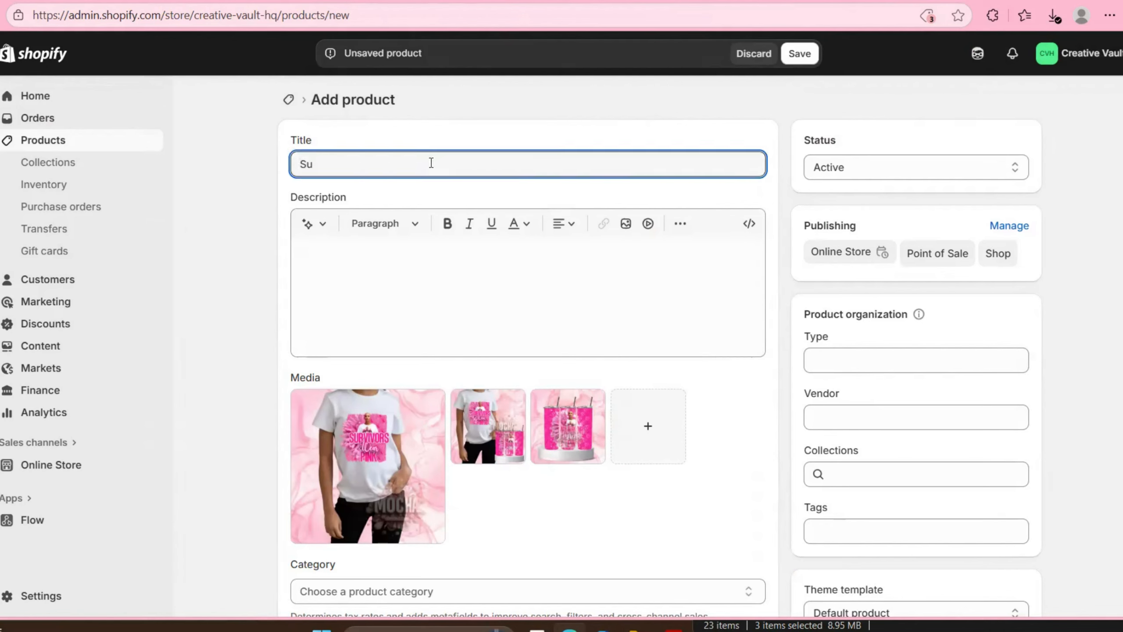
pyautogui.write('rvivors Wea')
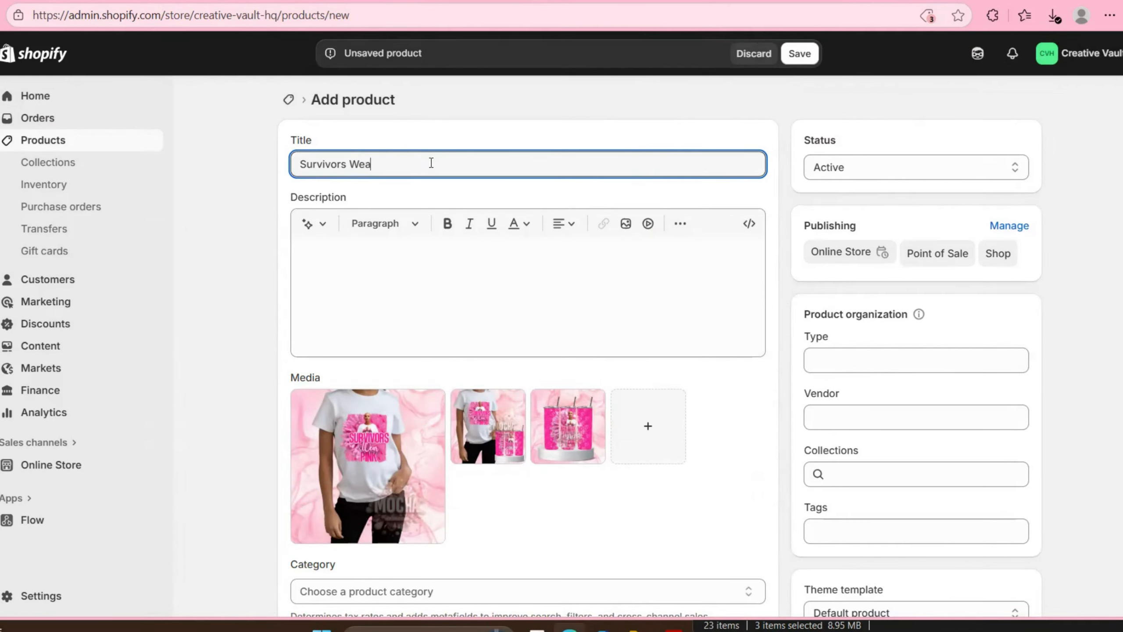
pyautogui.write('r Pink')
# Set the product type to Apparel in the product organization details.
pyautogui.click(878, 361)
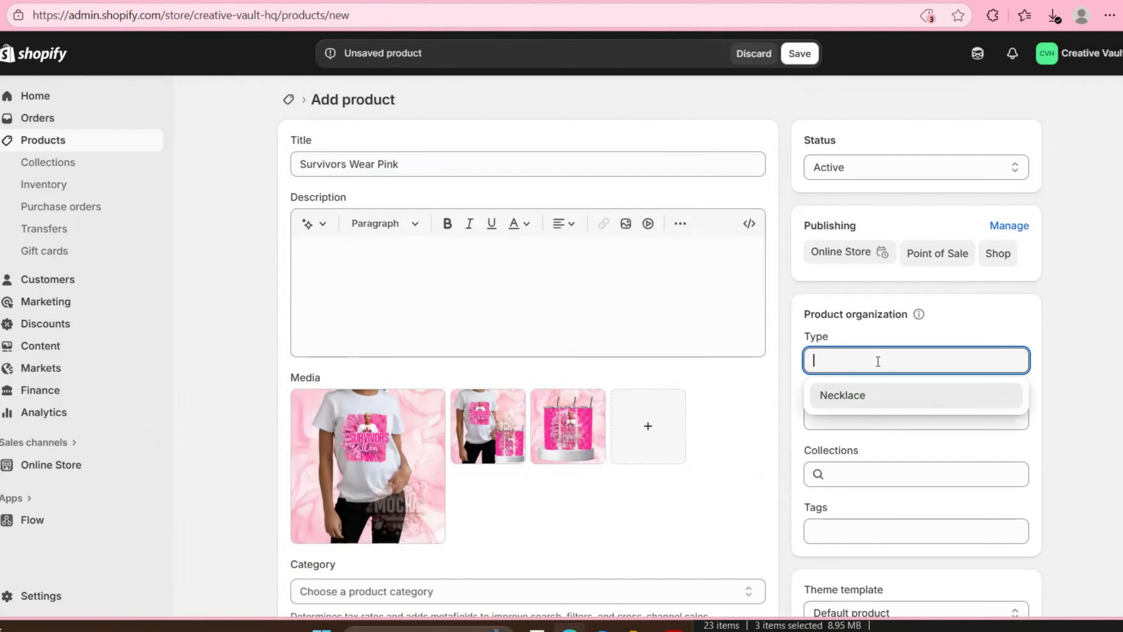
pyautogui.write('Apparel')
pyautogui.scroll(-3, 336, 402)
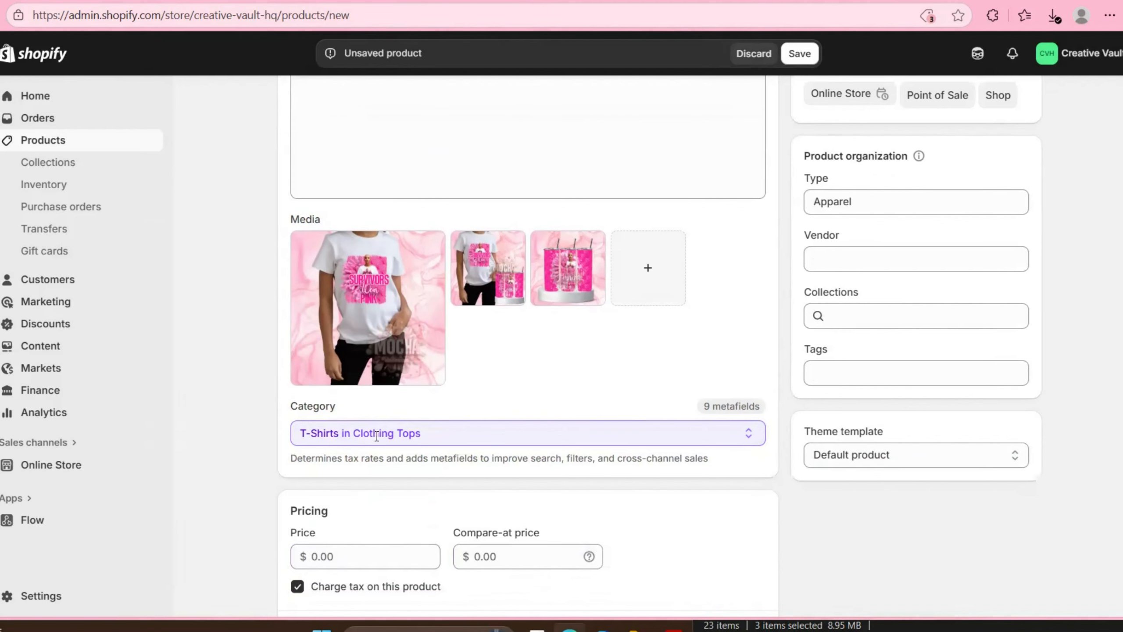
pyautogui.click(868, 201)
pyautogui.scroll(2, 869, 404)
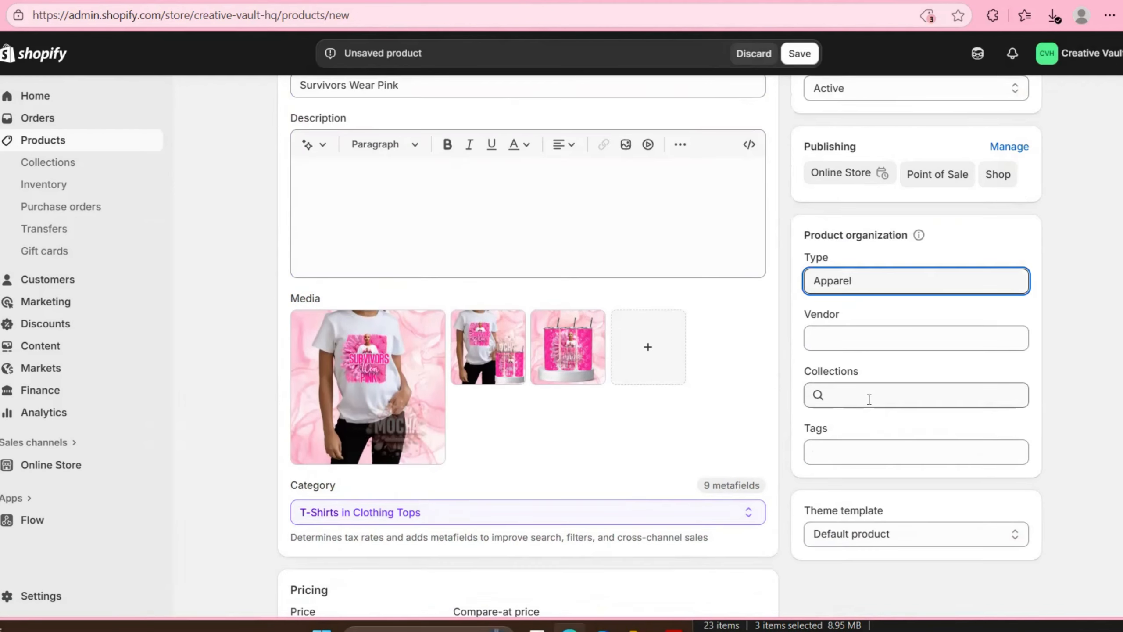
# Assign the Survivors Wear Pink product to the TUMBLERS collection.
pyautogui.click(869, 399)
pyautogui.scroll(-2, 891, 265)
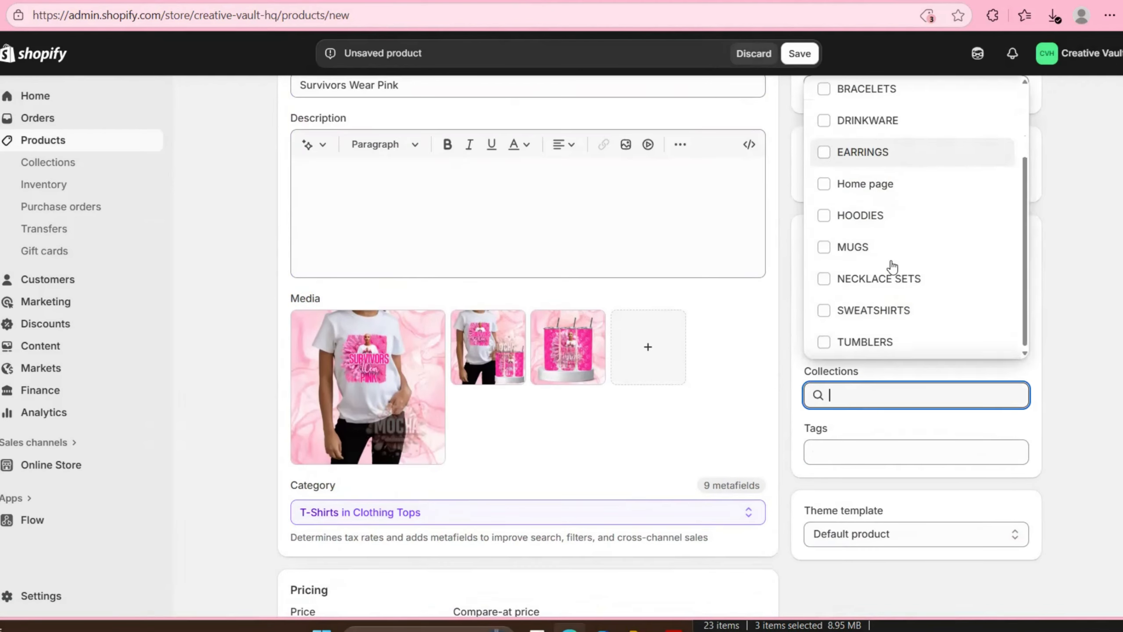
pyautogui.click(881, 347)
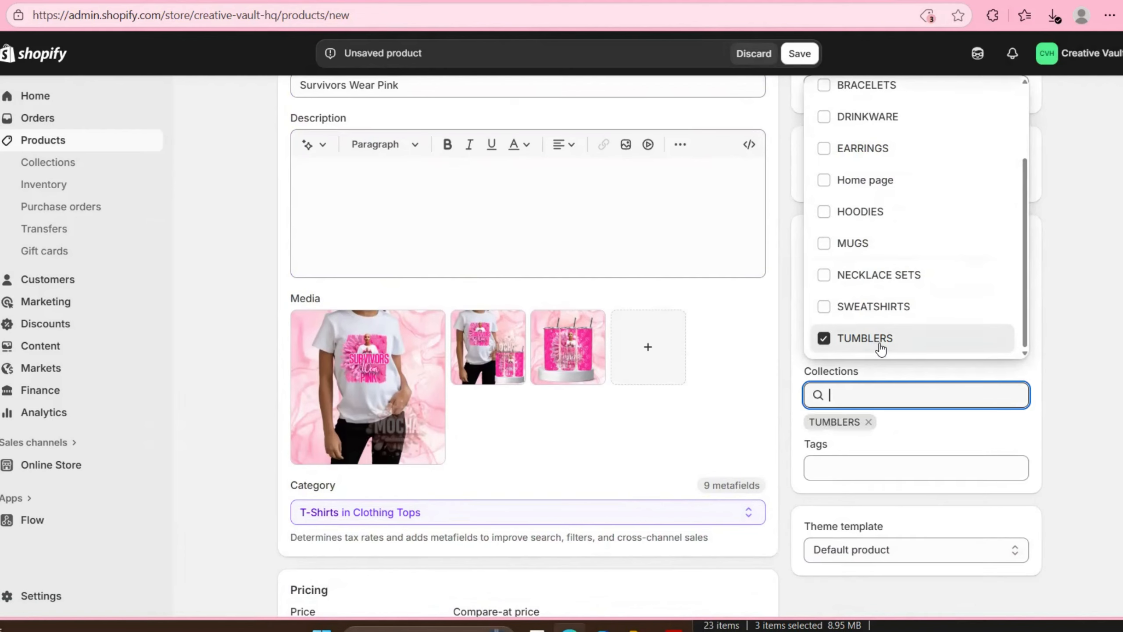
pyautogui.click(1061, 330)
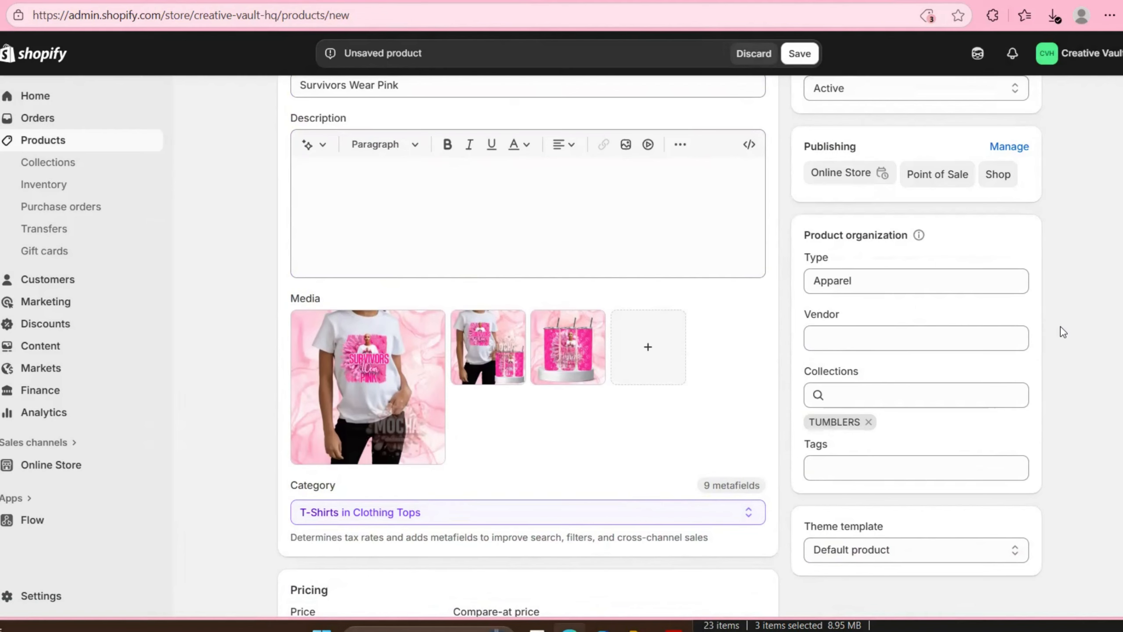
# Review the available collections for other ones that suit the Survivors Wear Pink product.
pyautogui.click(987, 393)
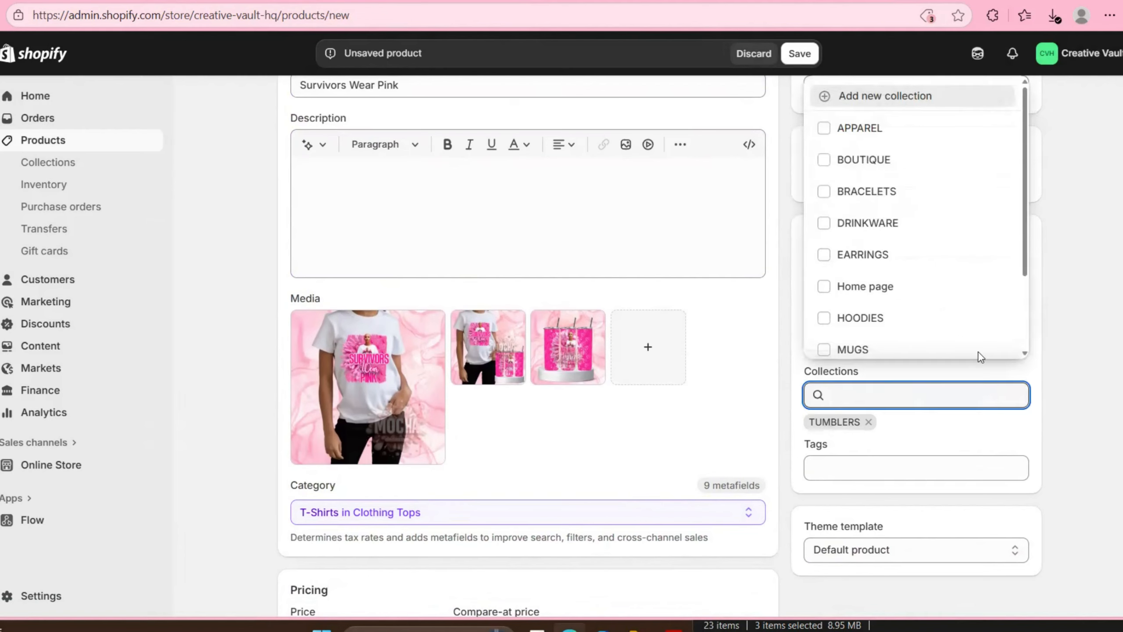
pyautogui.scroll(-3, 868, 311)
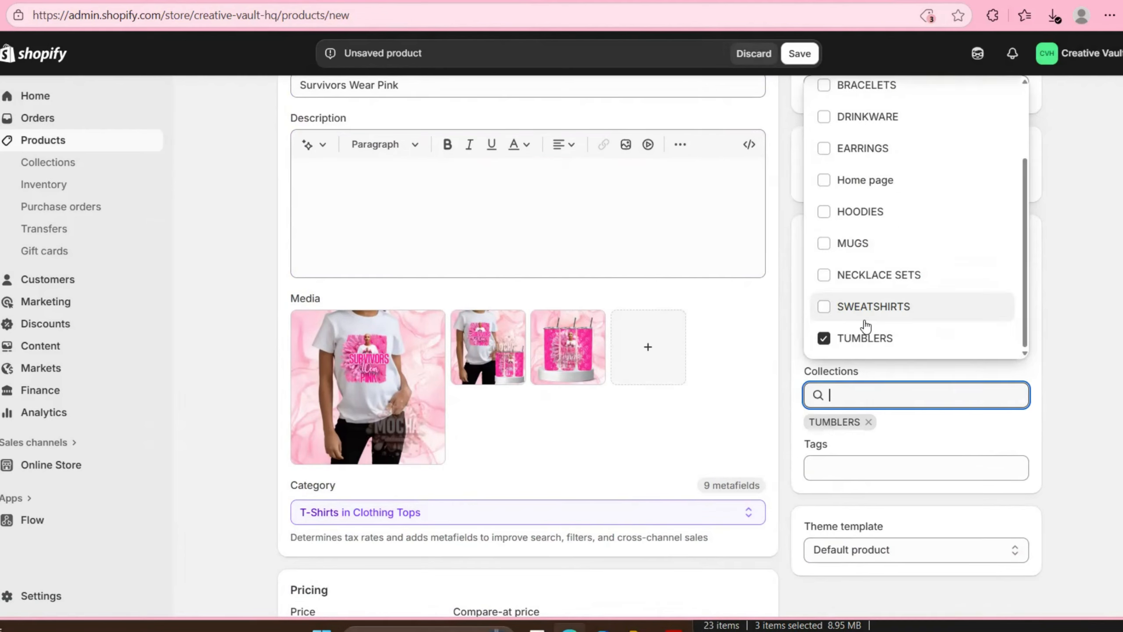
pyautogui.scroll(3, 862, 177)
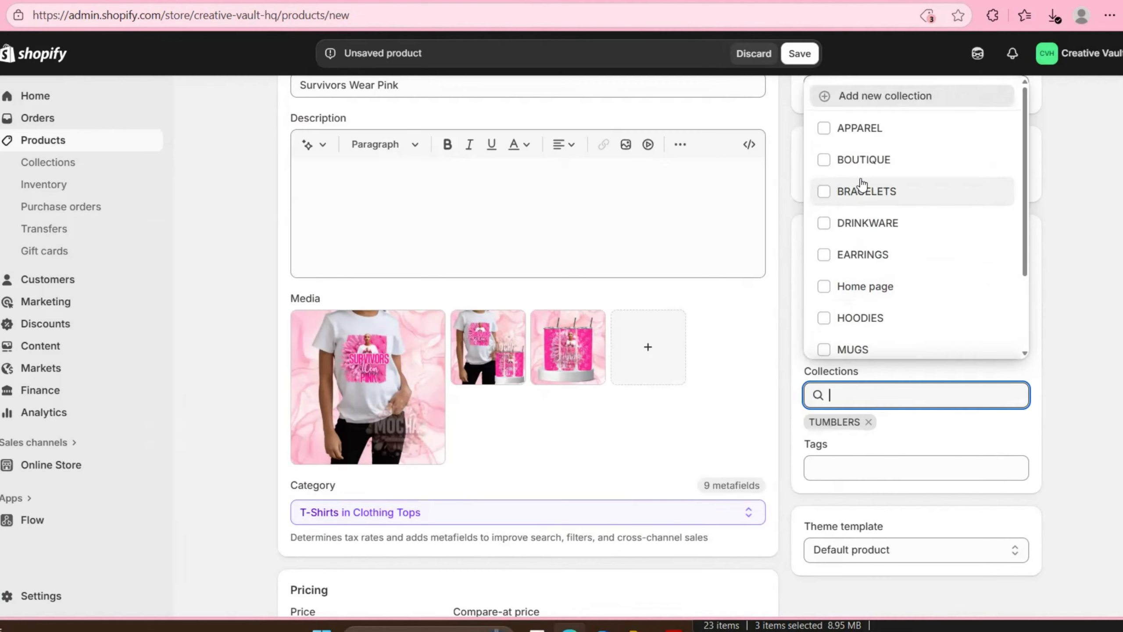
pyautogui.scroll(-2, 861, 185)
pyautogui.scroll(2, 861, 185)
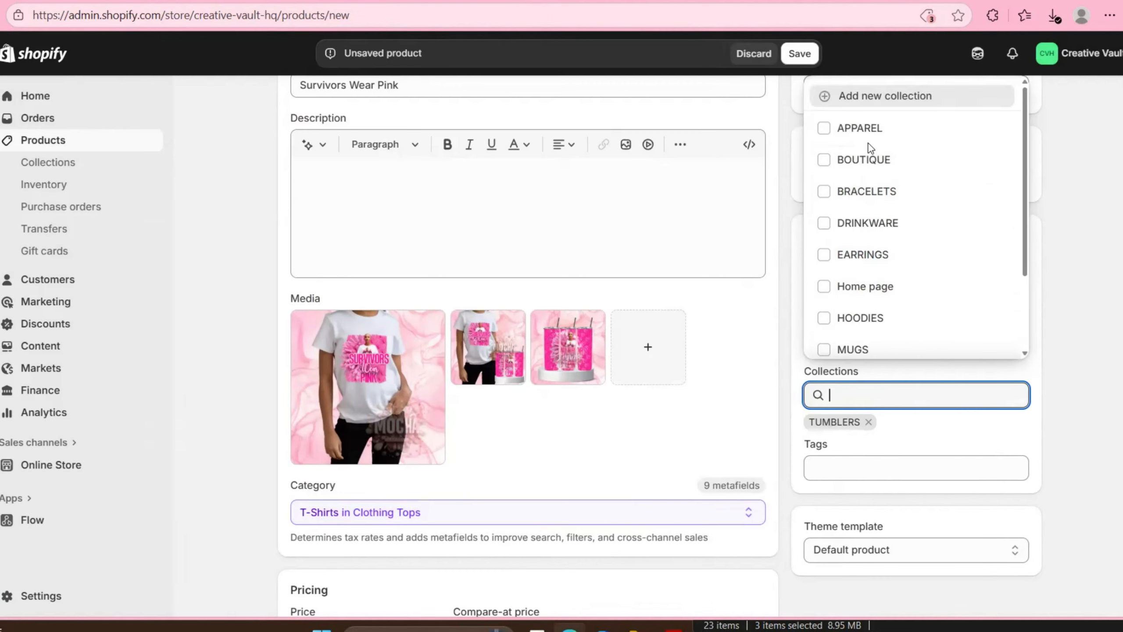
pyautogui.scroll(-2, 875, 164)
pyautogui.scroll(-1, 876, 167)
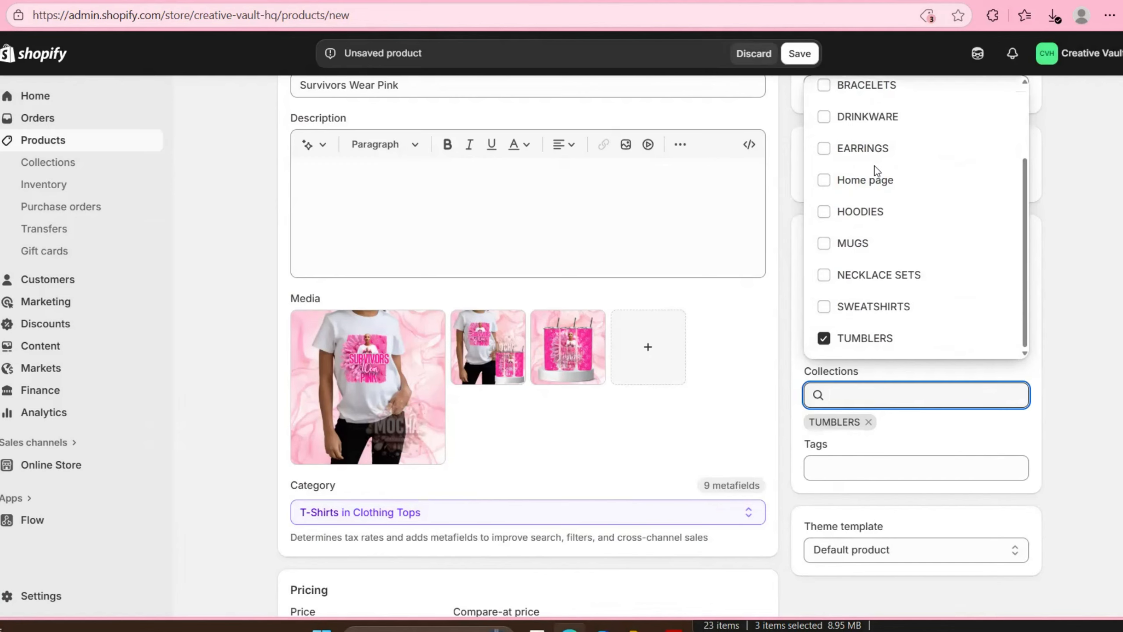
pyautogui.click(914, 435)
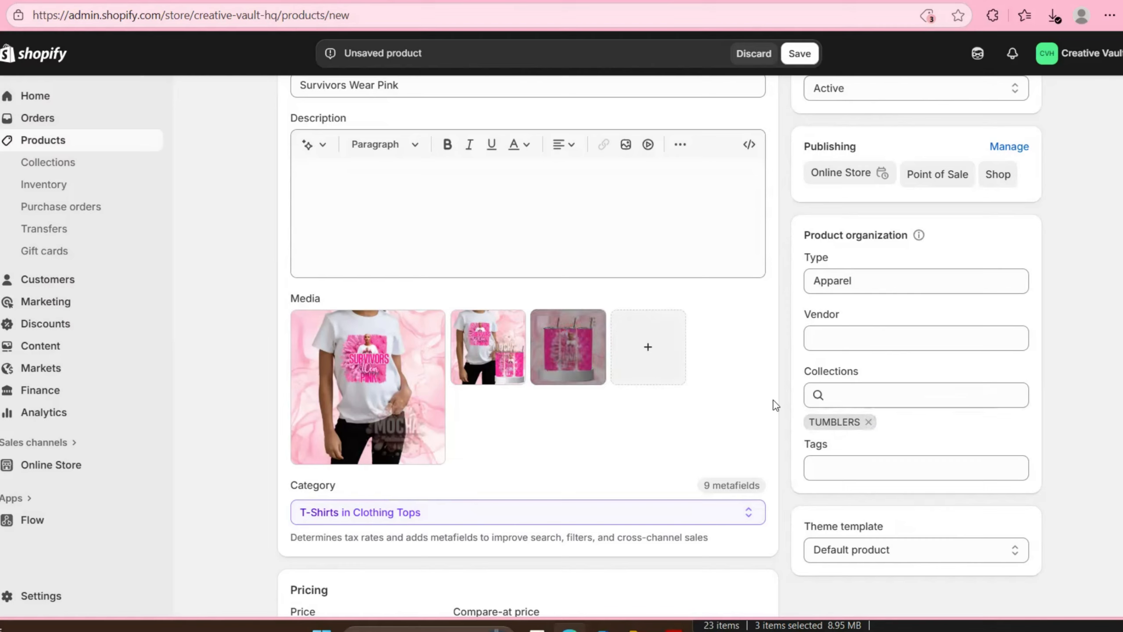
# Add the tags "tee" and "t-shirt" to the product.
pyautogui.click(842, 462)
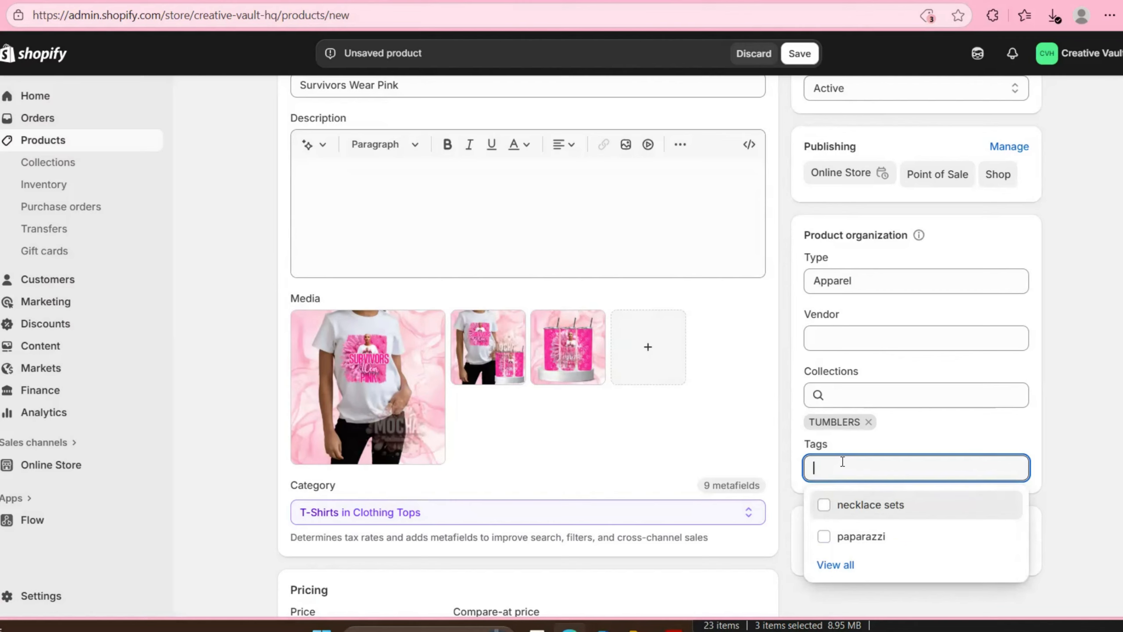
pyautogui.write('tee')
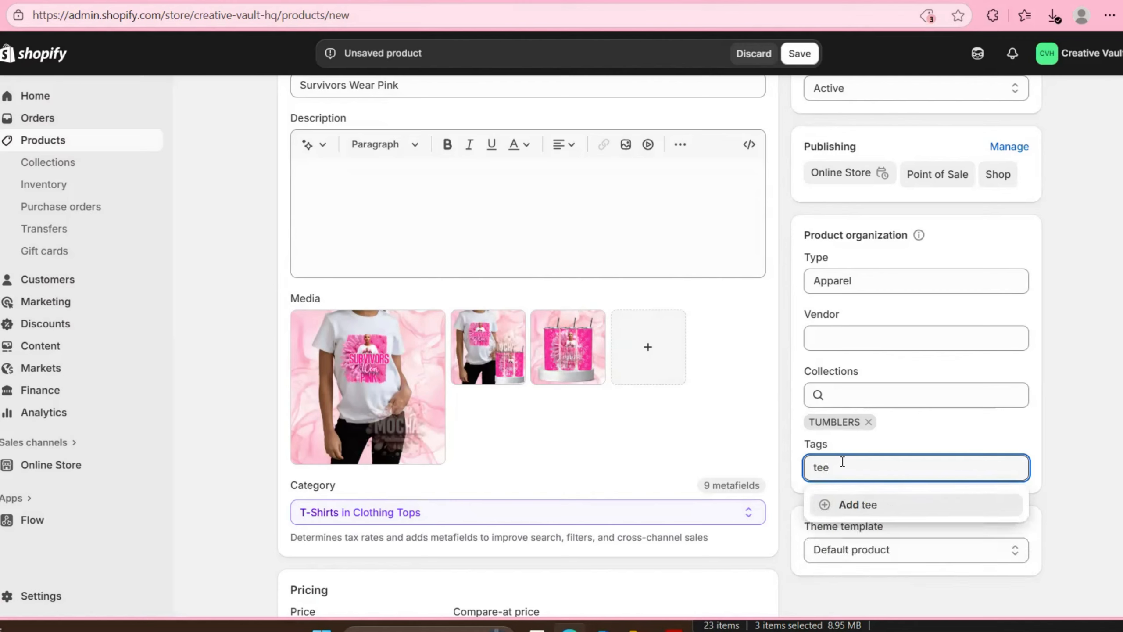
pyautogui.press('Return')
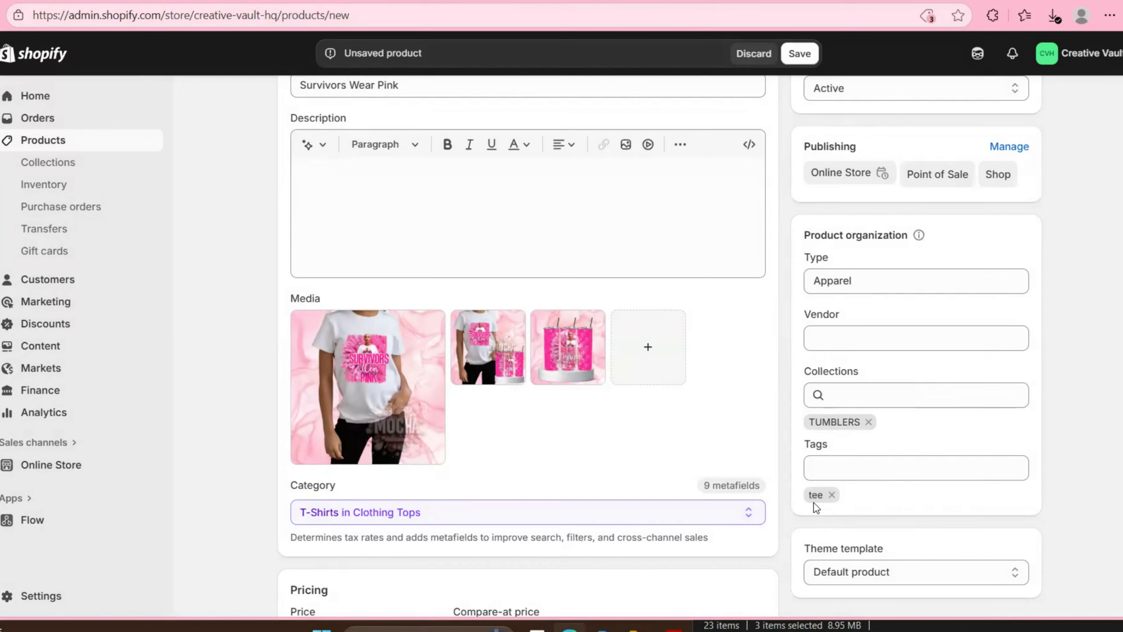
pyautogui.click(862, 469)
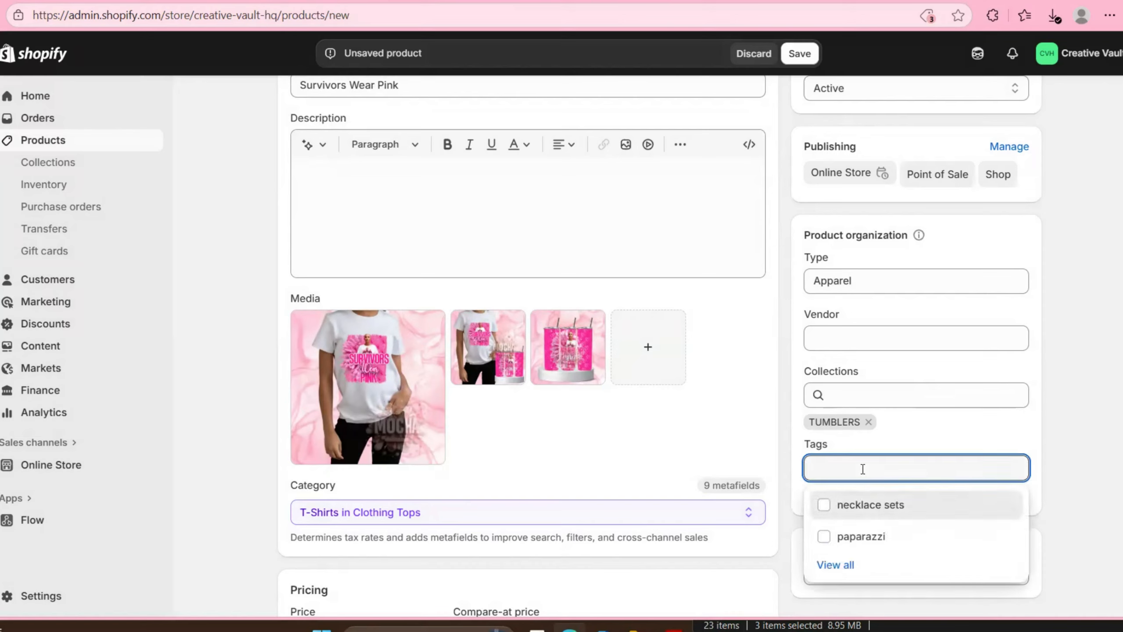
pyautogui.write('t-')
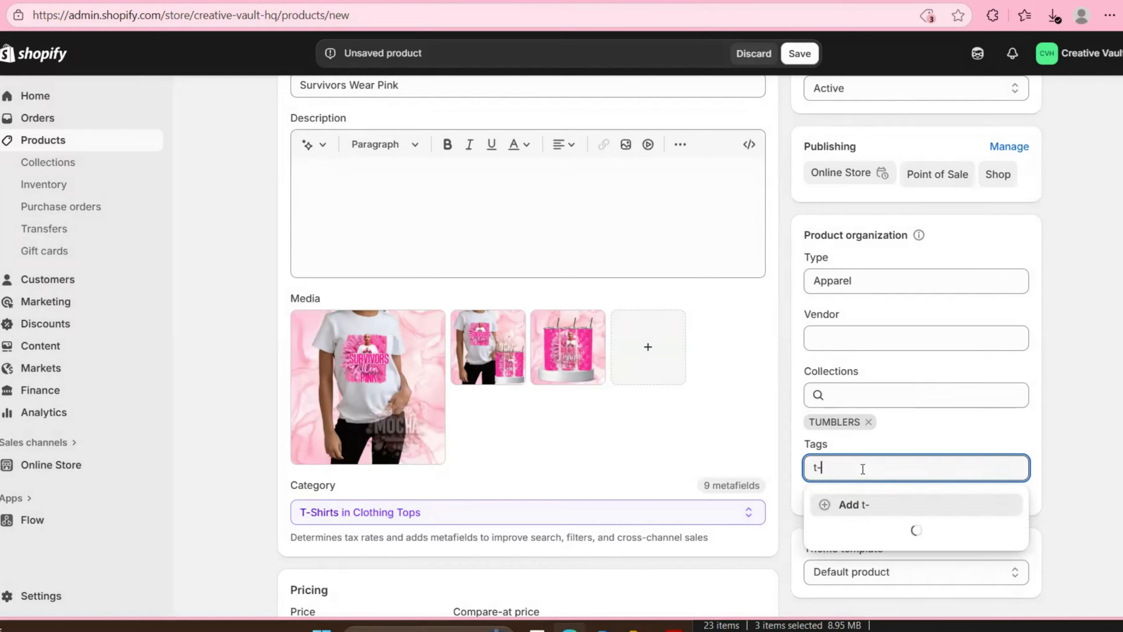
pyautogui.write('shirt')
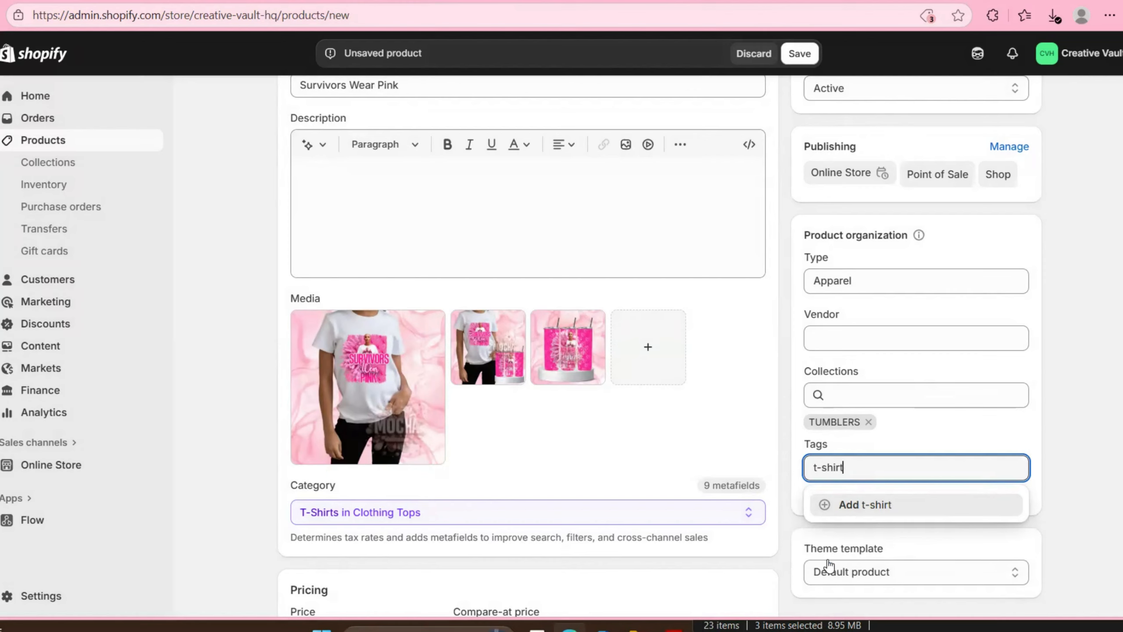
pyautogui.press('Return')
pyautogui.click(1056, 433)
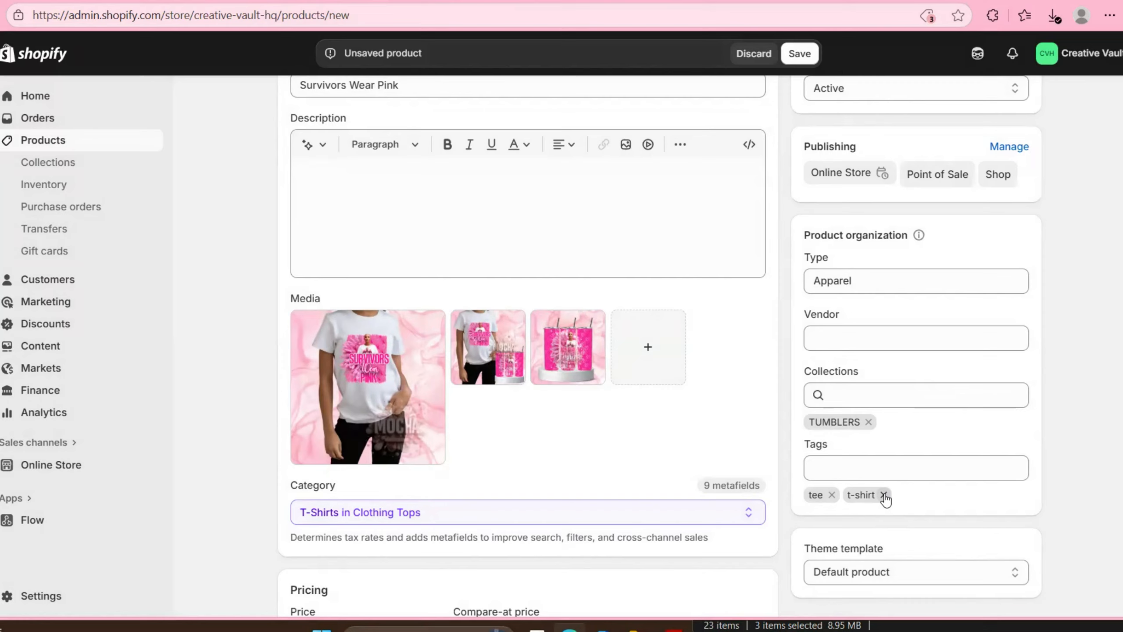
# Add the tags "breast cancer awareness" and "breast cancer" to the product.
pyautogui.click(873, 460)
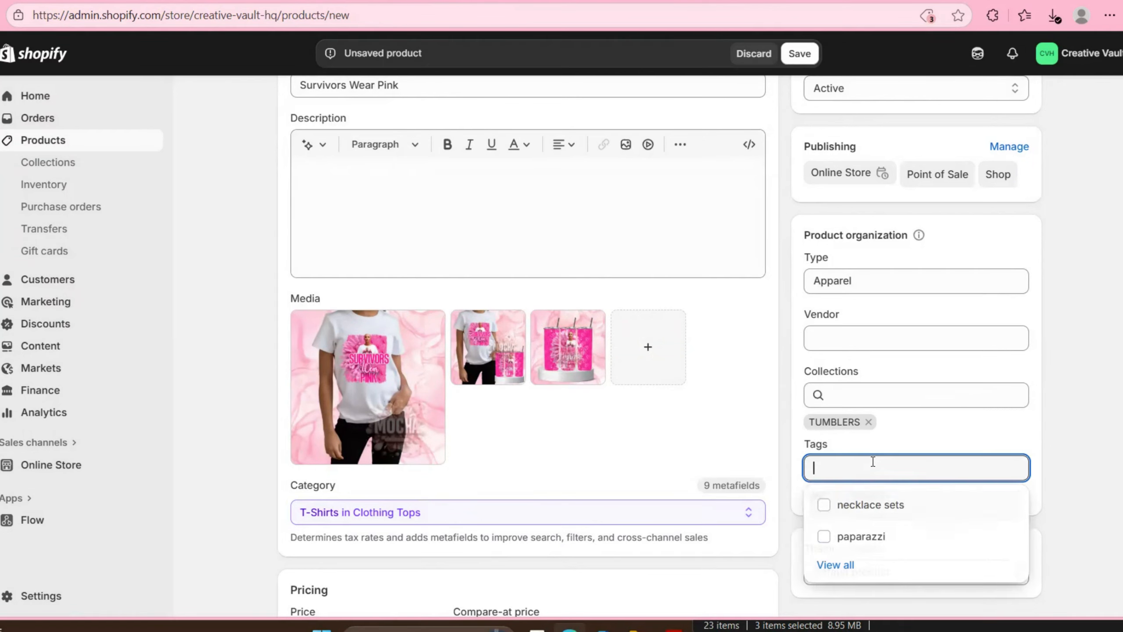
pyautogui.write('breast cancer w')
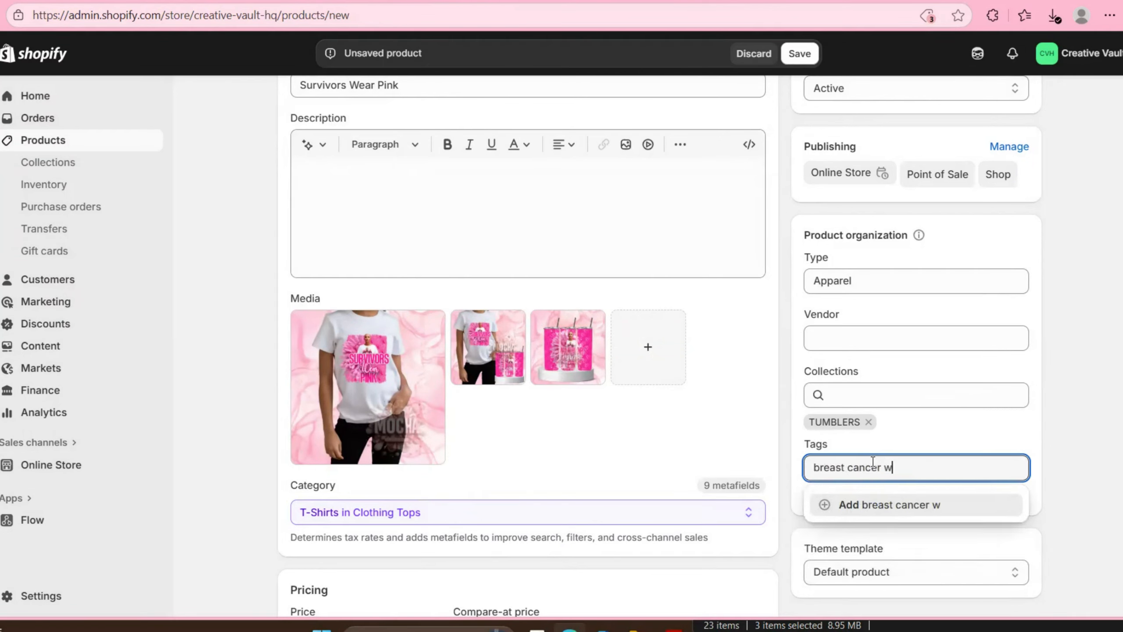
pyautogui.press('BackSpace')
pyautogui.write('ancer a')
pyautogui.click(950, 507)
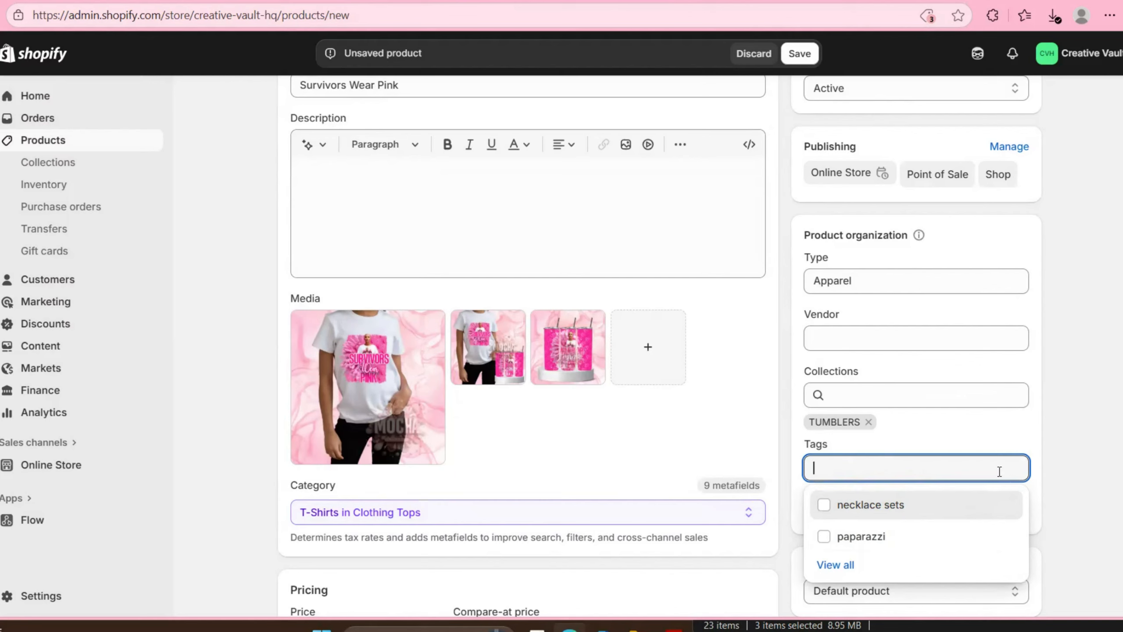
pyautogui.write('breast cancer')
# Open the product description generator and set its tone to Supportive.
pyautogui.click(333, 176)
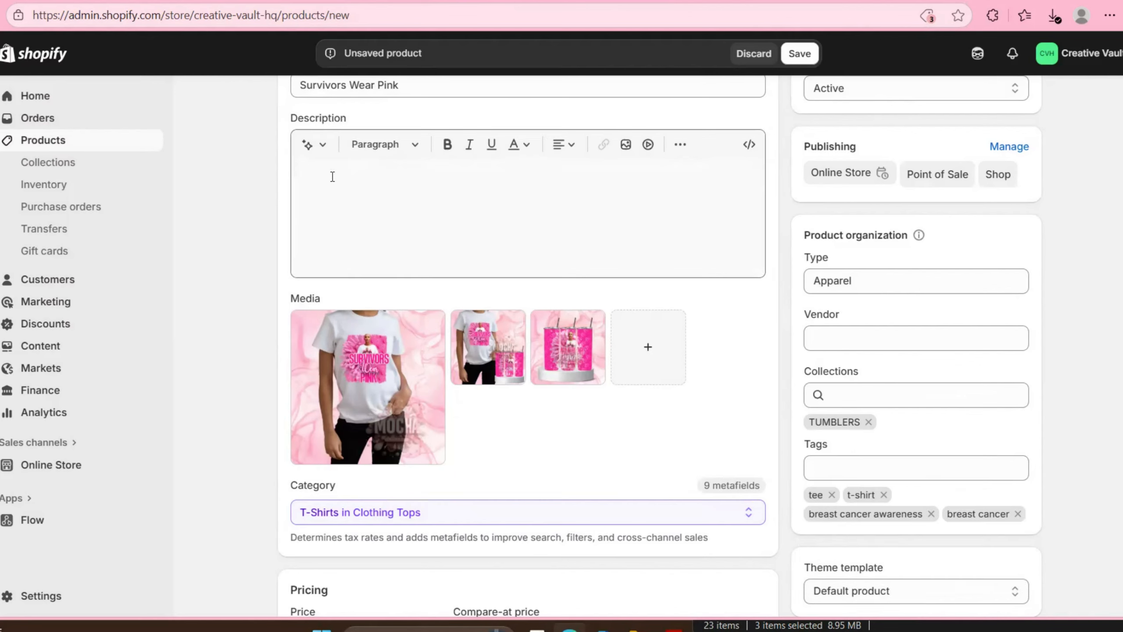
pyautogui.click(307, 151)
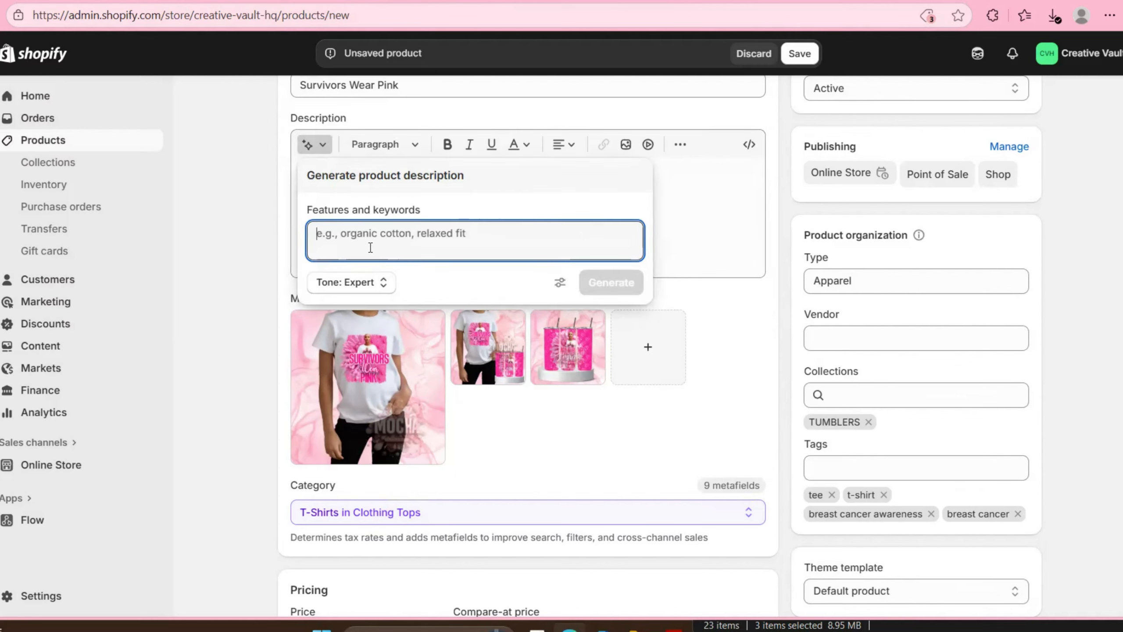
pyautogui.click(383, 283)
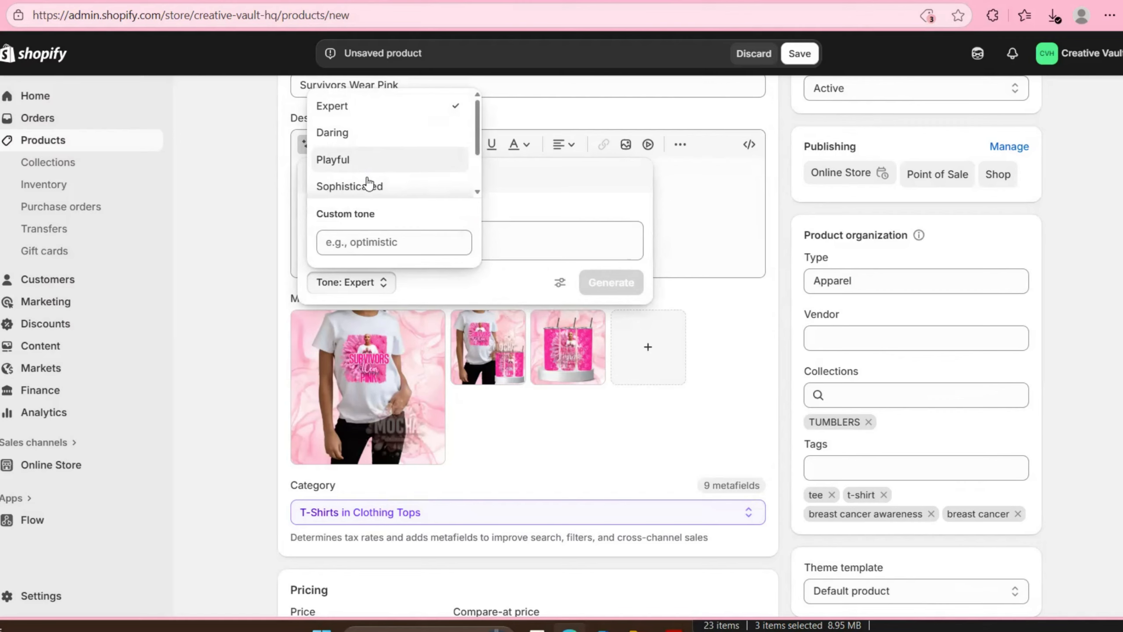
pyautogui.scroll(-2, 372, 195)
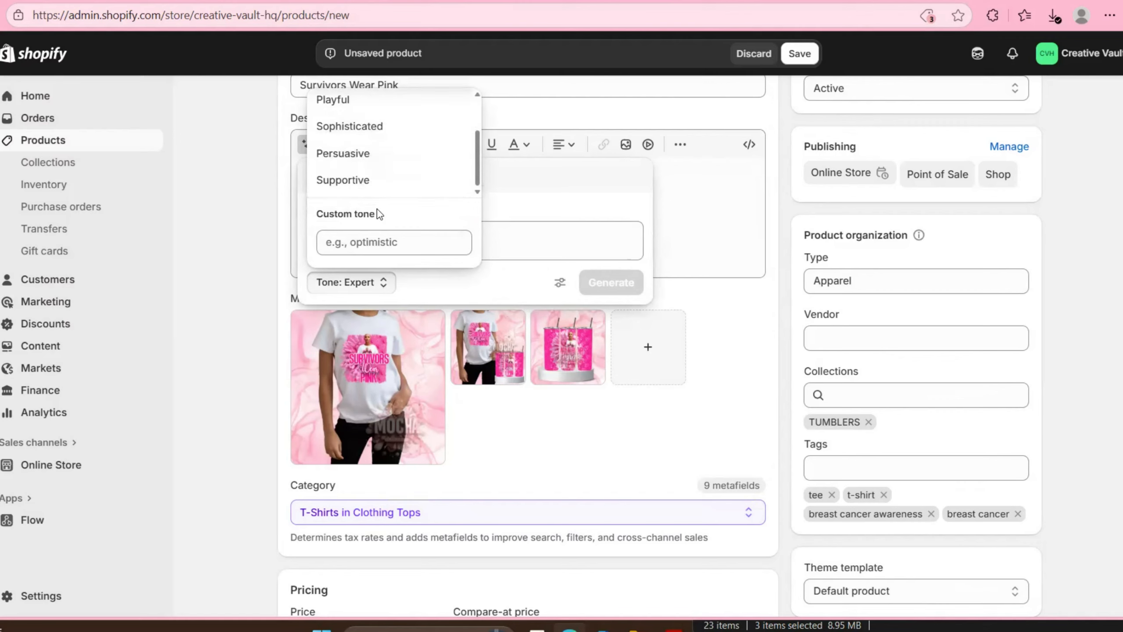
pyautogui.click(377, 179)
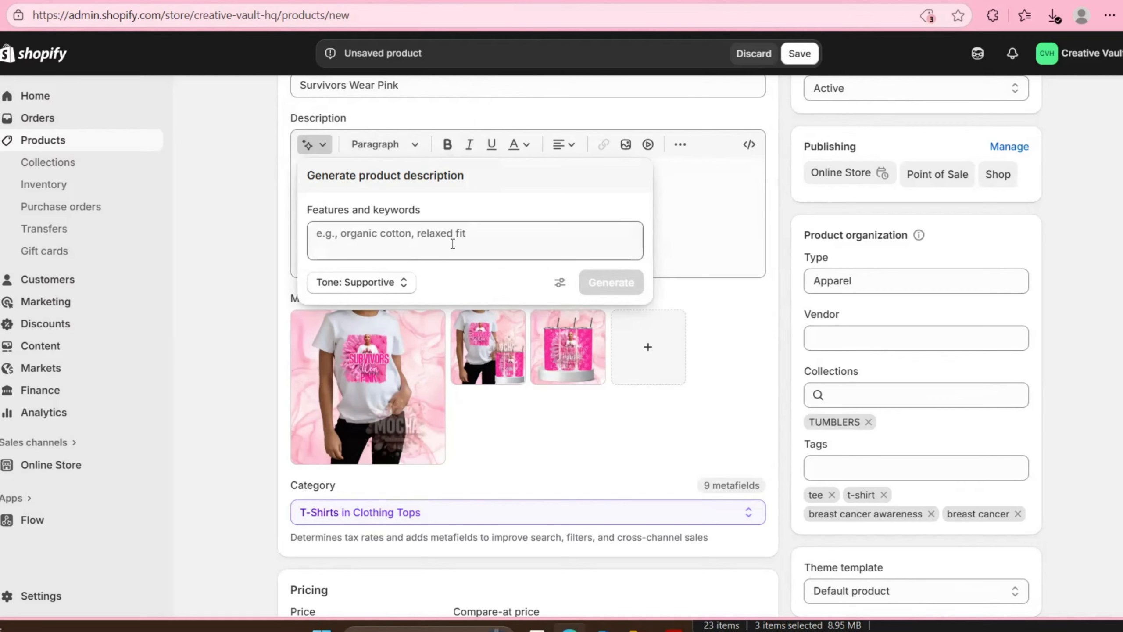
# Enter "show your support for your favorite breast cancer survivor by wearing one of our custom shirts" as the description's features and keywords.
pyautogui.click(452, 244)
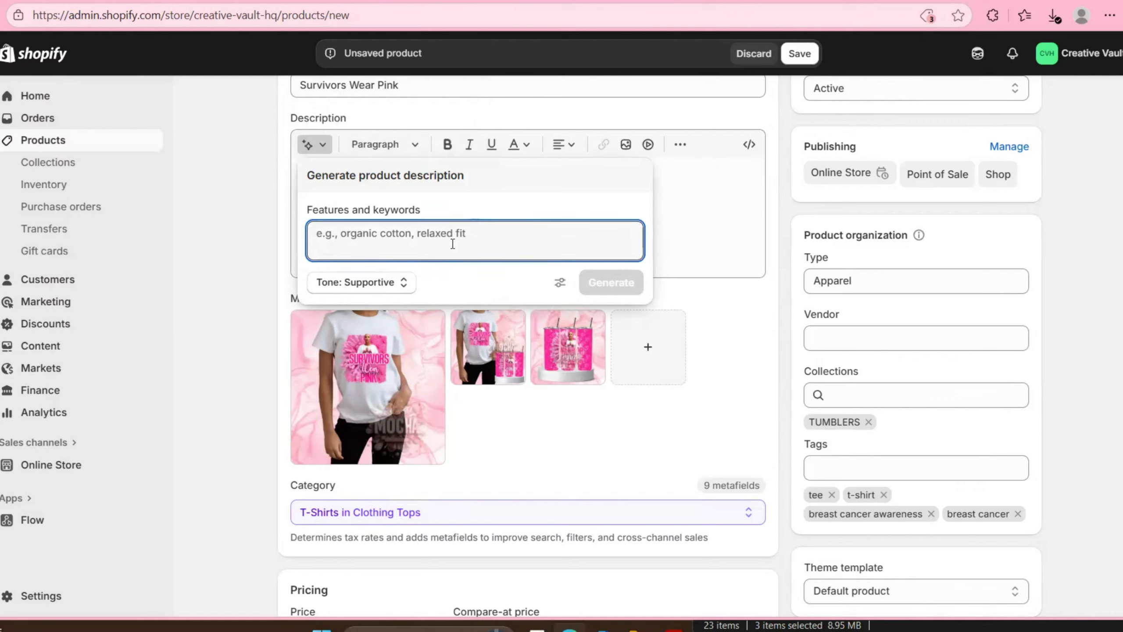
pyautogui.write('show your ')
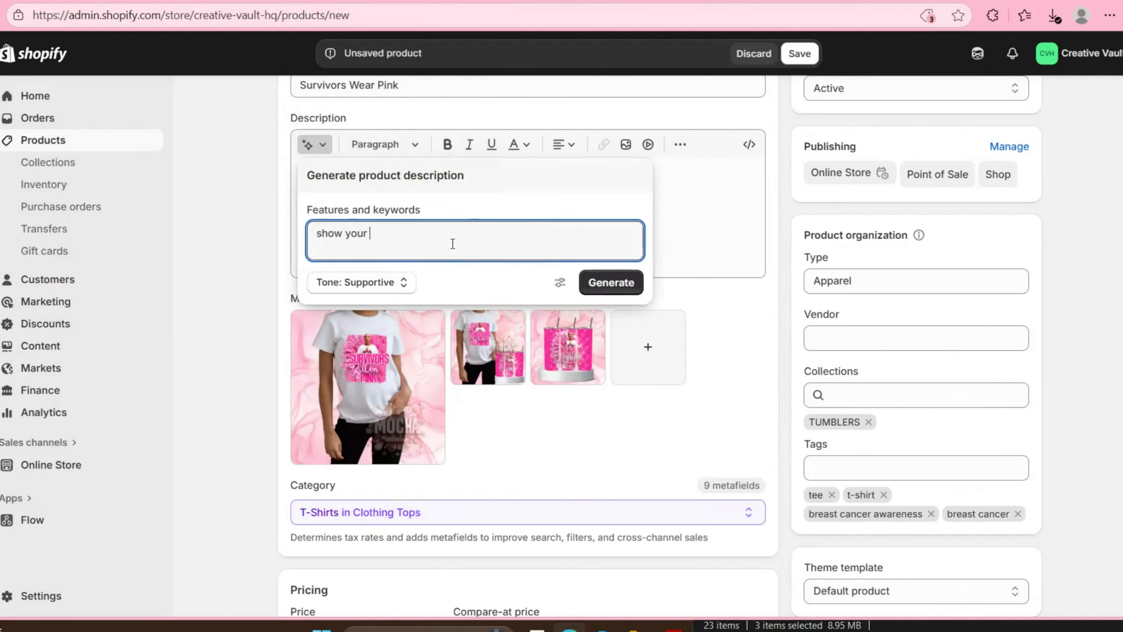
pyautogui.write('support for your fa')
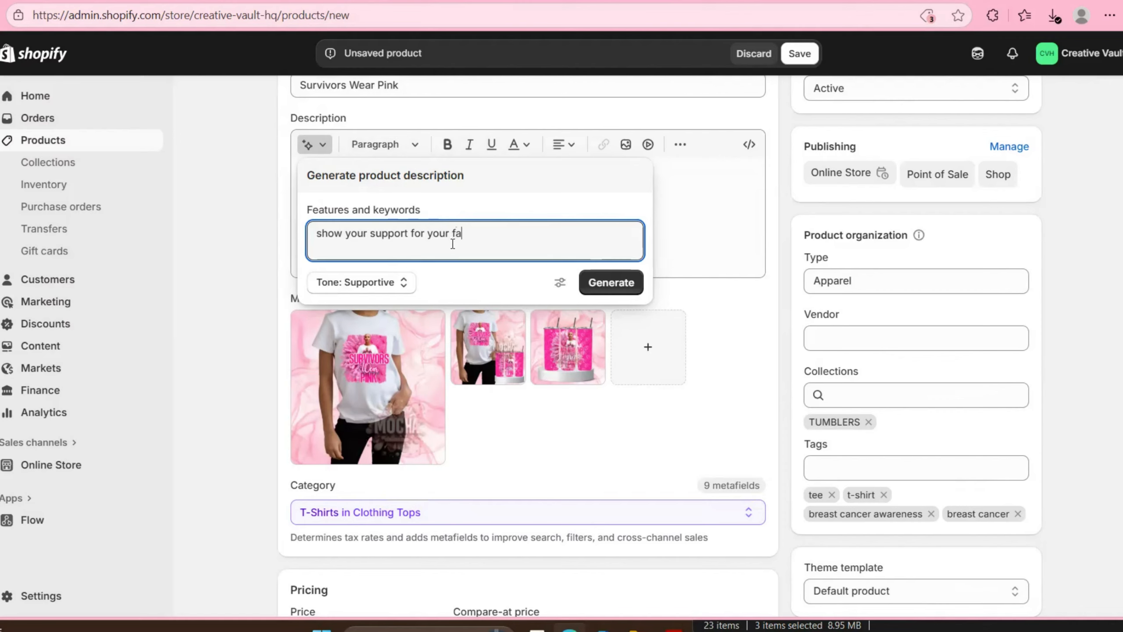
pyautogui.write('vorite breast cancer survivor')
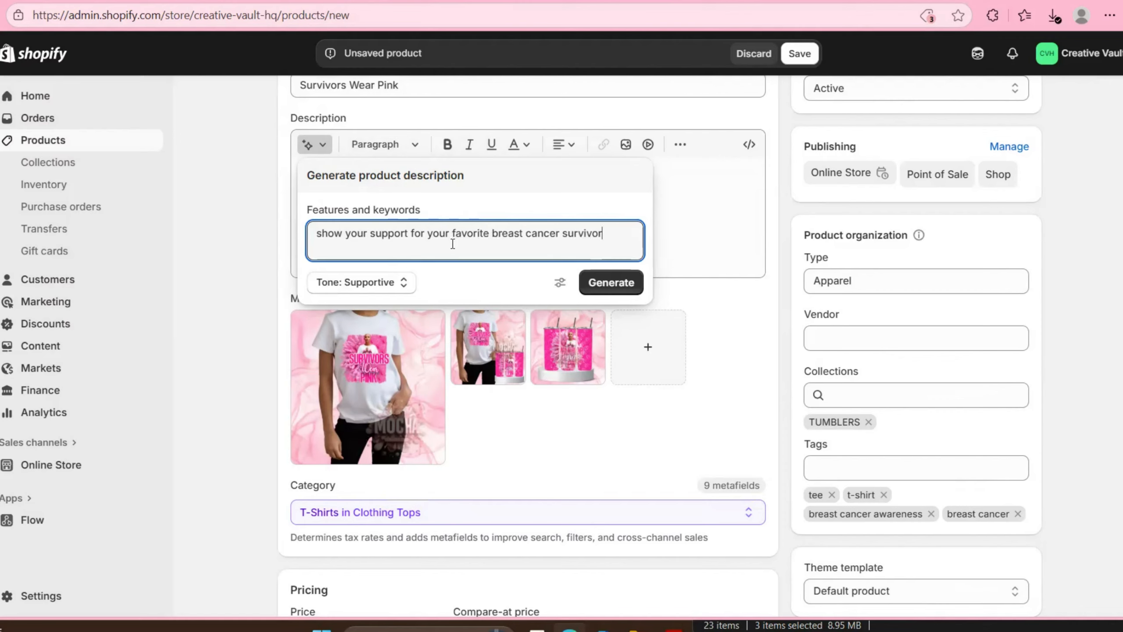
pyautogui.write(' by wearing one of our cu')
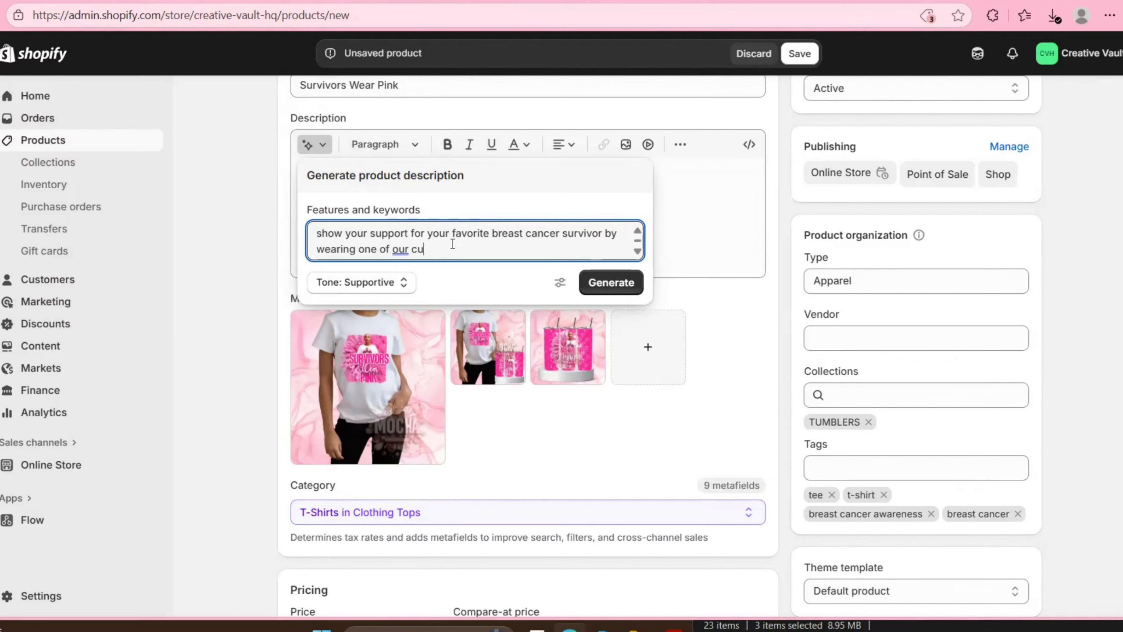
pyautogui.write('stom shirts, you can also add the ')
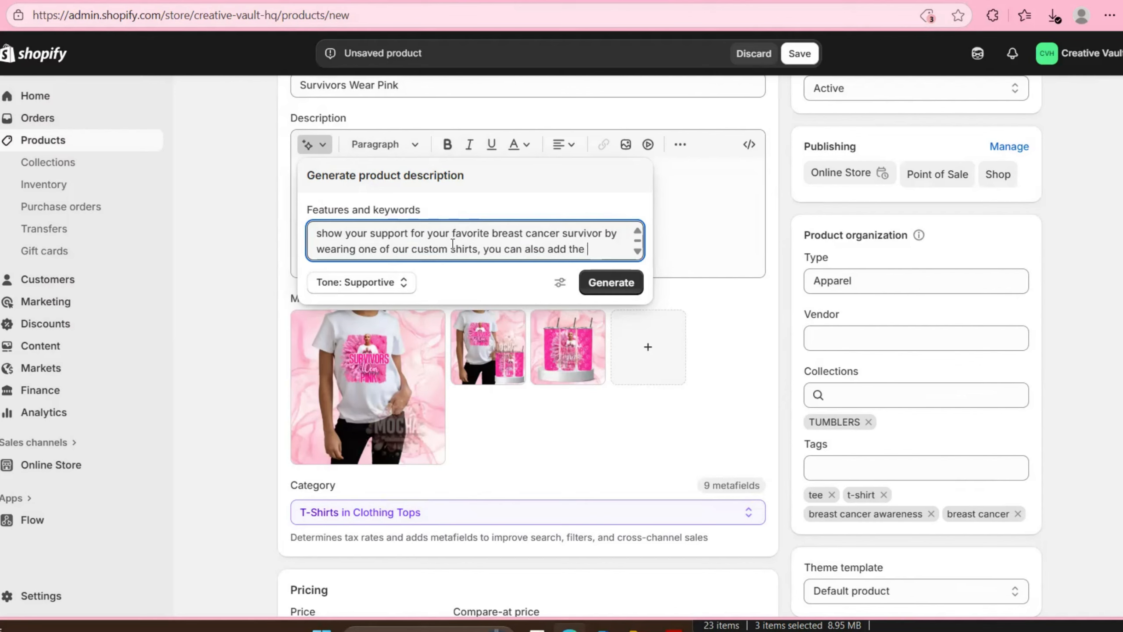
pyautogui.write('tumb')
pyautogui.press('BackSpace')
pyautogui.press('BackSpace')
pyautogui.press('BackSpace')
pyautogui.press('BackSpace')
pyautogui.press('BackSpace')
pyautogui.press('BackSpace')
pyautogui.press('BackSpace')
pyautogui.press('BackSpace')
pyautogui.press('BackSpace')
pyautogui.press('BackSpace')
pyautogui.press('BackSpace')
pyautogui.press('BackSpace')
pyautogui.press('BackSpace')
pyautogui.press('BackSpace')
pyautogui.press('BackSpace')
pyautogui.press('BackSpace')
pyautogui.press('BackSpace')
pyautogui.press('BackSpace')
pyautogui.press('BackSpace')
pyautogui.press('BackSpace')
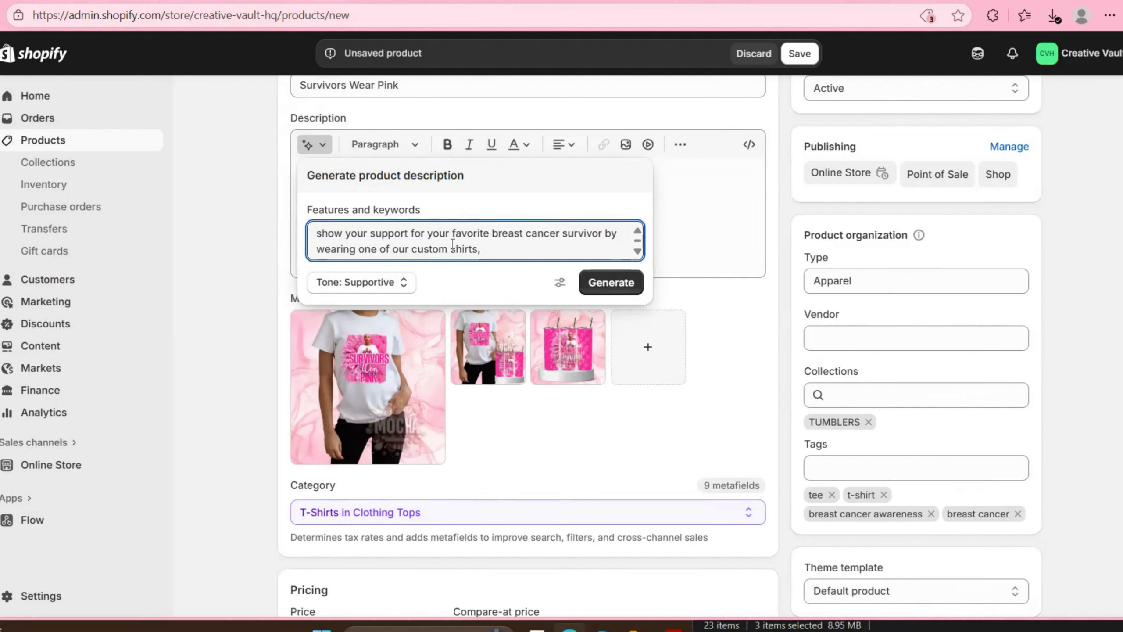
pyautogui.press('BackSpace')
# Continue the features text with "Add the stainless steel tumbler to go all the way" and that it will keep beverage hot and or cold for hours.
pyautogui.write('.  Add the stainless s')
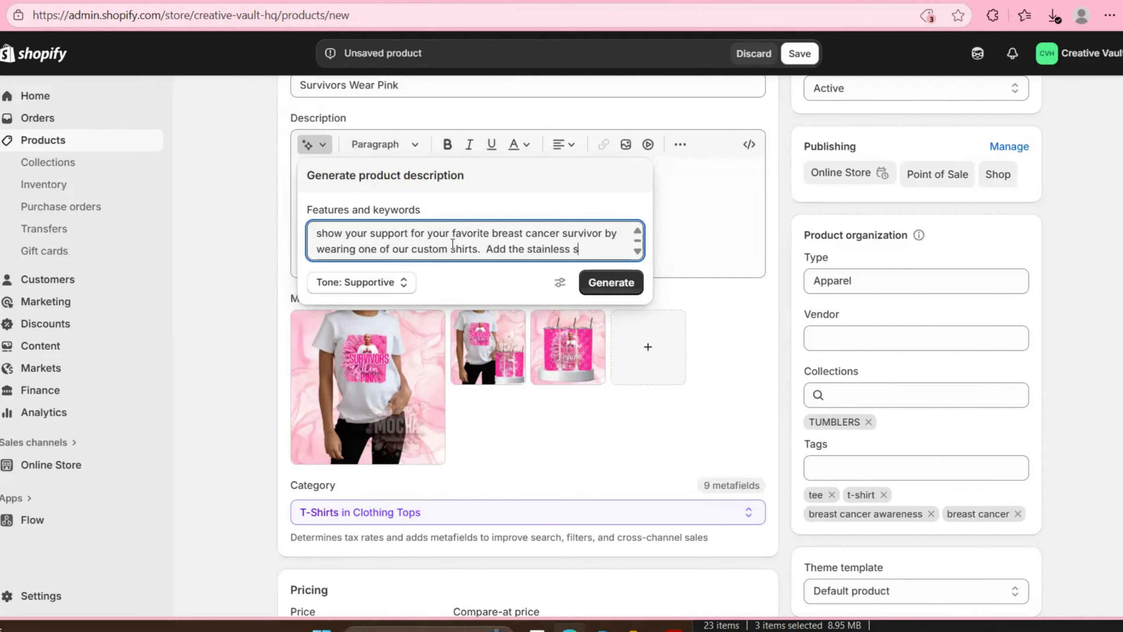
pyautogui.write('teel tumbler to go ')
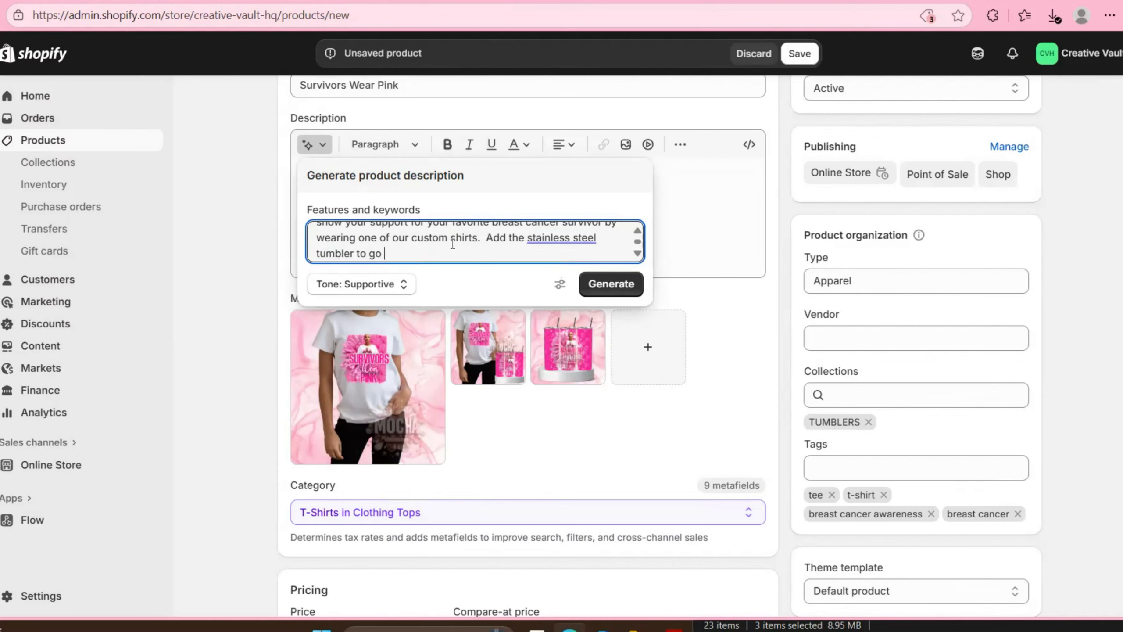
pyautogui.write('all the way.  The stainless ')
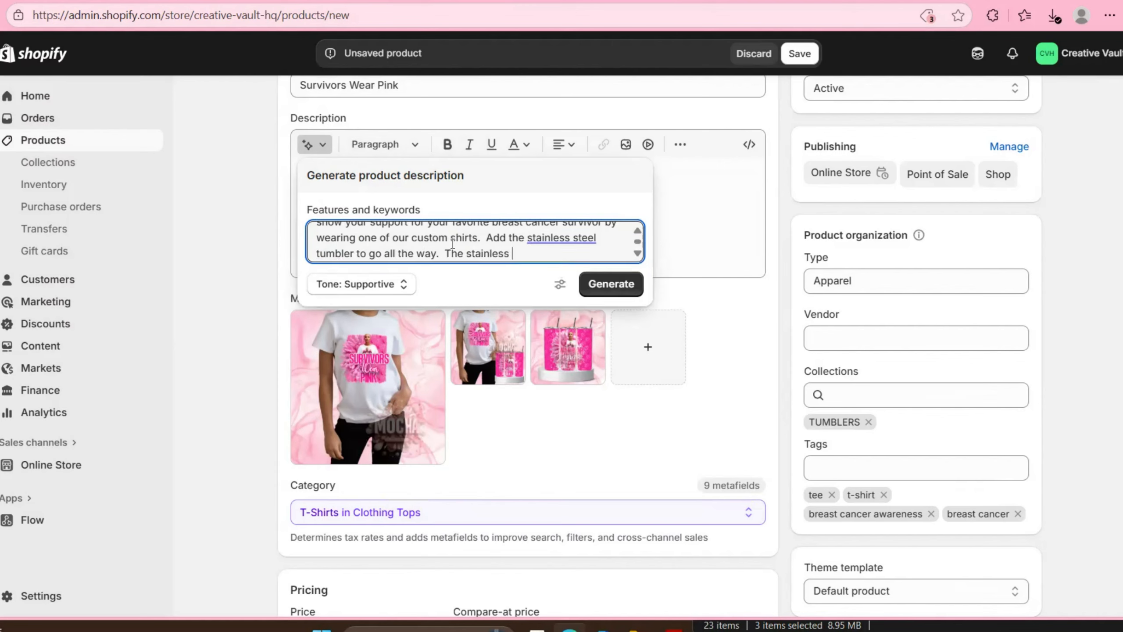
pyautogui.write('steel tumbler will keep bev')
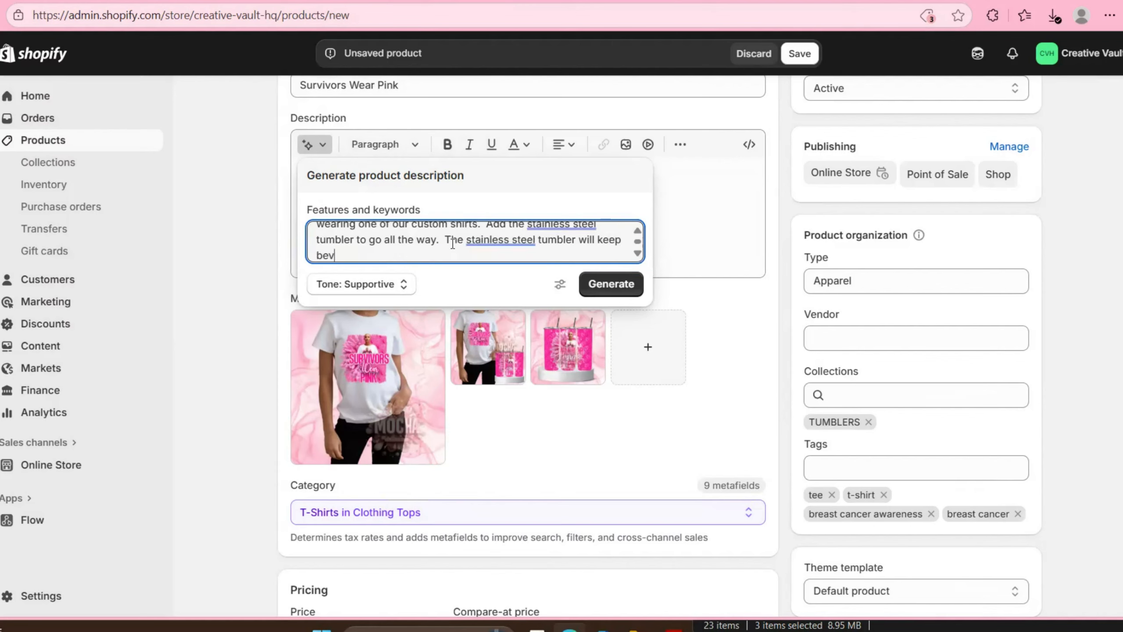
pyautogui.write('erage hot and or cold for hour')
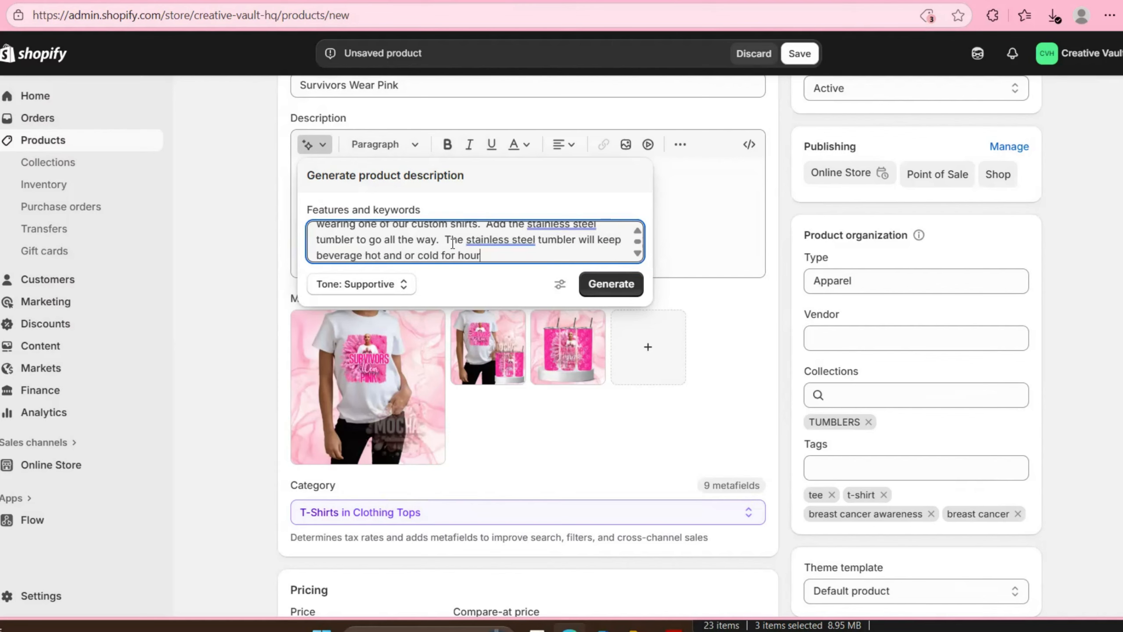
# Append that the tumbler comes with a stainless steel straw and that the shirts are made of 100% pre-shrunk cotton.
pyautogui.write('s, and comes with a stra')
pyautogui.press('BackSpace')
pyautogui.press('BackSpace')
pyautogui.press('BackSpace')
pyautogui.write('t')
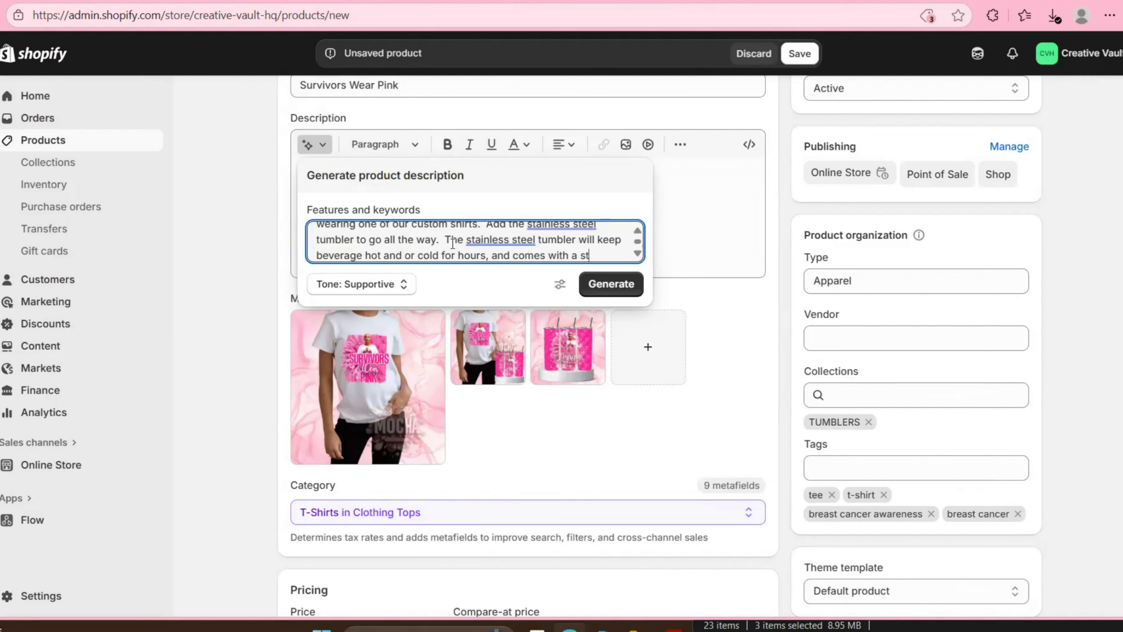
pyautogui.write('ainless steel st')
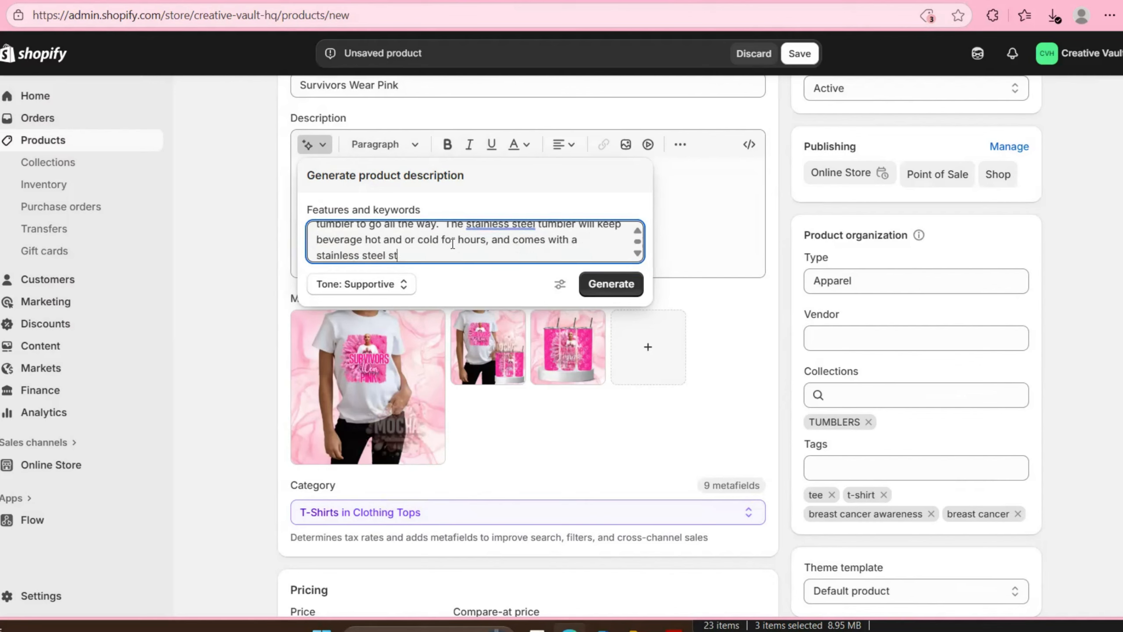
pyautogui.write('raw.  Our shirts ar')
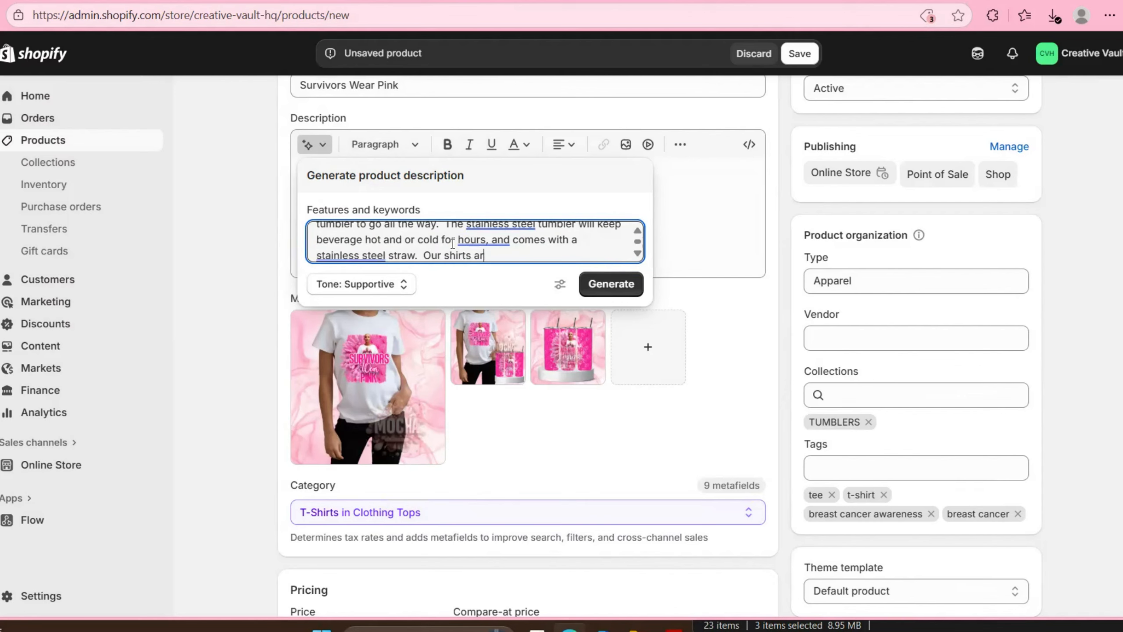
pyautogui.write('e made of 100% pre-shrunk cotton.')
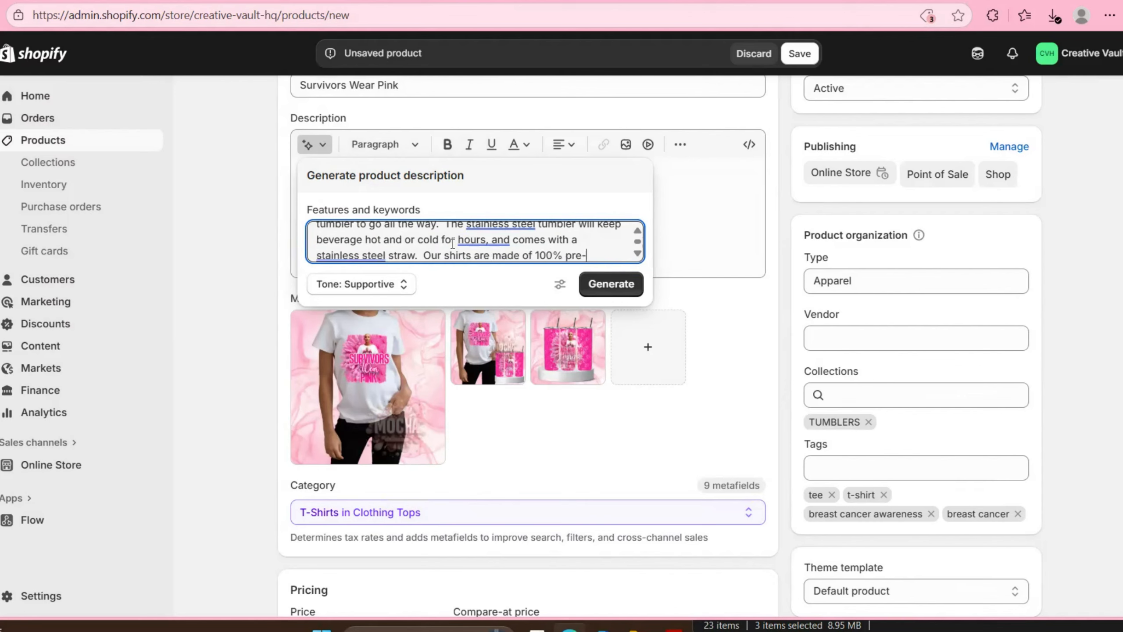
# Generate the product description from the entered features and keep the generated text.
pyautogui.click(610, 284)
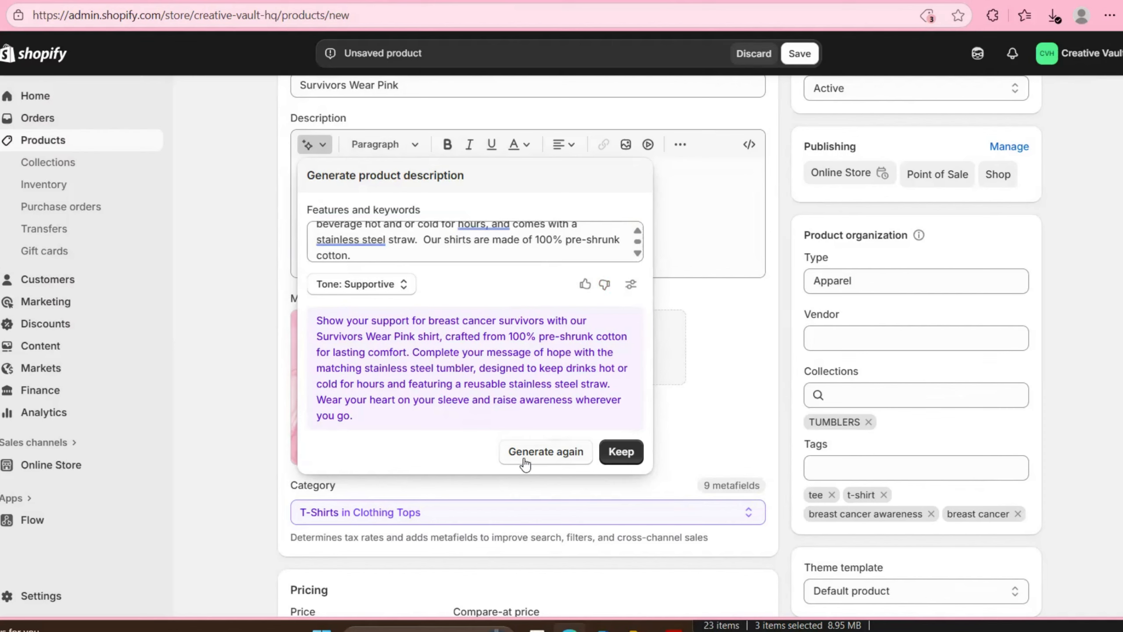
pyautogui.click(620, 454)
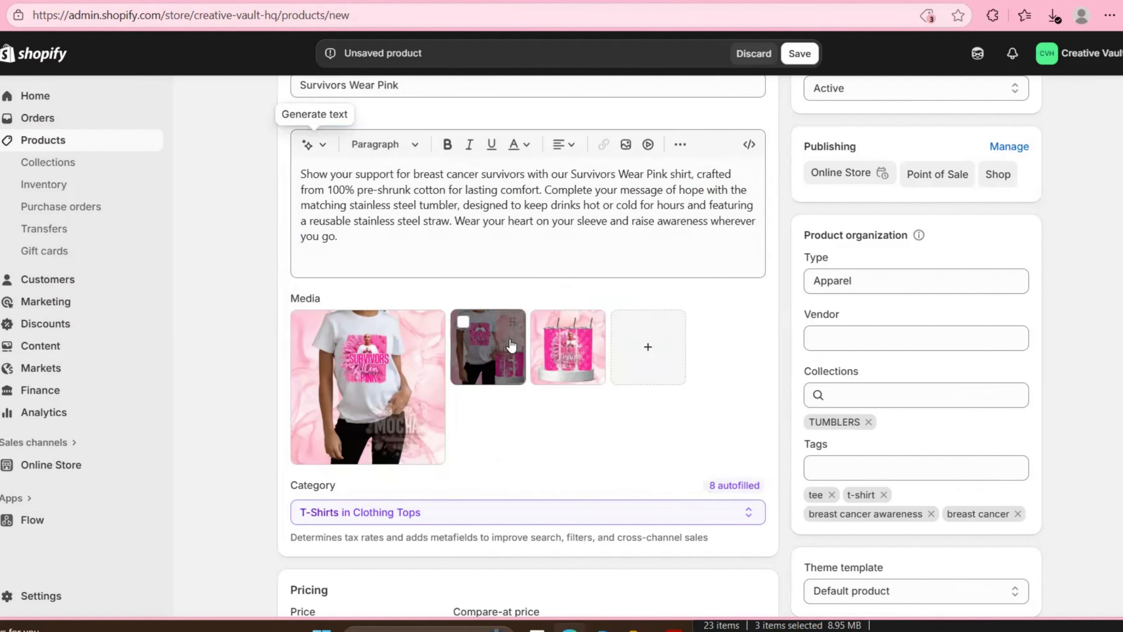
# Set the price of the Survivors Wear Pink product to $25.
pyautogui.scroll(-5, 629, 328)
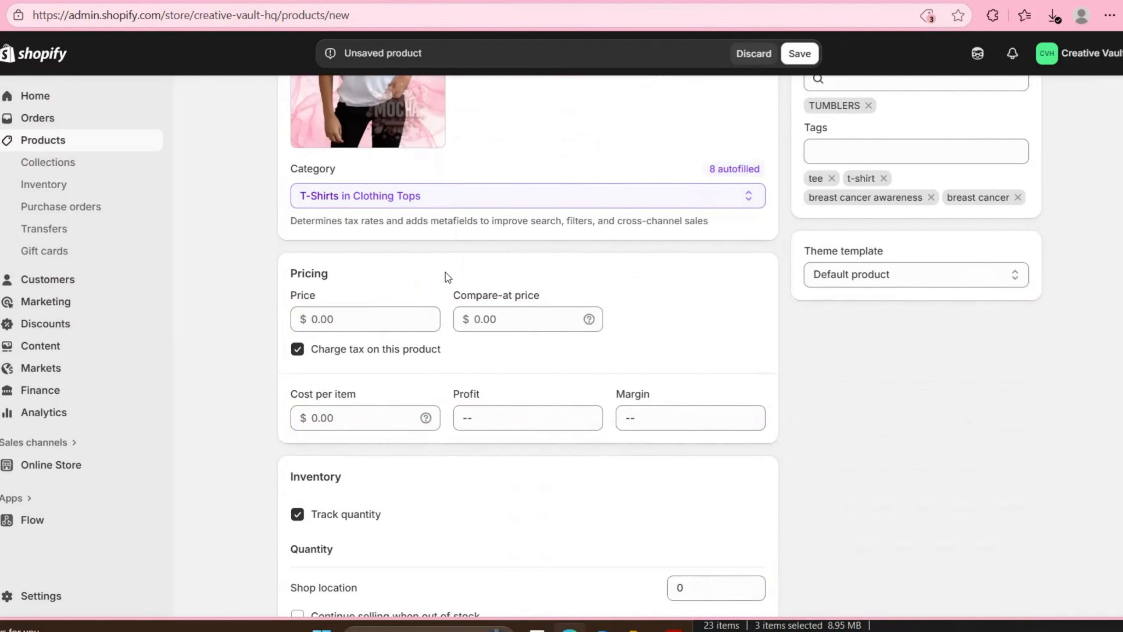
pyautogui.scroll(4, 446, 274)
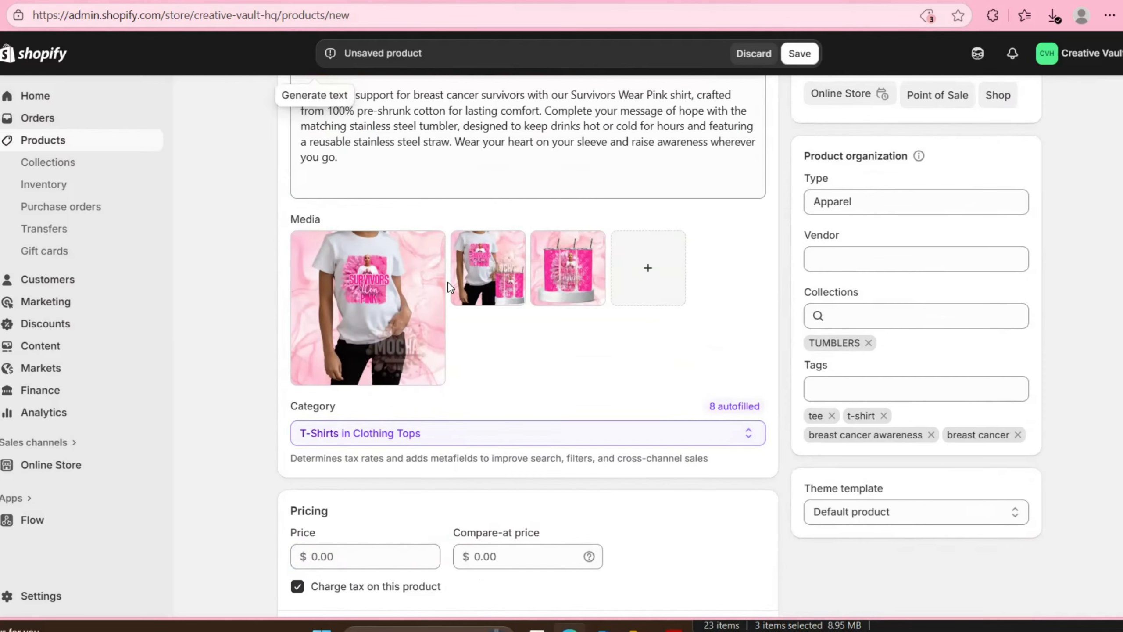
pyautogui.moveTo(461, 285)
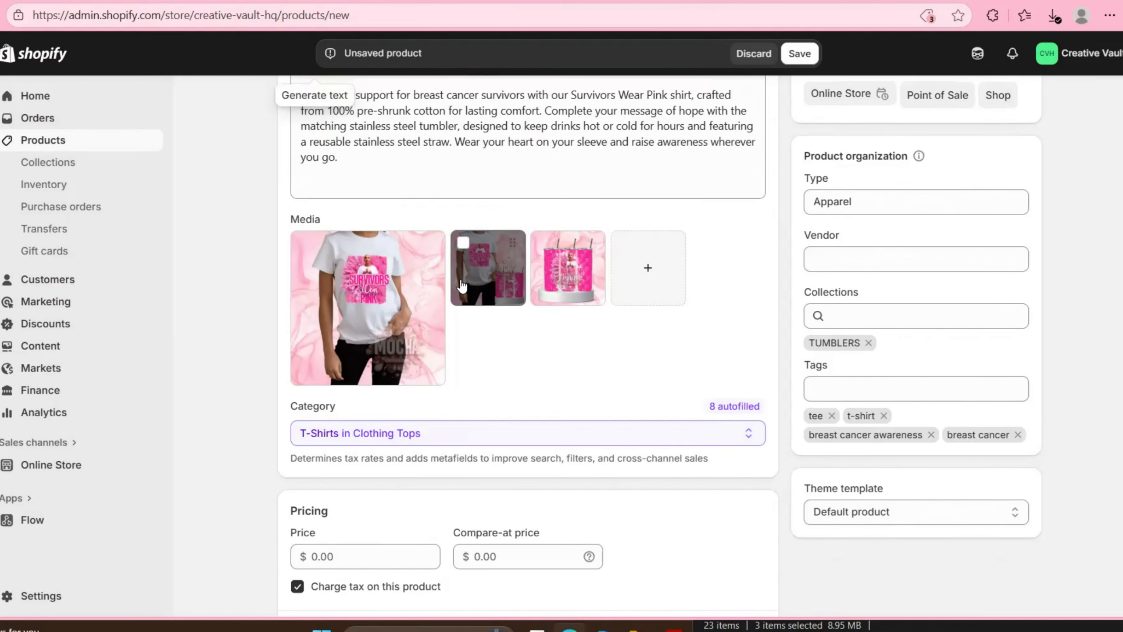
pyautogui.scroll(-3, 461, 285)
pyautogui.click(378, 398)
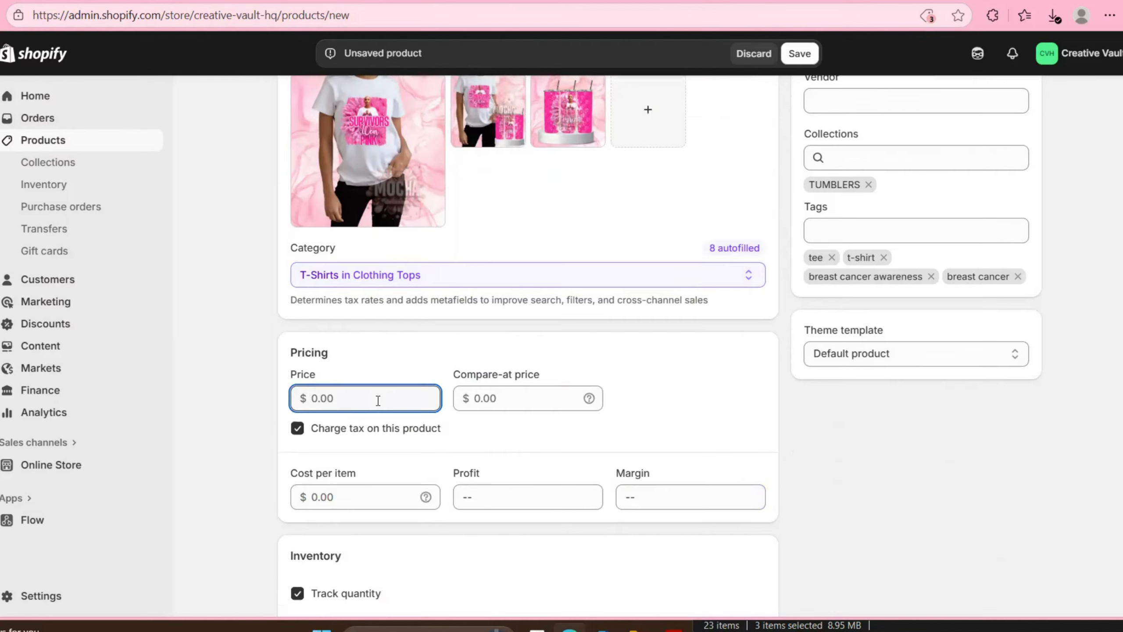
pyautogui.write('25')
pyautogui.scroll(-2, 339, 434)
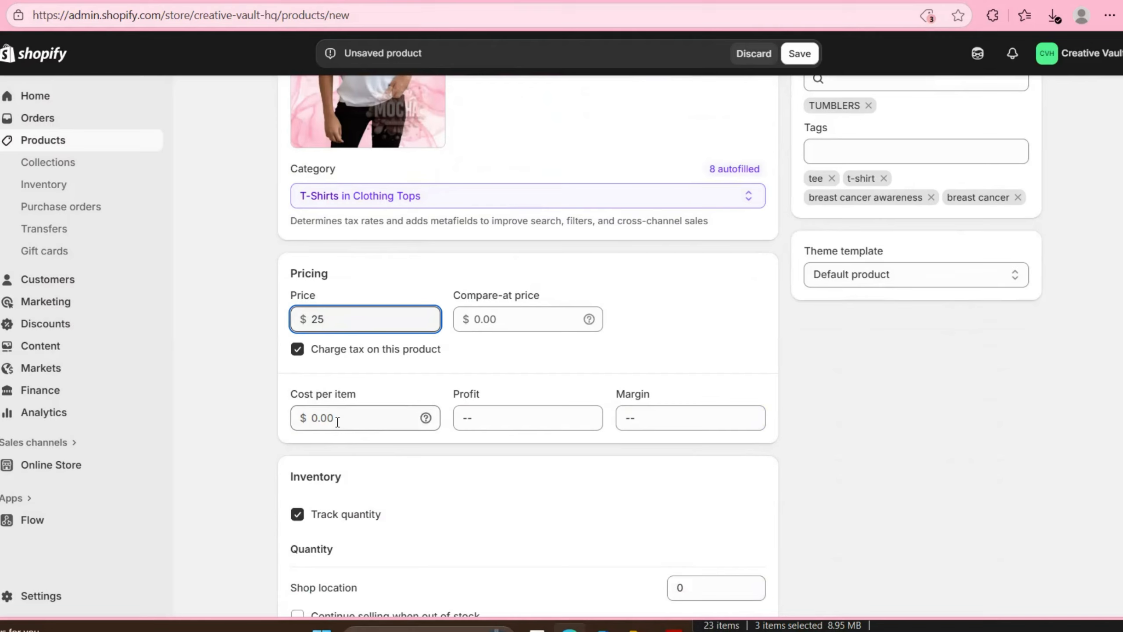
pyautogui.click(385, 426)
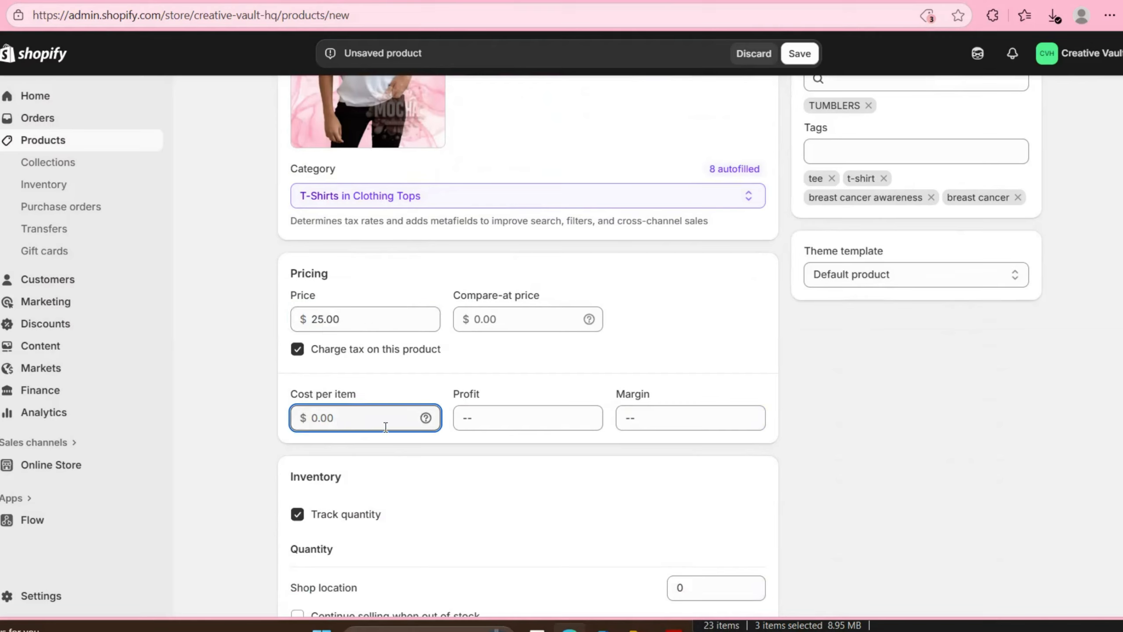
pyautogui.write('15')
pyautogui.press('BackSpace')
pyautogui.press('BackSpace')
# Set the product's inventory quantity at the Shop location to 5.
pyautogui.scroll(-5, 353, 310)
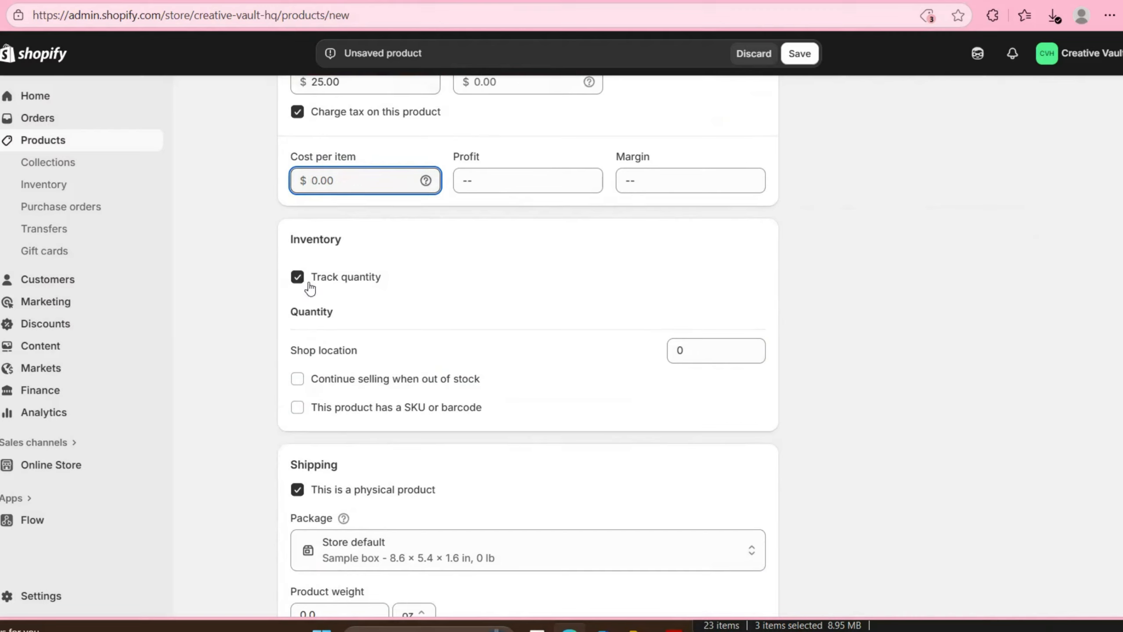
pyautogui.click(689, 352)
pyautogui.write('5')
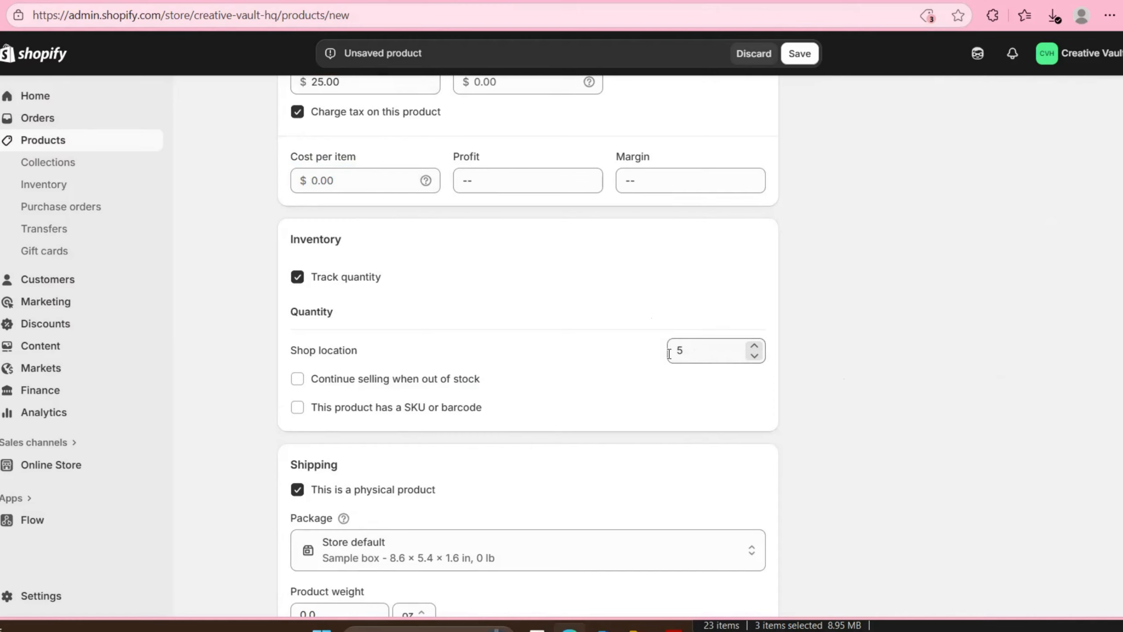
# Create a custom variant option named "Choose Your Package" for the product.
pyautogui.scroll(-5, 626, 393)
pyautogui.moveTo(343, 280)
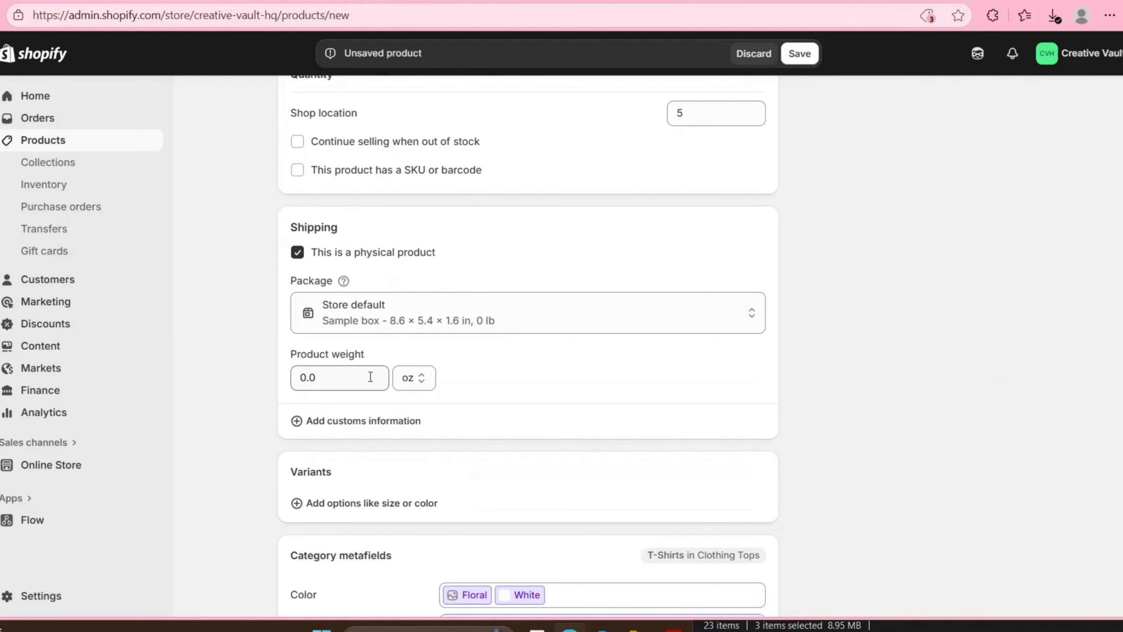
pyautogui.scroll(-5, 371, 377)
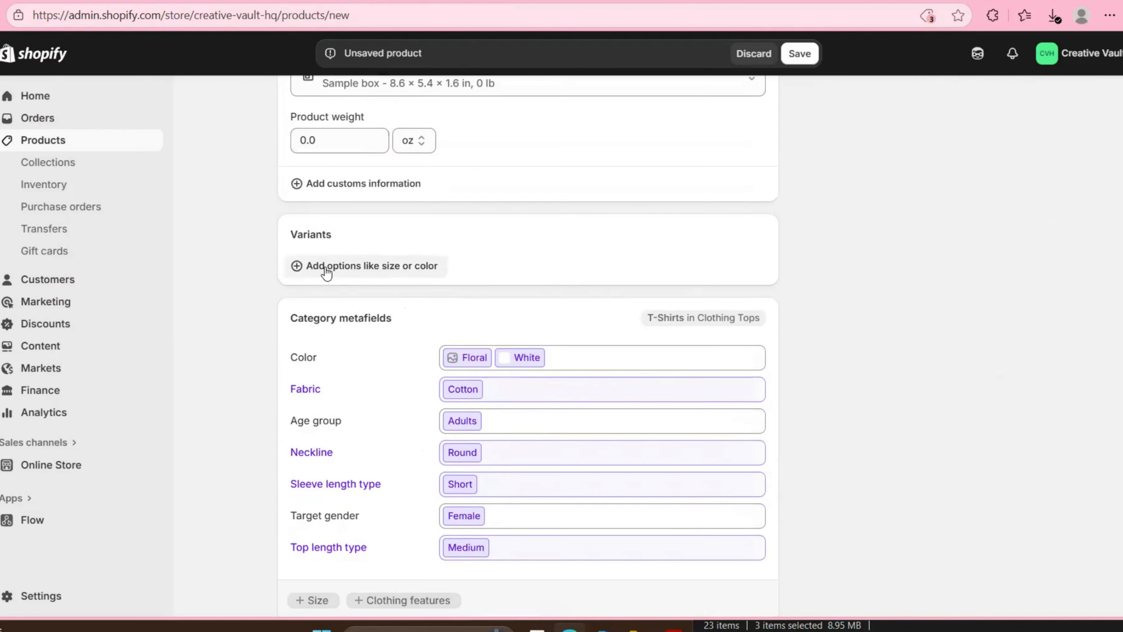
pyautogui.click(327, 267)
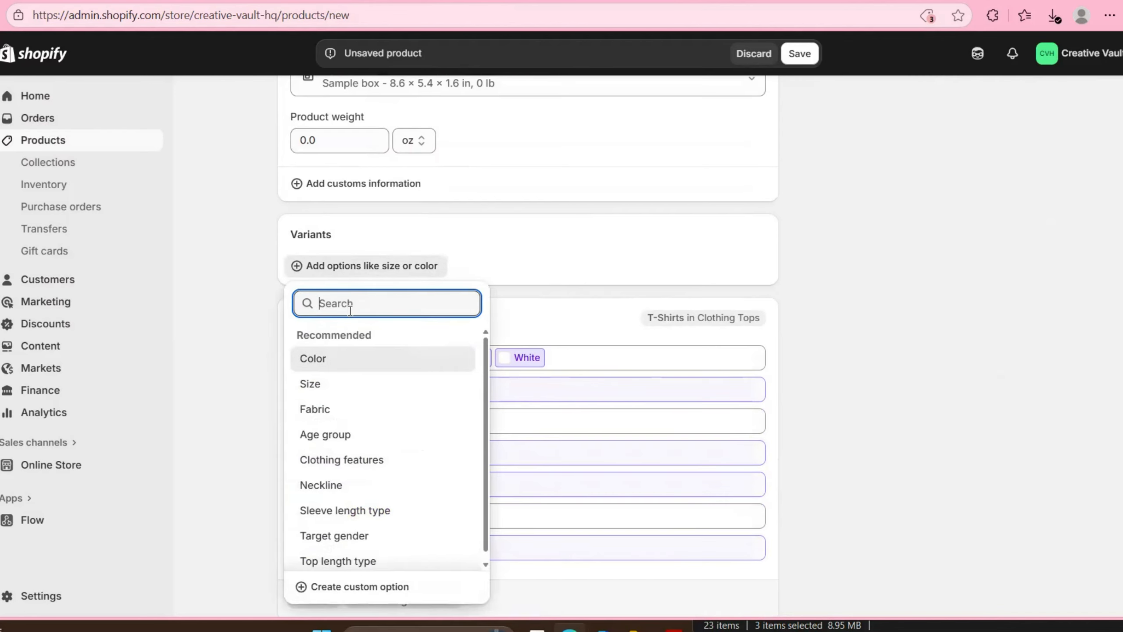
pyautogui.write('Choos')
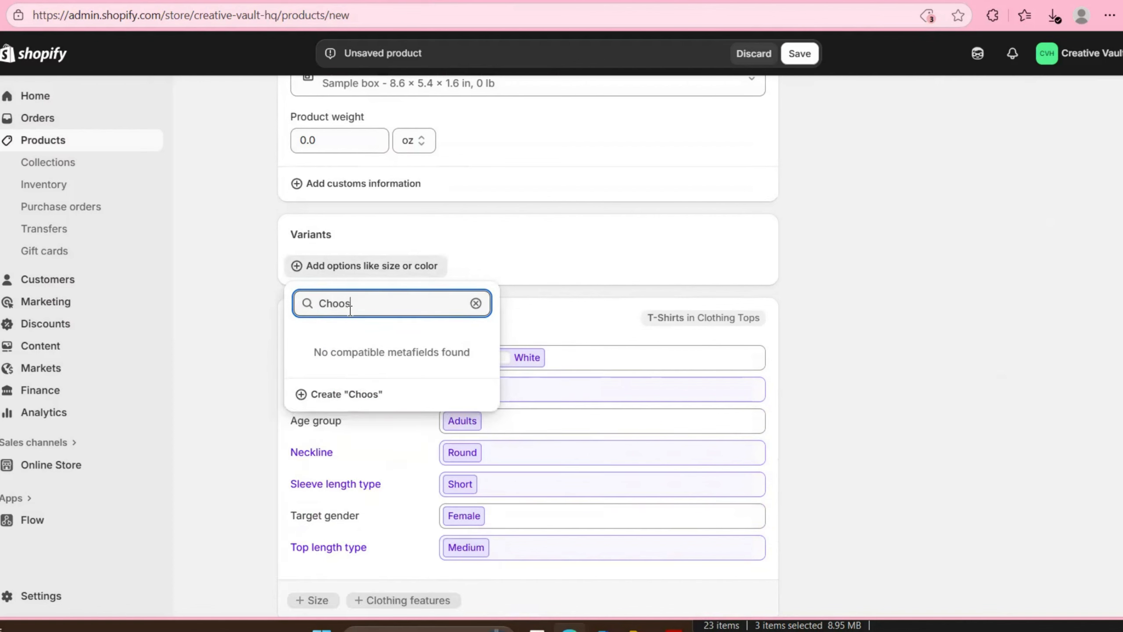
pyautogui.write('e Your Package')
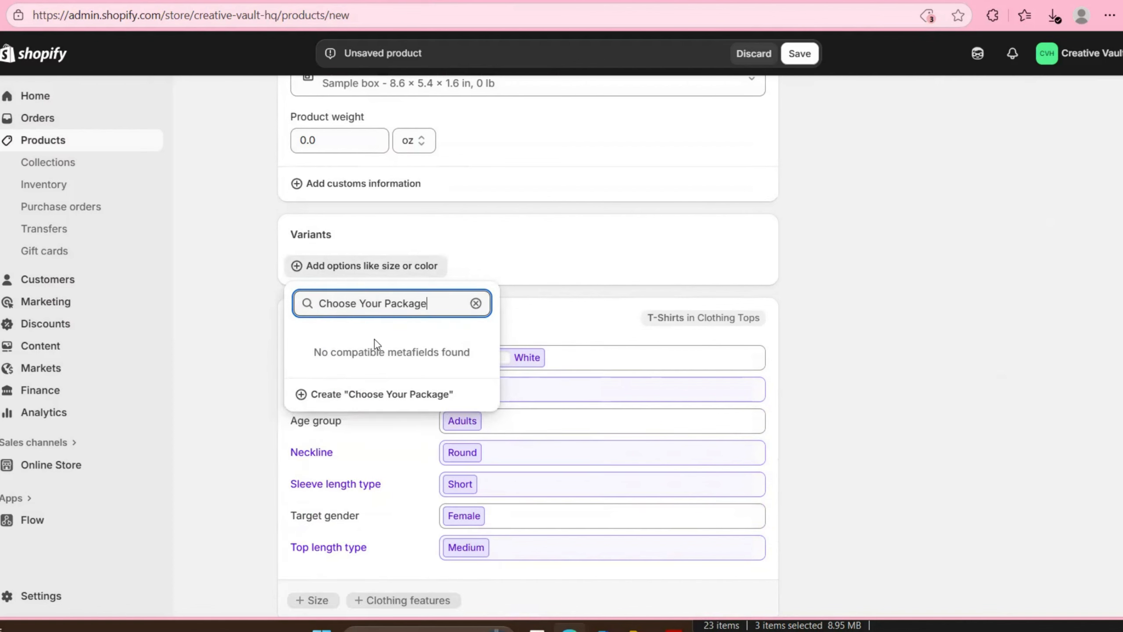
pyautogui.click(352, 402)
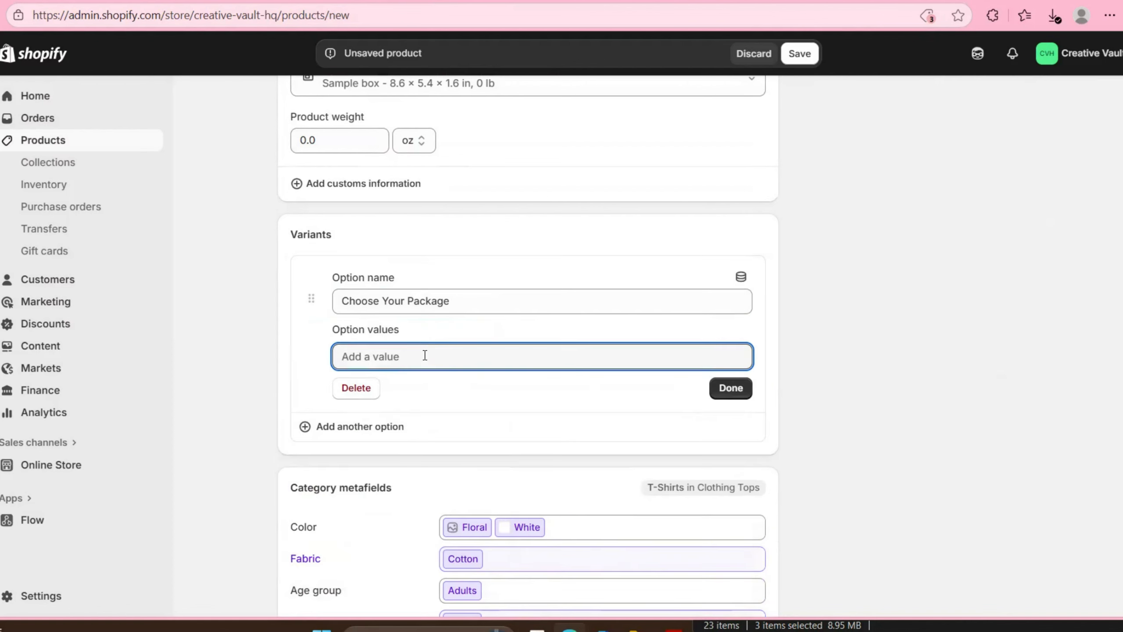
# Add the values "Shirt ONLY", "Tumbler ONLY" and "Shirt & Tumbler Bundle" to the Choose Your Package option and finish it.
pyautogui.write('S')
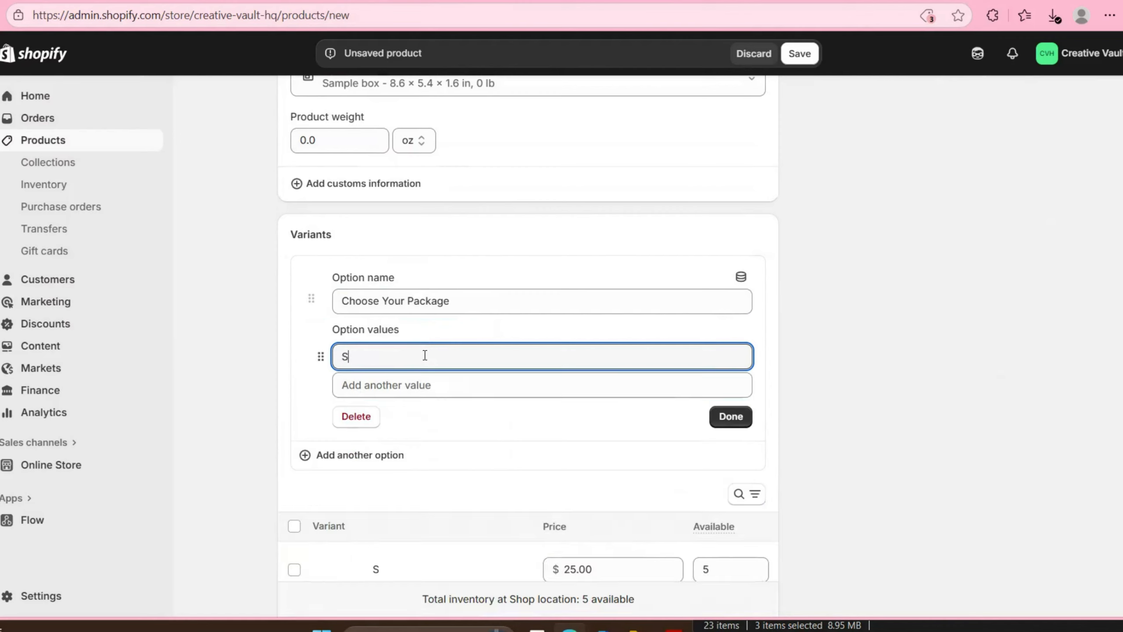
pyautogui.write('hirt ONLY')
pyautogui.click(414, 385)
pyautogui.write('Tumbler ONLY')
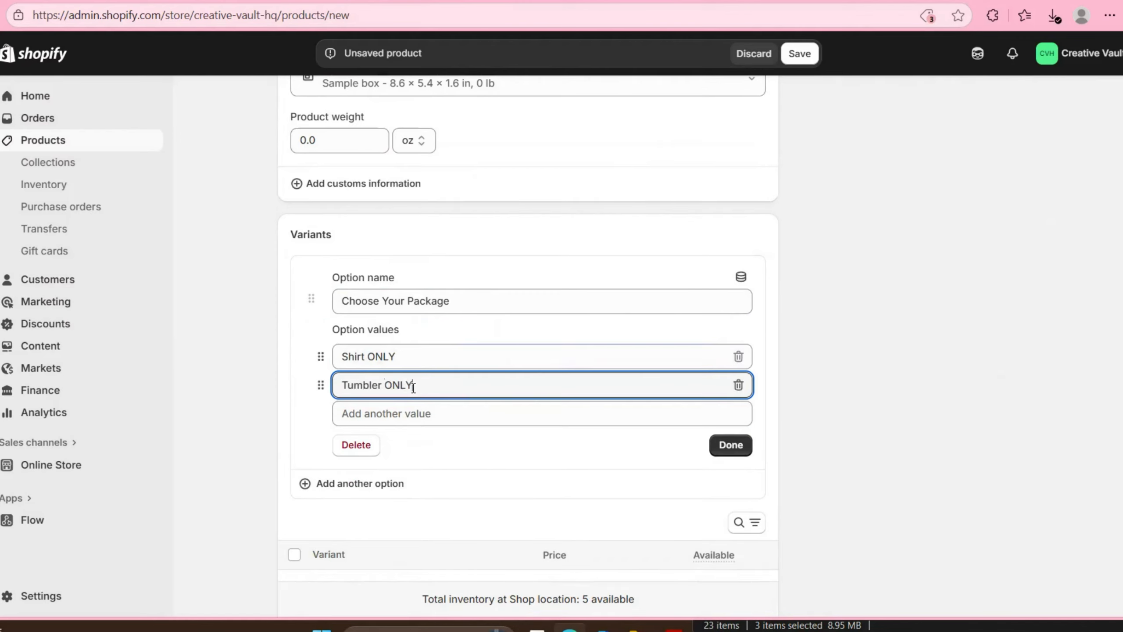
pyautogui.click(408, 409)
pyautogui.write('Shirt ')
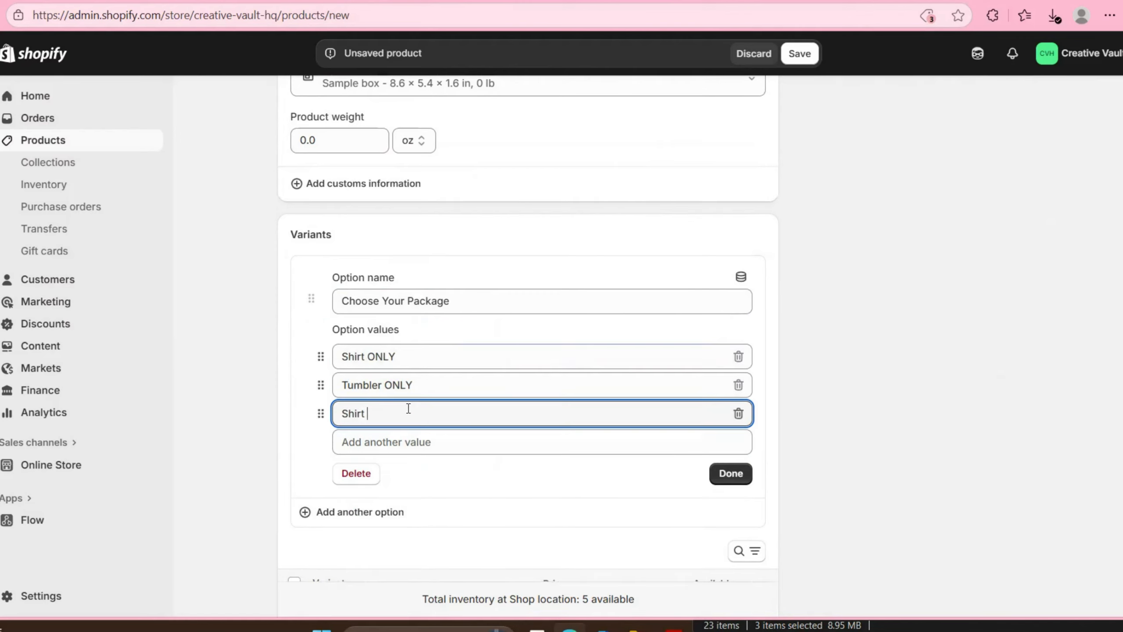
pyautogui.write('& Tumbler Bundle')
pyautogui.click(732, 476)
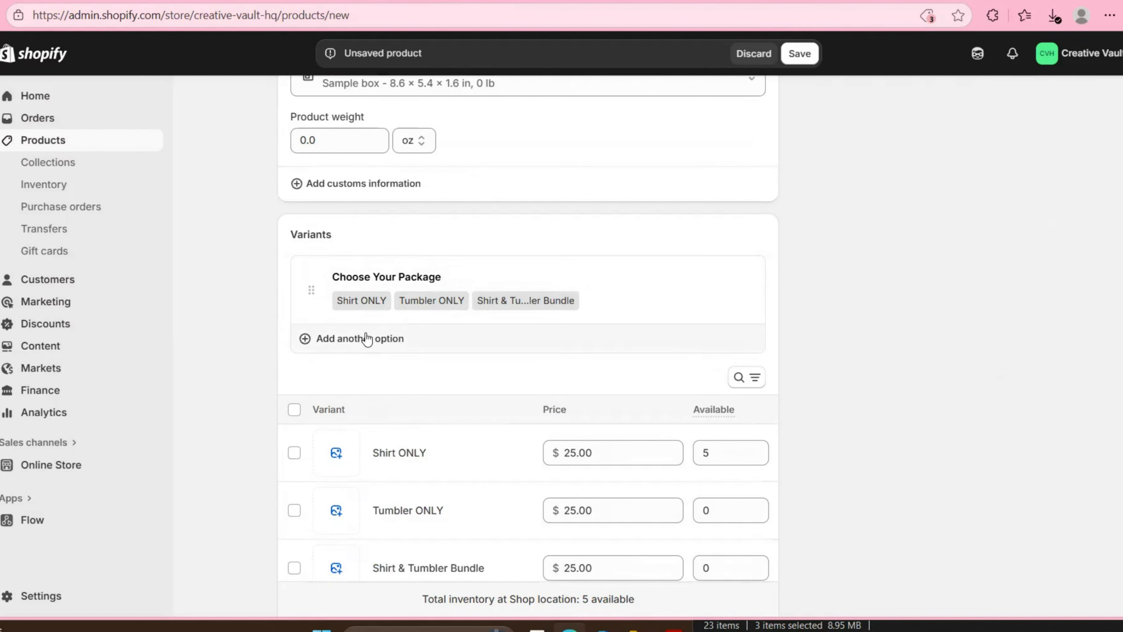
# Add Size as a second variant option for the product.
pyautogui.click(367, 338)
pyautogui.click(353, 453)
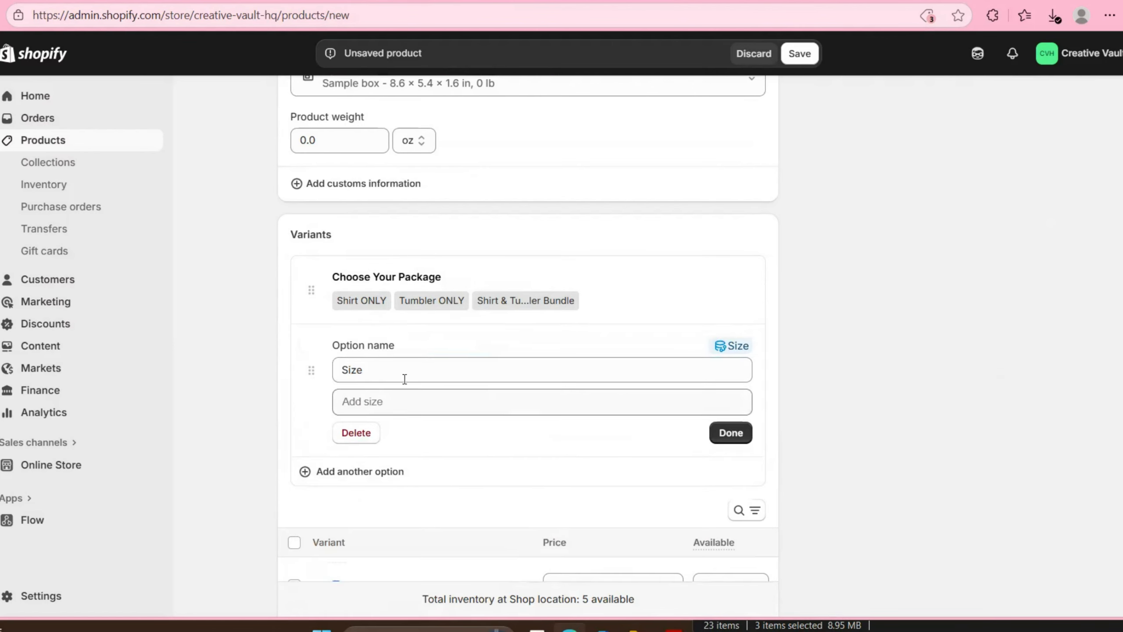
# Insert "20 oz" before "stainless steel tumbler" in the product description.
pyautogui.scroll(15, 514, 282)
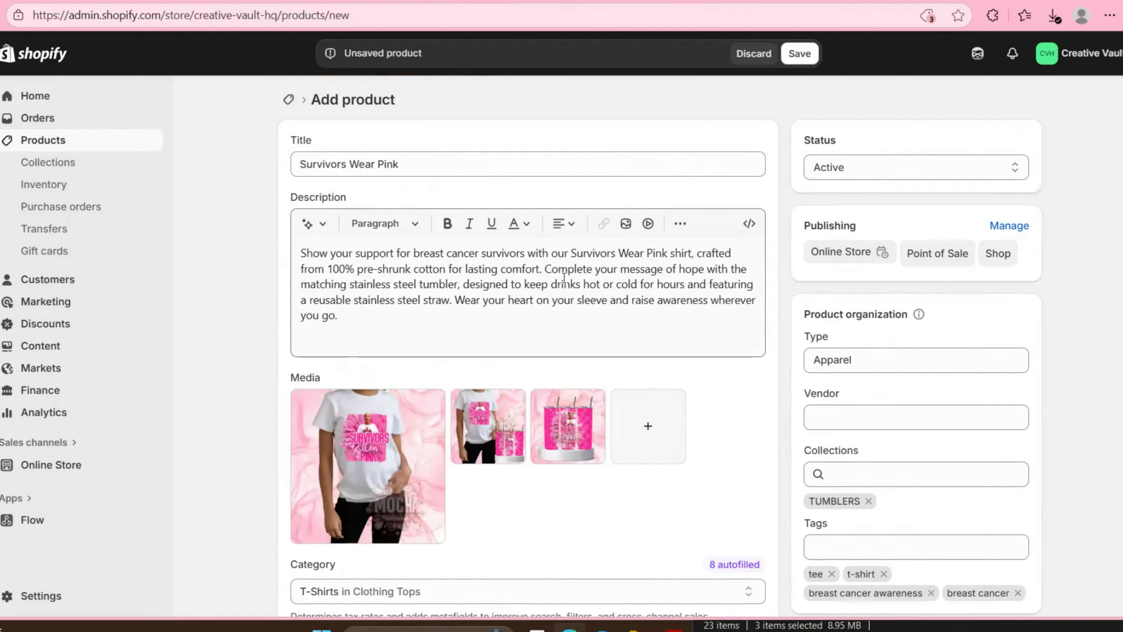
pyautogui.click(344, 285)
pyautogui.write('20 oz')
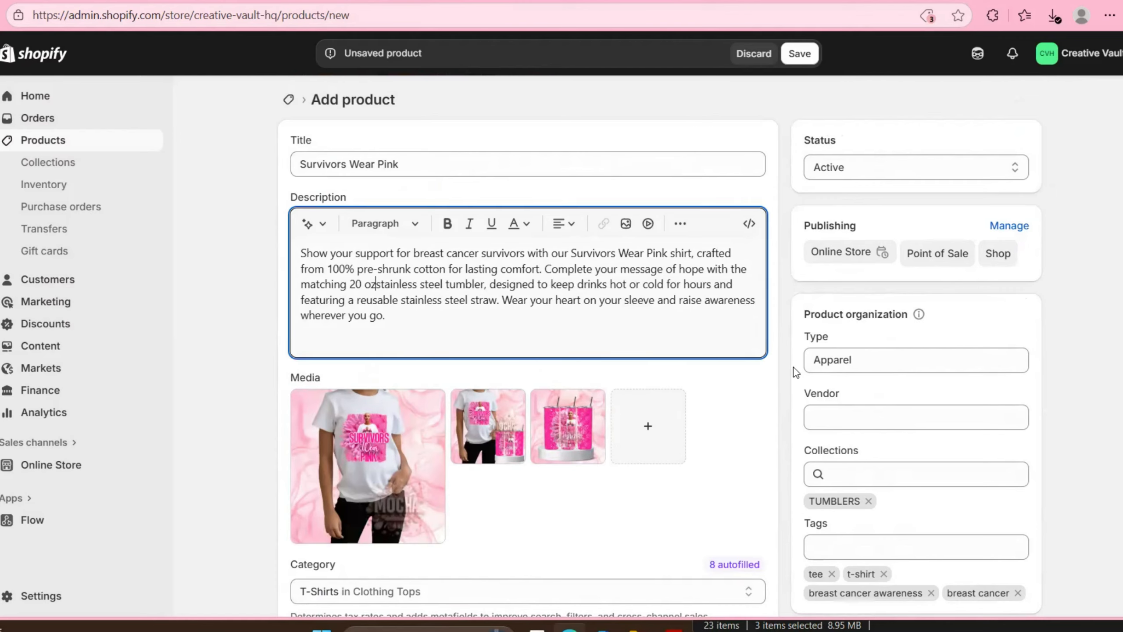
# Select the sizes S, M, L, XL, 2XL, 3XL and 4XL for the Size option and finish it.
pyautogui.scroll(-15, 653, 428)
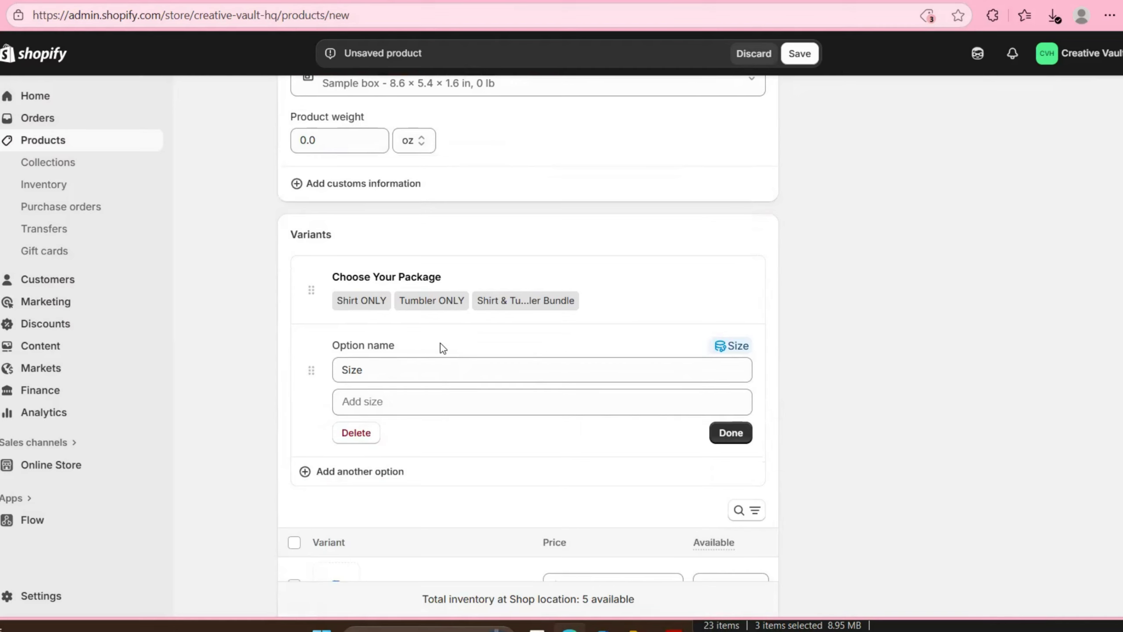
pyautogui.click(423, 394)
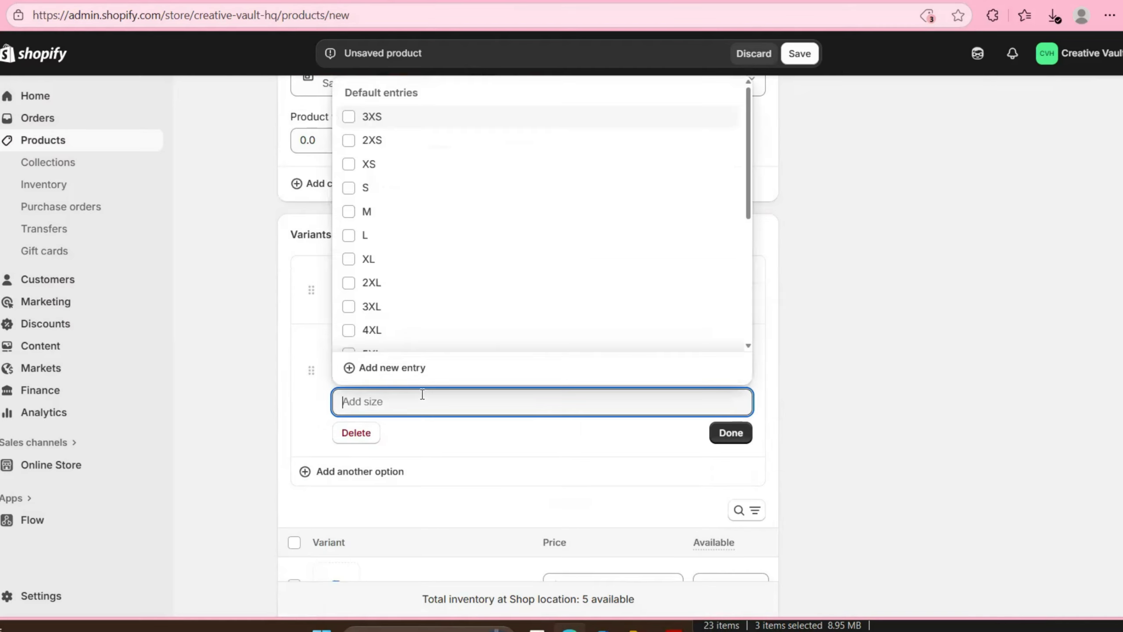
pyautogui.click(348, 189)
pyautogui.click(349, 212)
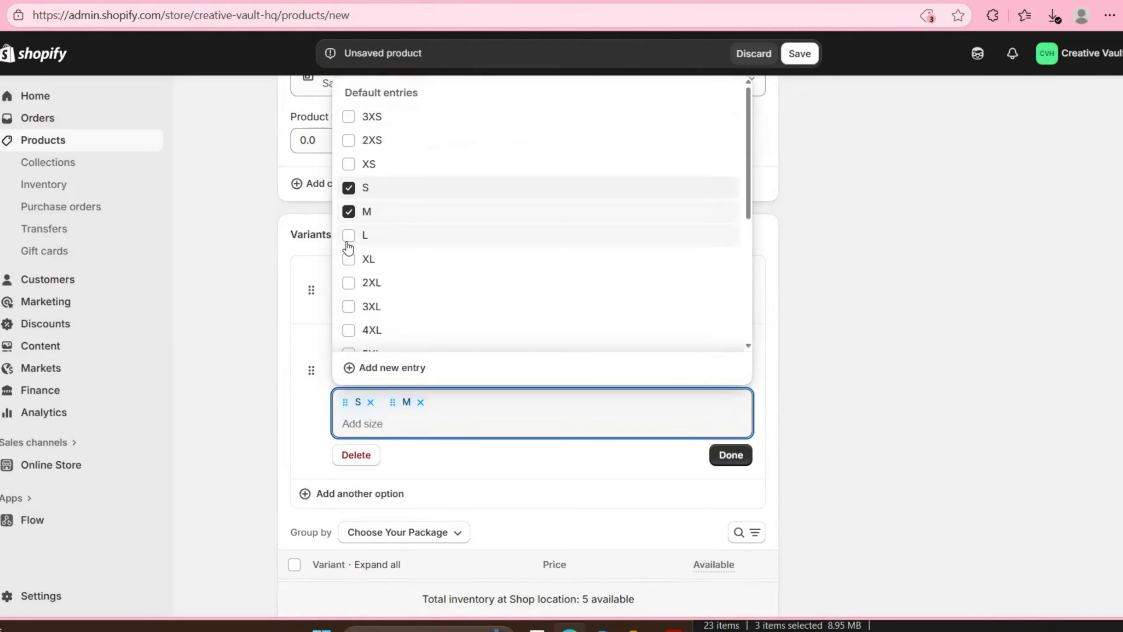
pyautogui.click(349, 236)
pyautogui.click(349, 259)
pyautogui.click(349, 283)
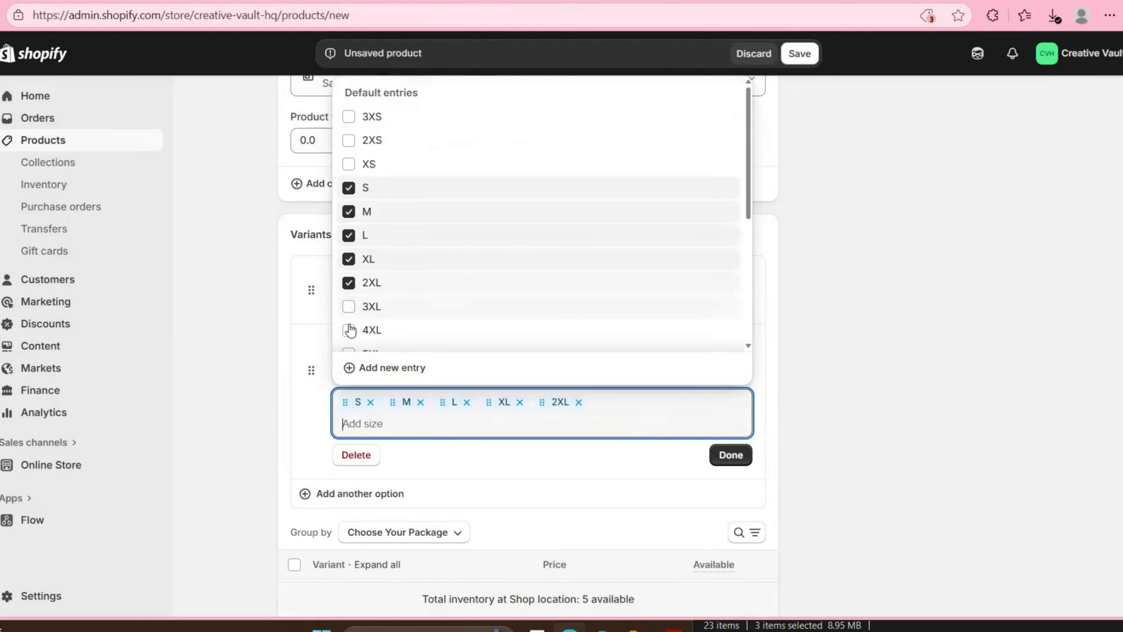
pyautogui.click(349, 307)
pyautogui.click(349, 330)
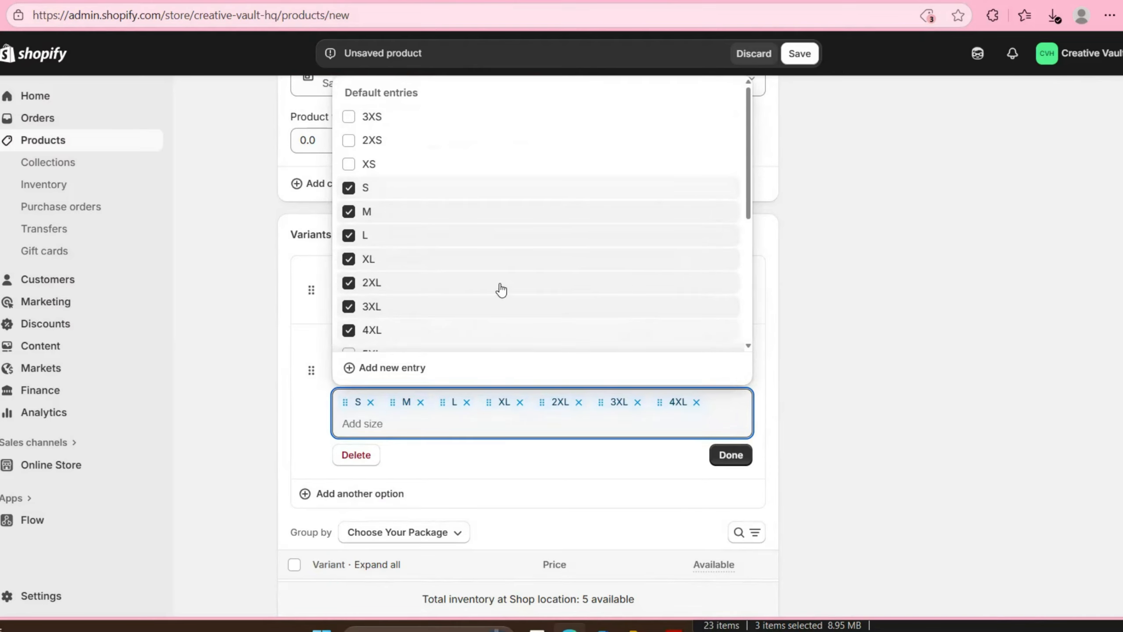
pyautogui.click(731, 455)
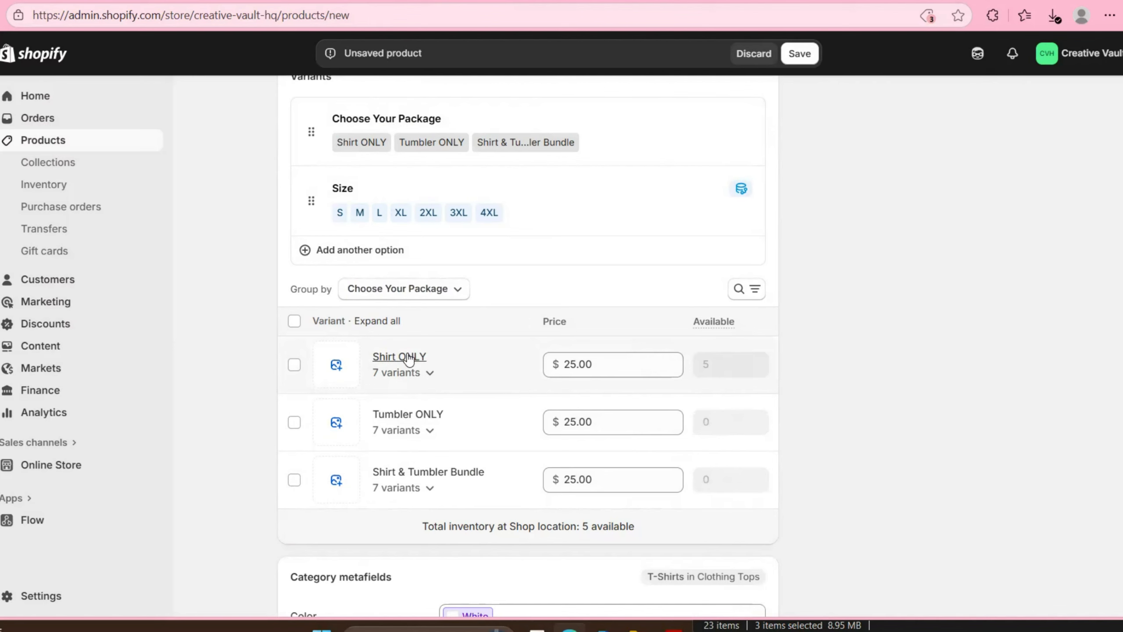
# Set the prices of the Shirt ONLY variants in 2XL, 3XL and 4XL to $30.
pyautogui.scroll(-4, 381, 359)
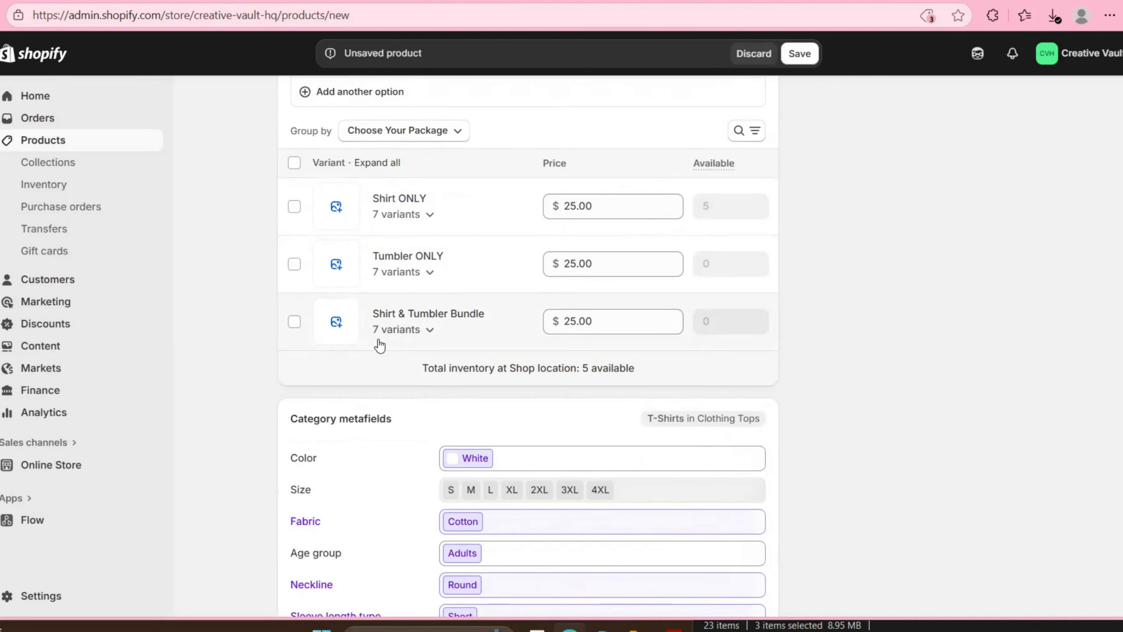
pyautogui.click(378, 228)
pyautogui.scroll(5, 624, 226)
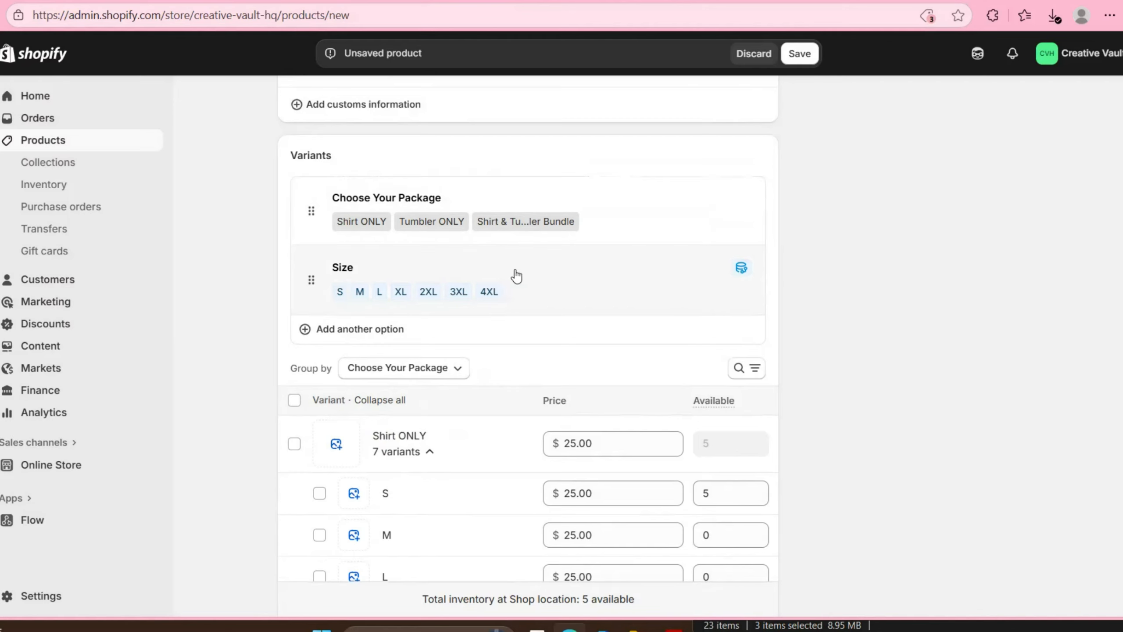
pyautogui.scroll(-2, 515, 276)
pyautogui.scroll(-3, 516, 276)
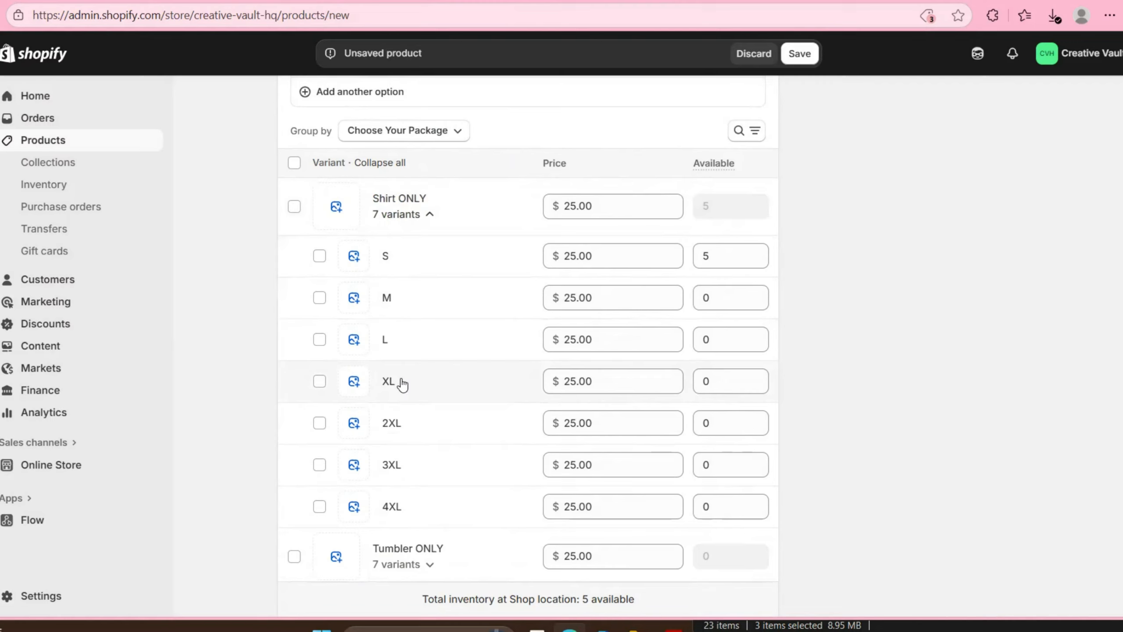
pyautogui.click(621, 422)
pyautogui.write('30')
pyautogui.click(610, 457)
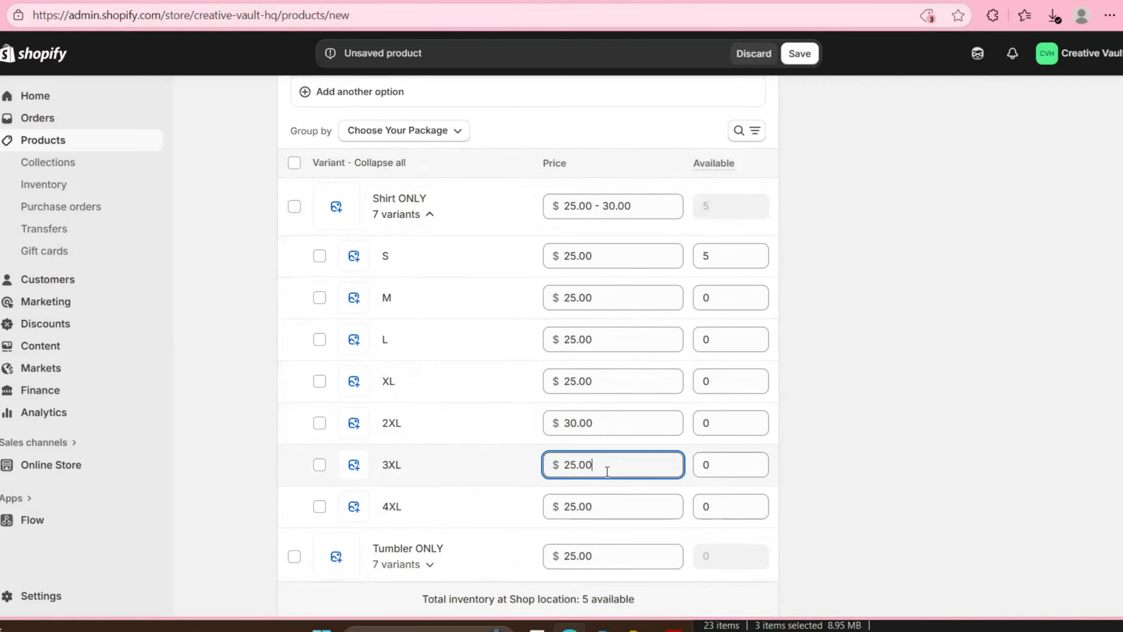
pyautogui.doubleClick(608, 472)
pyautogui.write('30')
pyautogui.doubleClick(601, 501)
pyautogui.write('30')
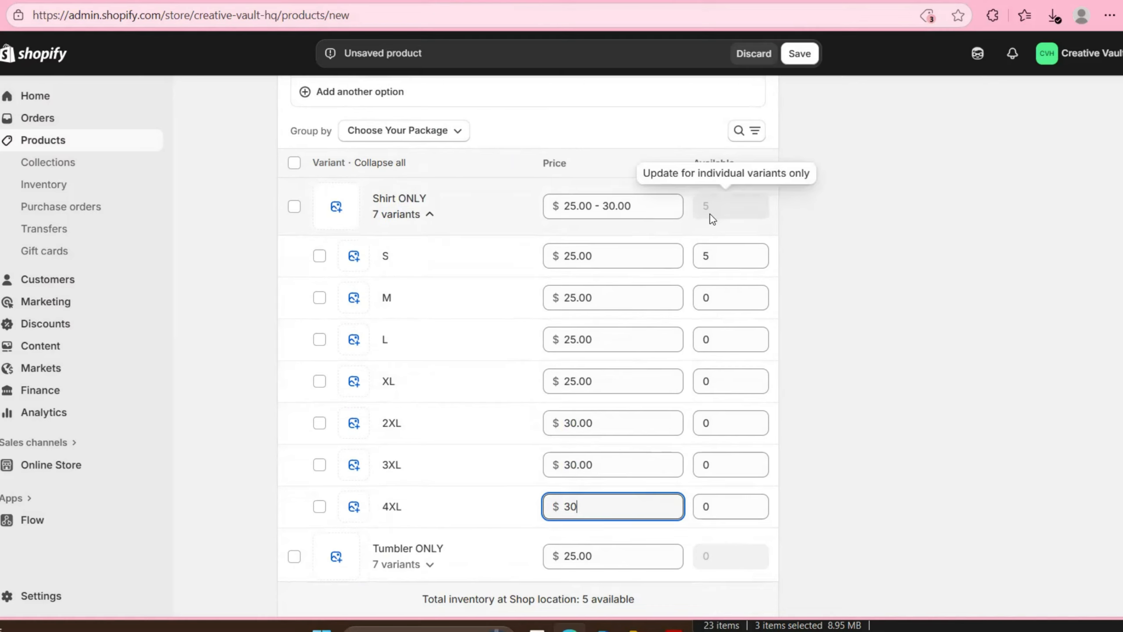
# Set the available quantity of the Shirt ONLY variants from M to 4XL to 5 each, then collapse the group.
pyautogui.click(715, 291)
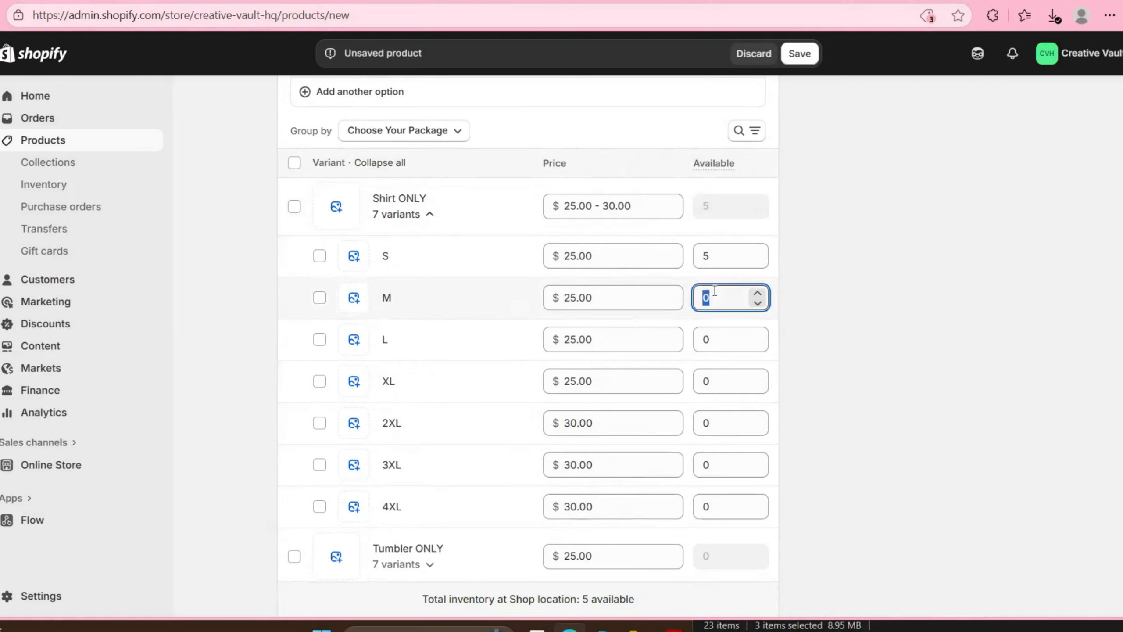
pyautogui.write('5')
pyautogui.click(713, 338)
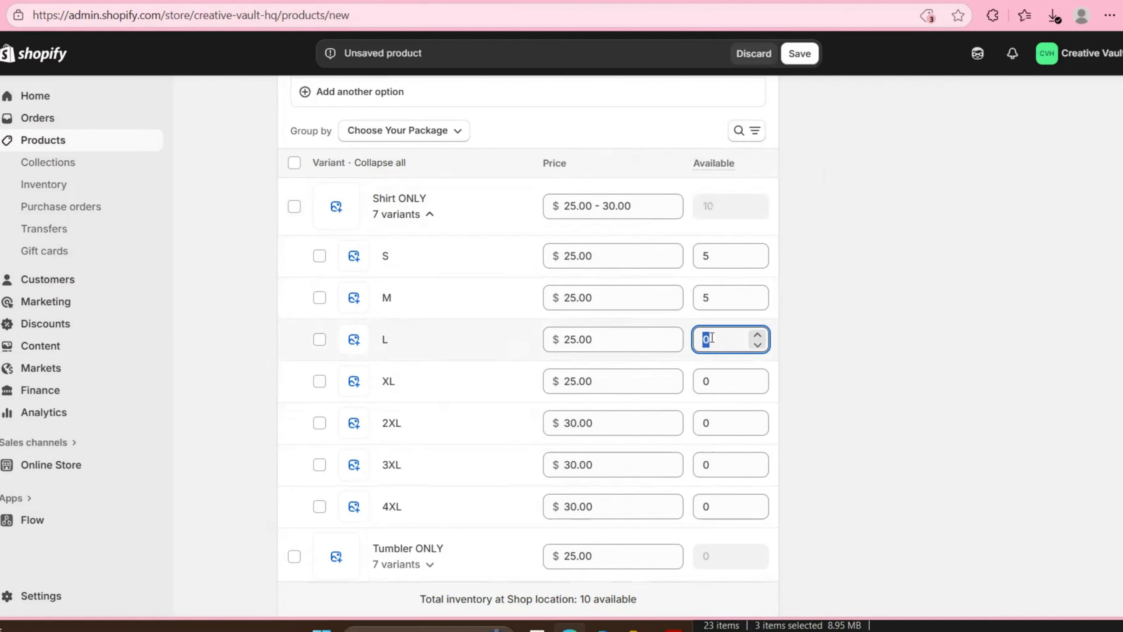
pyautogui.write('5')
pyautogui.click(724, 381)
pyautogui.write('5')
pyautogui.click(720, 422)
pyautogui.write('5')
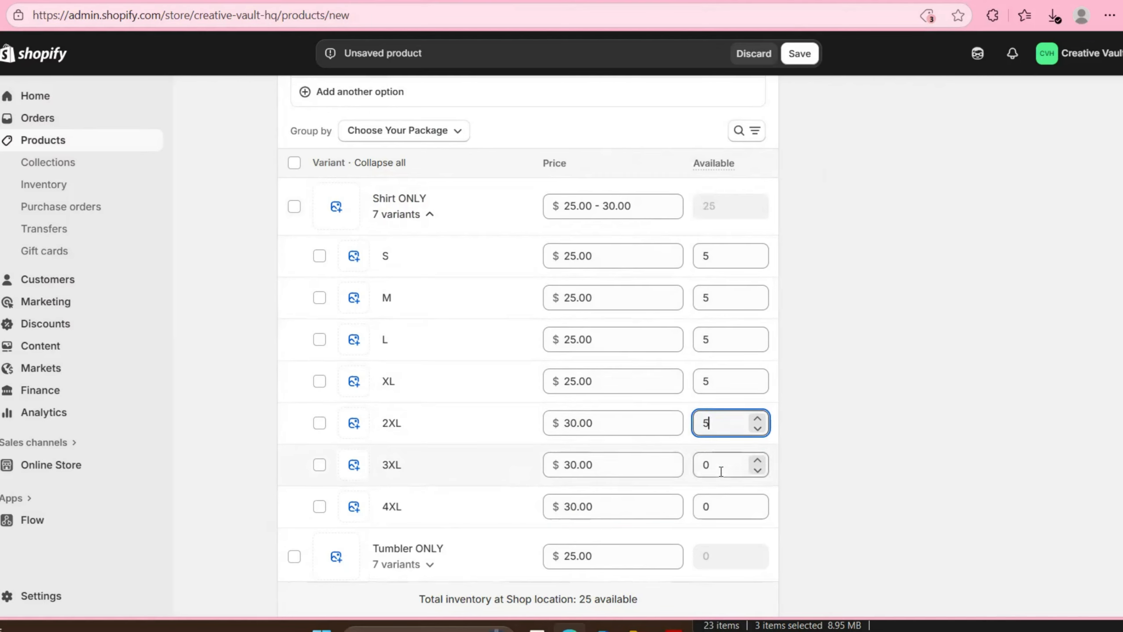
pyautogui.click(719, 465)
pyautogui.write('5')
pyautogui.click(717, 498)
pyautogui.write('5')
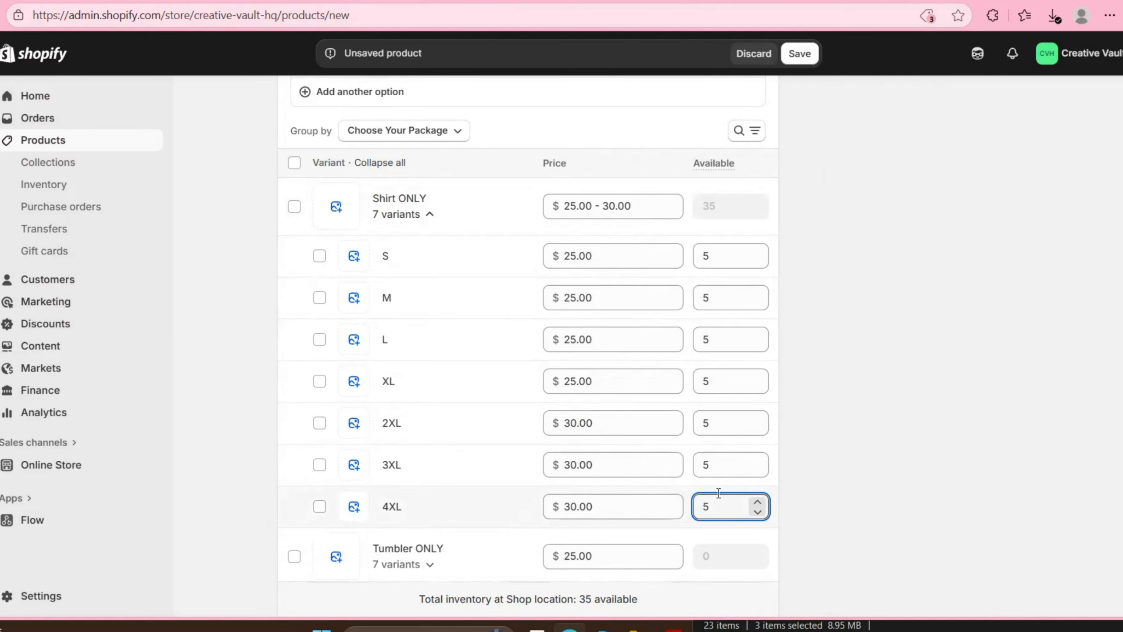
pyautogui.click(427, 215)
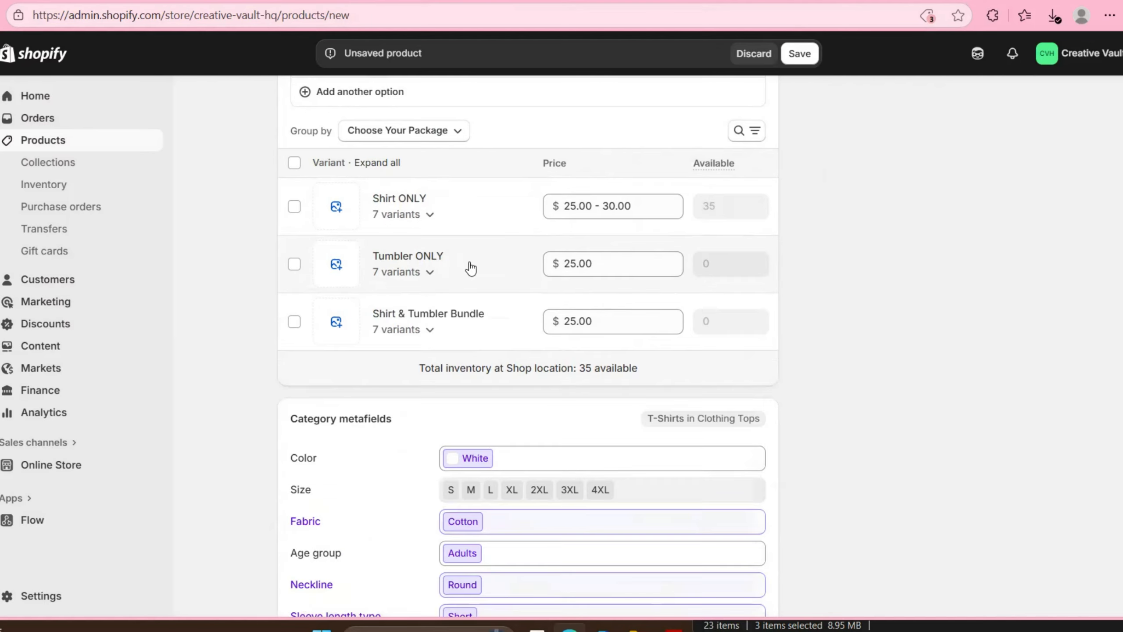
# Create a custom "No Shirt" entry for the Size option and move it ahead of S in the size order.
pyautogui.click(429, 274)
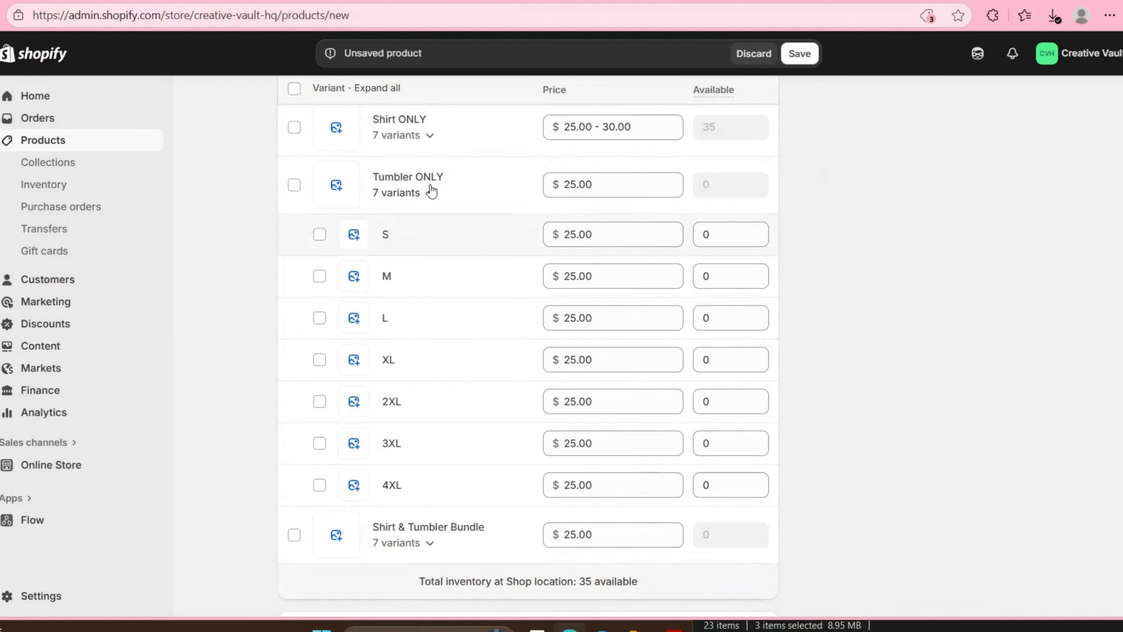
pyautogui.scroll(6, 419, 336)
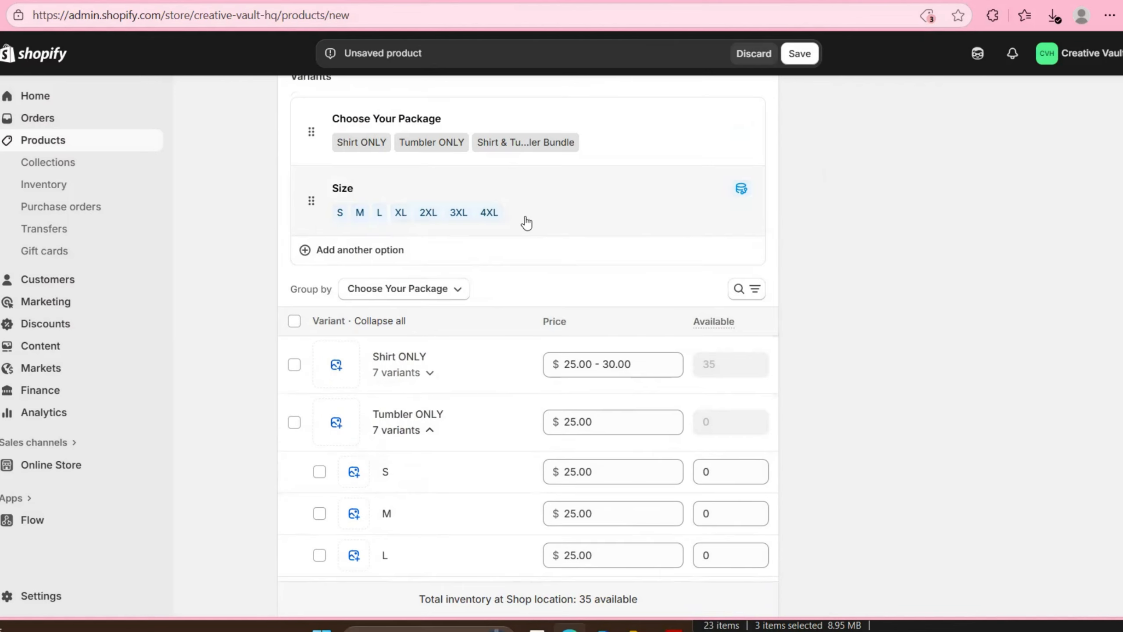
pyautogui.click(526, 221)
pyautogui.click(455, 273)
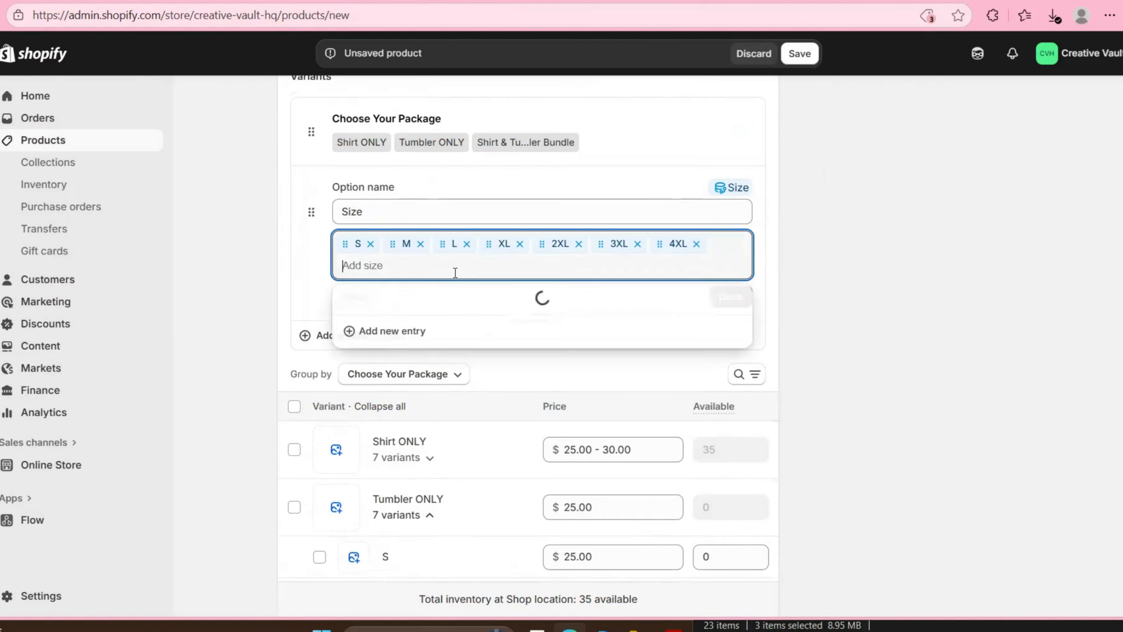
pyautogui.write('No Shirt')
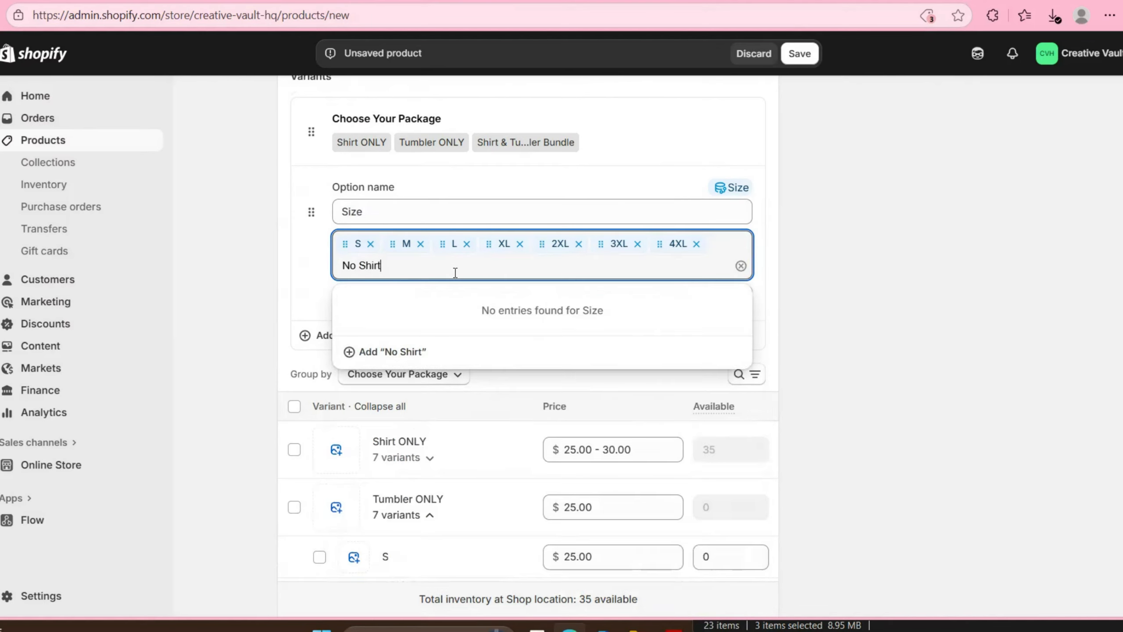
pyautogui.click(734, 341)
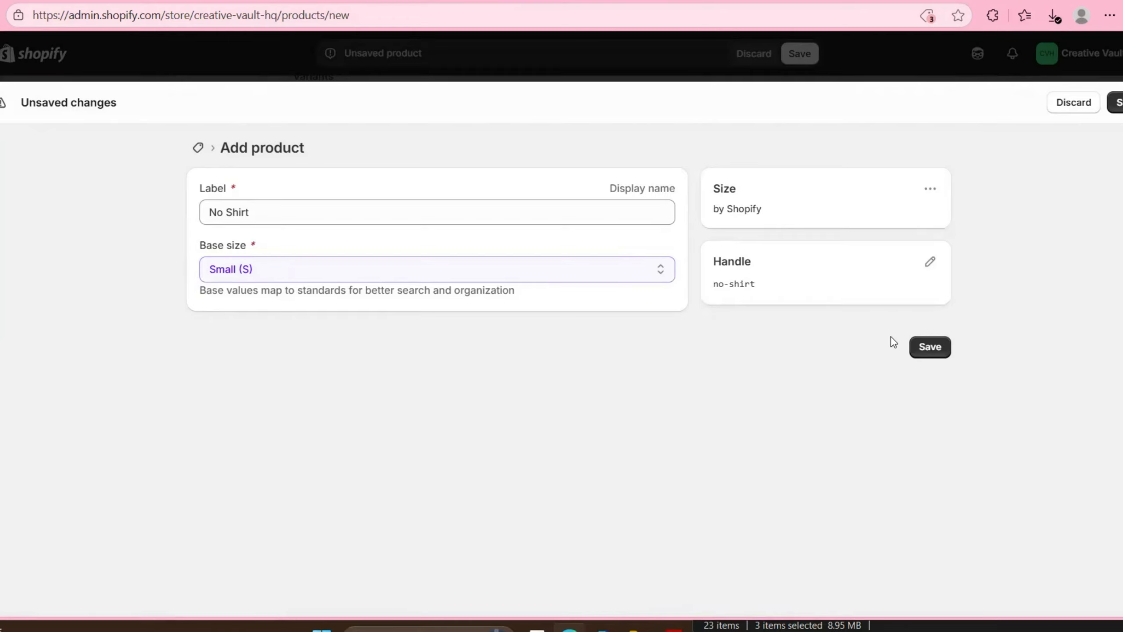
pyautogui.click(931, 347)
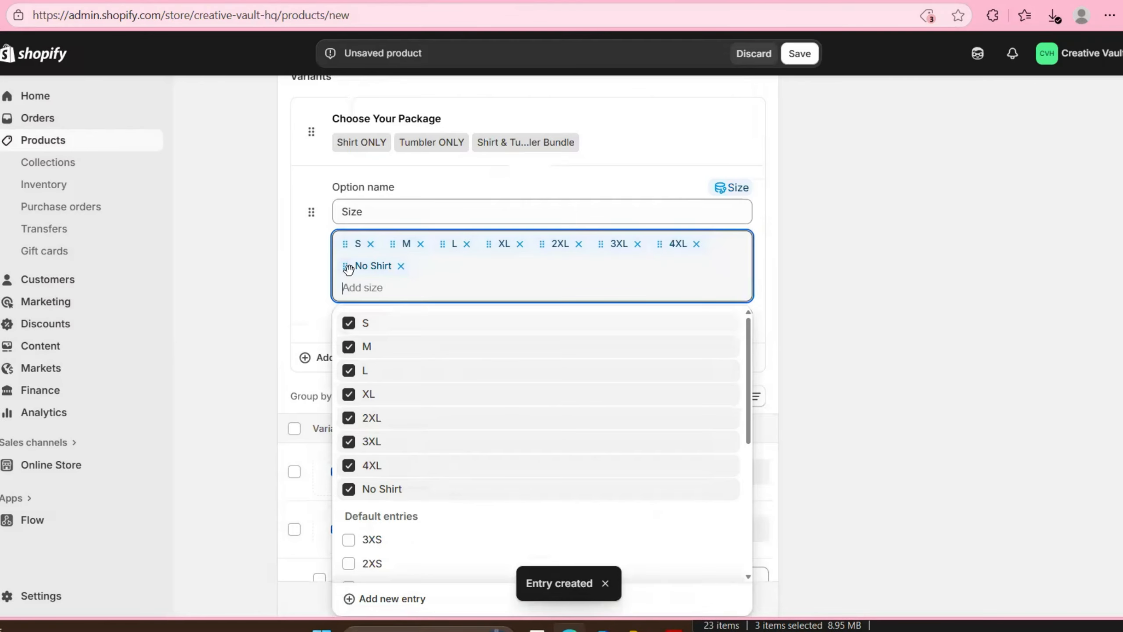
pyautogui.moveTo(345, 265); pyautogui.dragTo(340, 245)
pyautogui.click(734, 330)
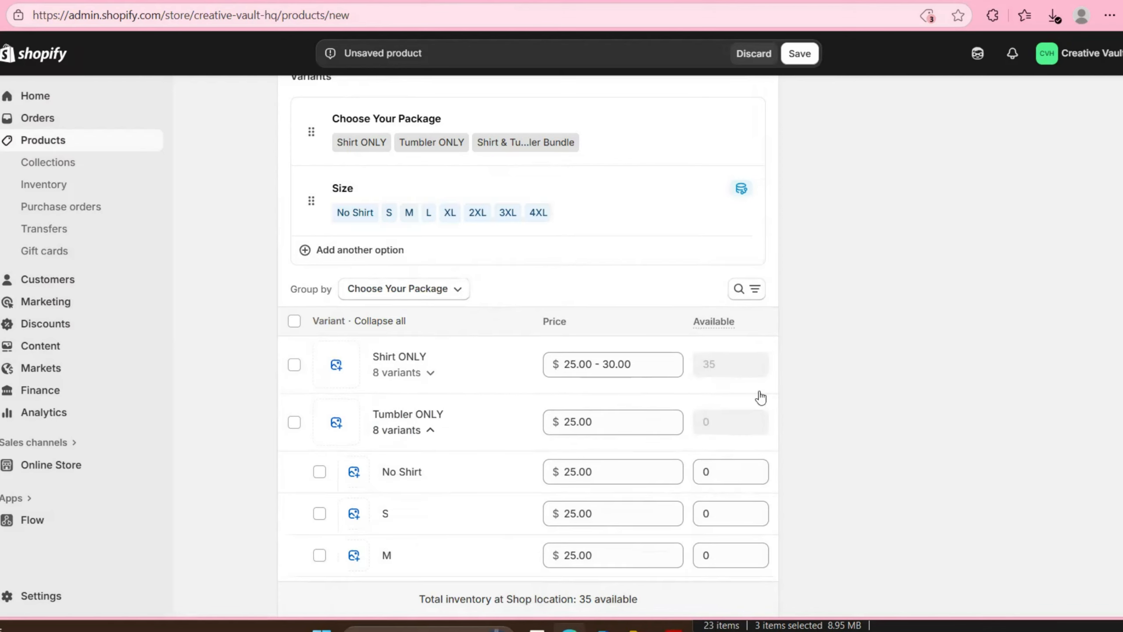
# Review the Shirt ONLY size variants, checking the available quantity for No Shirt.
pyautogui.click(511, 352)
pyautogui.scroll(-2, 511, 357)
pyautogui.scroll(-2, 511, 357)
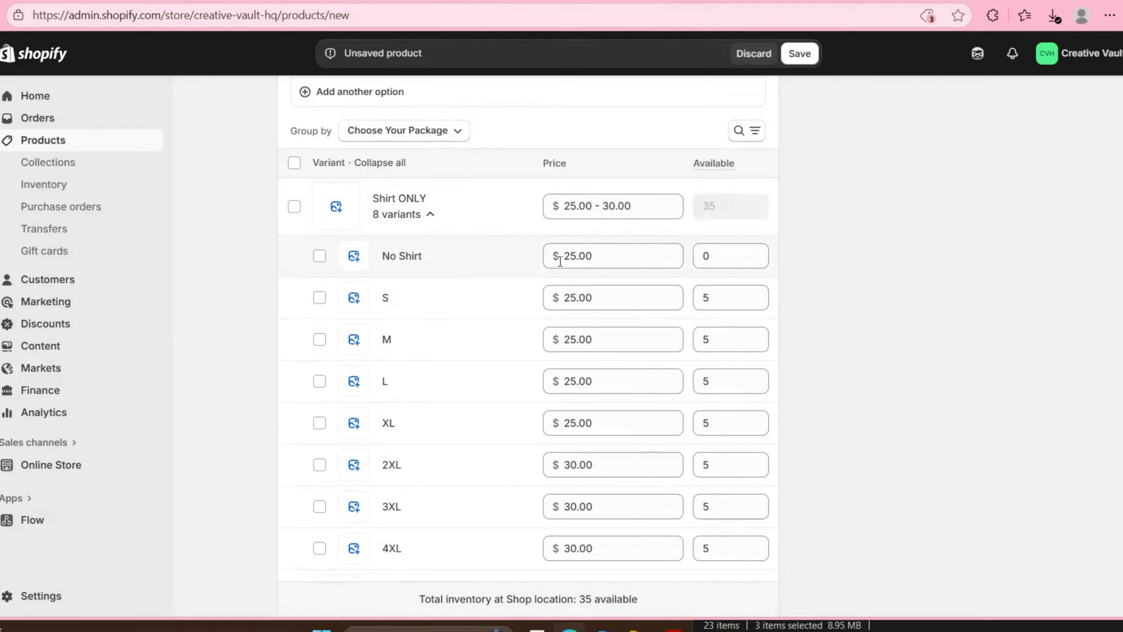
pyautogui.click(709, 261)
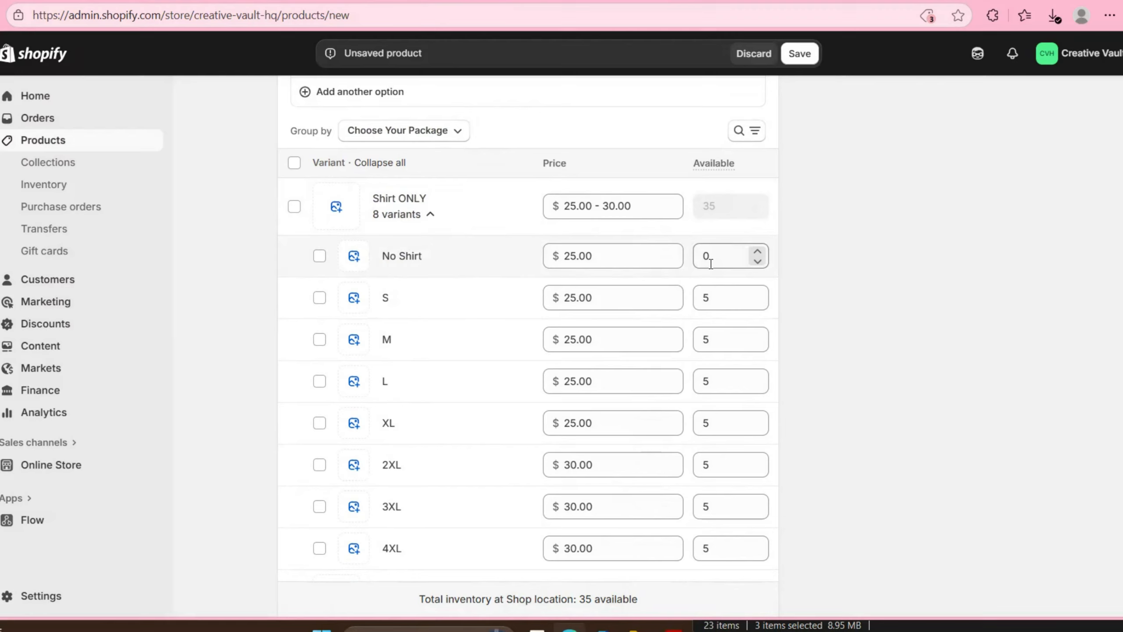
pyautogui.click(441, 259)
pyautogui.click(431, 214)
# Set the available quantity of the No Shirt variant under Tumbler ONLY to 5.
pyautogui.click(430, 272)
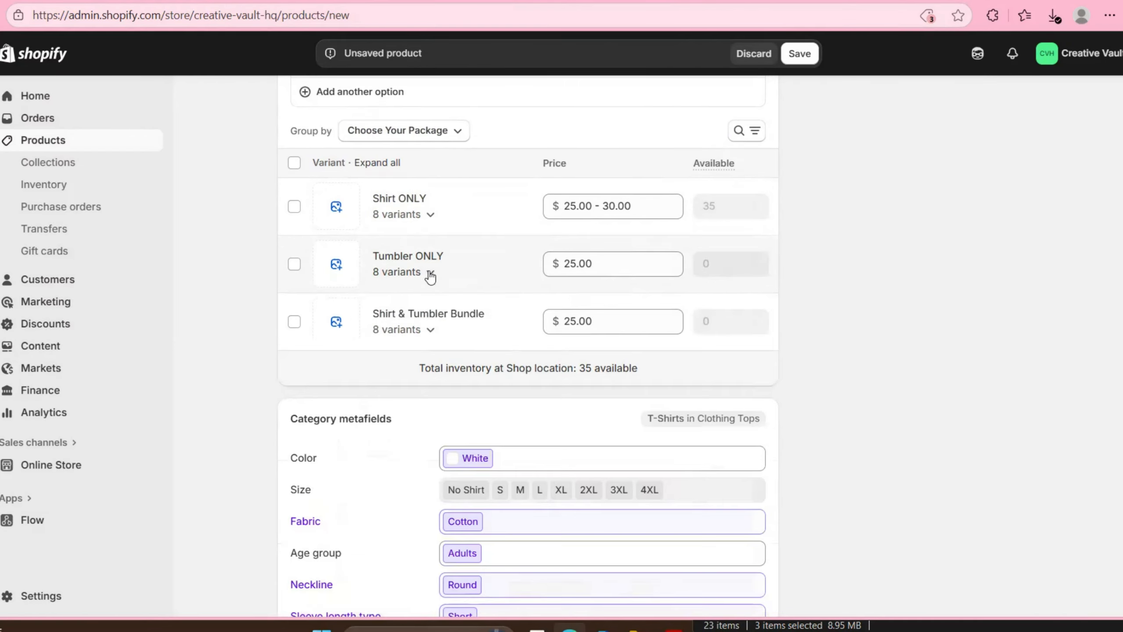
pyautogui.click(430, 272)
pyautogui.scroll(-3, 509, 271)
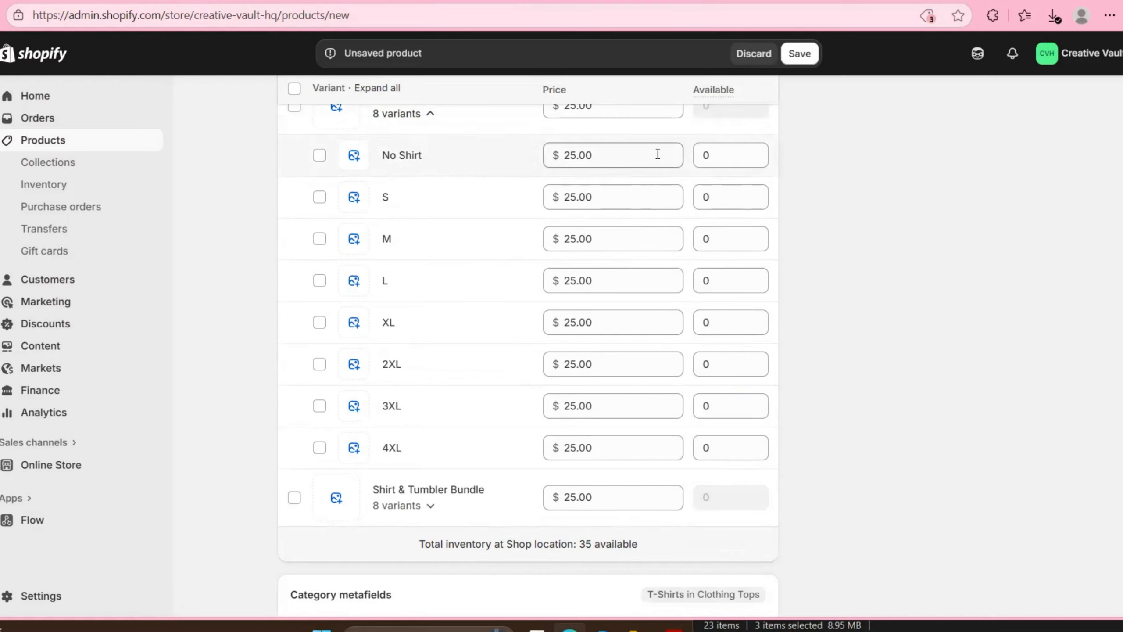
pyautogui.click(719, 153)
pyautogui.write('5')
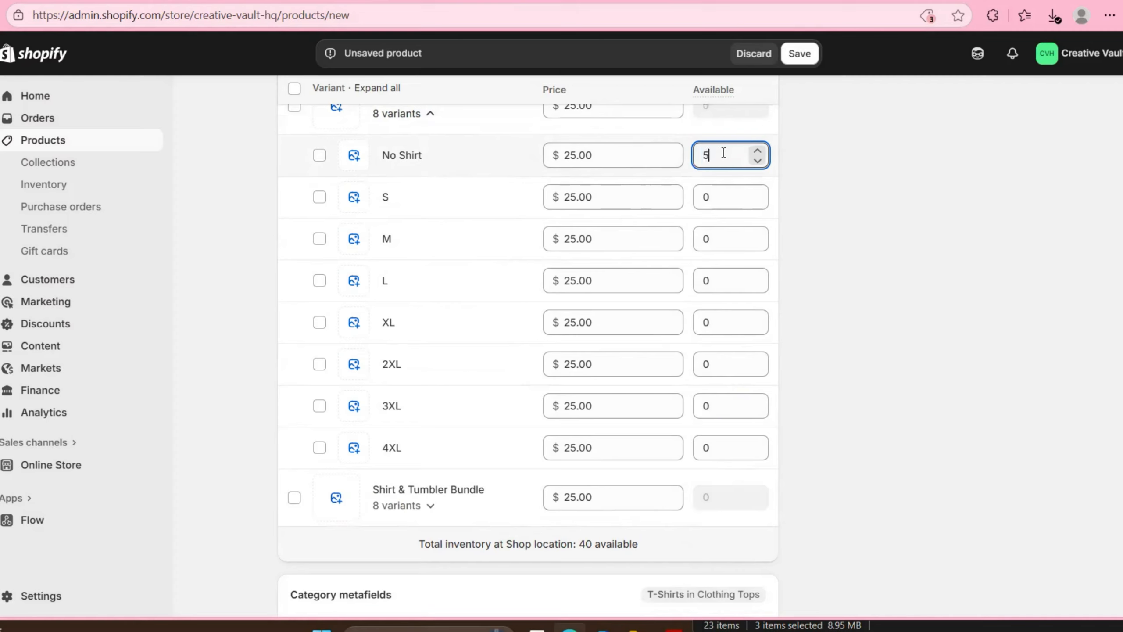
# Review the size variants' stock under Shirt ONLY and Tumbler ONLY, then collapse both groups.
pyautogui.click(526, 163)
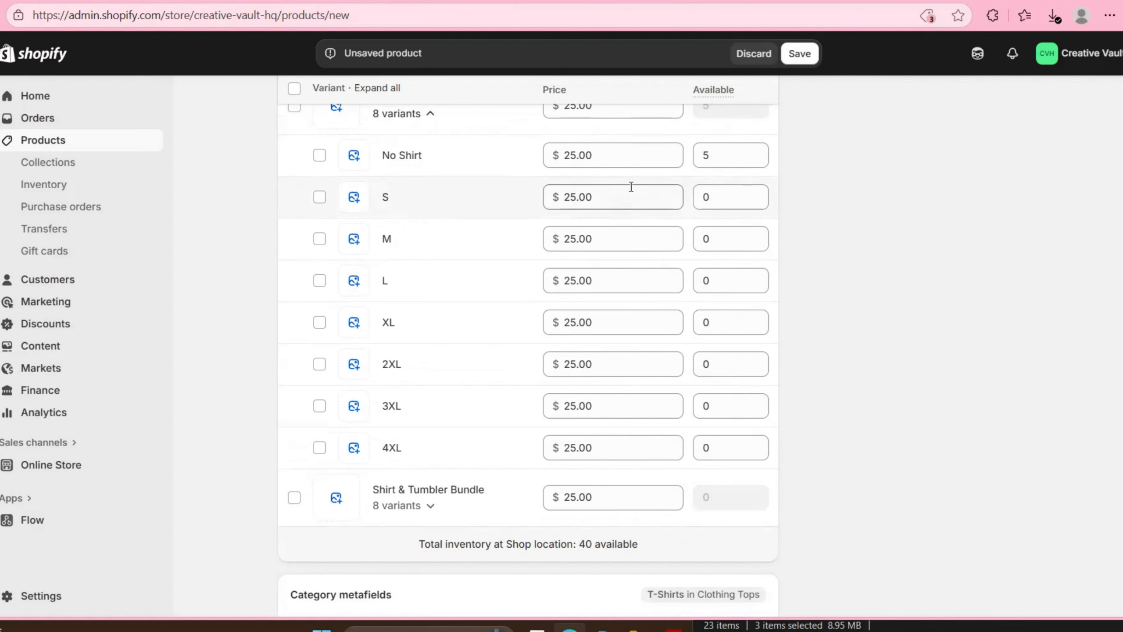
pyautogui.scroll(4, 575, 212)
pyautogui.click(431, 220)
pyautogui.scroll(-1, 499, 244)
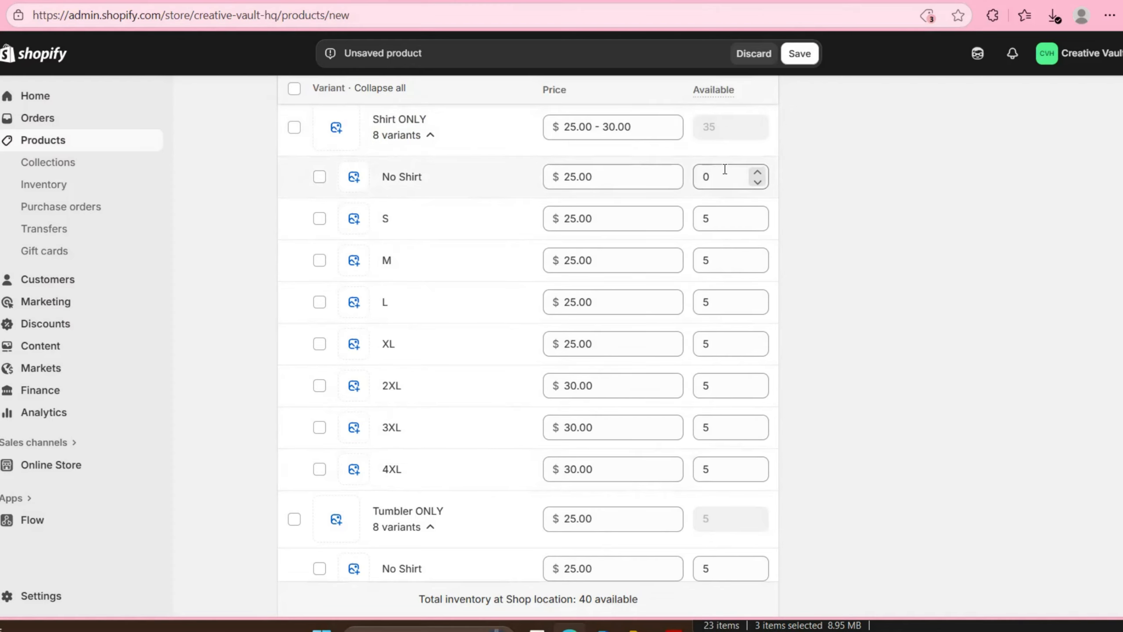
pyautogui.click(430, 136)
pyautogui.click(430, 194)
pyautogui.click(430, 195)
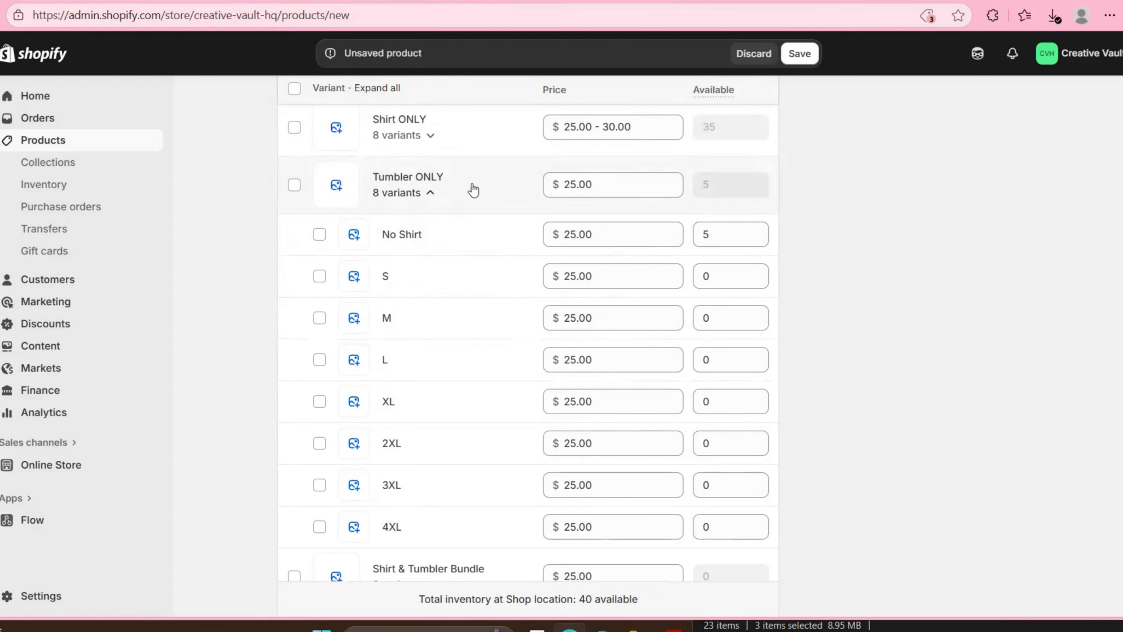
pyautogui.click(431, 193)
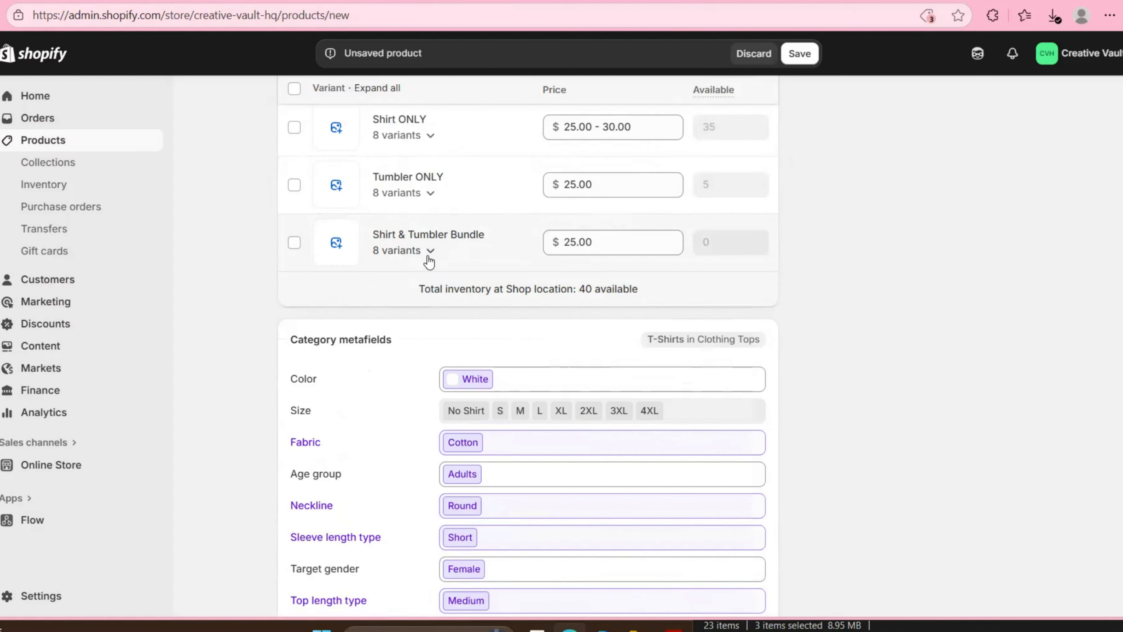
# Set the available quantity of the S, M, L and XL variants under Shirt & Tumbler Bundle to 5 each.
pyautogui.click(429, 251)
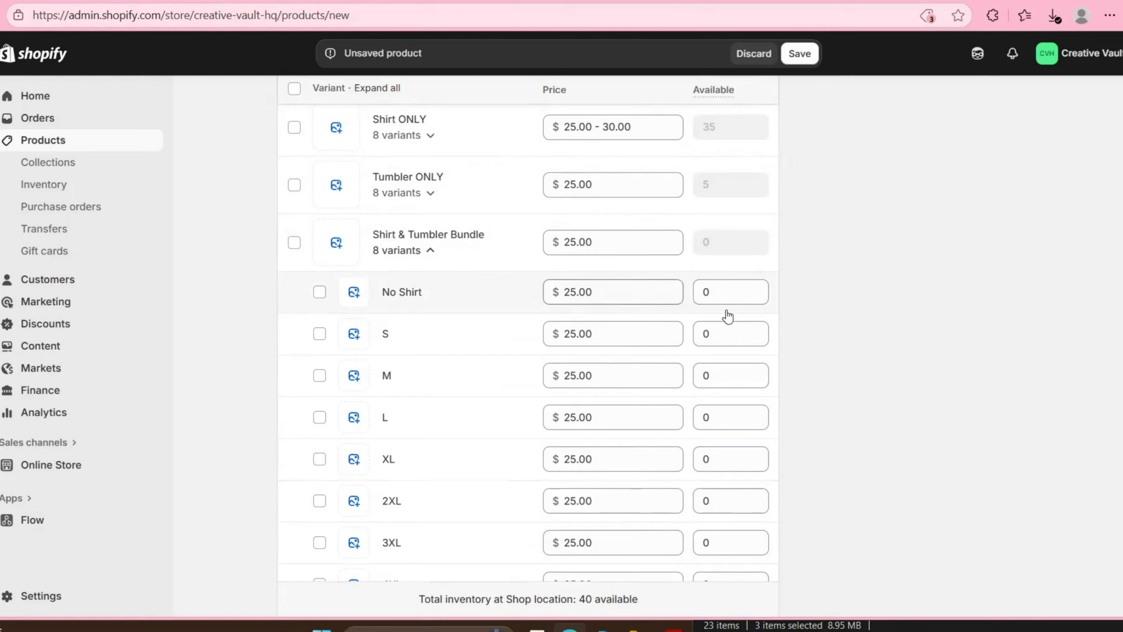
pyautogui.click(734, 331)
pyautogui.write('5')
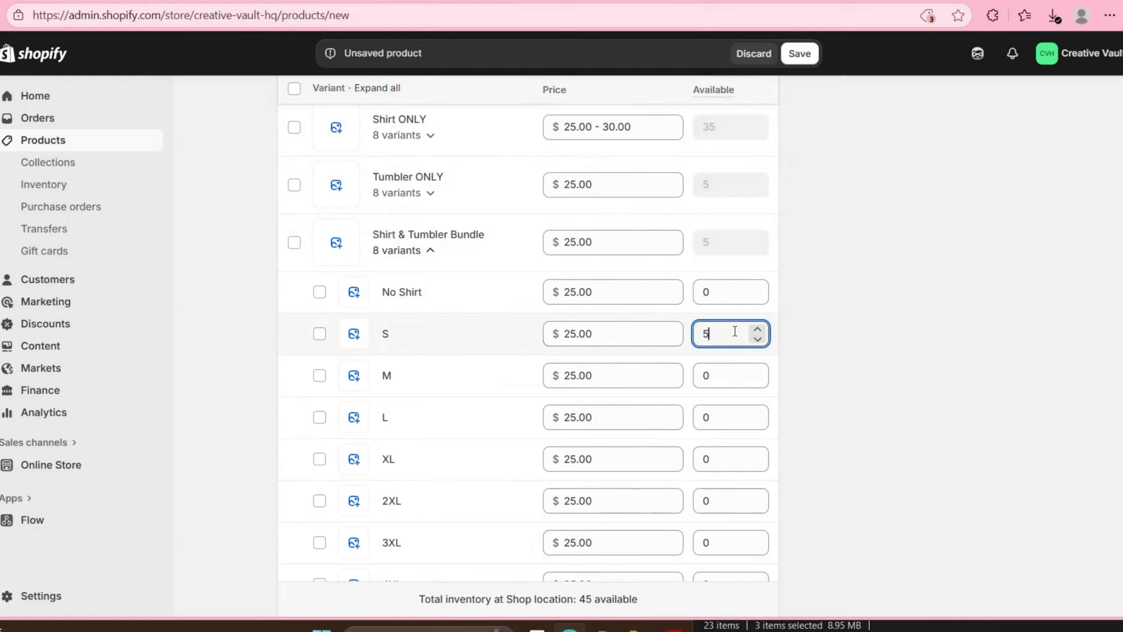
pyautogui.click(728, 378)
pyautogui.write('5')
pyautogui.click(720, 418)
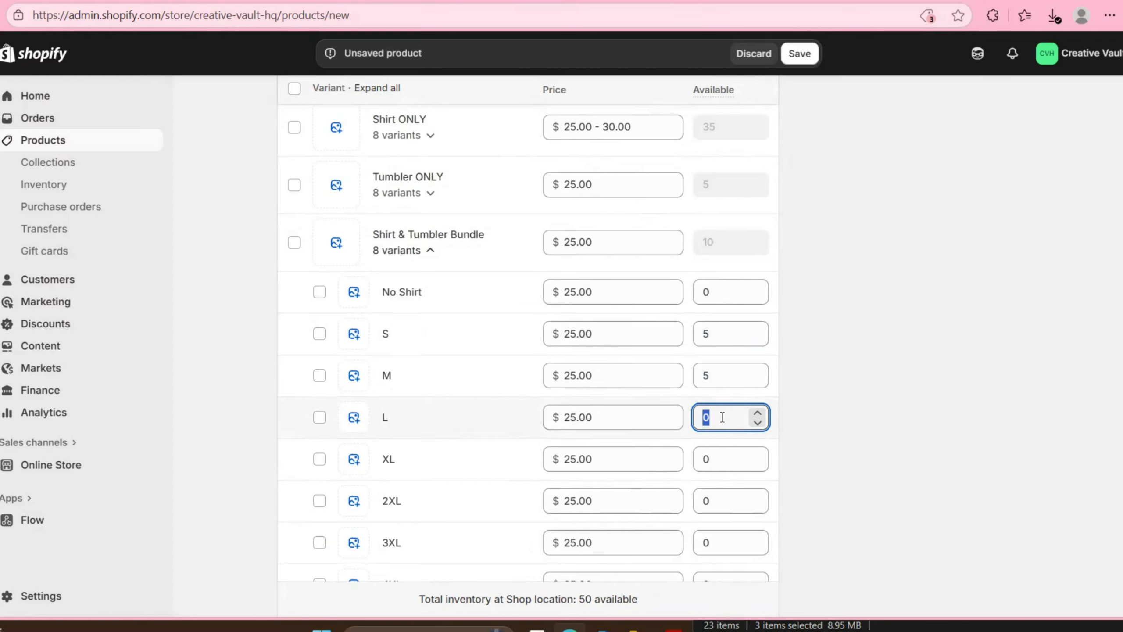
pyautogui.write('5')
pyautogui.click(715, 458)
pyautogui.write('5')
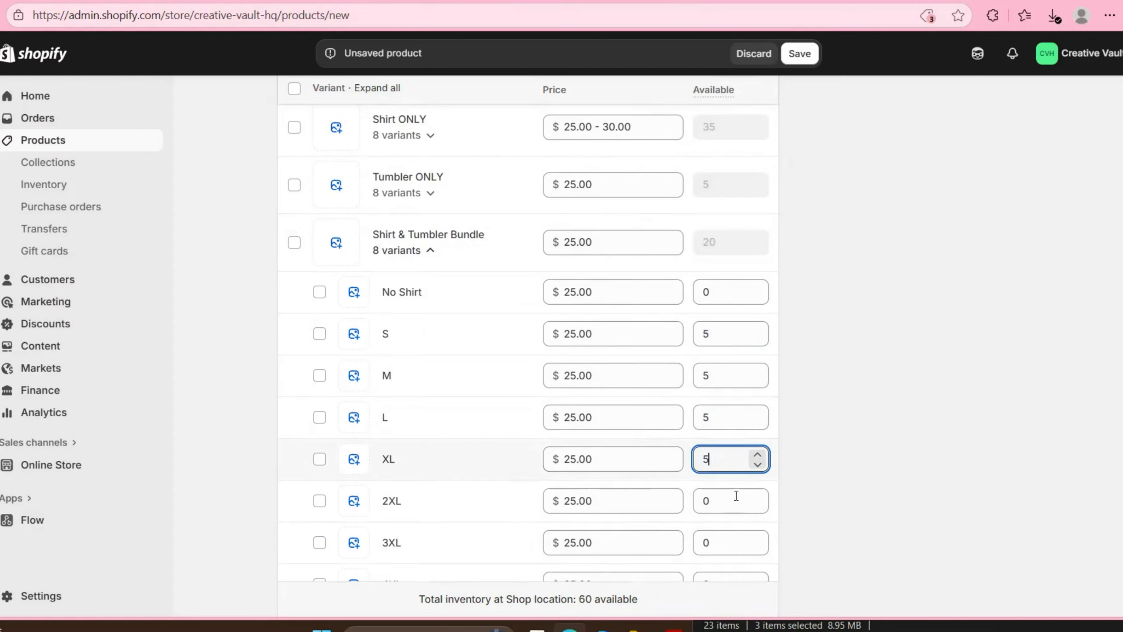
# Set the Shirt & Tumbler Bundle stock to 3 for 2XL and 5 for 3XL and 4XL, then collapse the group.
pyautogui.click(731, 495)
pyautogui.write('5')
pyautogui.press('Down')
pyautogui.press('Down')
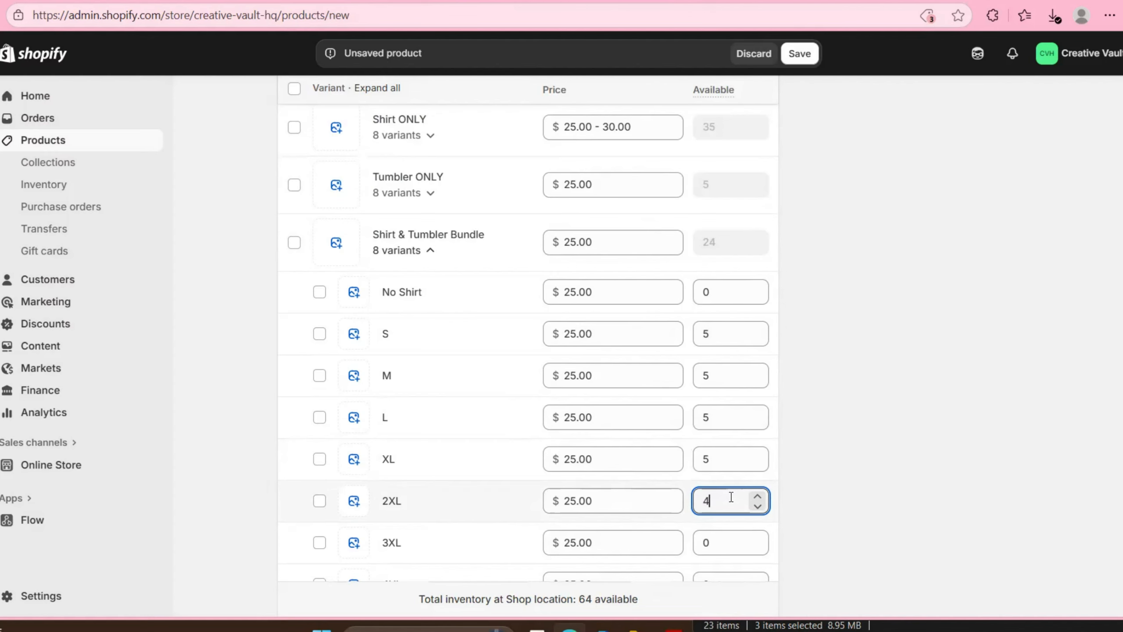
pyautogui.scroll(-3, 734, 492)
pyautogui.click(709, 384)
pyautogui.write('5')
pyautogui.click(710, 427)
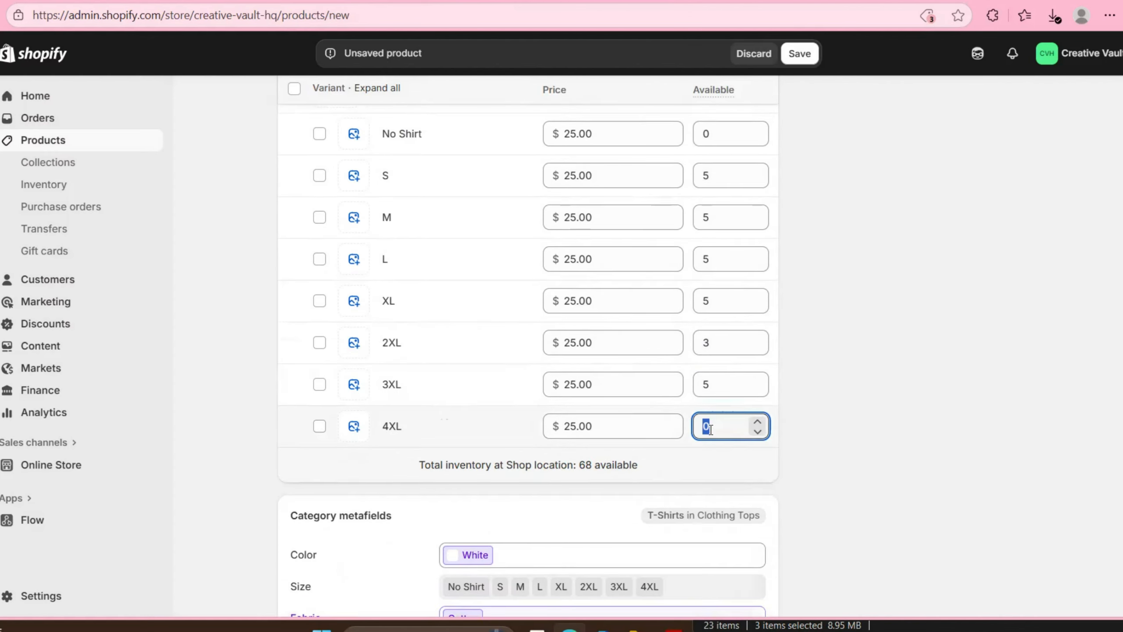
pyautogui.write('5')
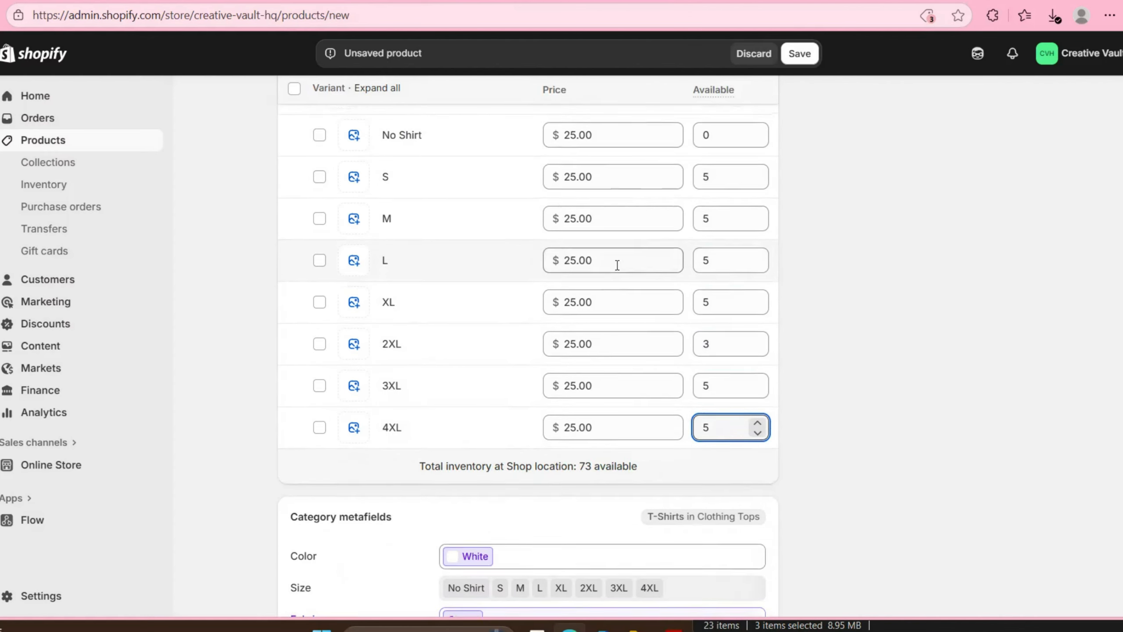
pyautogui.scroll(5, 617, 261)
pyautogui.click(435, 332)
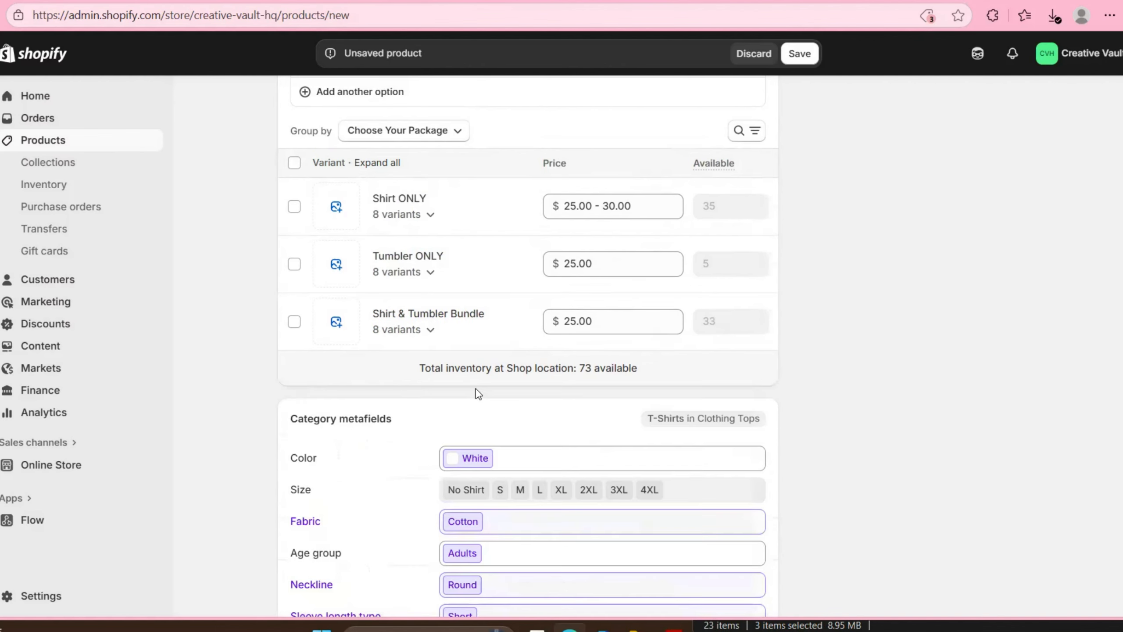
# Assign the shirt-only image to the Shirt ONLY variants and the tumbler image to the Tumbler ONLY variants.
pyautogui.click(335, 209)
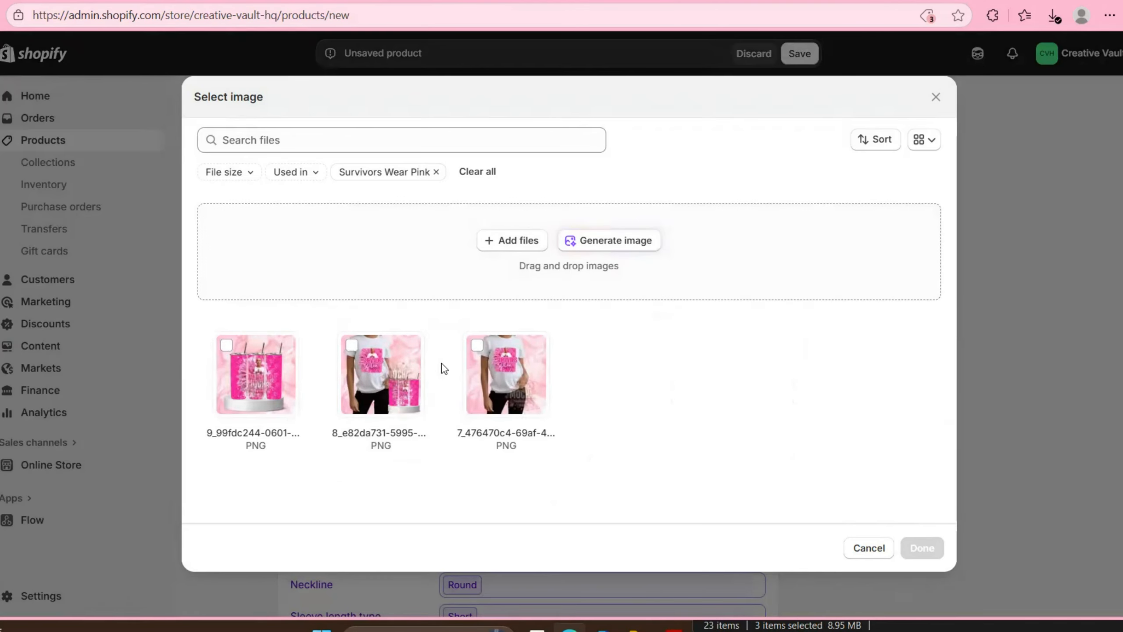
pyautogui.click(494, 372)
pyautogui.click(922, 548)
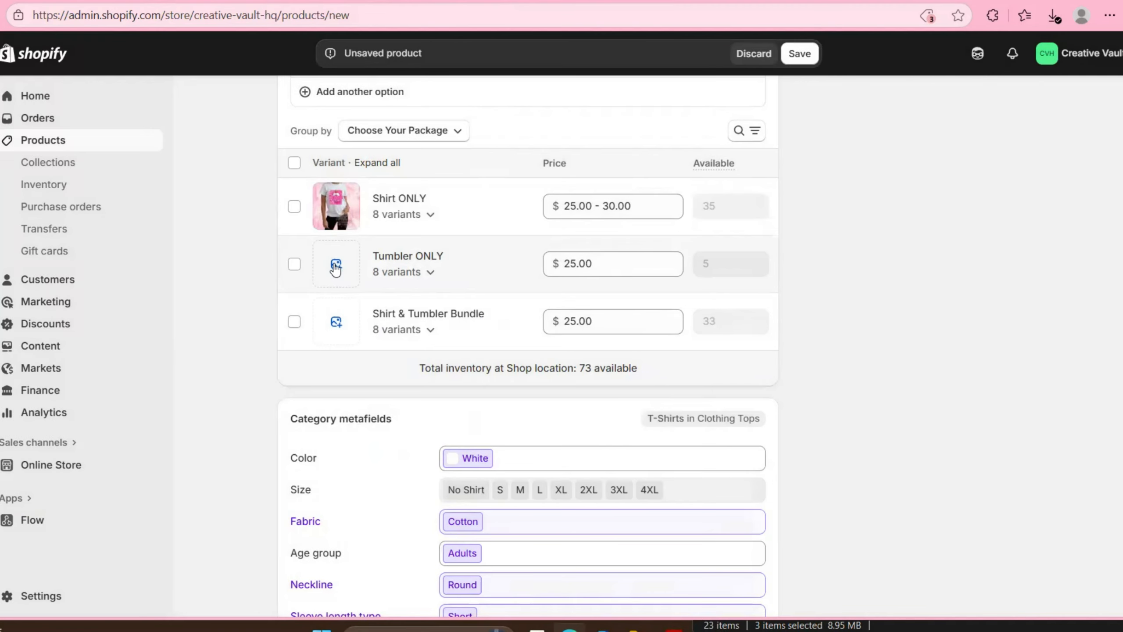
pyautogui.click(335, 265)
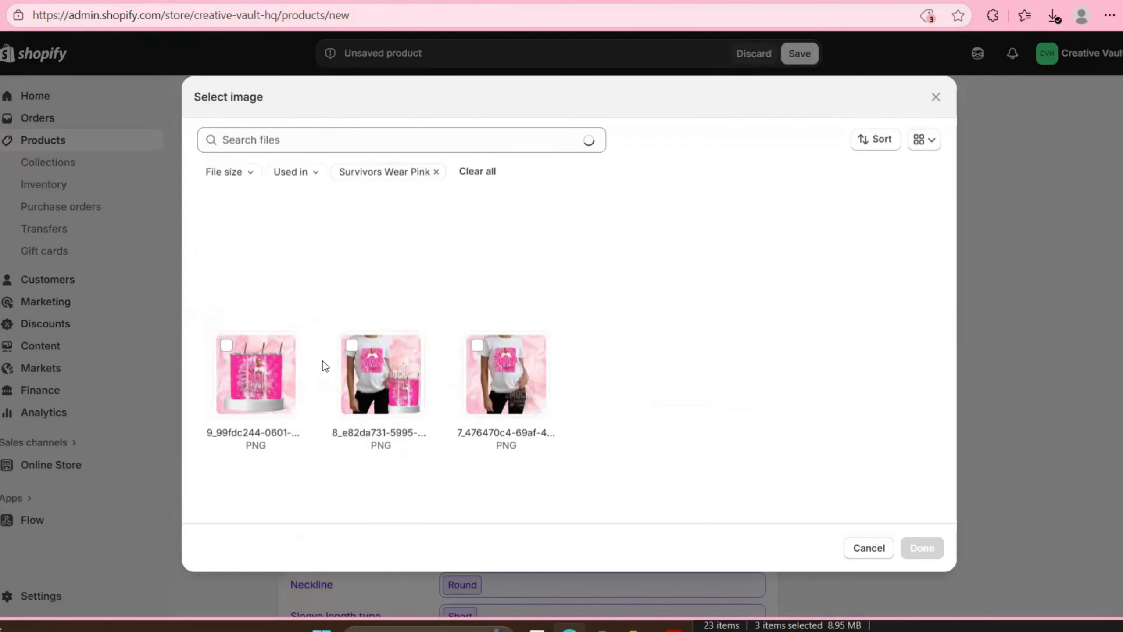
pyautogui.click(270, 365)
pyautogui.click(912, 553)
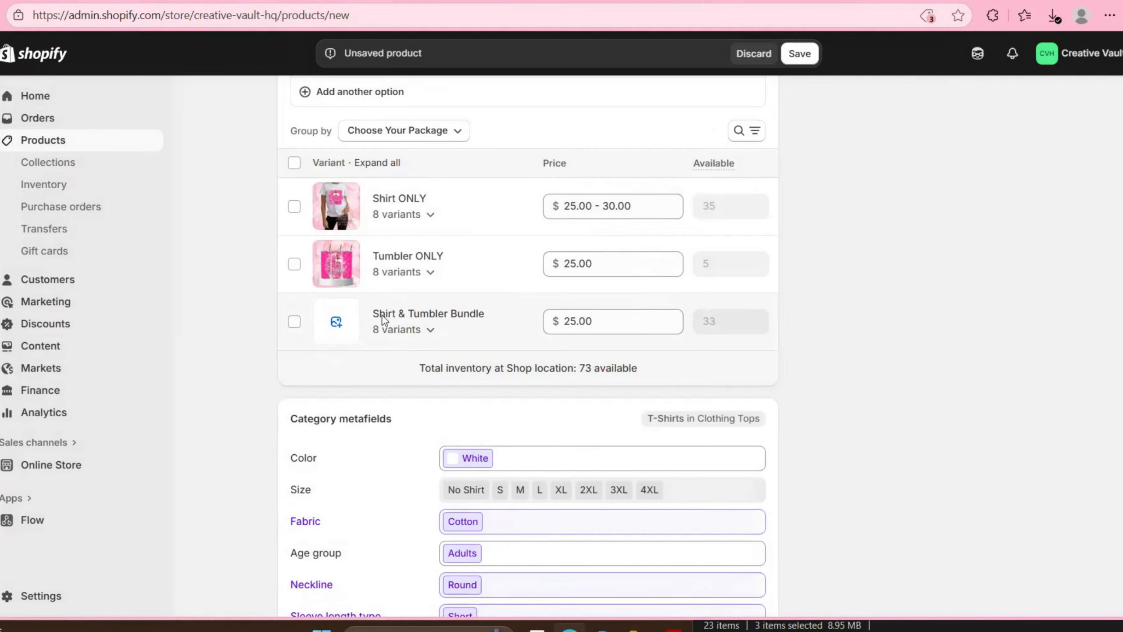
# Assign the combined shirt and tumbler image to the Shirt & Tumbler Bundle variants and save the product.
pyautogui.click(338, 322)
pyautogui.click(381, 374)
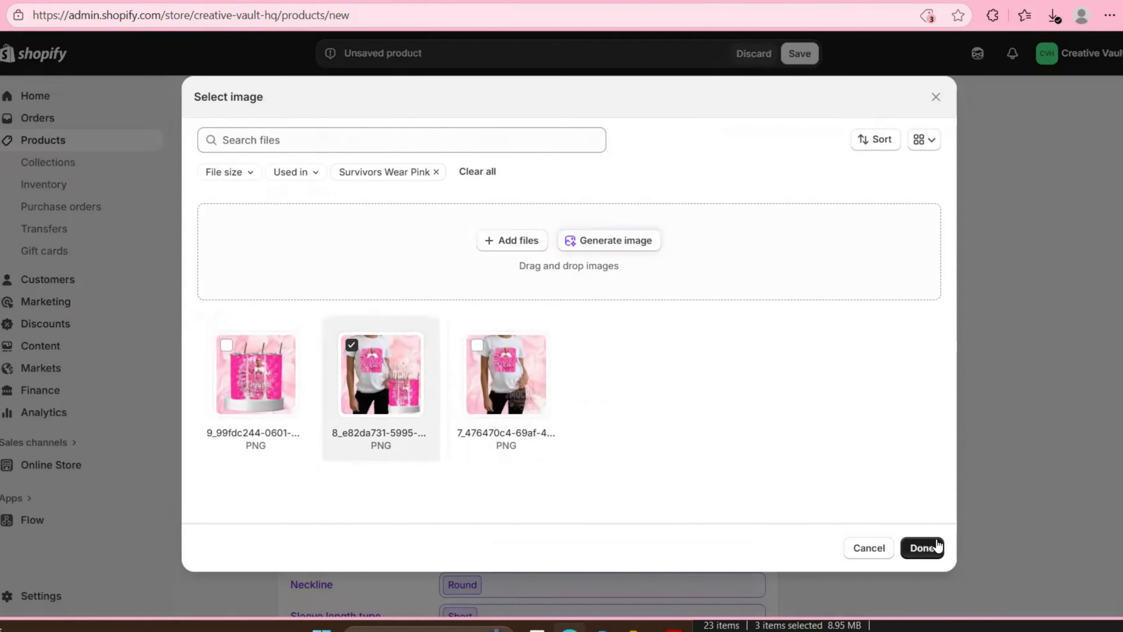
pyautogui.click(924, 547)
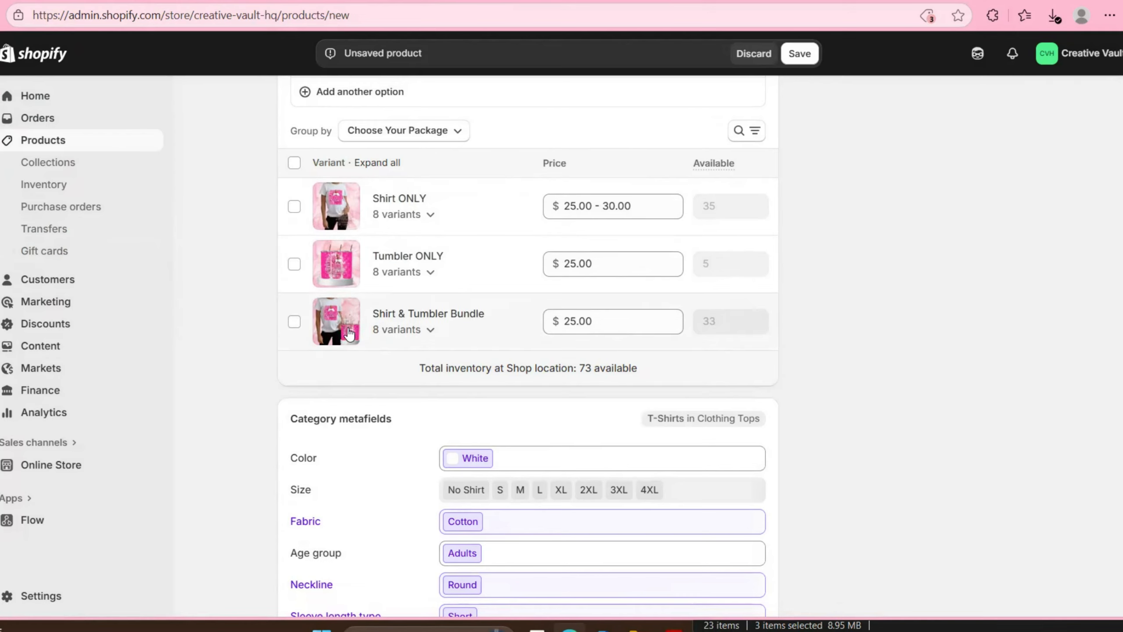
pyautogui.click(796, 56)
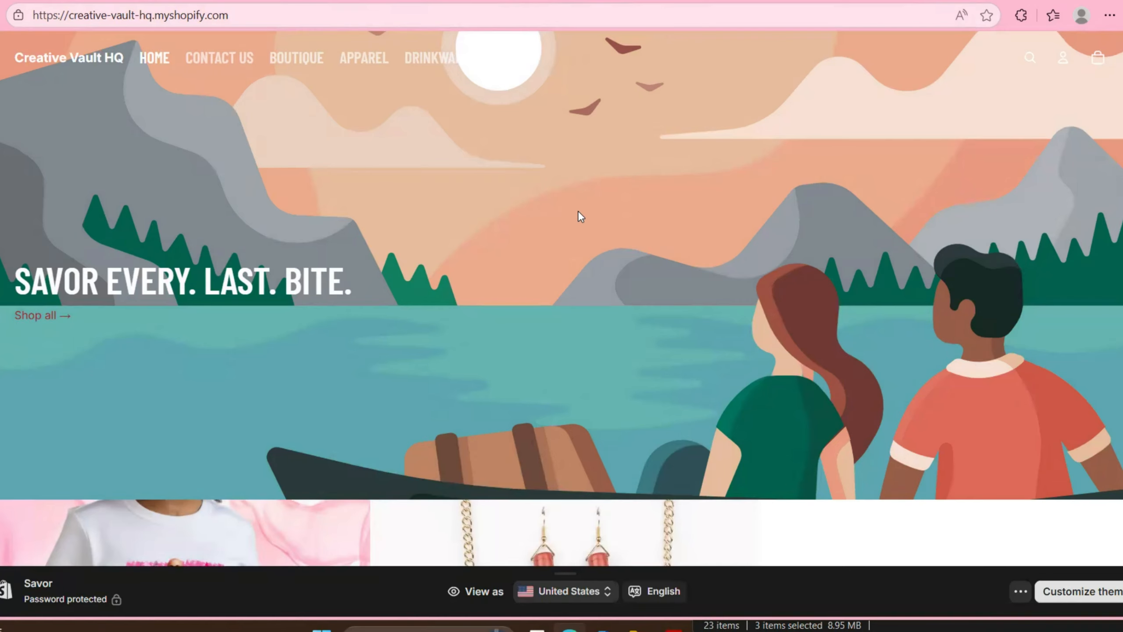
# Open the Survivors Wear Pink product page in the storefront and reduce the browser zoom to 67%.
pyautogui.scroll(-8, 577, 212)
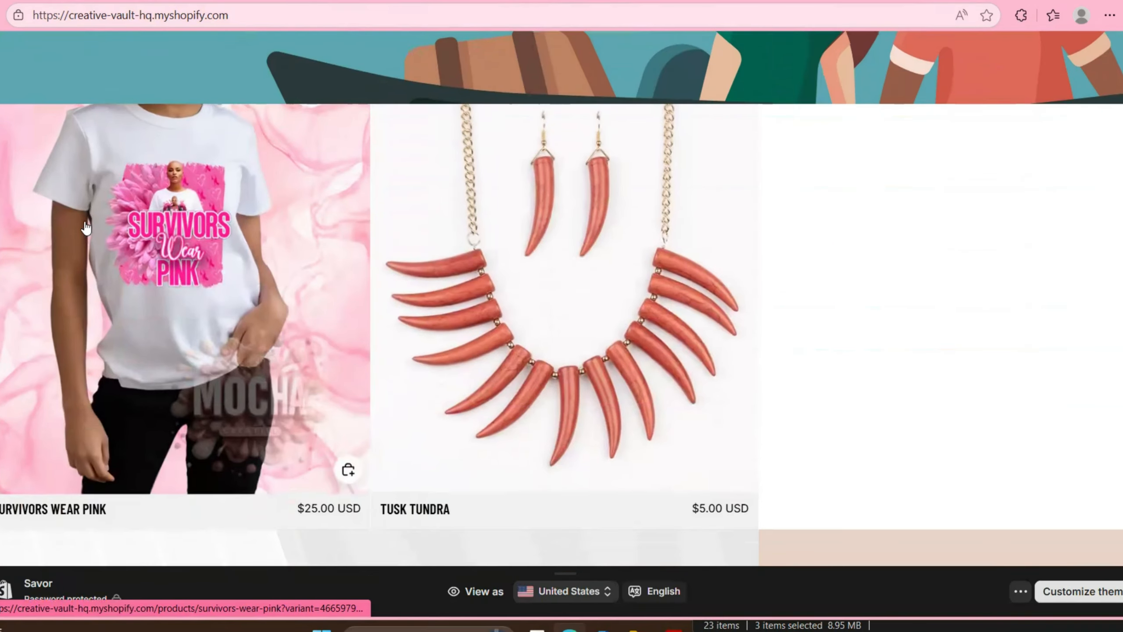
pyautogui.click(166, 223)
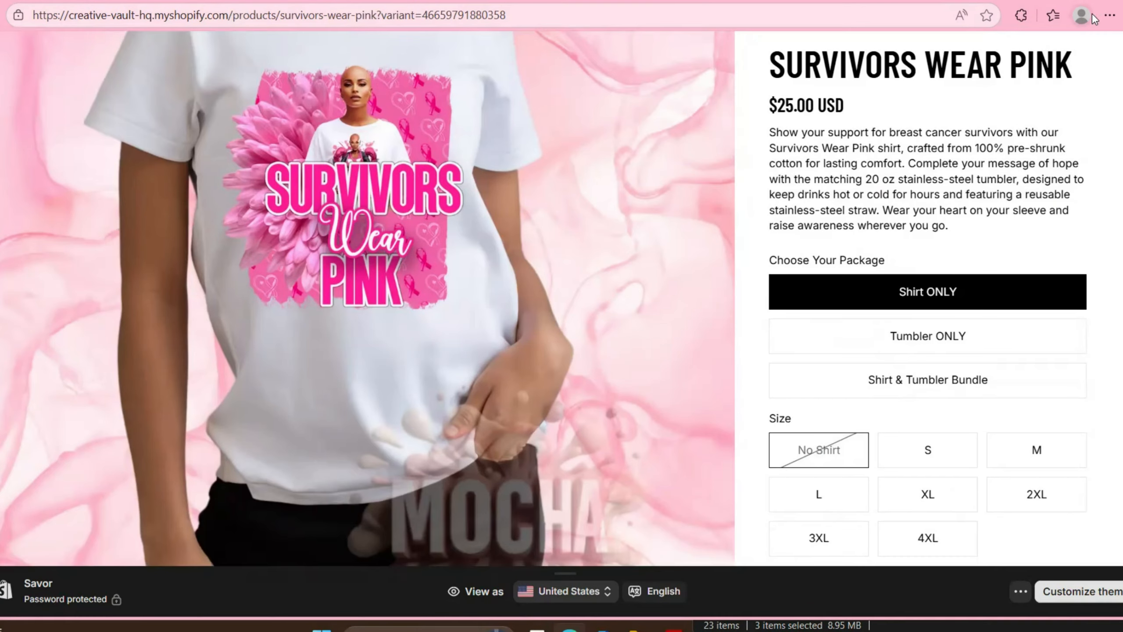
pyautogui.click(1109, 15)
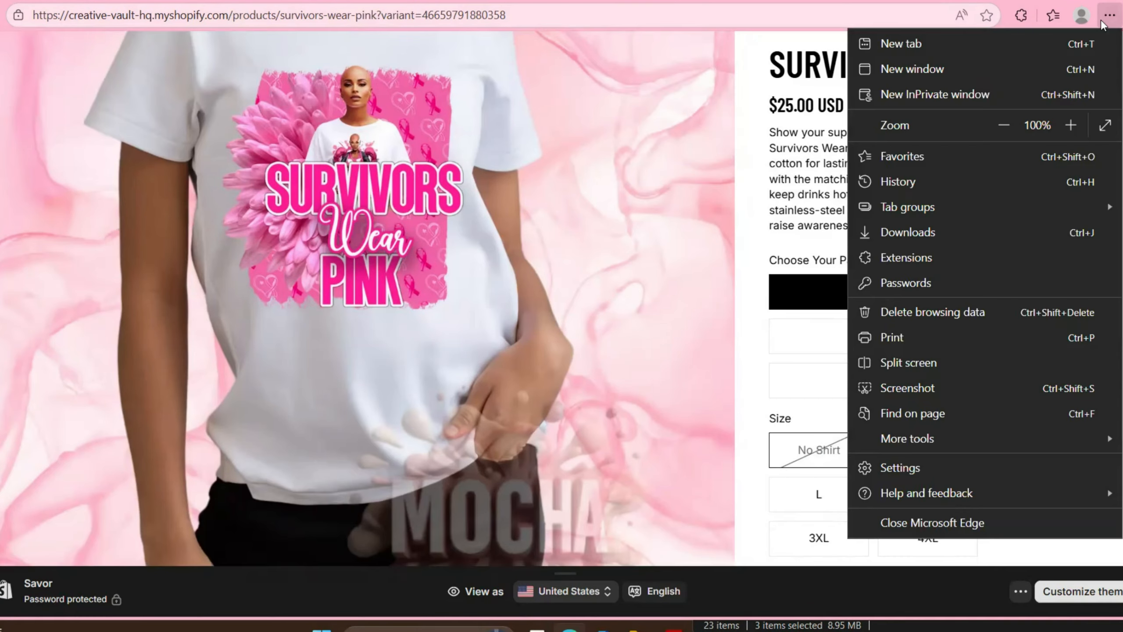
pyautogui.click(1001, 128)
pyautogui.click(1002, 128)
pyautogui.click(1001, 128)
pyautogui.click(1002, 128)
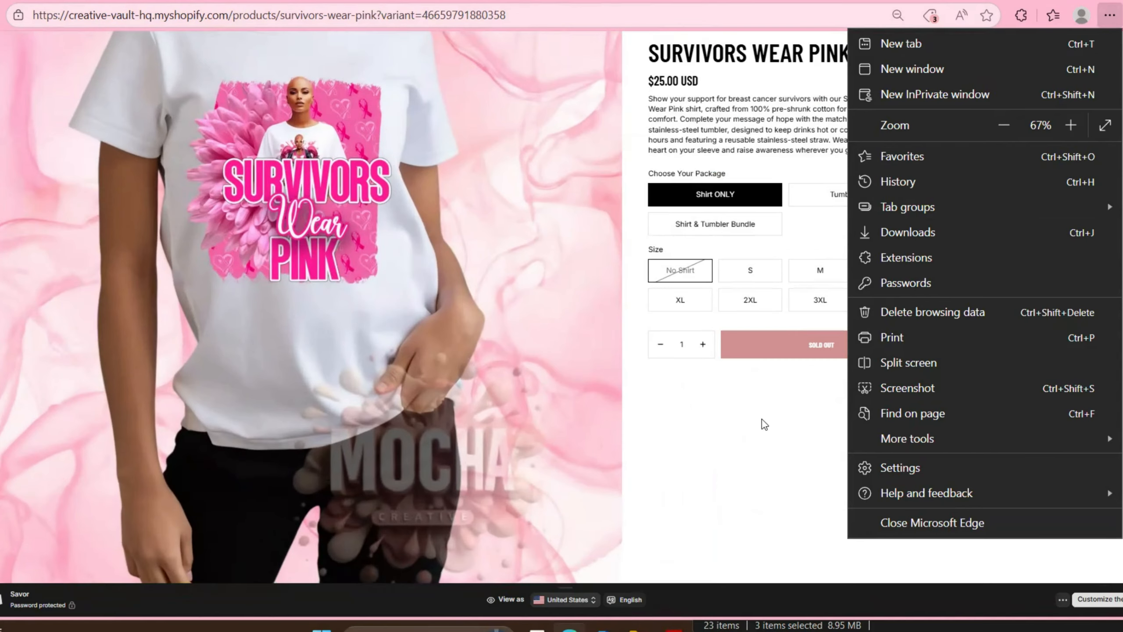
pyautogui.click(809, 108)
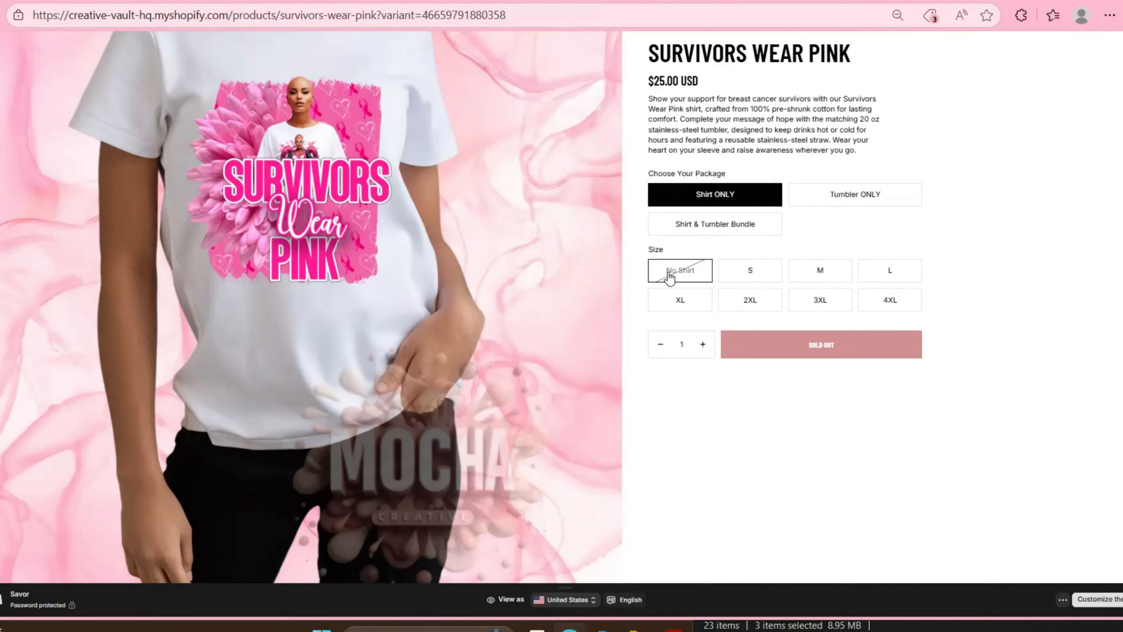
# Check the storefront price and availability of each Shirt ONLY size from S to 4XL.
pyautogui.click(749, 279)
pyautogui.click(810, 278)
pyautogui.click(890, 275)
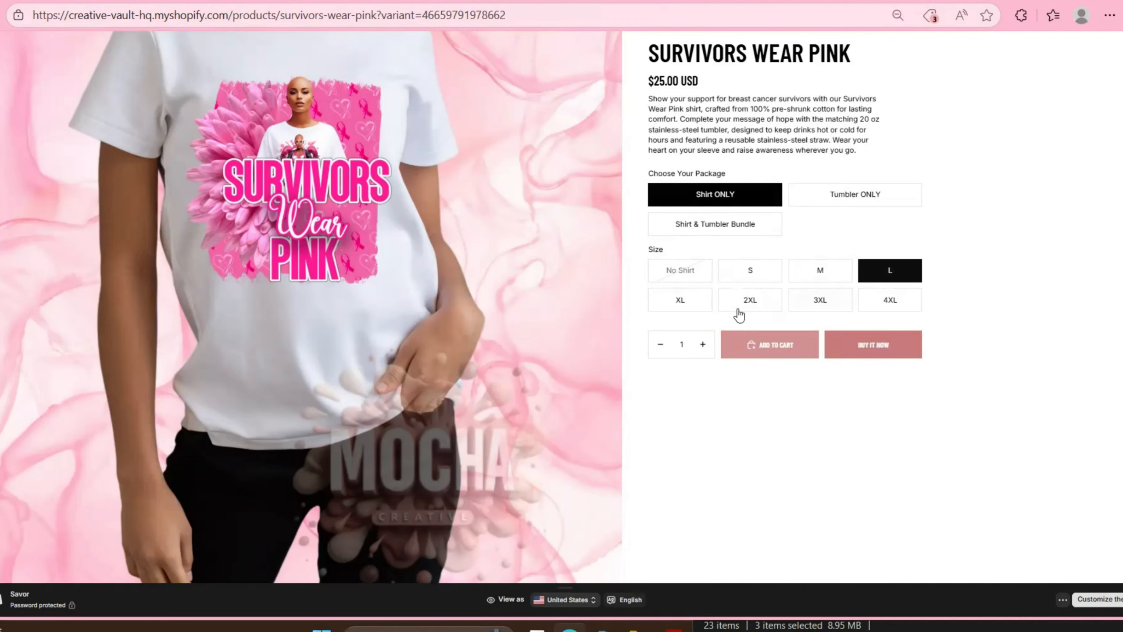
pyautogui.click(675, 301)
pyautogui.click(751, 305)
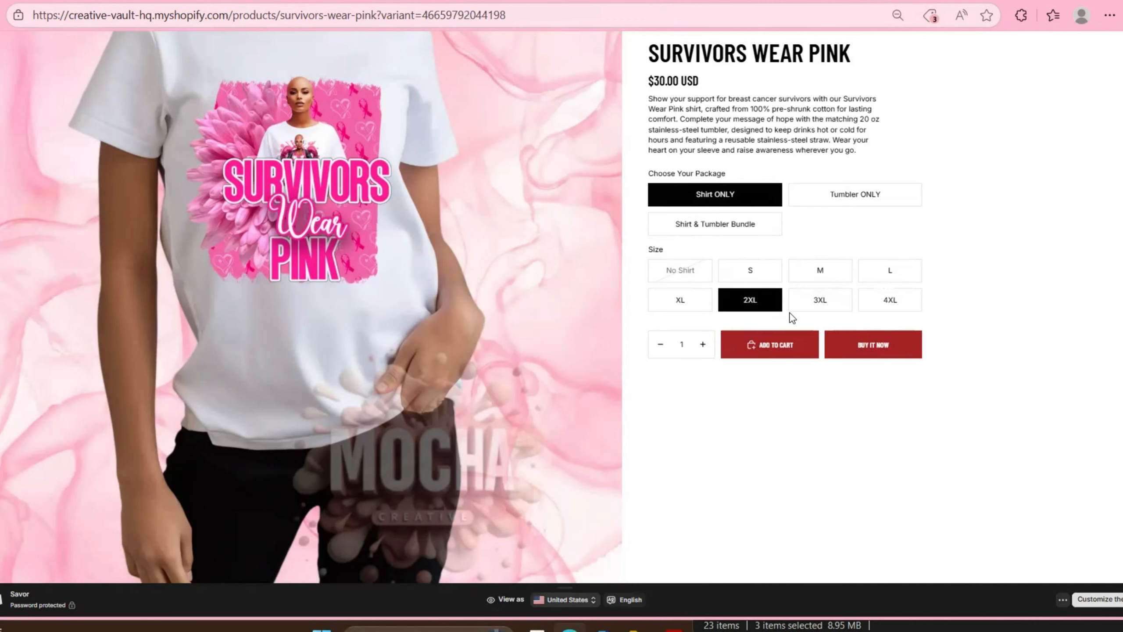
pyautogui.click(821, 305)
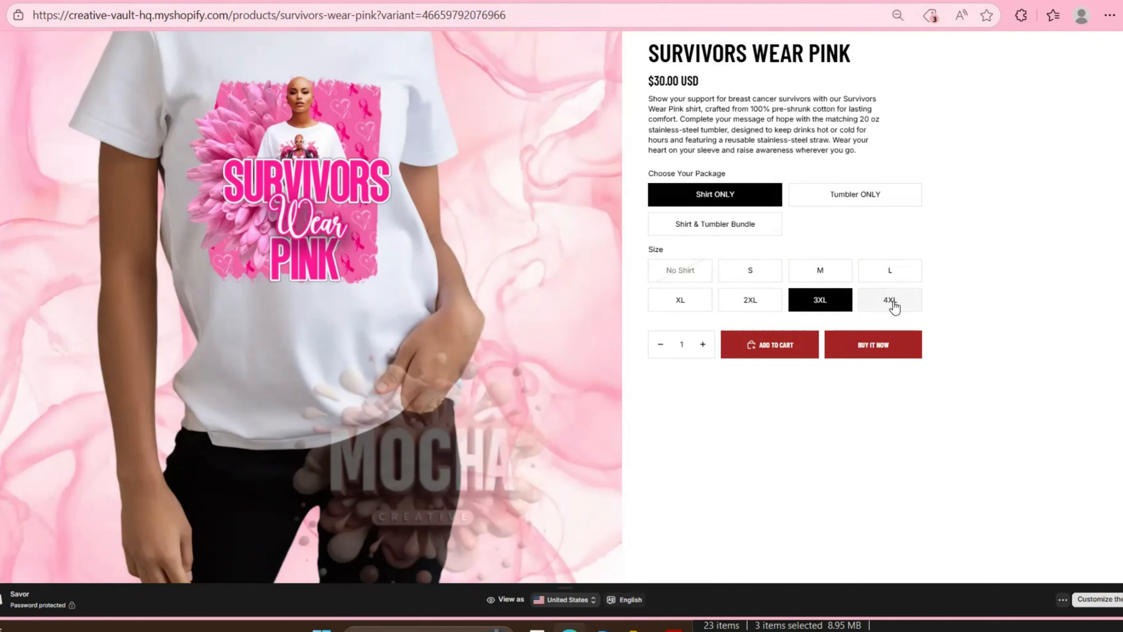
pyautogui.click(894, 302)
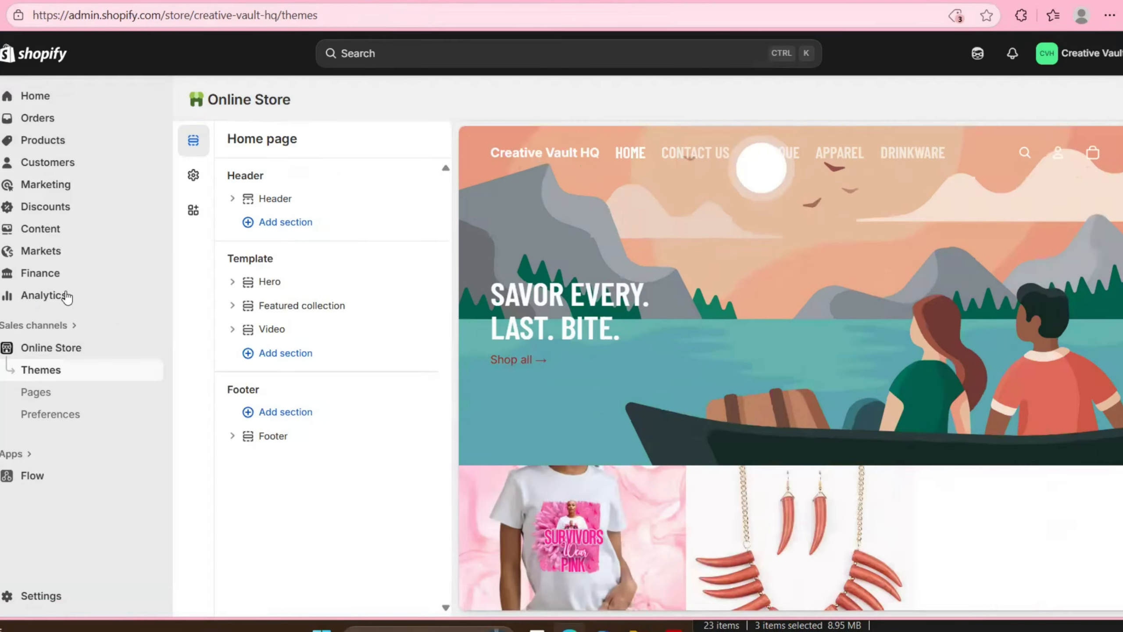
# Reopen the Survivors Wear Pink product in the store admin and check the Tumbler ONLY variants' prices and stock.
pyautogui.click(50, 141)
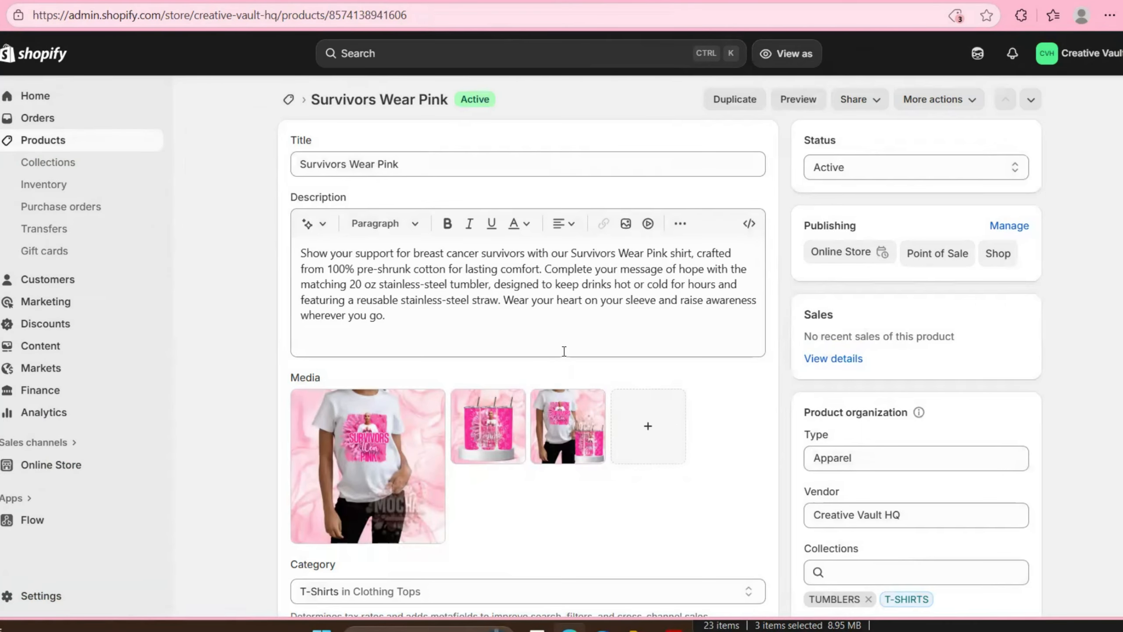
pyautogui.scroll(-15, 564, 351)
pyautogui.scroll(-2, 509, 288)
pyautogui.scroll(2, 443, 221)
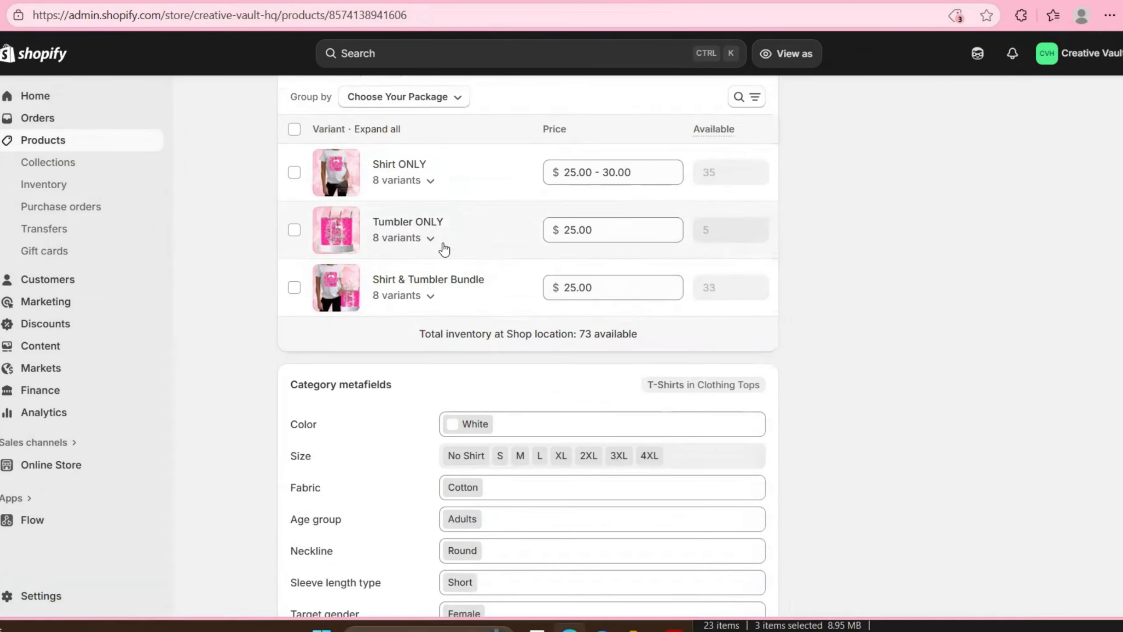
pyautogui.click(431, 241)
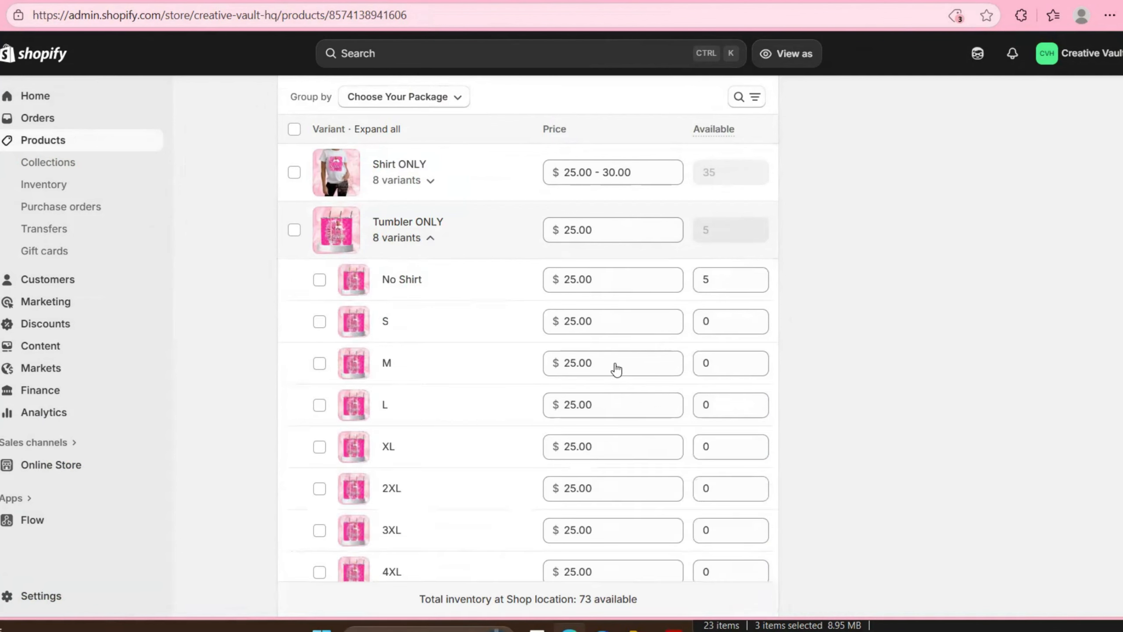
pyautogui.click(432, 242)
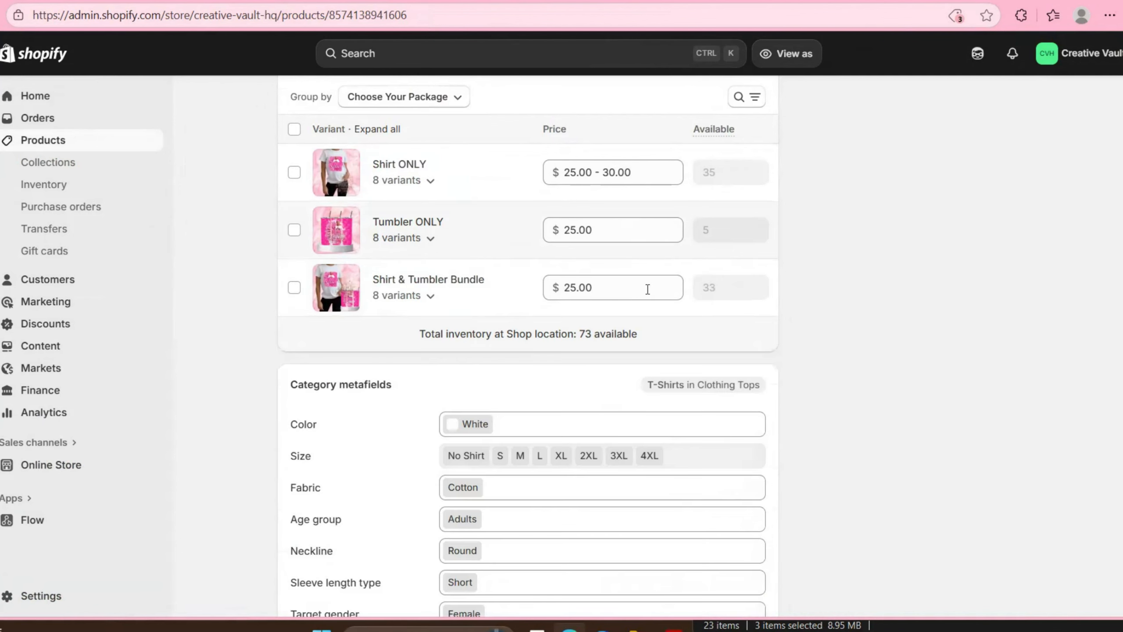
pyautogui.click(431, 240)
pyautogui.click(431, 239)
# Set the price of the Shirt & Tumbler Bundle variants in sizes S, M, L and XL to $45.
pyautogui.click(431, 296)
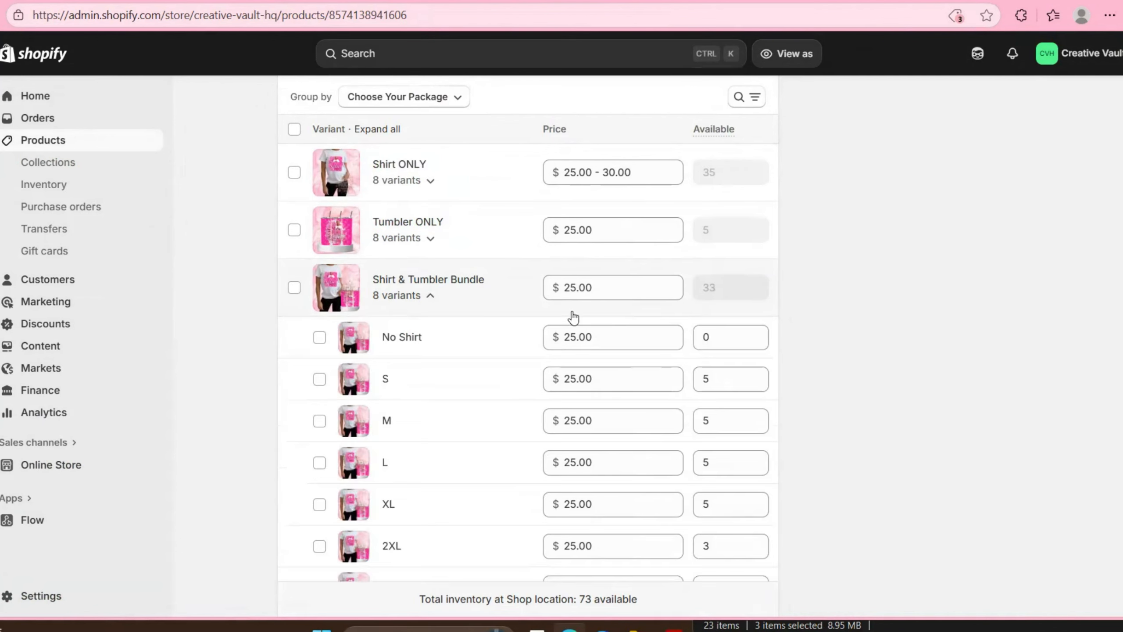
pyautogui.scroll(-2, 599, 334)
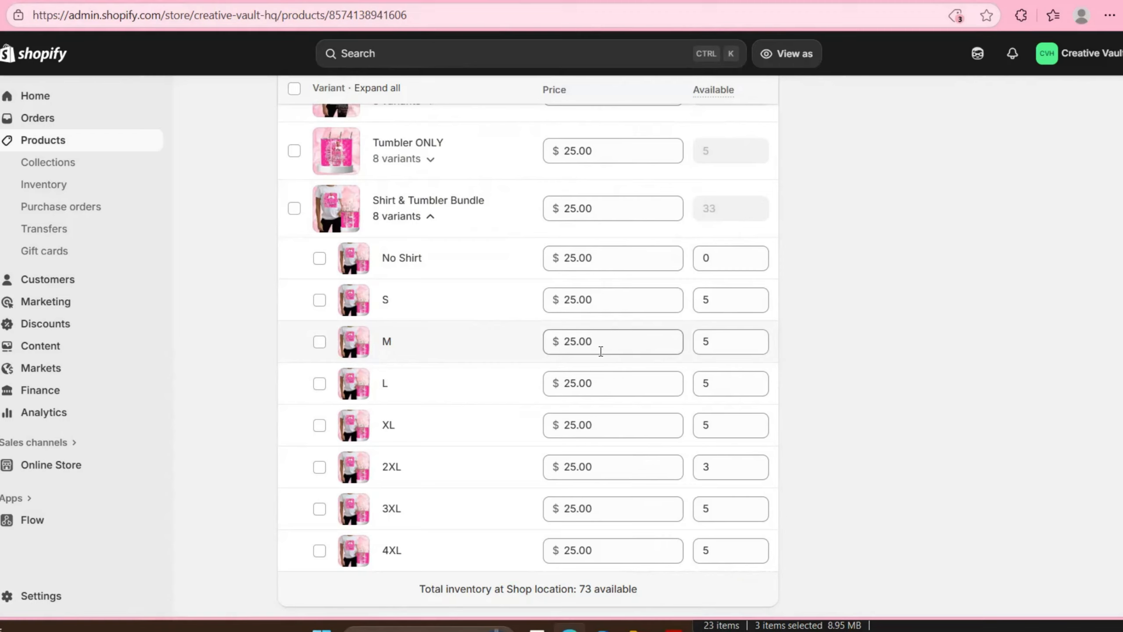
pyautogui.click(605, 303)
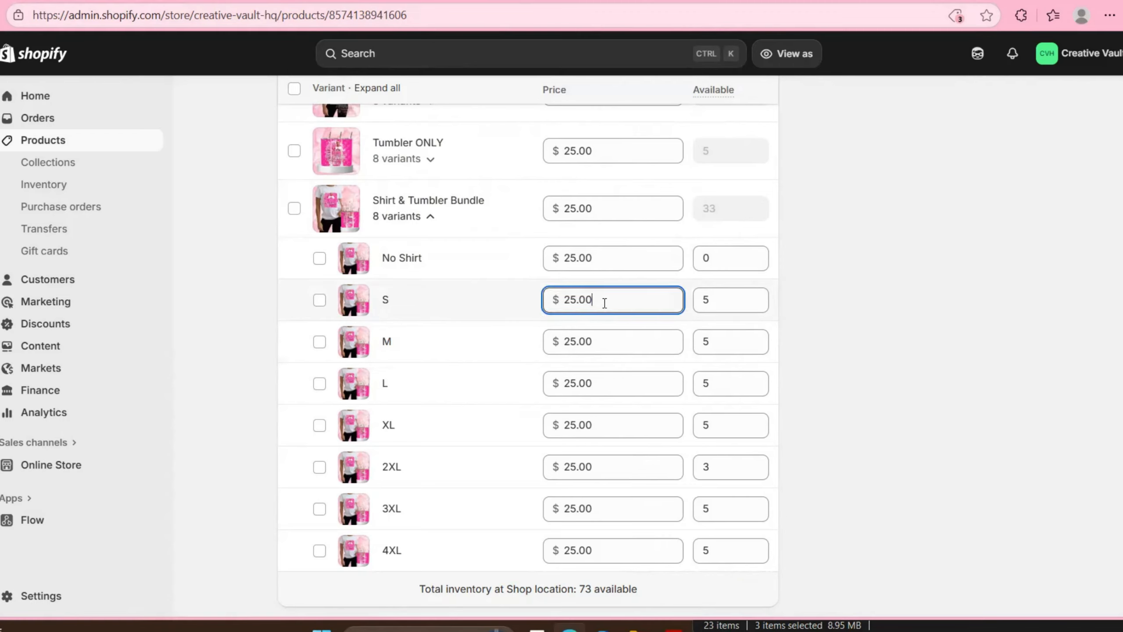
pyautogui.hotkey('ctrl', 'a')
pyautogui.write('45')
pyautogui.click(611, 338)
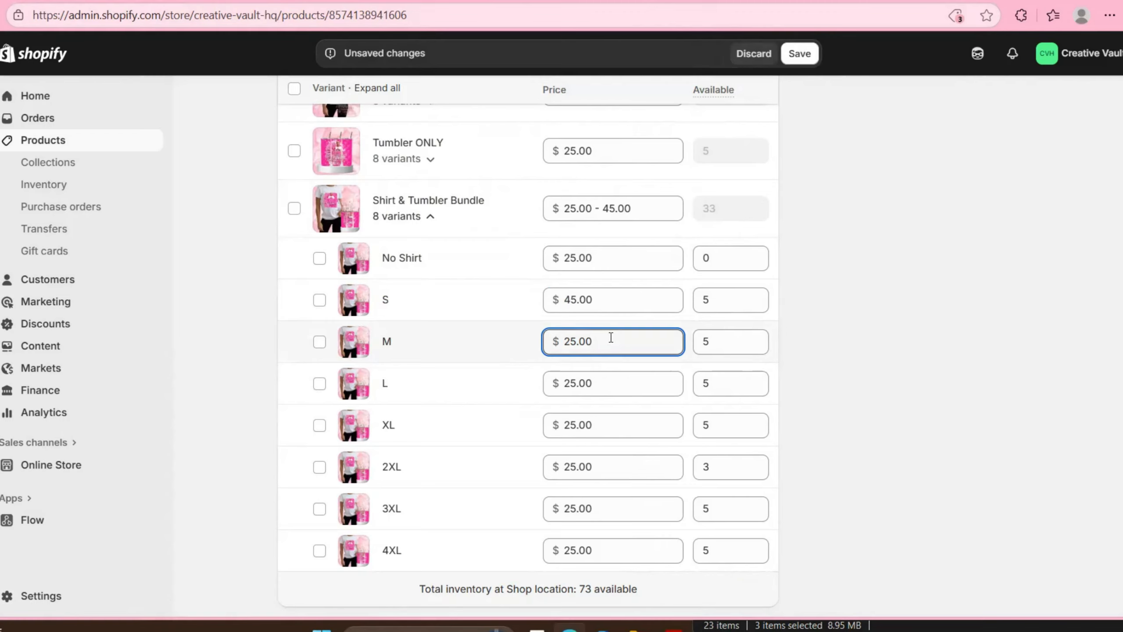
pyautogui.hotkey('ctrl', 'a')
pyautogui.write('45')
pyautogui.click(614, 389)
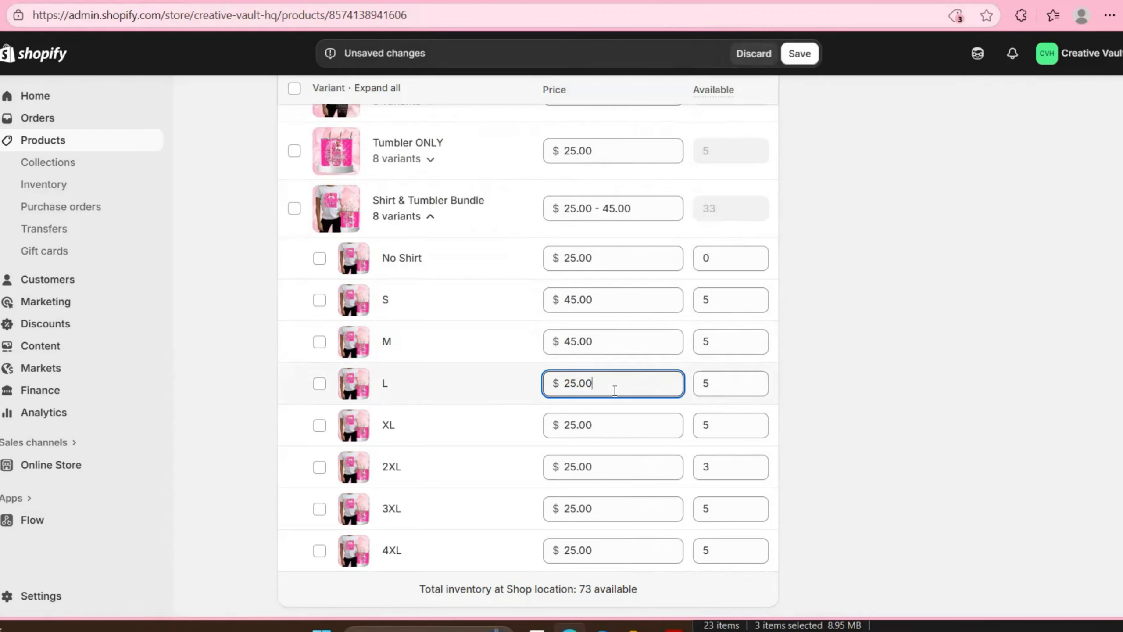
pyautogui.hotkey('ctrl', 'a')
pyautogui.write('45')
pyautogui.click(622, 425)
pyautogui.hotkey('ctrl', 'a')
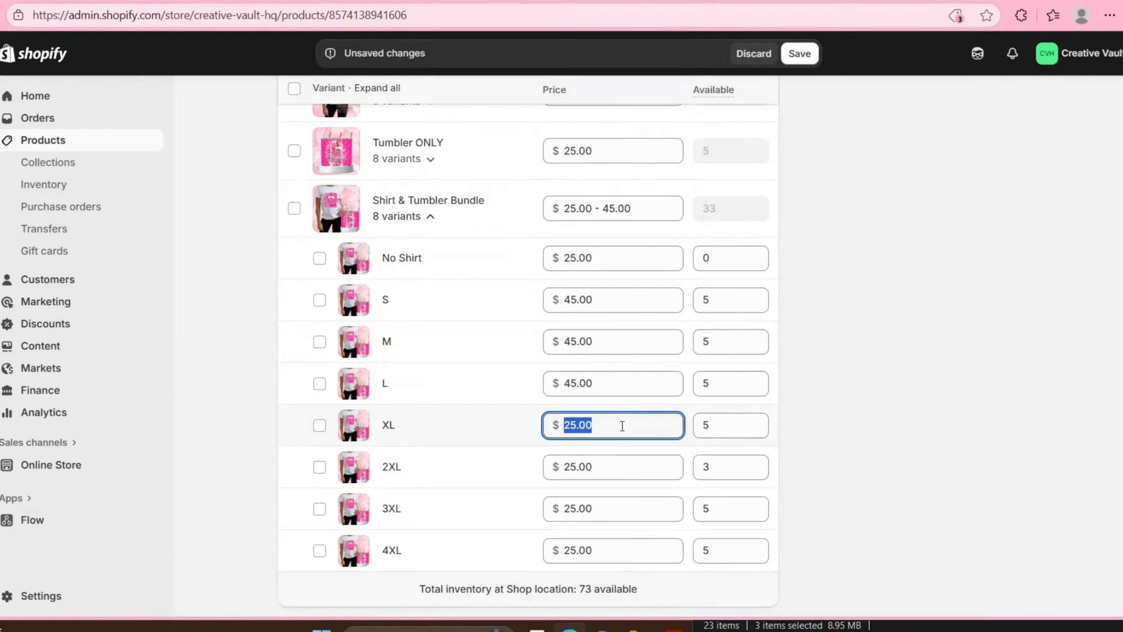
pyautogui.write('45')
# Set the bundle price to $50 for sizes 2XL, 3XL and 4XL and save the product.
pyautogui.click(598, 463)
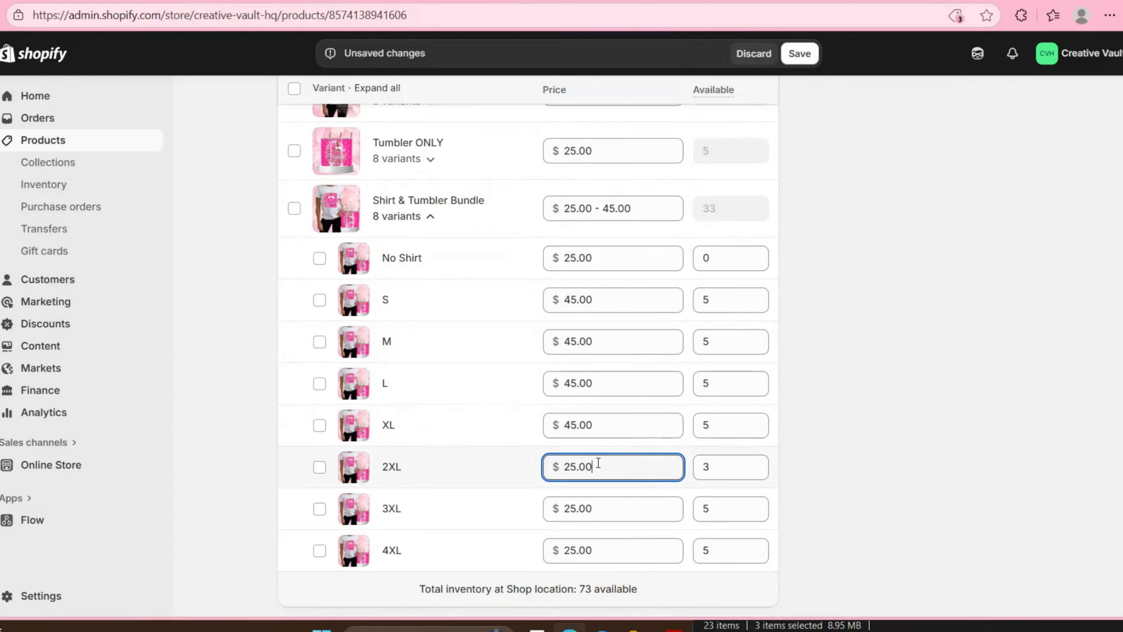
pyautogui.hotkey('ctrl', 'a')
pyautogui.write('50')
pyautogui.click(596, 505)
pyautogui.doubleClick(596, 505)
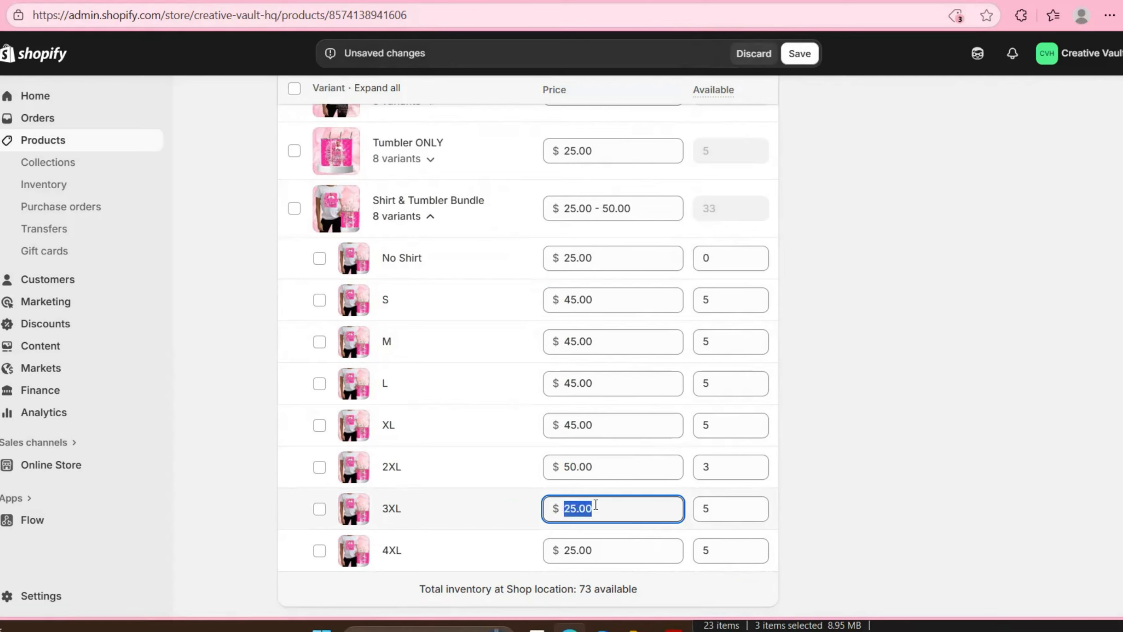
pyautogui.write('50')
pyautogui.doubleClick(607, 538)
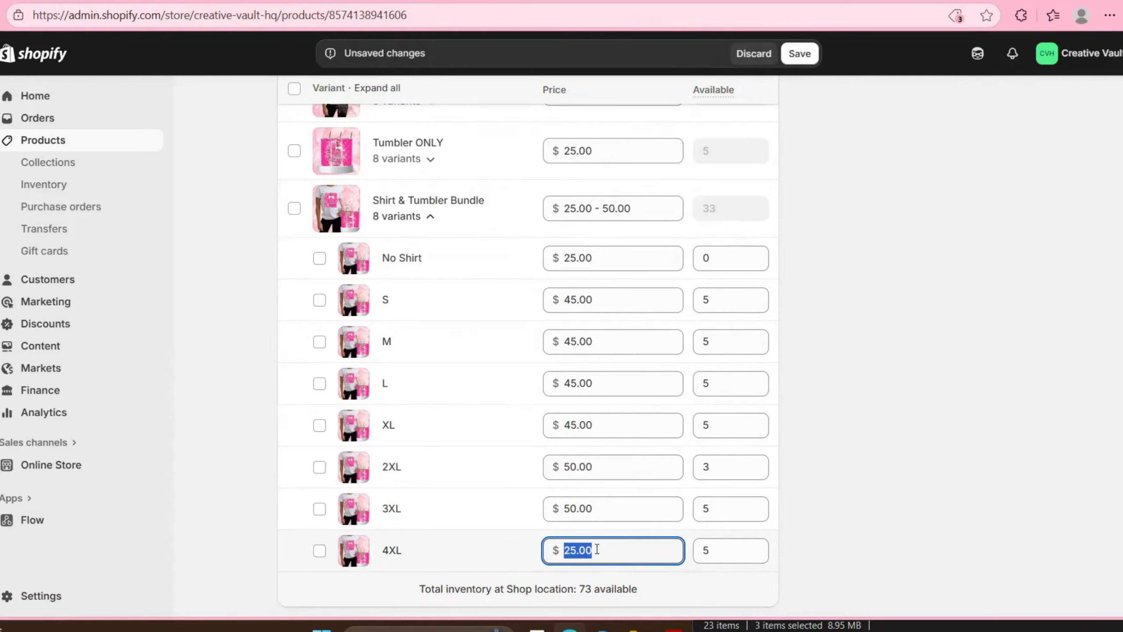
pyautogui.write('50')
pyautogui.click(799, 54)
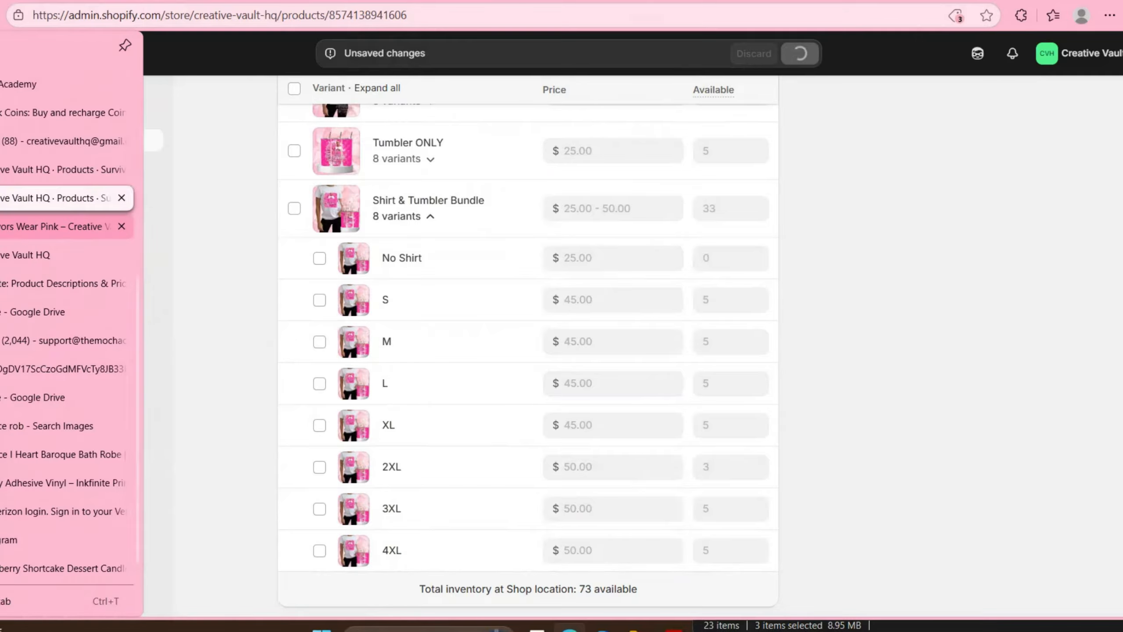
# Return to the Survivors Wear Pink storefront page and compare size S between the Shirt ONLY and Tumbler ONLY packages.
pyautogui.click(66, 194)
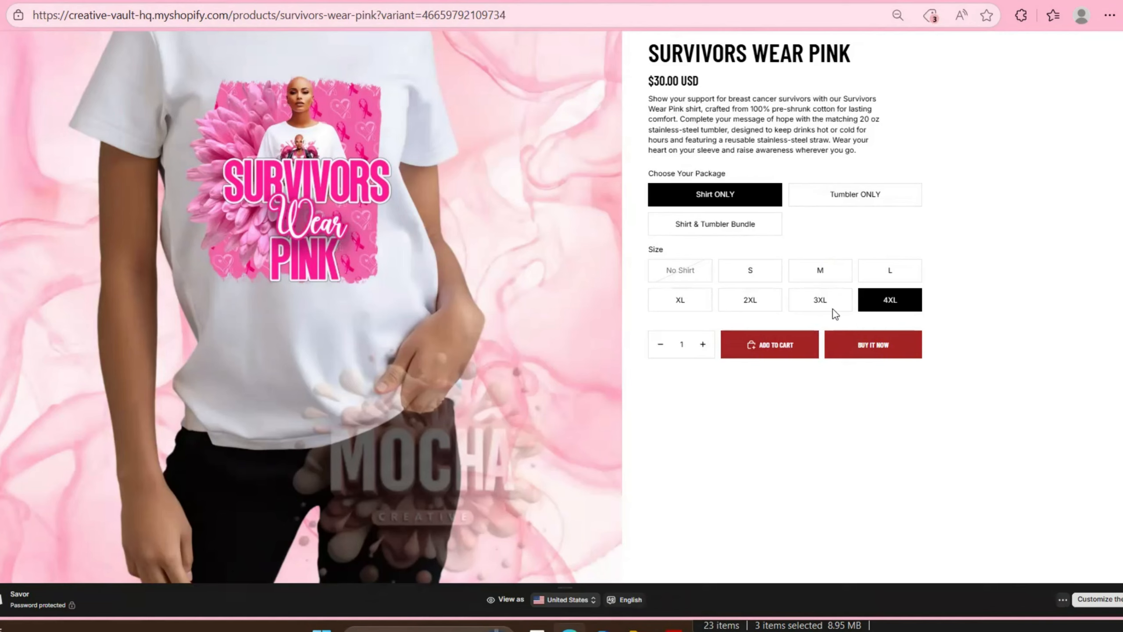
pyautogui.click(753, 275)
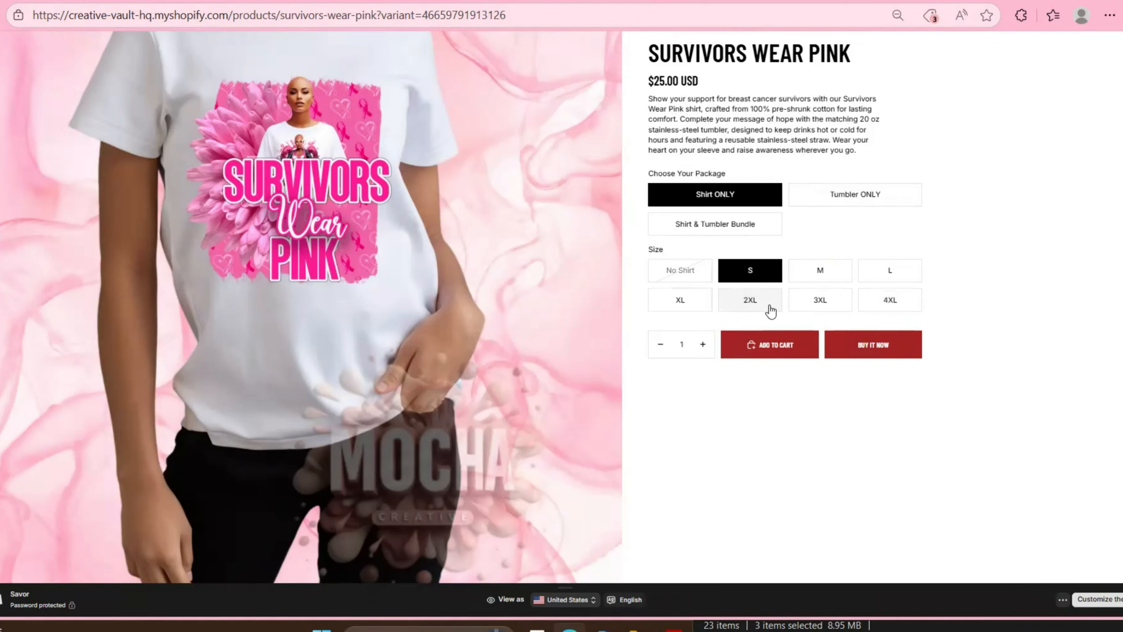
pyautogui.click(840, 195)
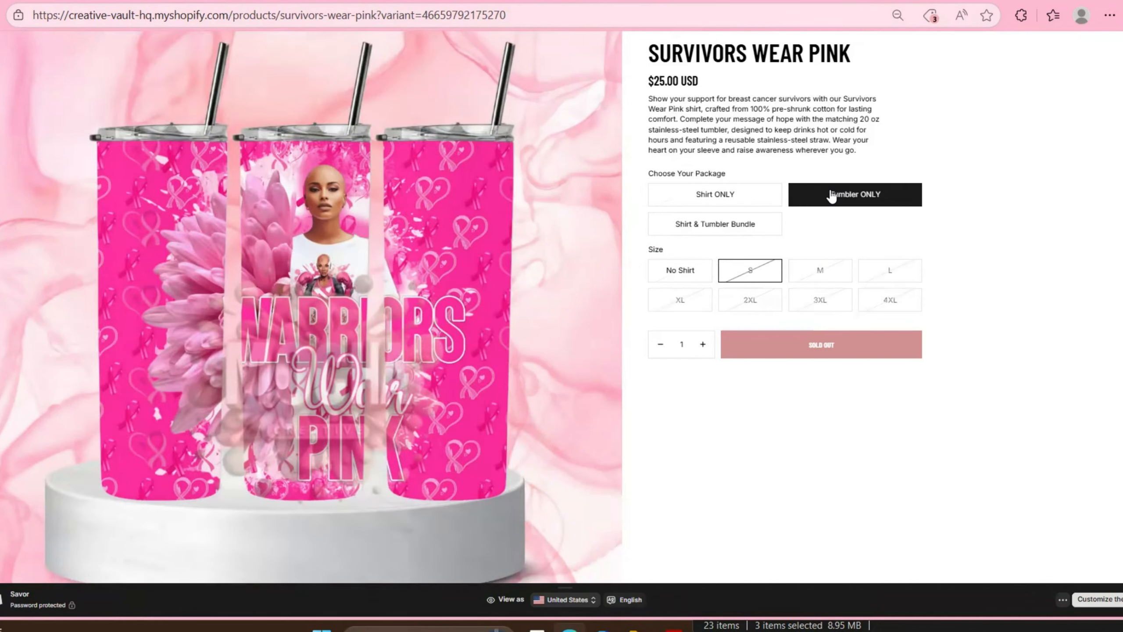
pyautogui.click(732, 203)
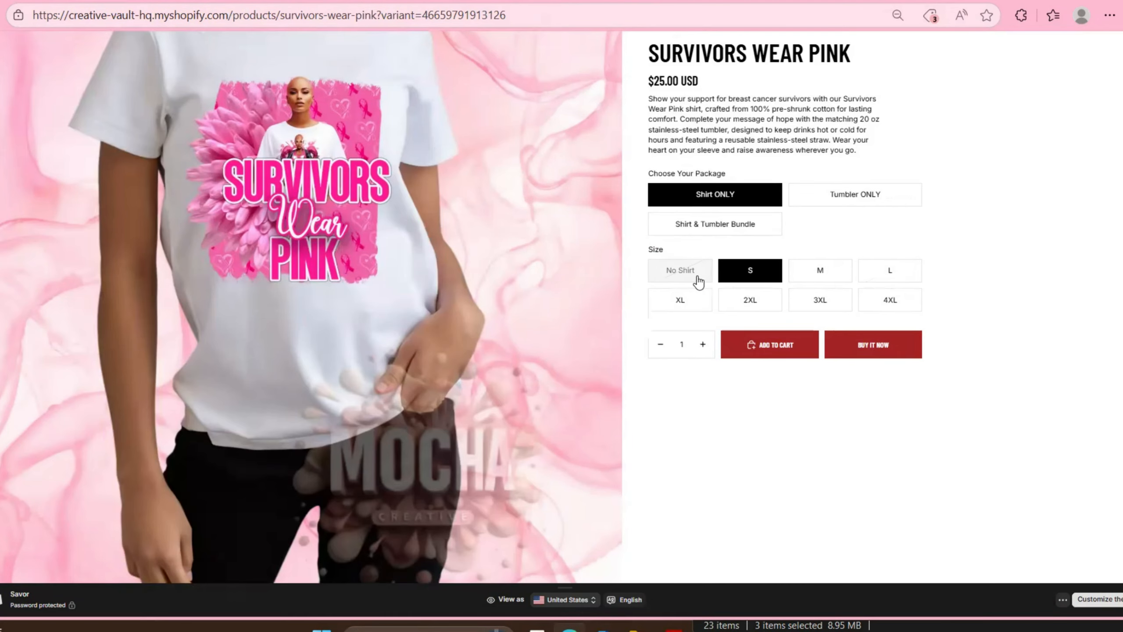
# Check the storefront availability of the Tumbler ONLY package across the shirt sizes and with the No Shirt option.
pyautogui.click(860, 198)
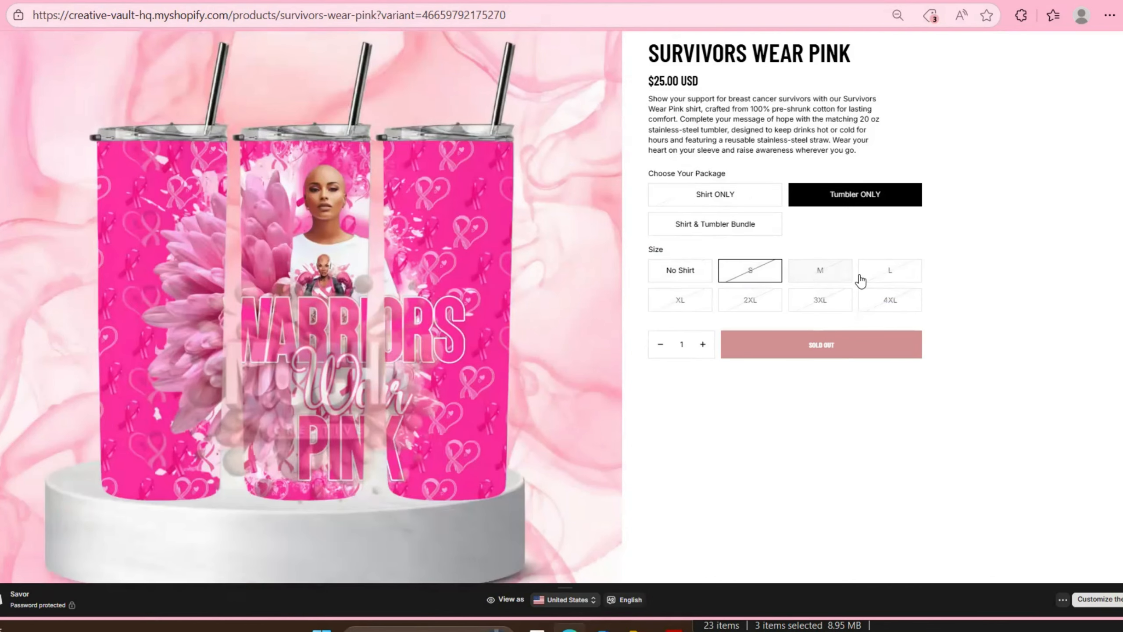
pyautogui.click(827, 276)
pyautogui.click(879, 278)
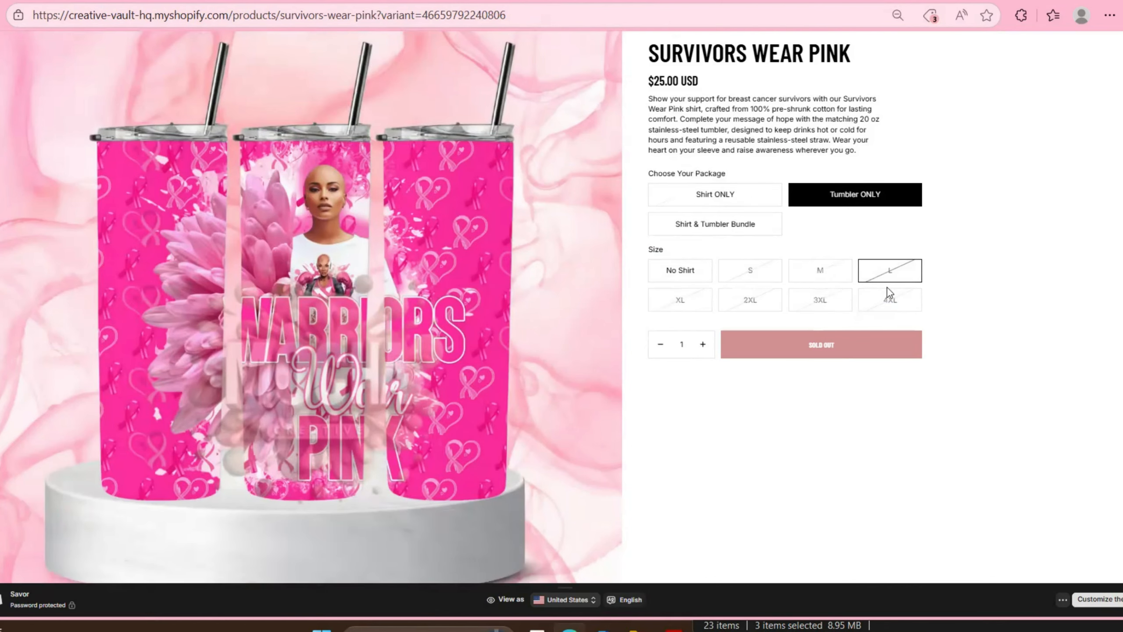
pyautogui.click(891, 301)
pyautogui.click(826, 306)
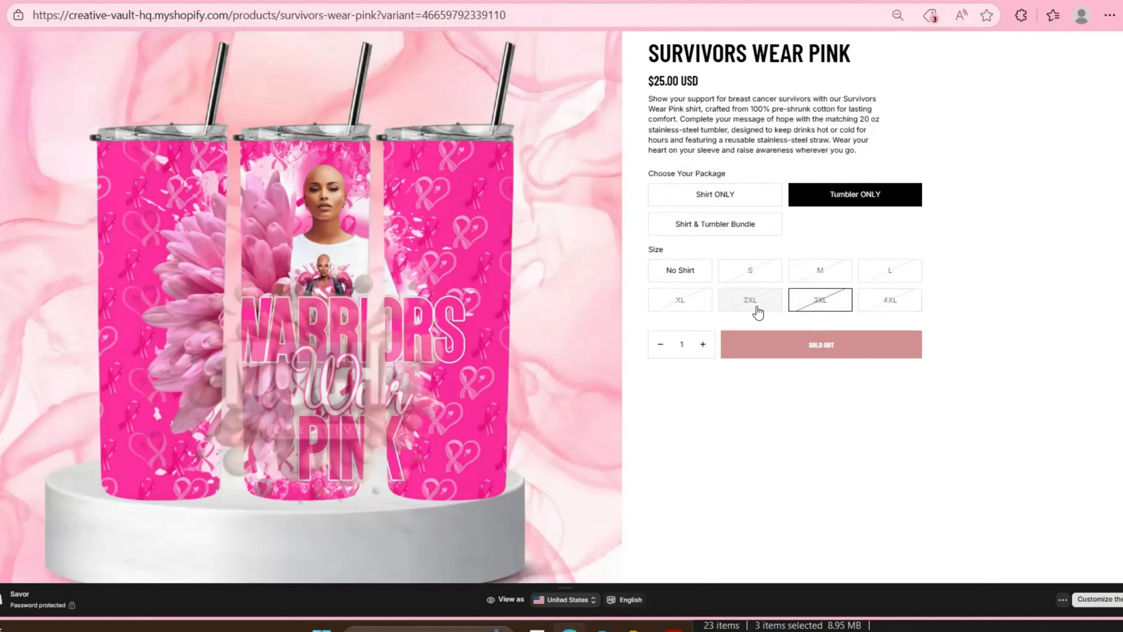
pyautogui.click(753, 308)
pyautogui.click(754, 275)
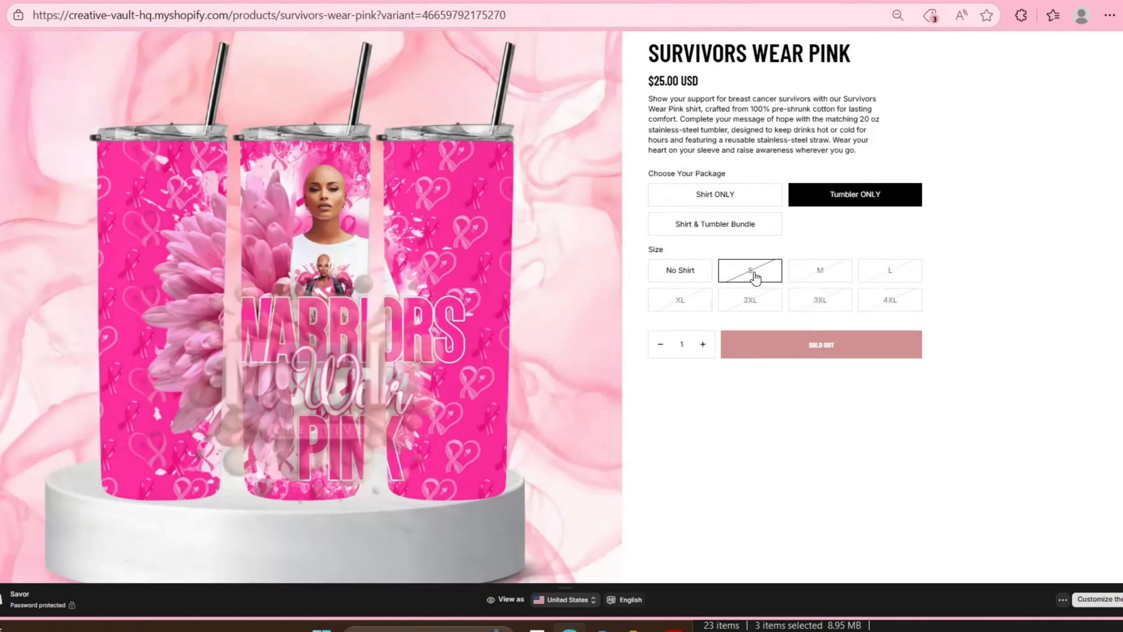
pyautogui.click(687, 278)
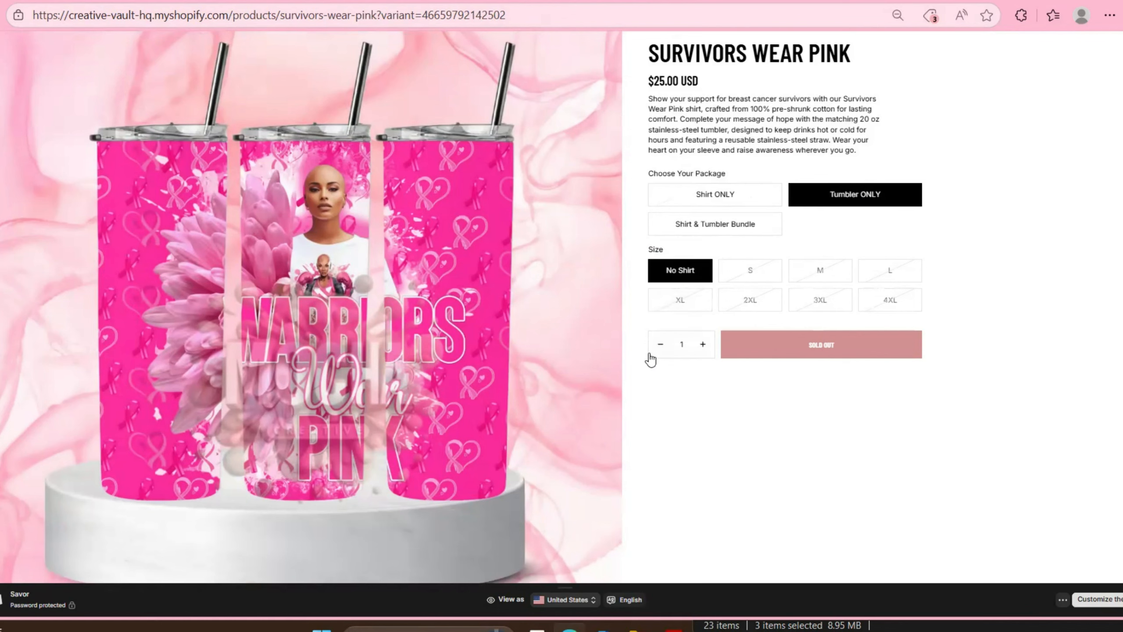
# Check the storefront price and availability of the Shirt & Tumbler Bundle for No Shirt and each size from S to 4XL.
pyautogui.click(715, 231)
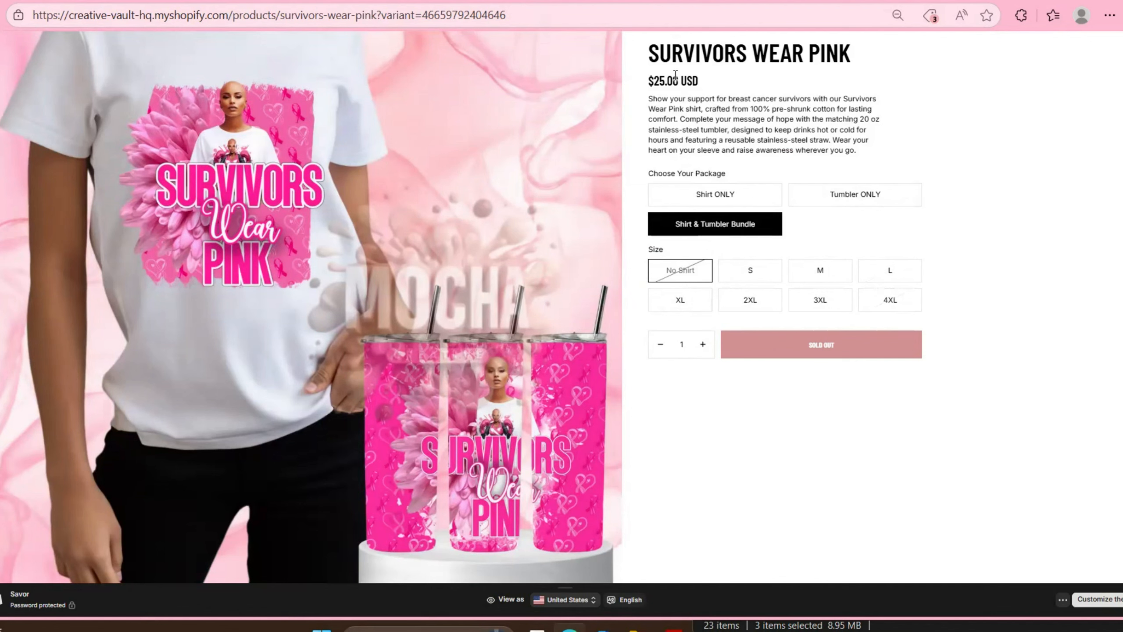
pyautogui.click(754, 275)
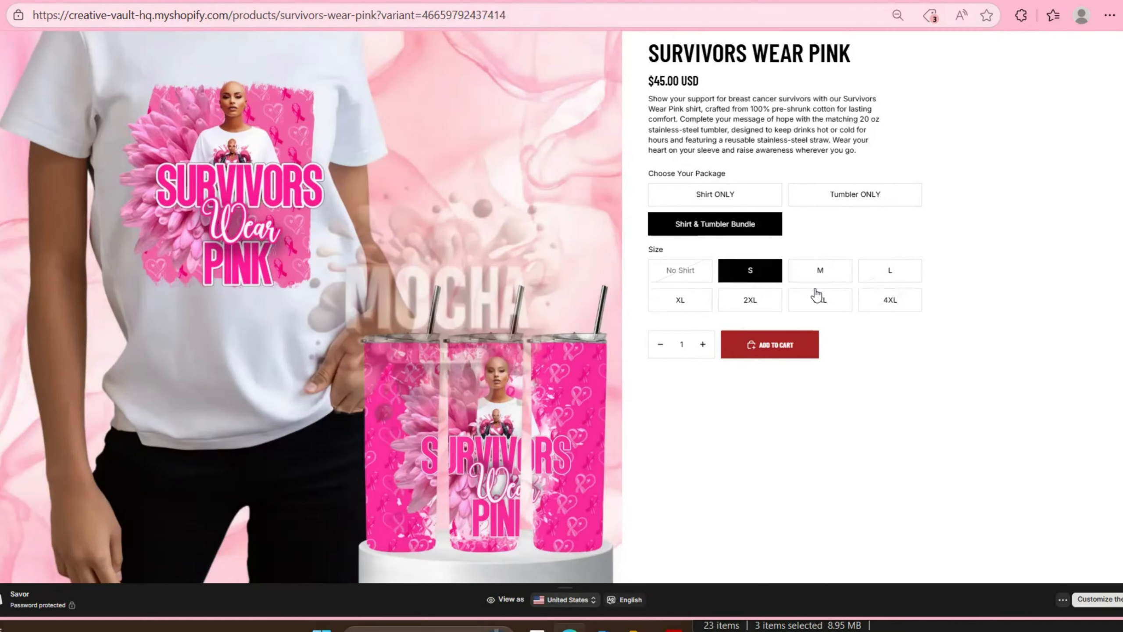
pyautogui.click(820, 272)
pyautogui.click(891, 277)
pyautogui.click(674, 305)
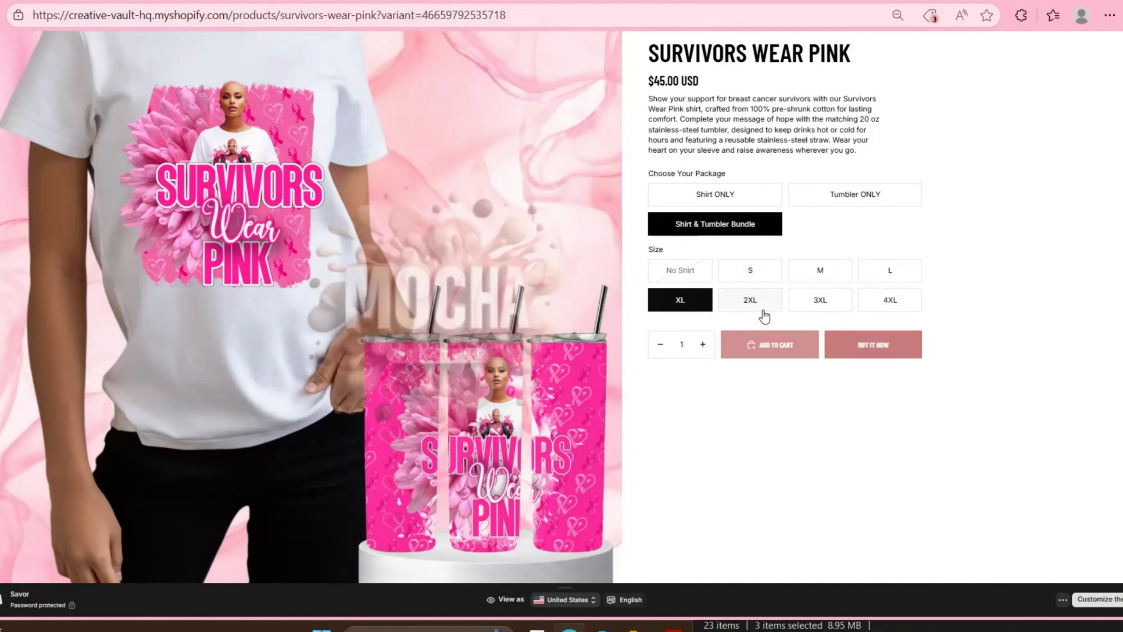
pyautogui.click(760, 307)
pyautogui.click(825, 306)
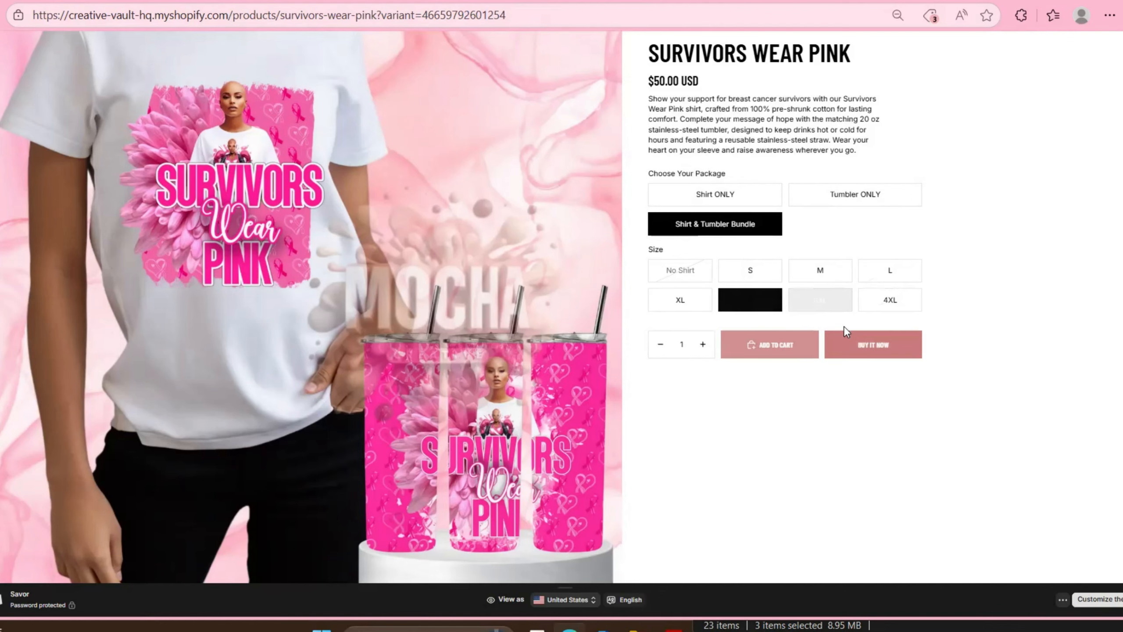
pyautogui.click(889, 307)
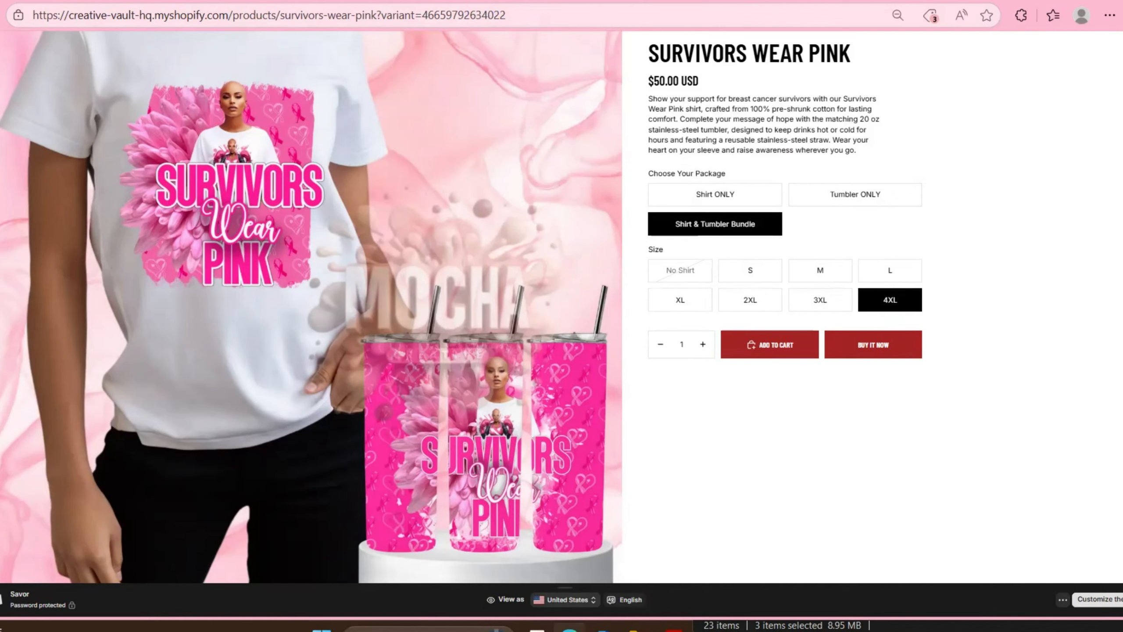
# Open the Tusk Tundra product in the store admin and review its color variants, prices and stock.
pyautogui.hotkey('ctrl', 'Tab')
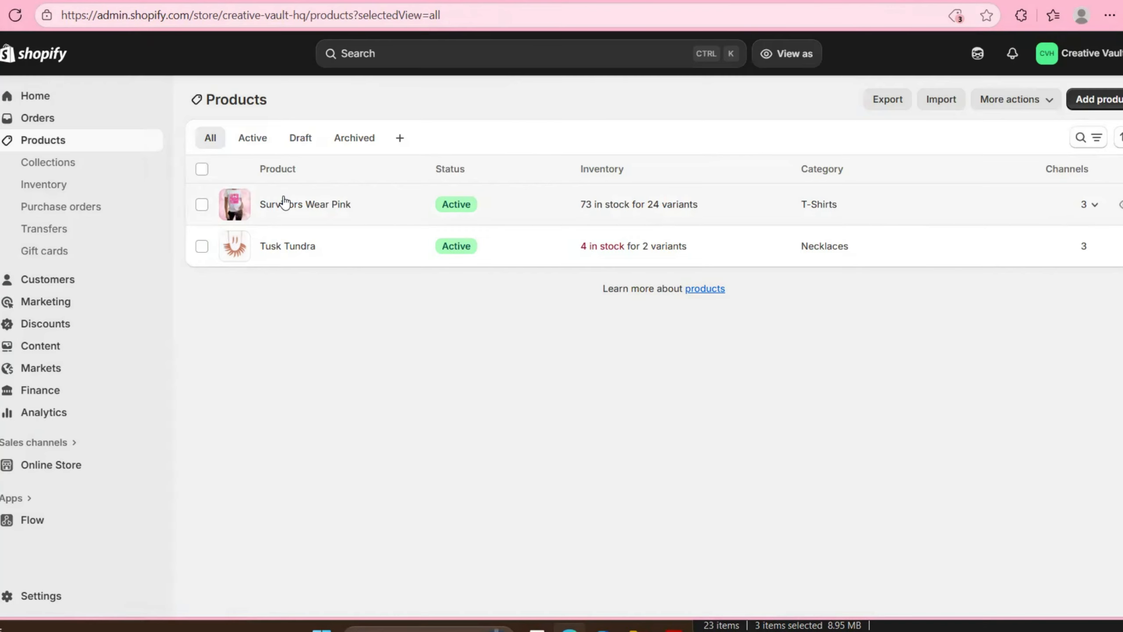
pyautogui.click(287, 246)
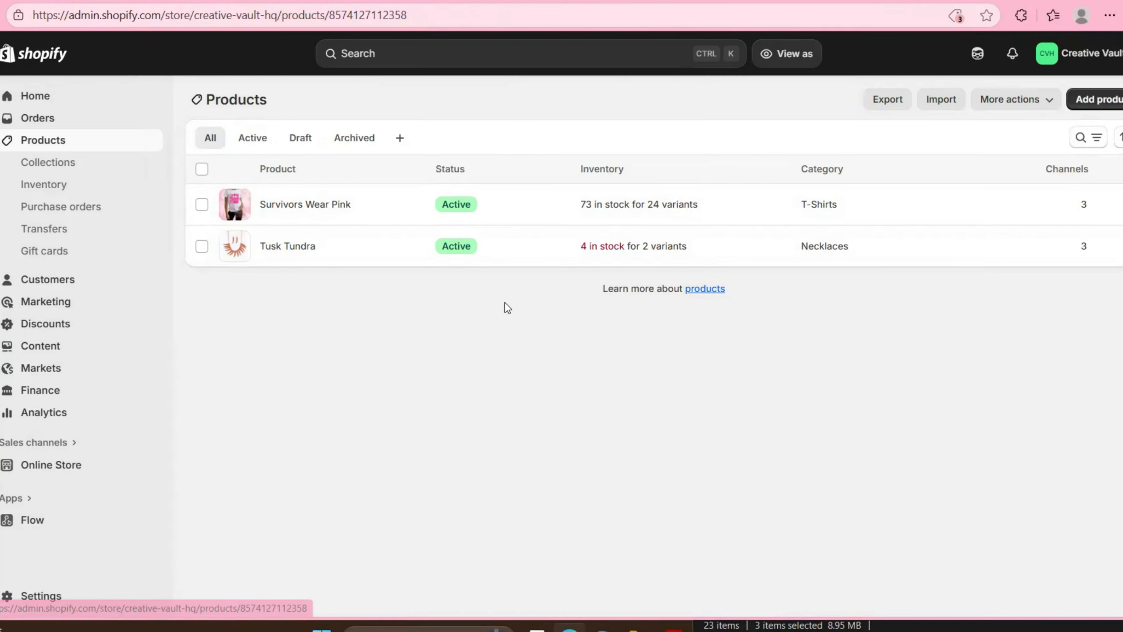
pyautogui.scroll(-7, 484, 337)
pyautogui.scroll(-5, 465, 340)
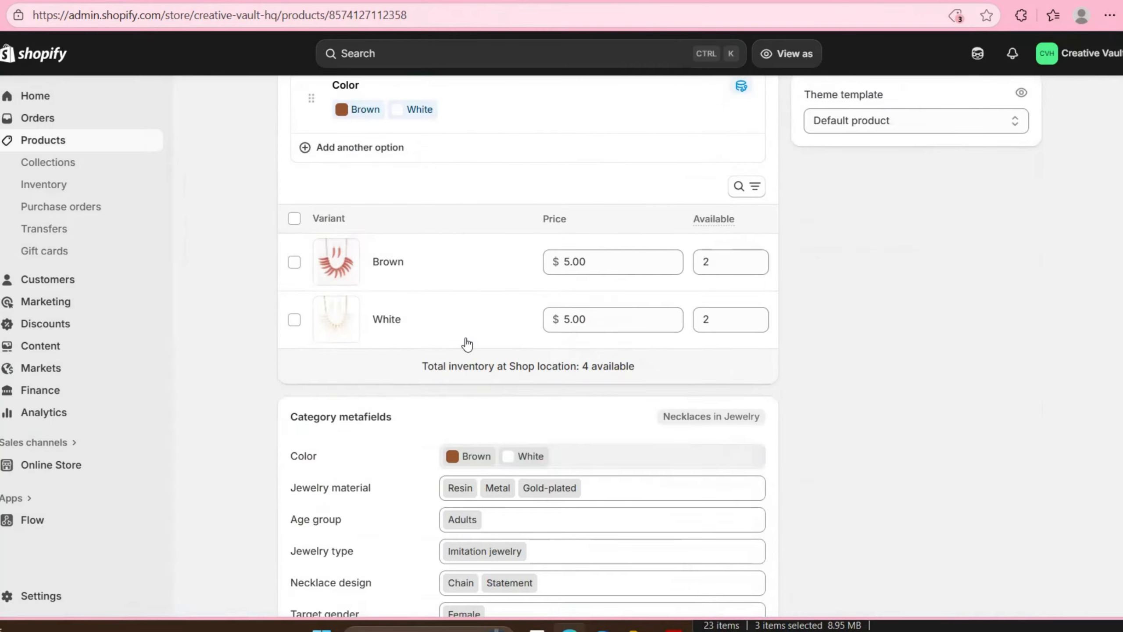
pyautogui.scroll(15, 464, 344)
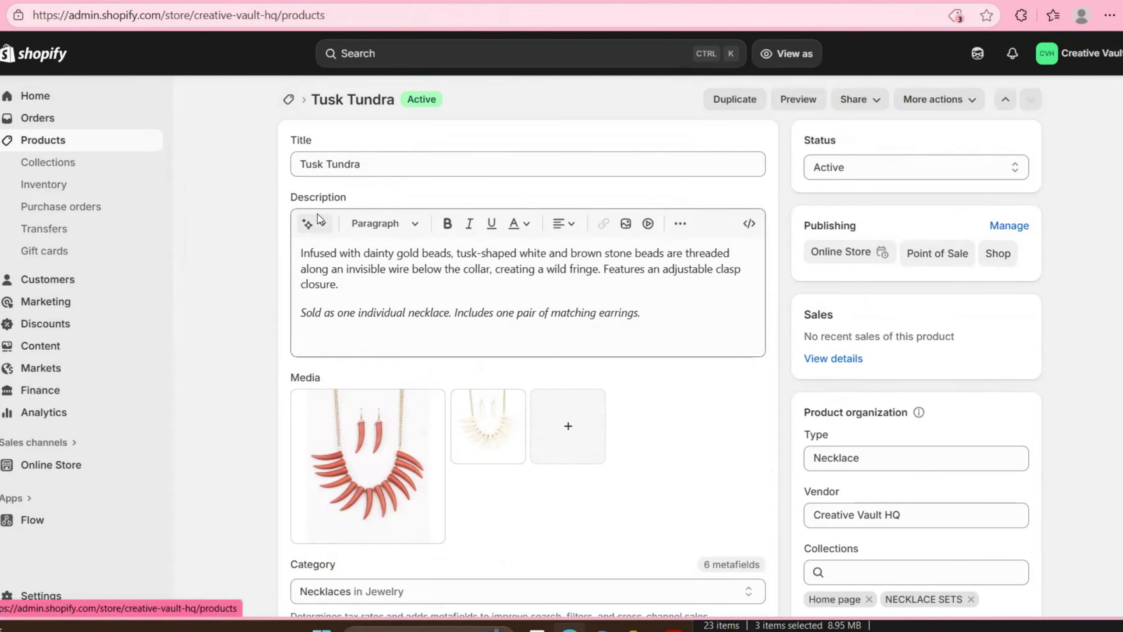
# Open the Survivors Wear Pink product from the product list and review its package variants' price ranges and stock.
pyautogui.click(335, 213)
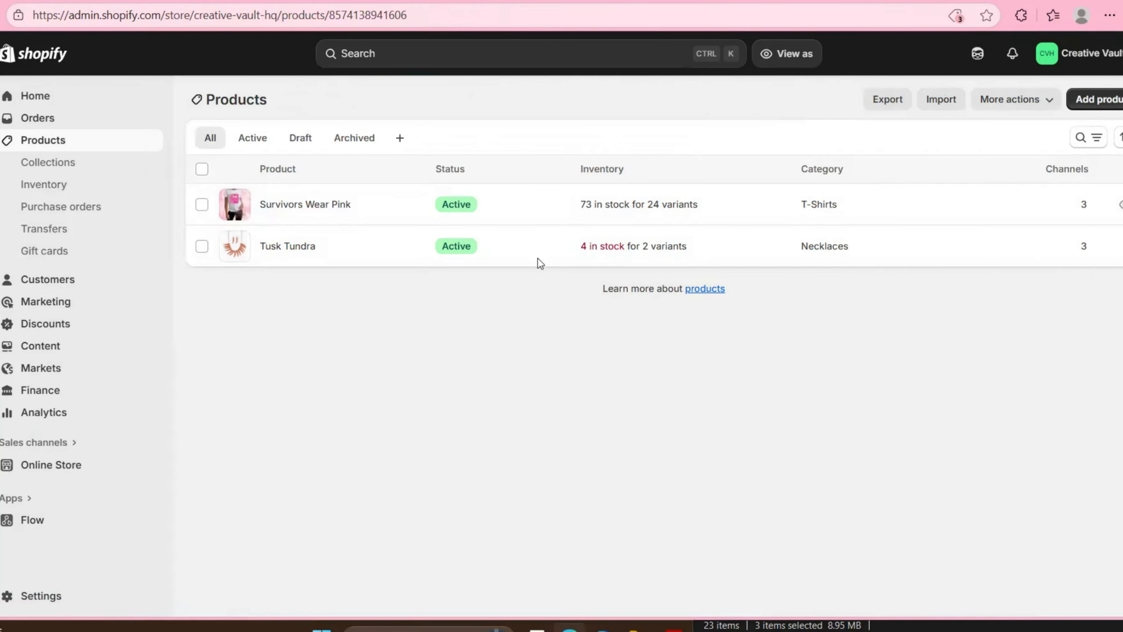
pyautogui.scroll(-10, 538, 258)
pyautogui.scroll(-3, 426, 291)
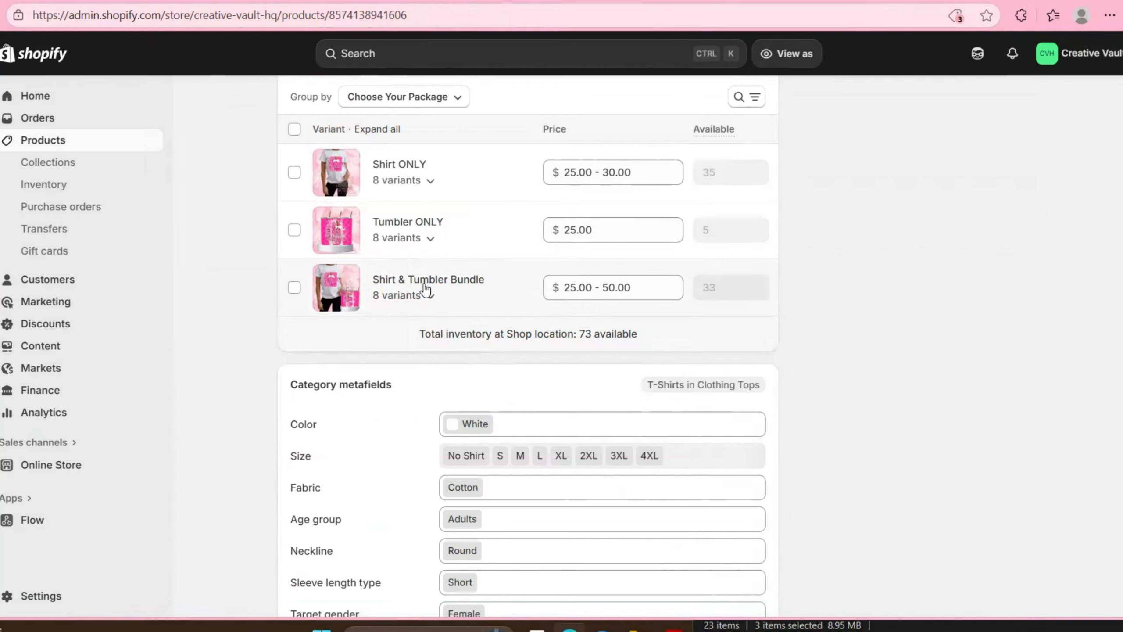
pyautogui.scroll(10, 424, 287)
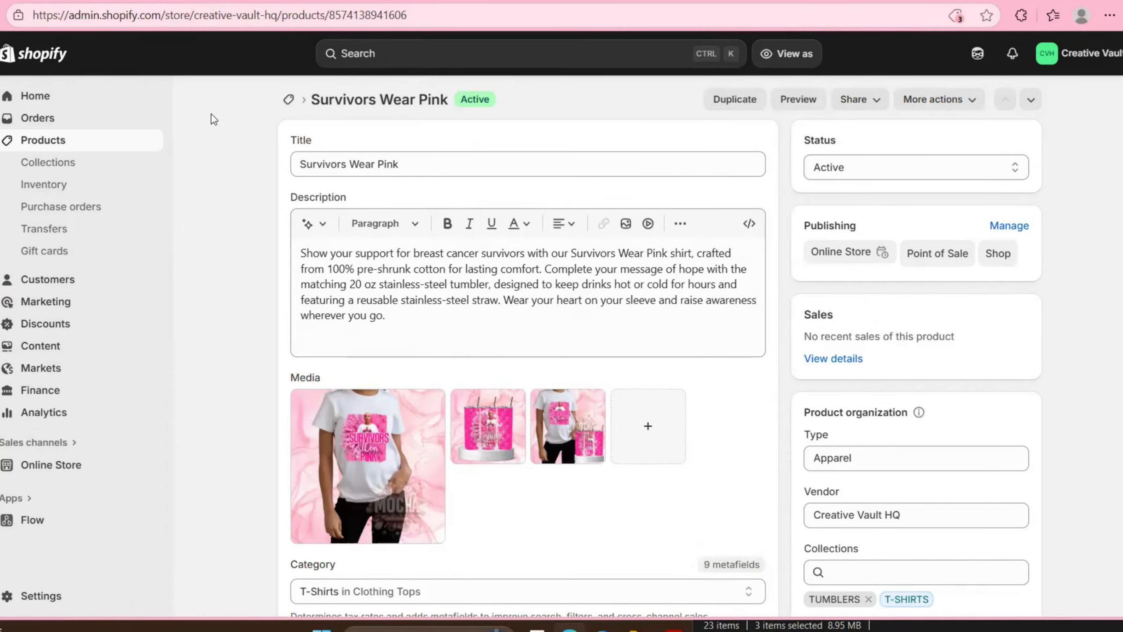
# Return to the storefront page and compare the No Shirt option's availability under Shirt ONLY and Tumbler ONLY.
pyautogui.click(42, 226)
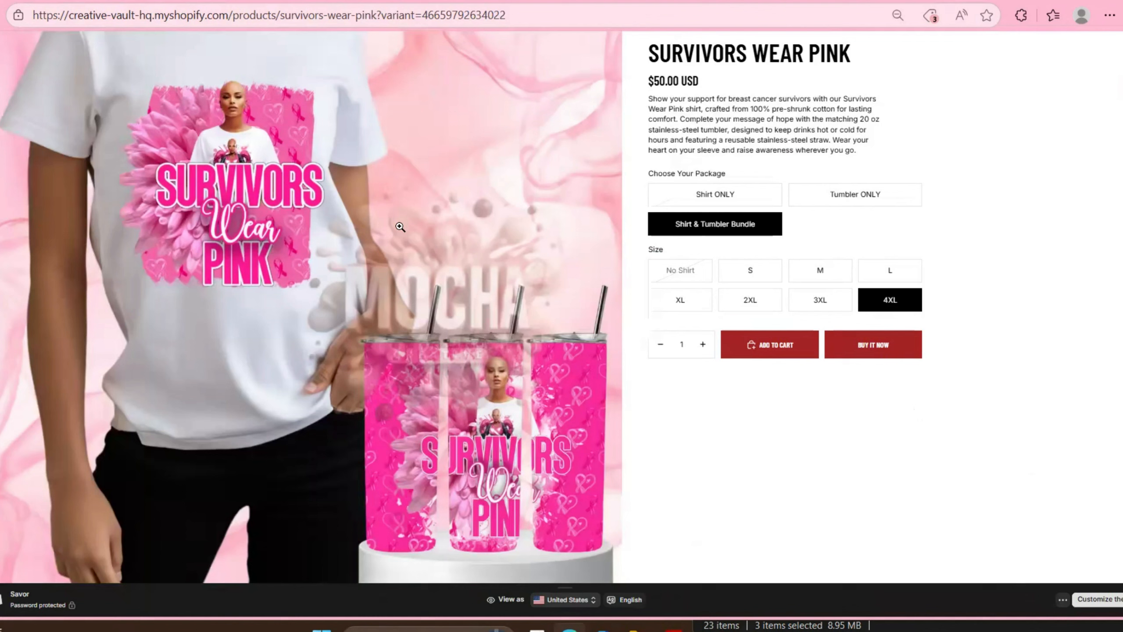
pyautogui.click(682, 204)
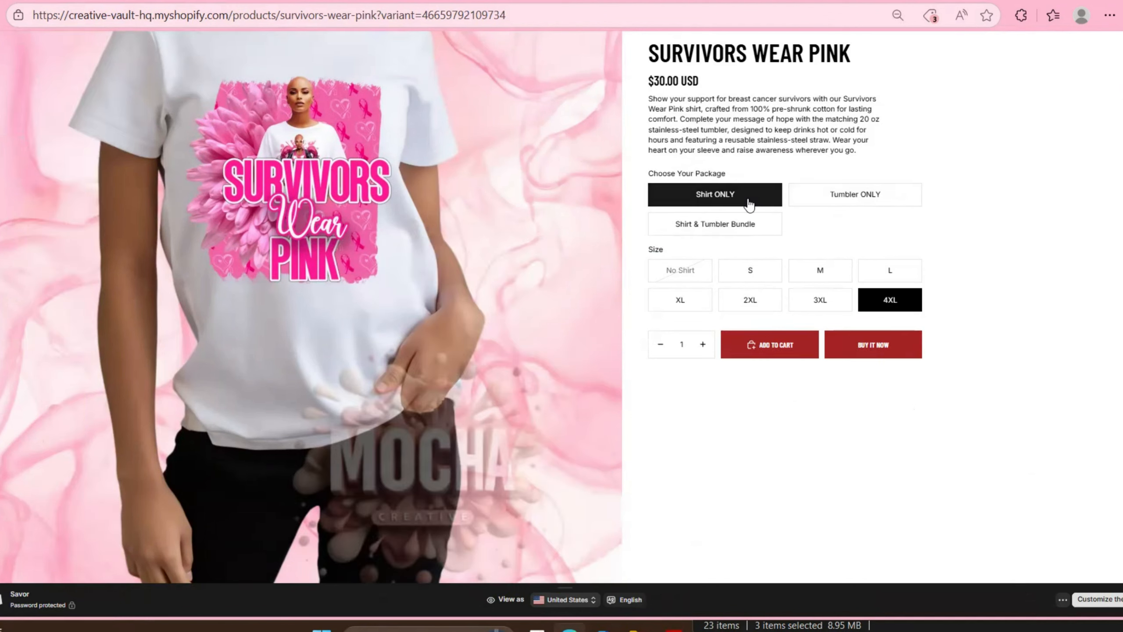
pyautogui.click(677, 277)
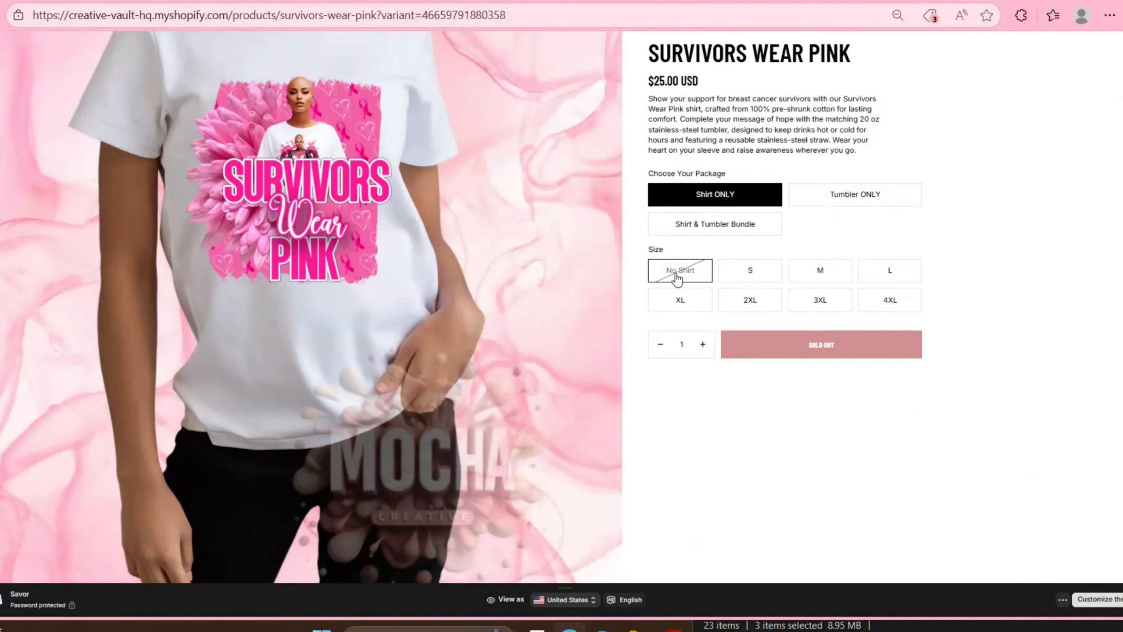
pyautogui.click(819, 199)
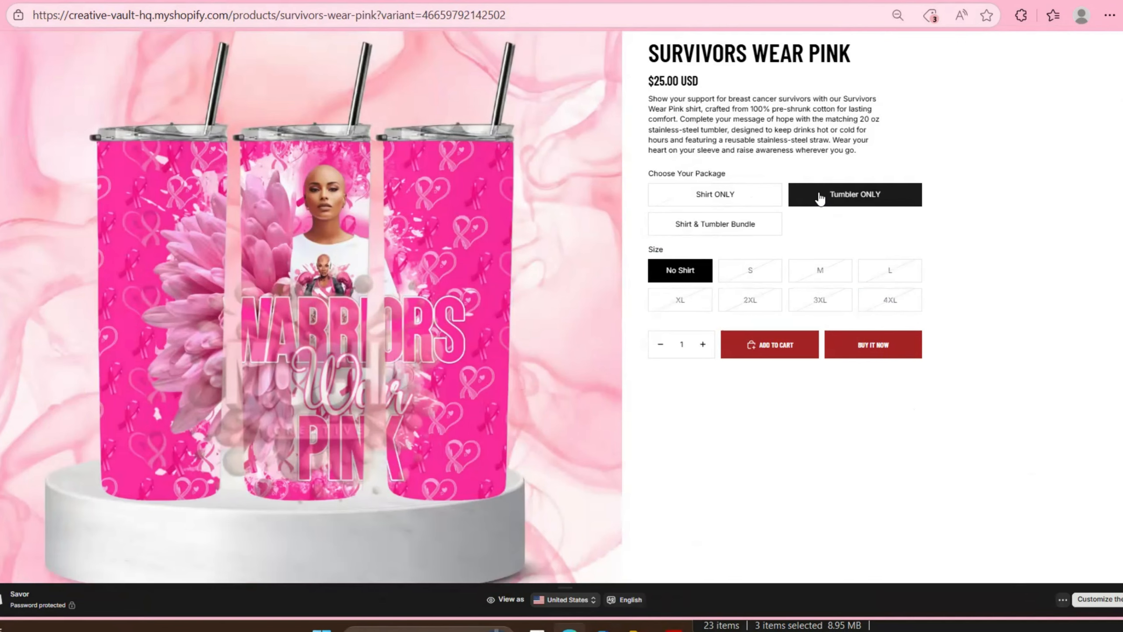
# Open the storefront home page, browse the navigation categories, and check the TUMBLERS and T-SHIRTS collections for Survivors Wear Pink.
pyautogui.scroll(2, 898, 161)
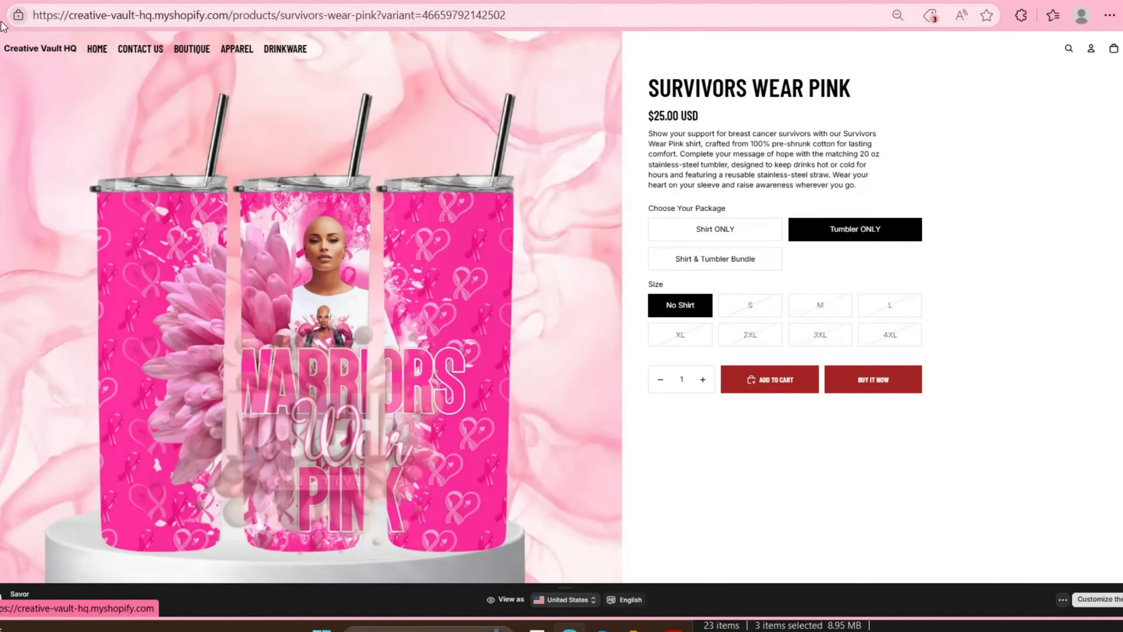
pyautogui.click(52, 49)
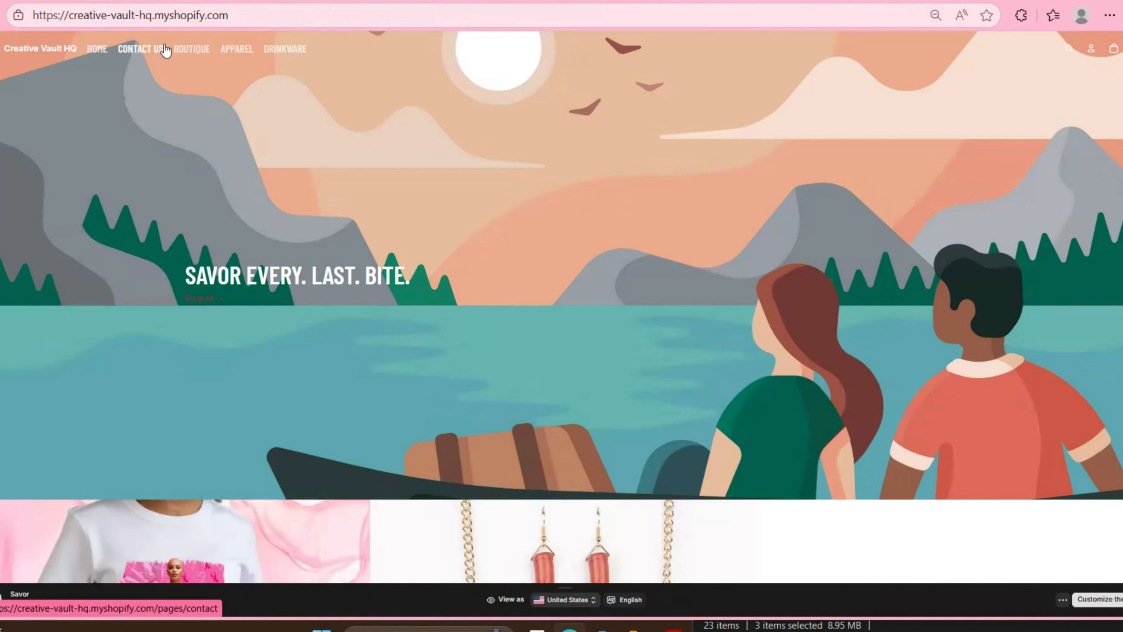
pyautogui.moveTo(179, 54)
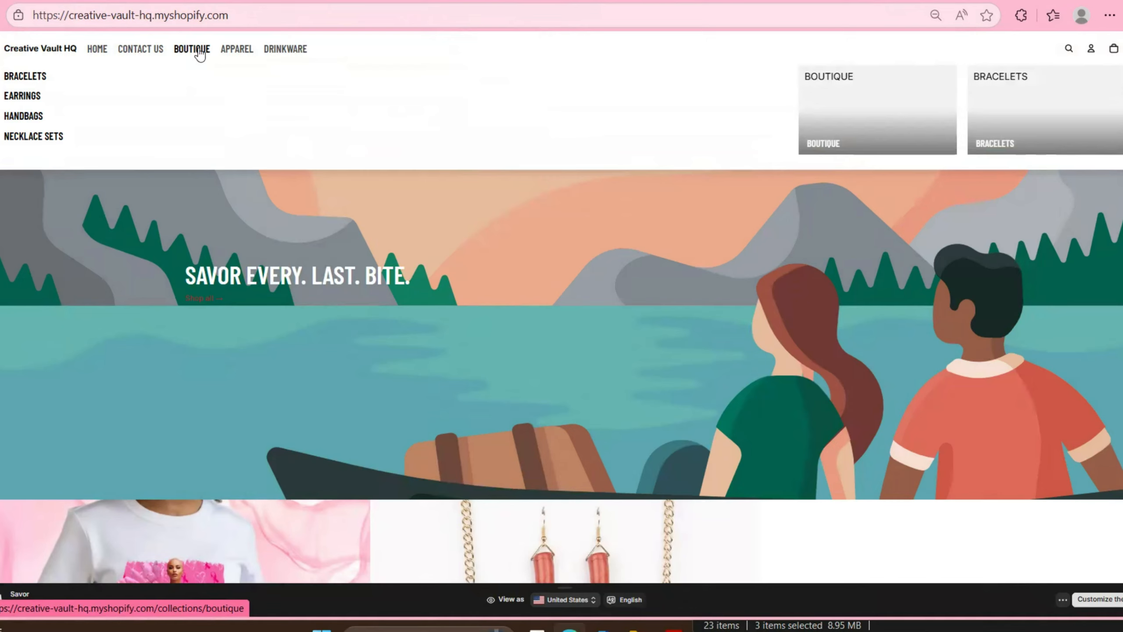
pyautogui.moveTo(283, 53)
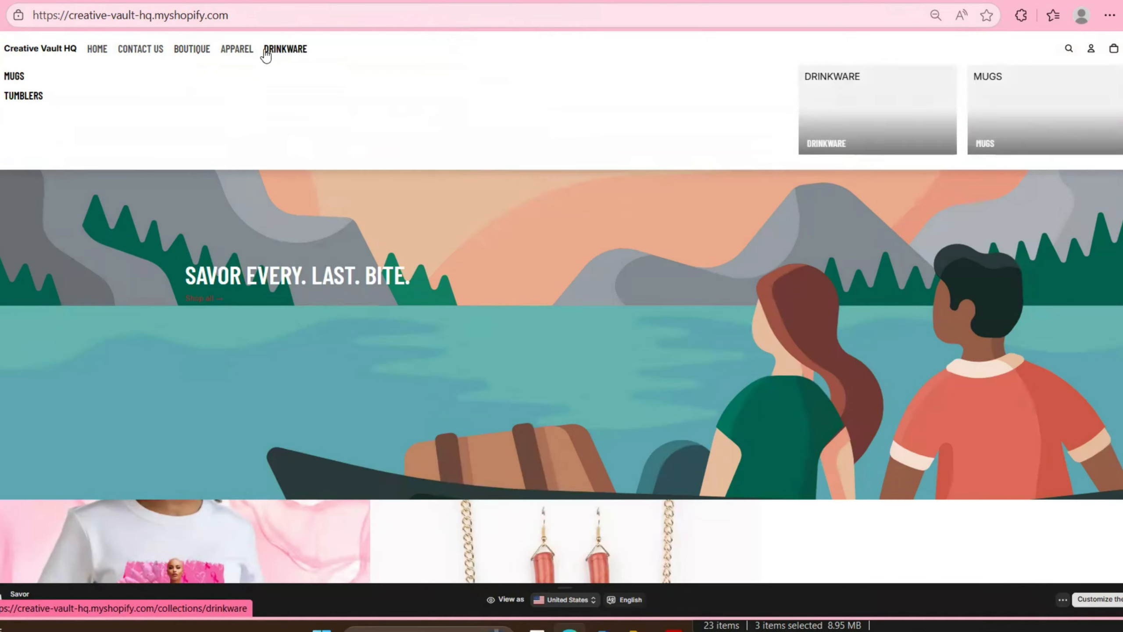
pyautogui.moveTo(236, 49)
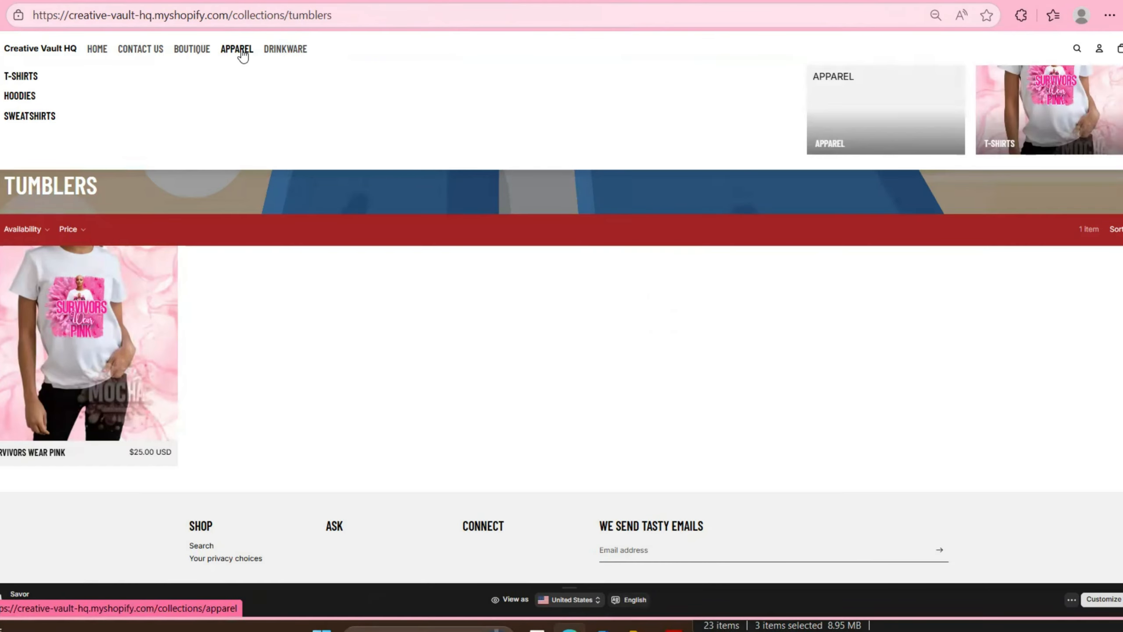
pyautogui.click(20, 76)
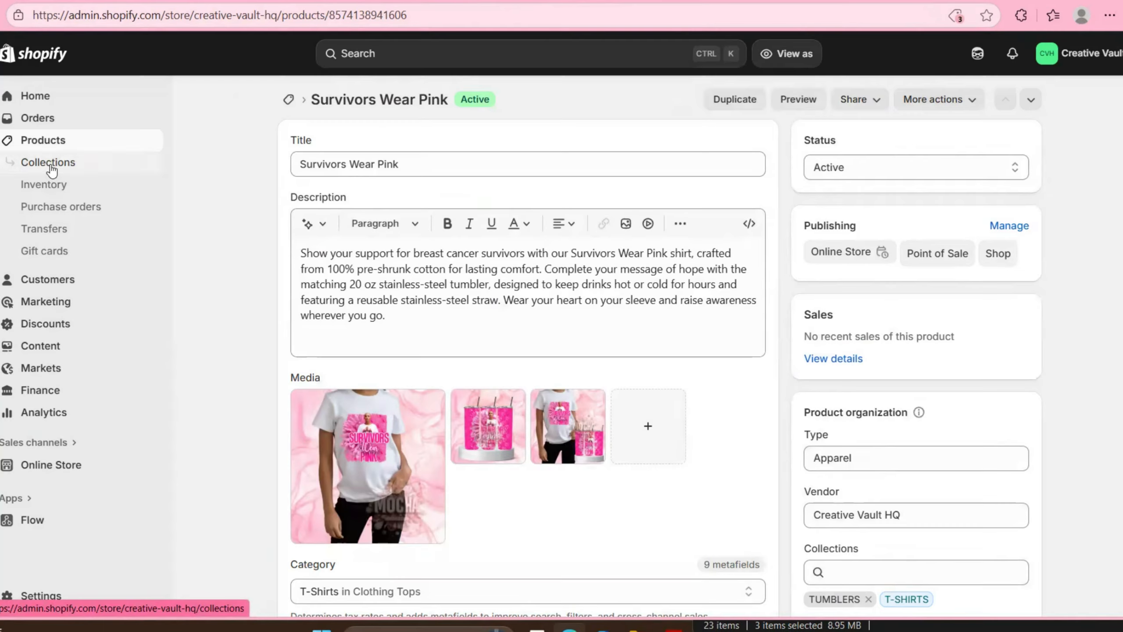
# Set the T-SHIRTS collection in the store admin so products must match all conditions, and save it.
pyautogui.click(50, 164)
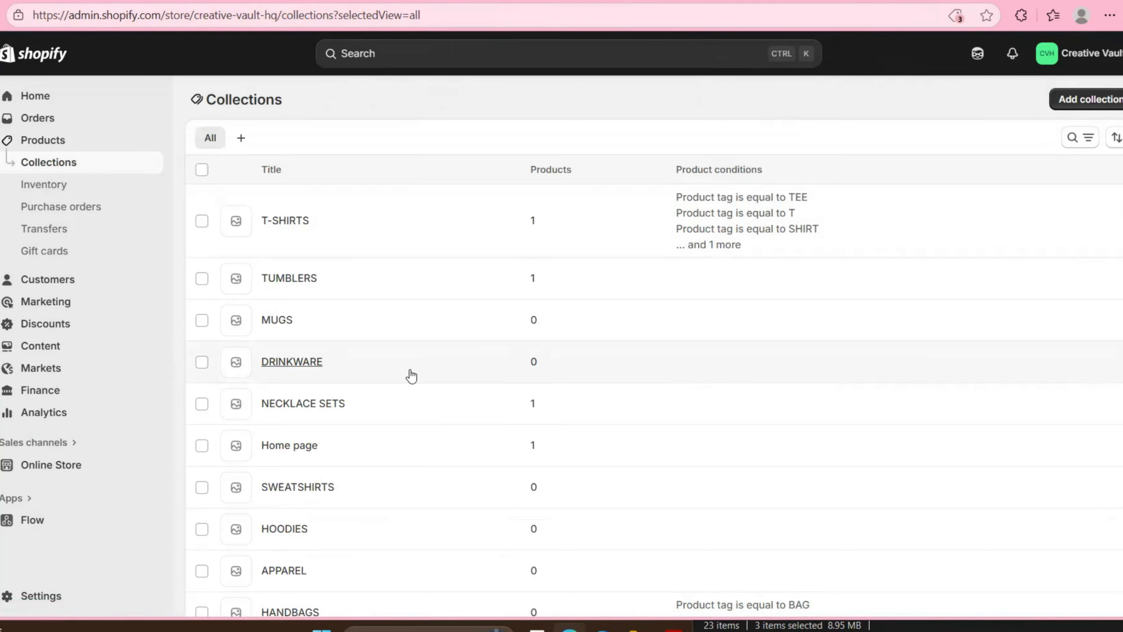
pyautogui.click(288, 218)
pyautogui.scroll(-3, 518, 339)
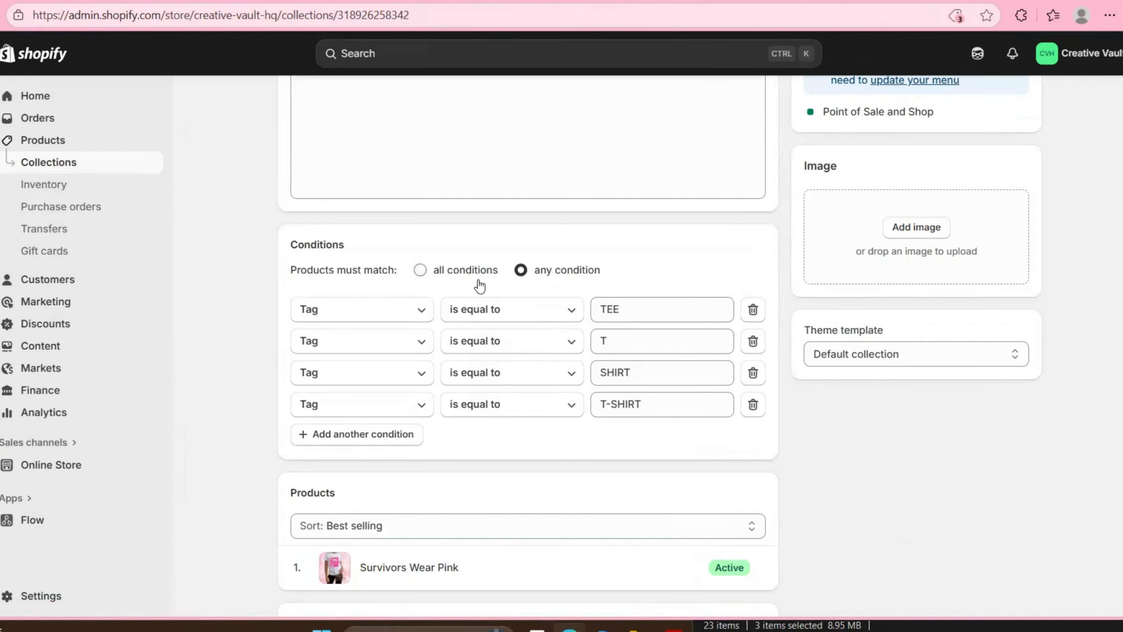
pyautogui.click(419, 270)
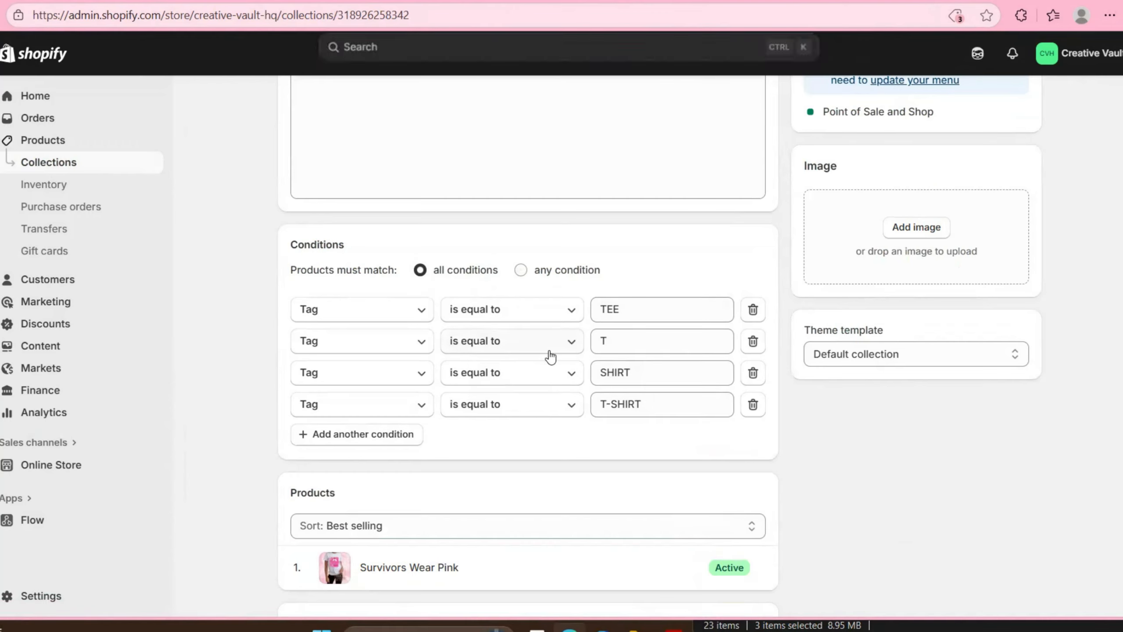
pyautogui.click(799, 53)
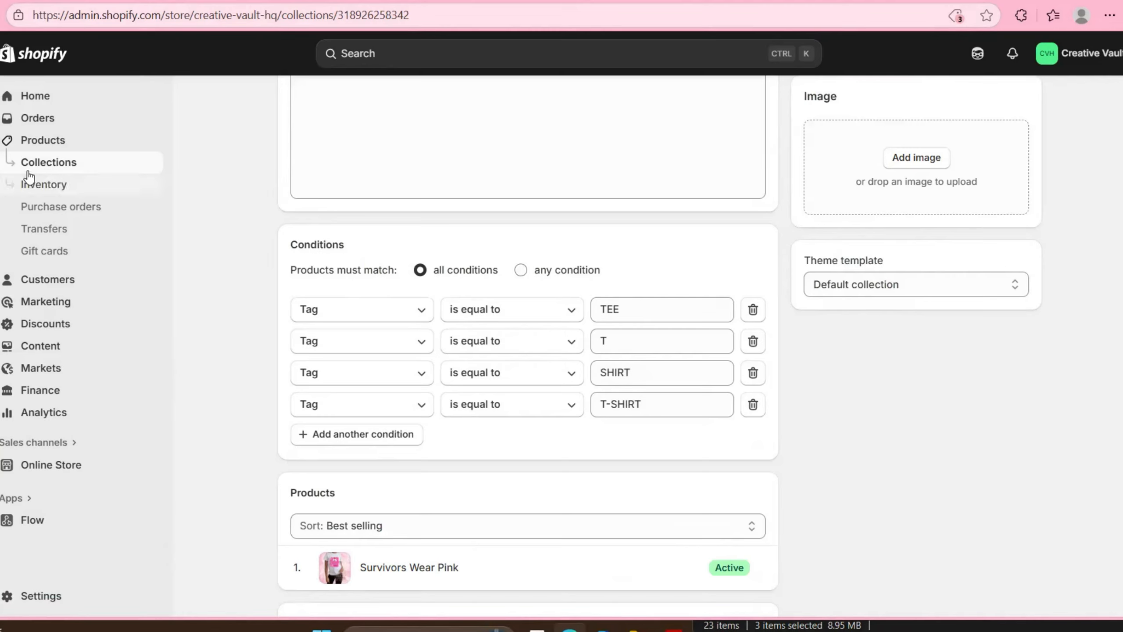
# Check the storefront's T-SHIRTS collection under Apparel for the Survivors Wear Pink product.
pyautogui.click(28, 149)
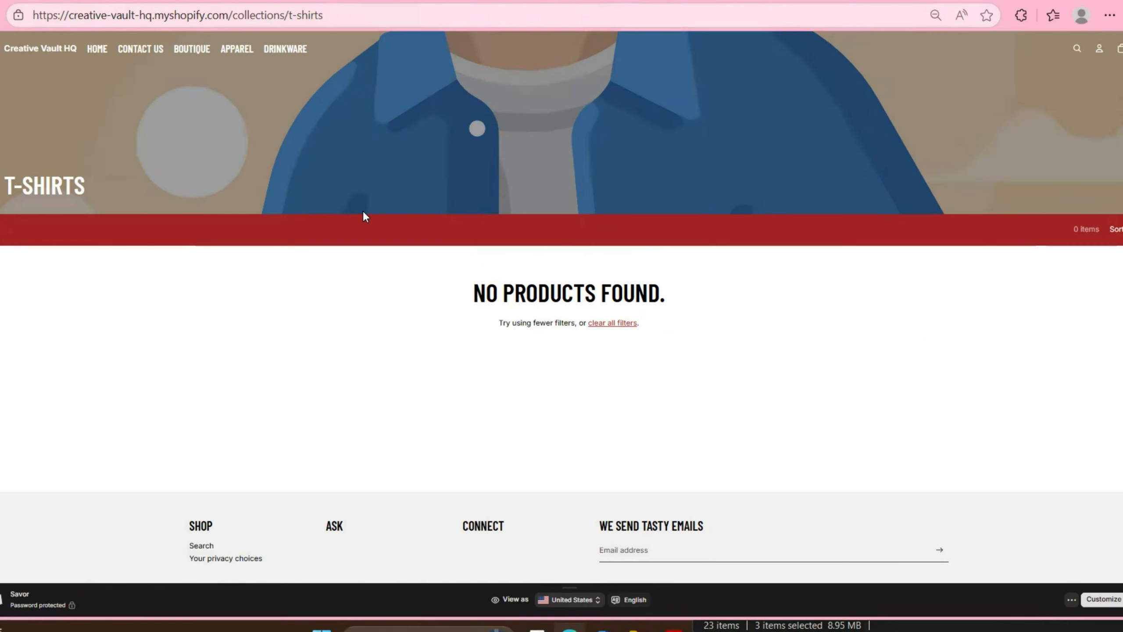
pyautogui.moveTo(236, 58)
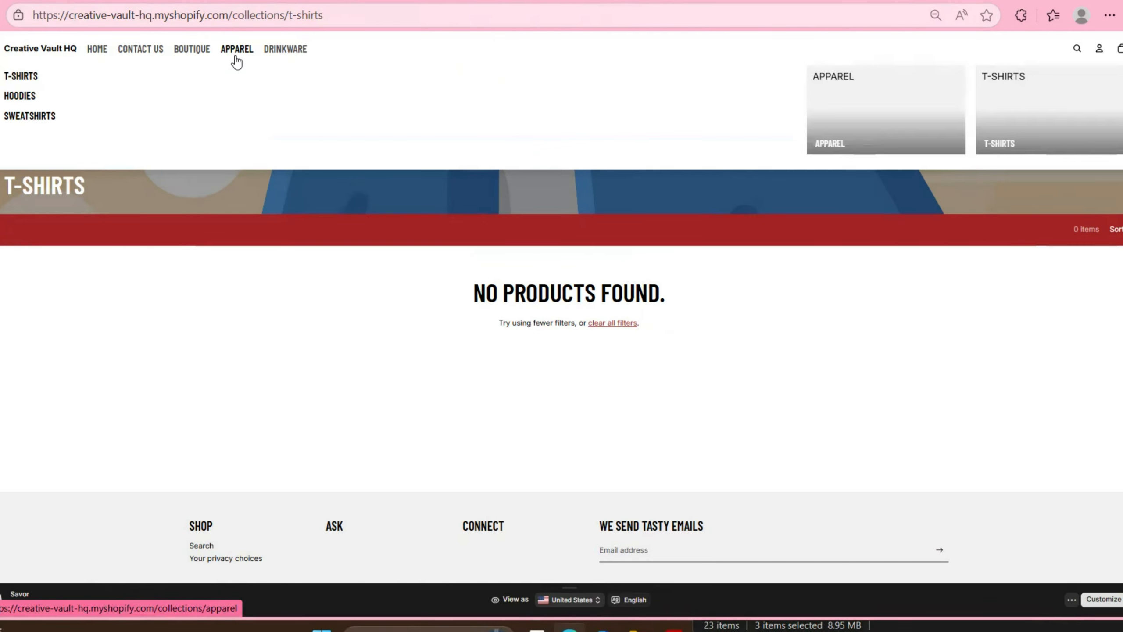
pyautogui.click(18, 76)
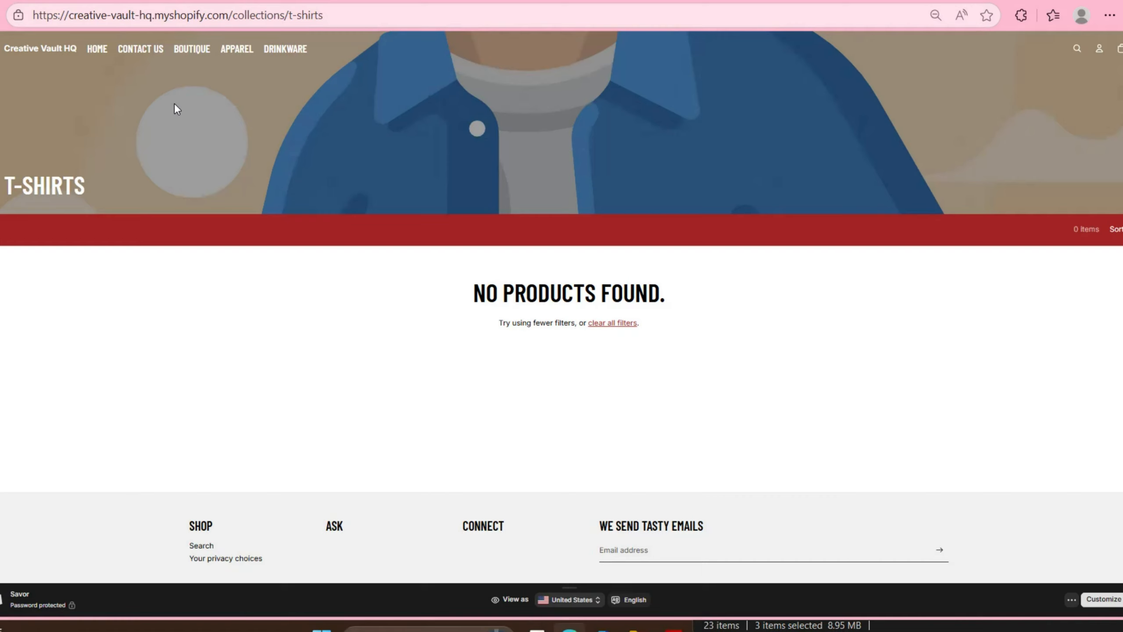
# Reopen the T-SHIRTS collection in the store admin and review its match rule and required product tags.
pyautogui.moveTo(1, 179)
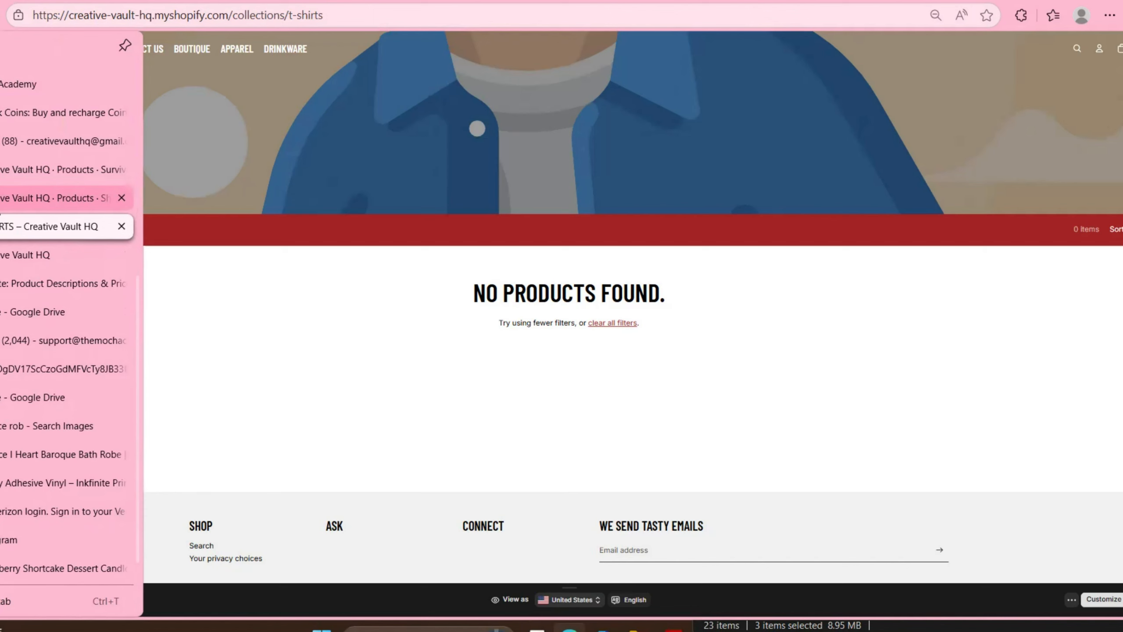
pyautogui.click(3, 200)
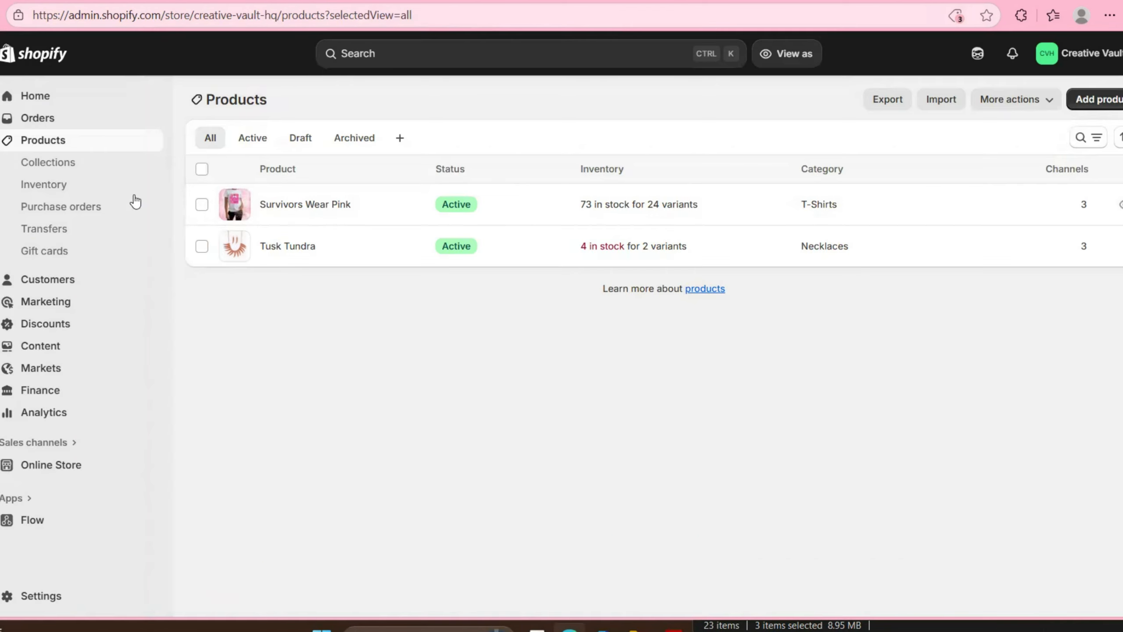
pyautogui.click(73, 167)
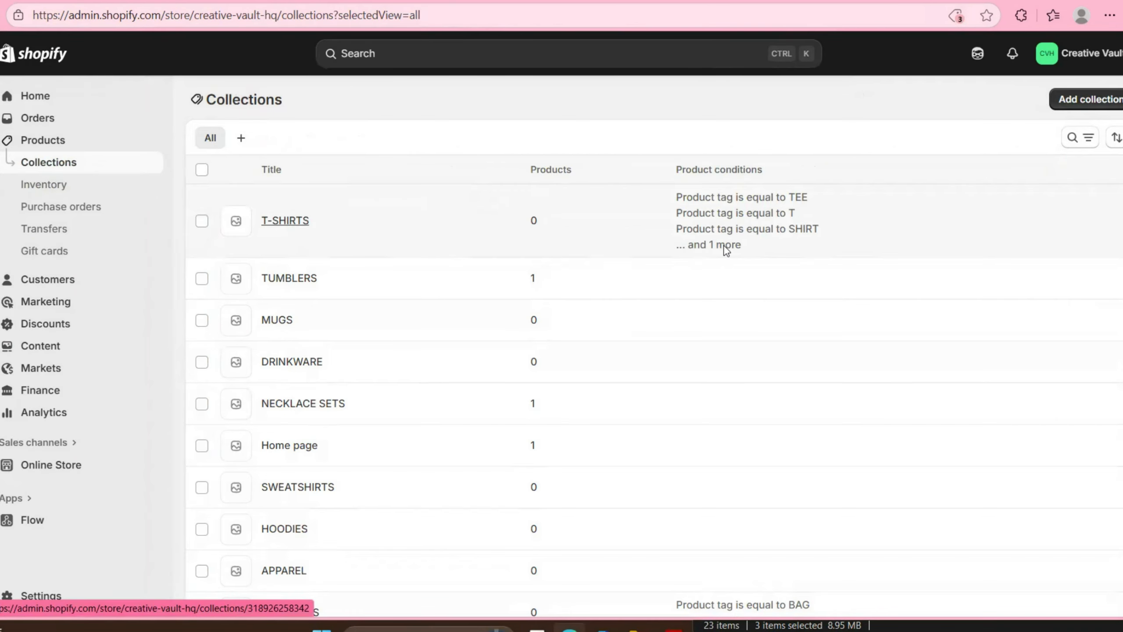
pyautogui.click(724, 246)
pyautogui.moveTo(290, 267); pyautogui.dragTo(502, 279)
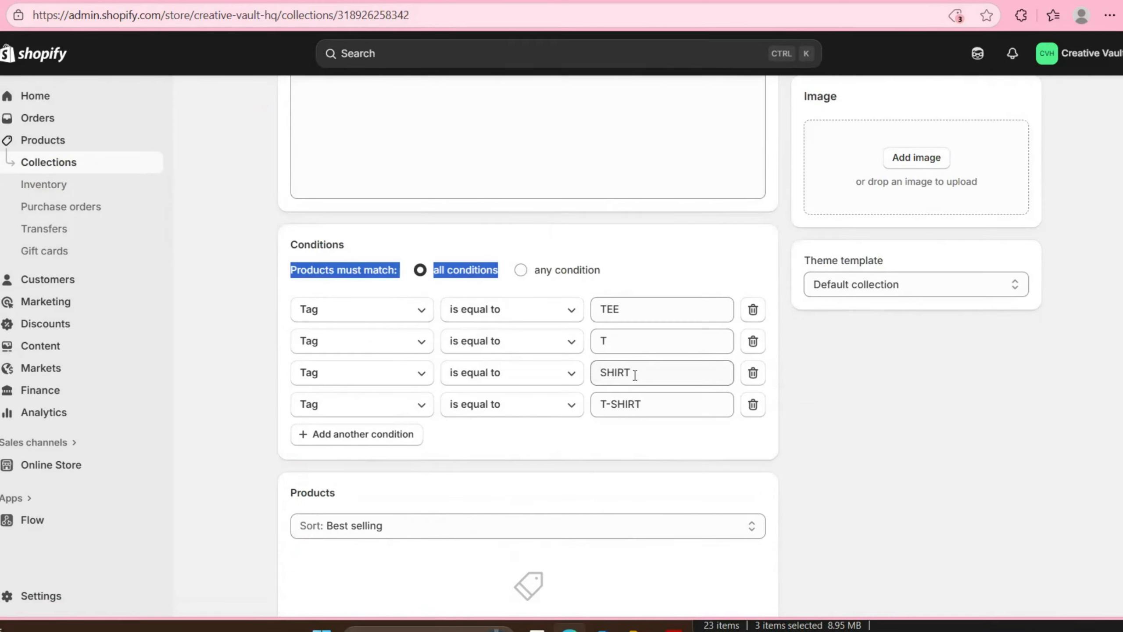
# Add the tags "t" and "shirt" to the Survivors Wear Pink product and save it.
pyautogui.click(53, 142)
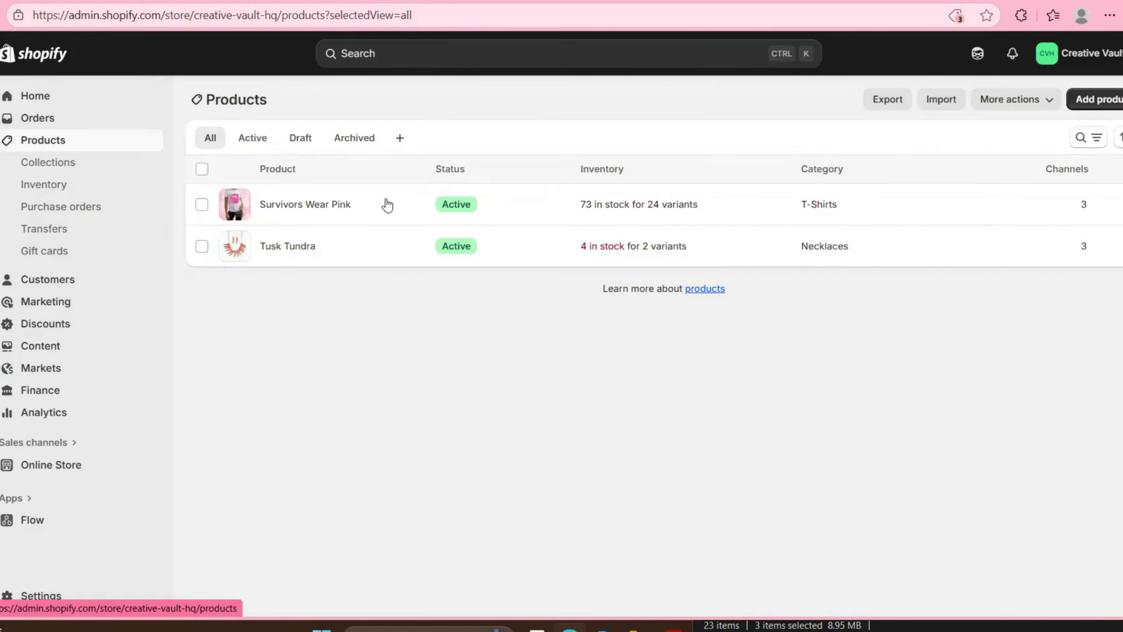
pyautogui.click(318, 205)
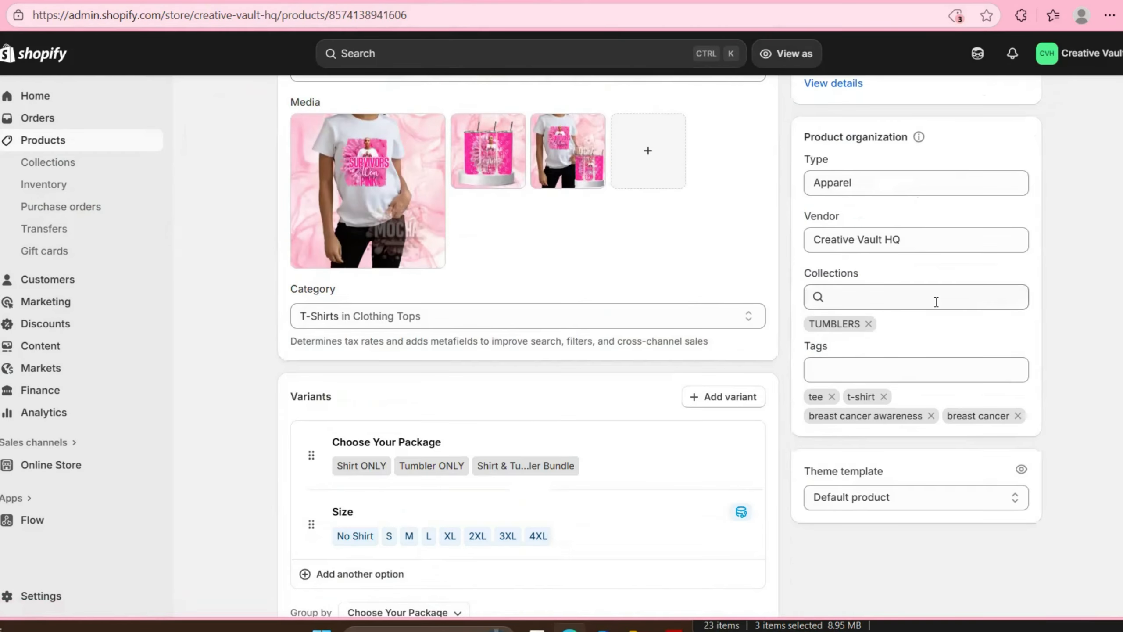
pyautogui.scroll(-5, 936, 302)
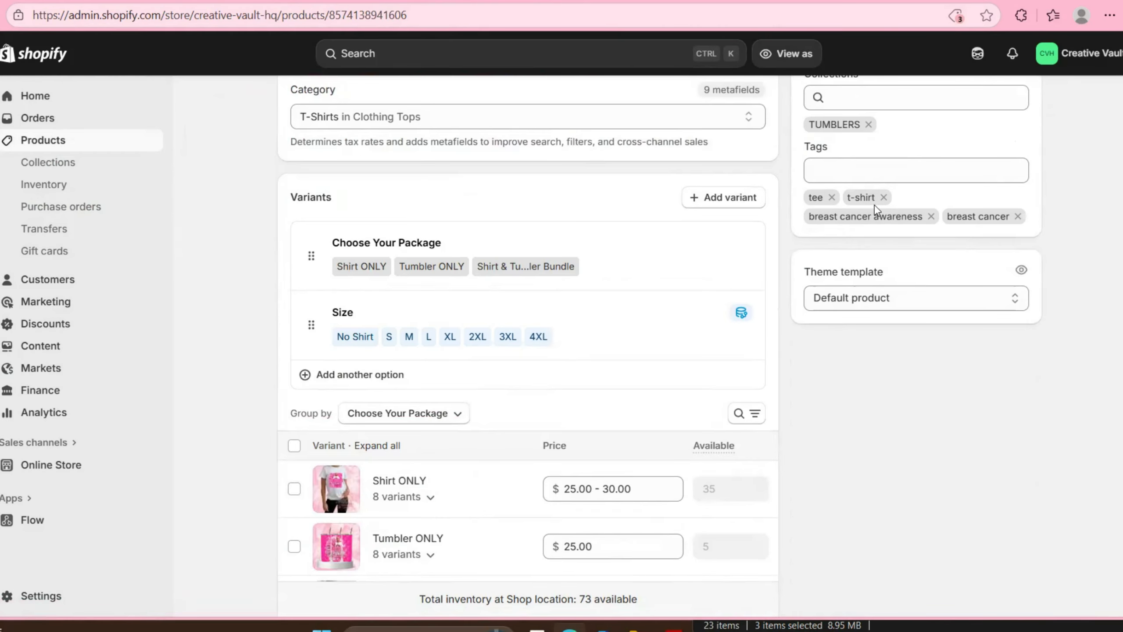
pyautogui.click(890, 172)
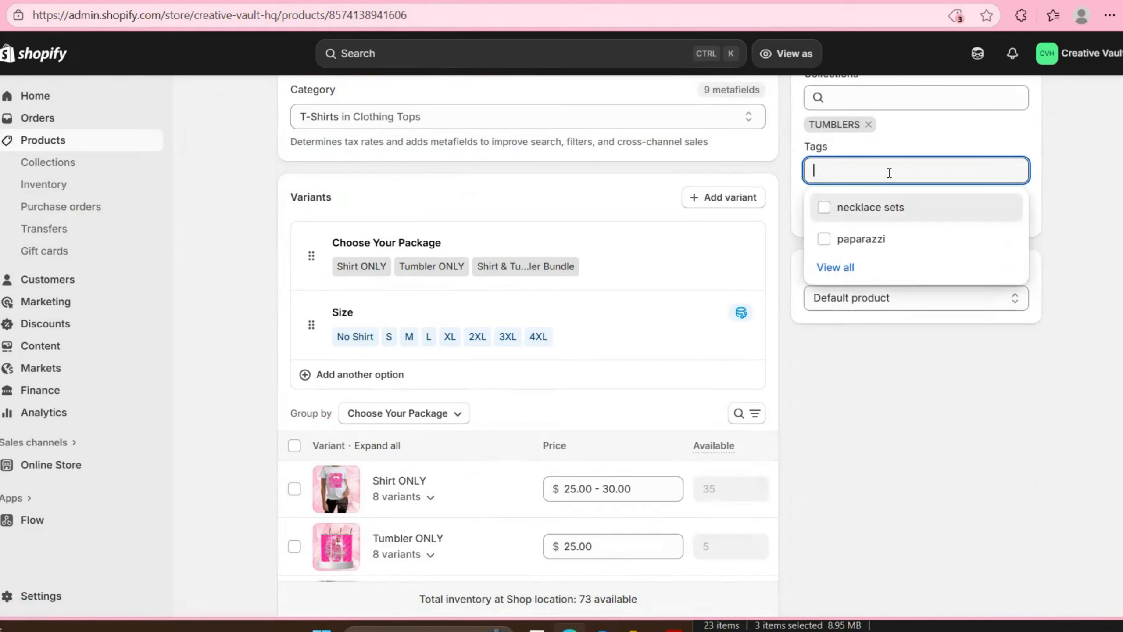
pyautogui.write('t')
pyautogui.press('Return')
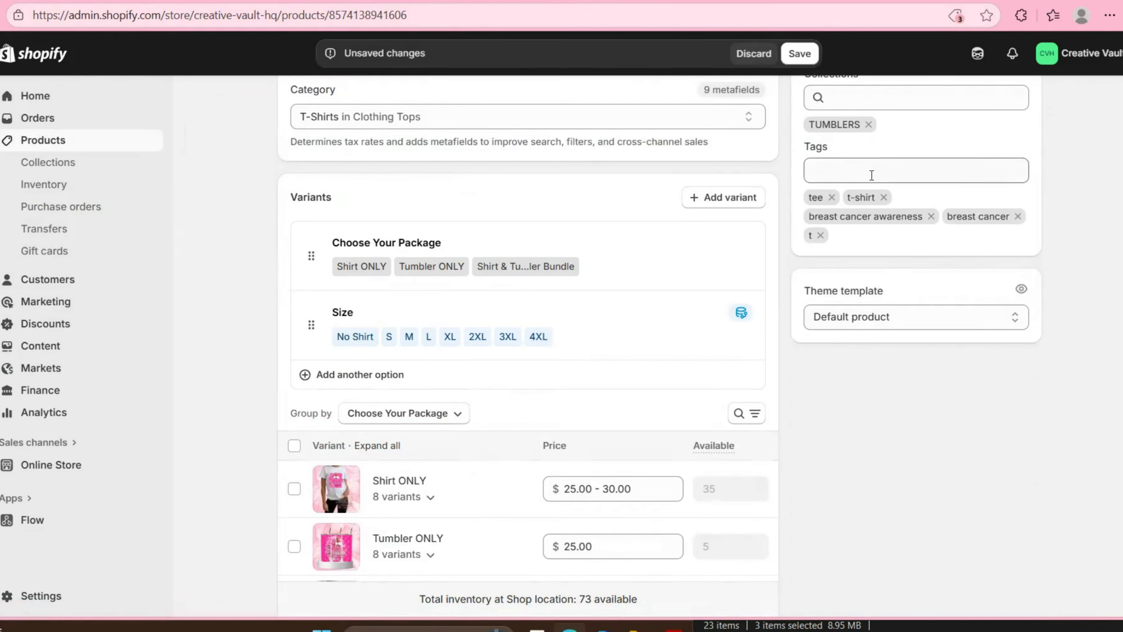
pyautogui.click(871, 175)
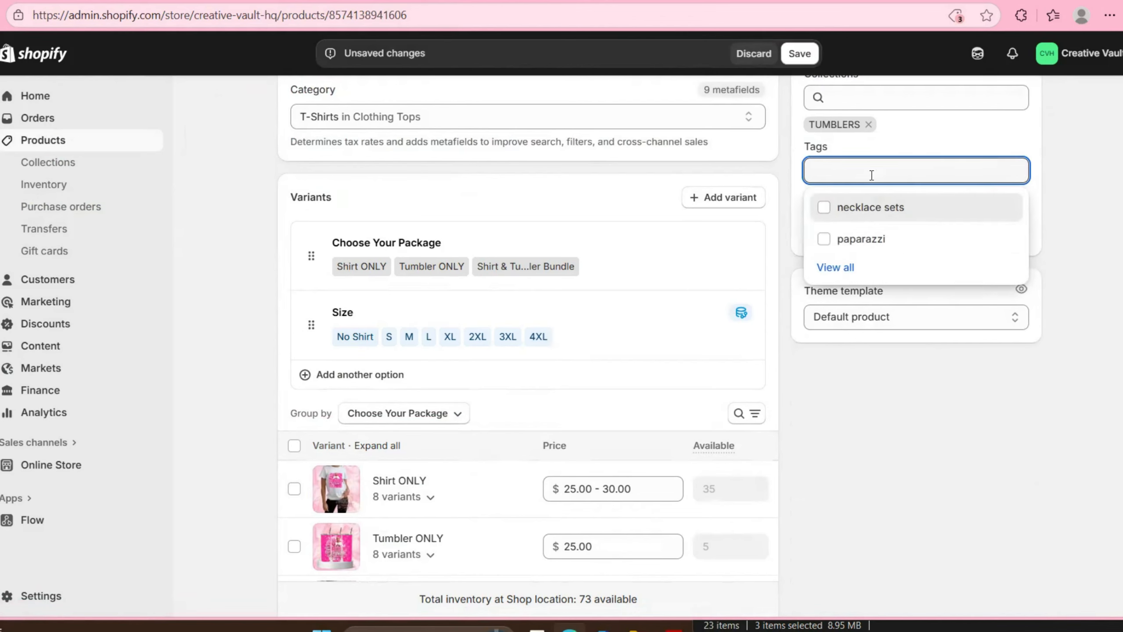
pyautogui.write('shirt')
pyautogui.press('Return')
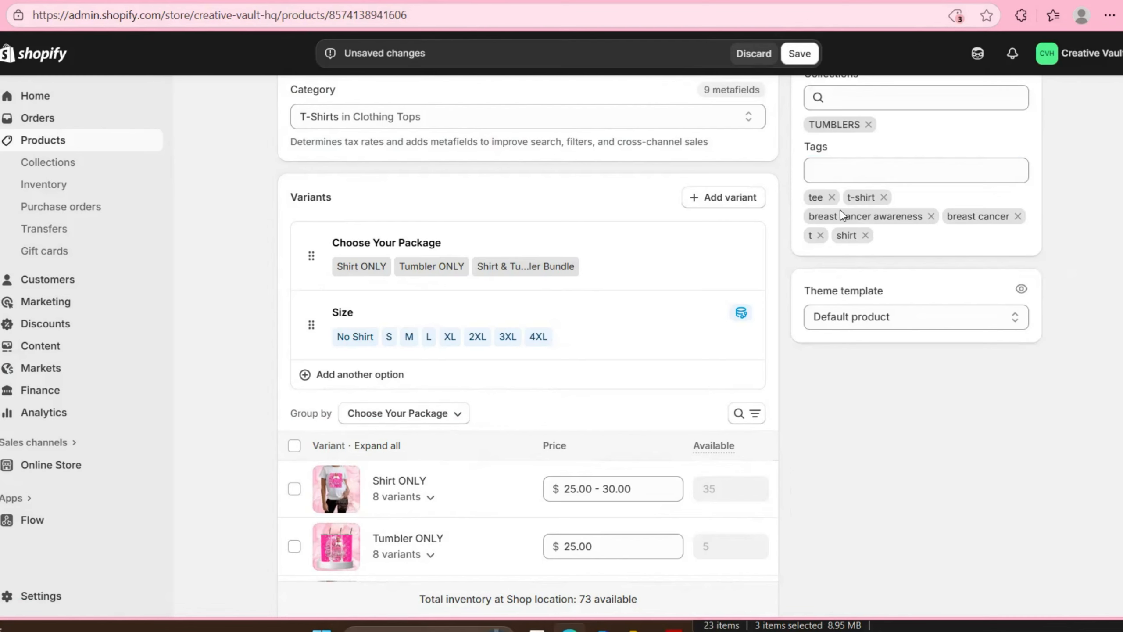
pyautogui.click(800, 53)
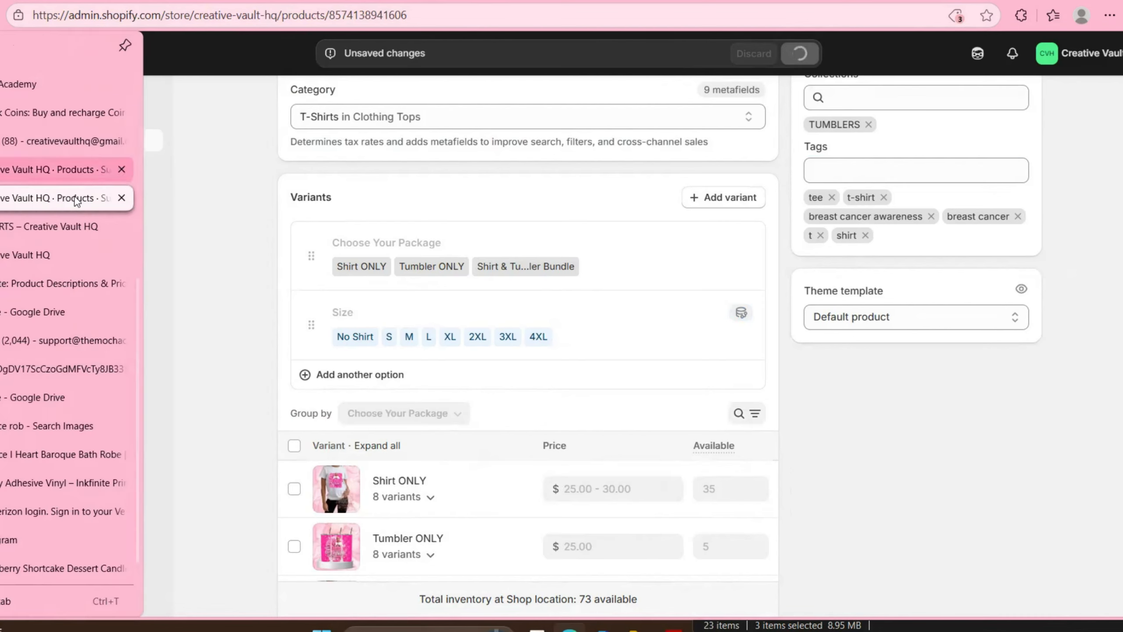
# Recheck the storefront's T-SHIRTS collection with the new product tags, and return to the collections list in the store admin.
pyautogui.click(30, 101)
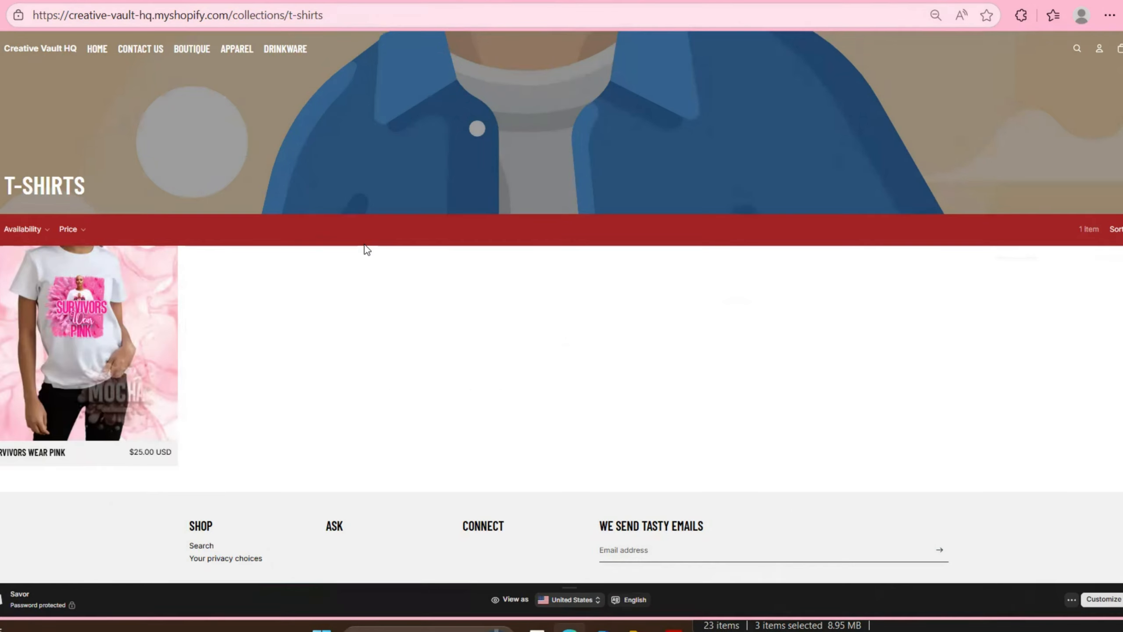
pyautogui.moveTo(2, 198)
pyautogui.click(2, 197)
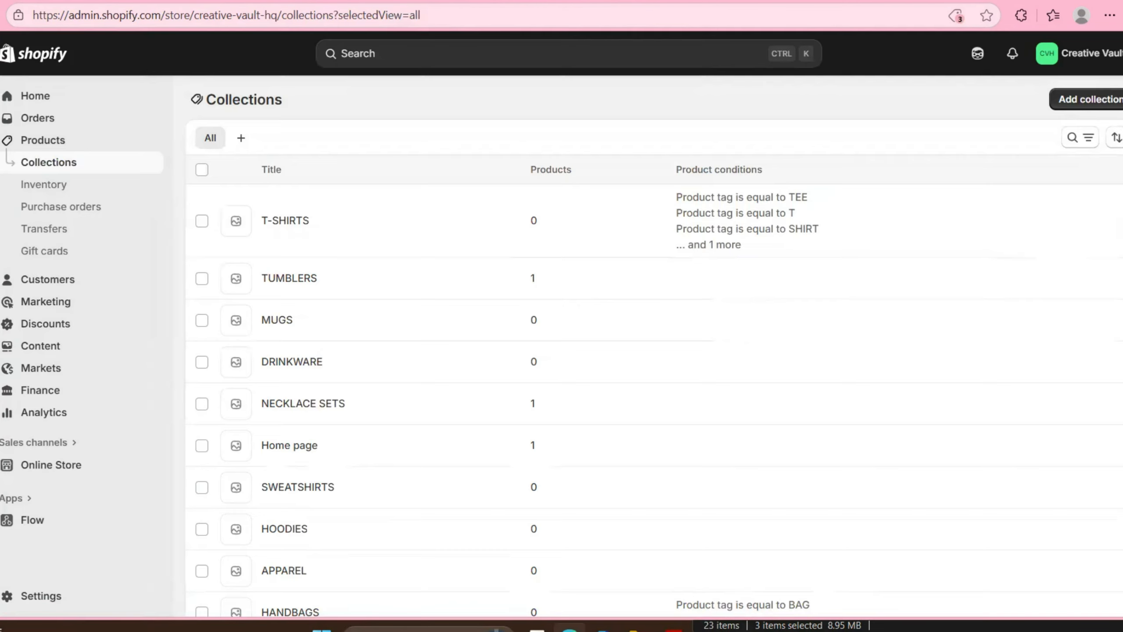
# Set the T-SHIRTS collection so products must match any condition, and save it.
pyautogui.click(304, 226)
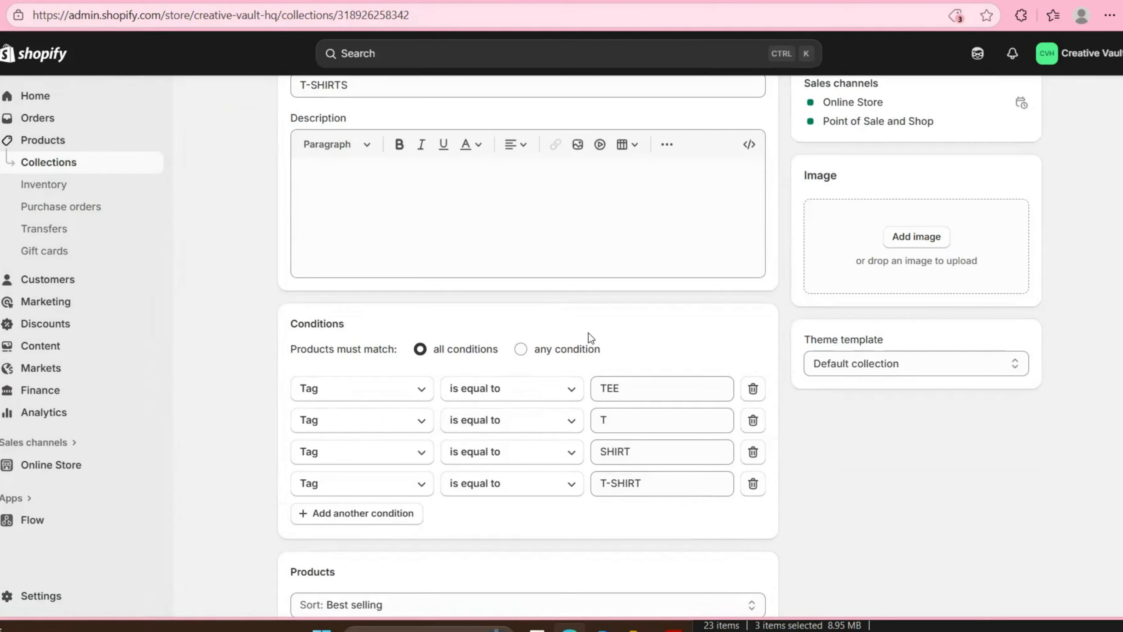
pyautogui.click(520, 348)
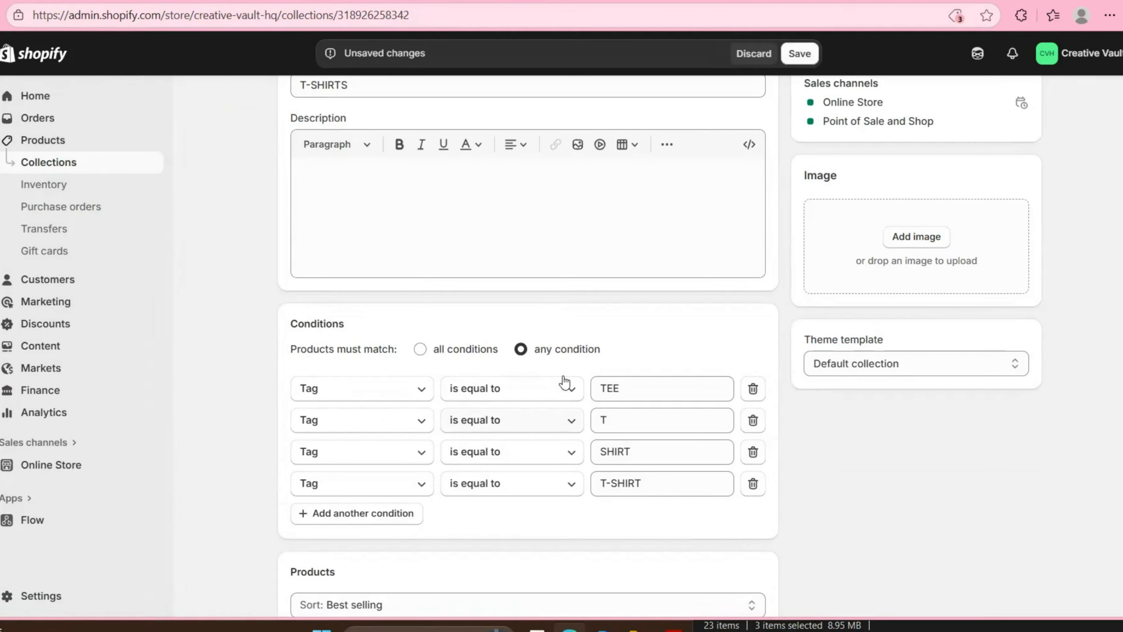
pyautogui.hotkey('ctrl', 's')
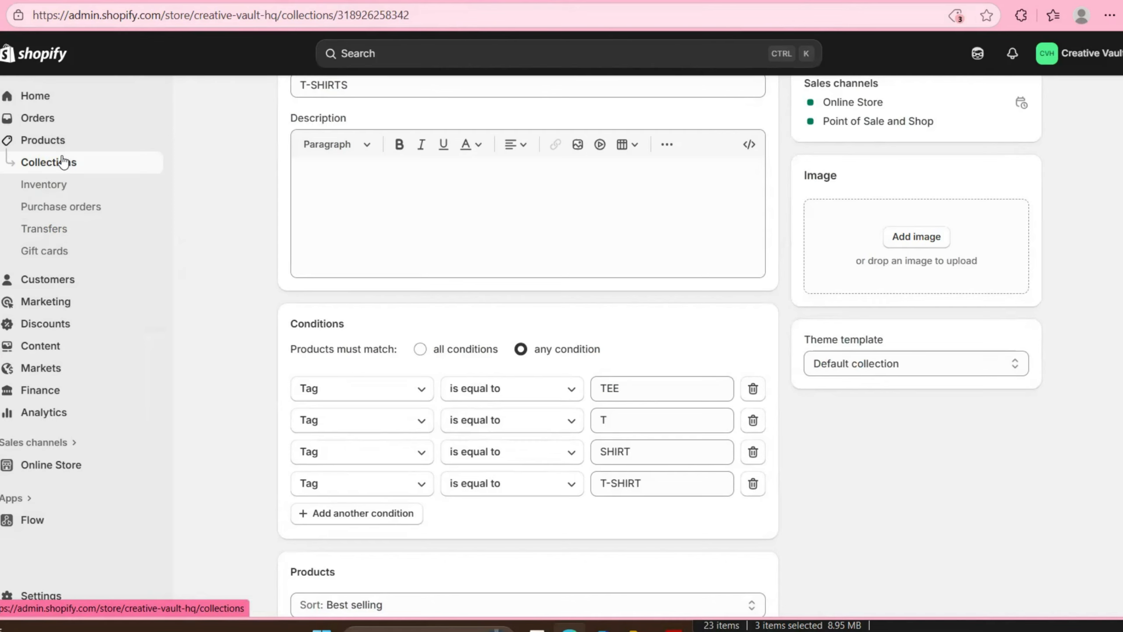
# Start a new product titled "Sorry To Burst Your Bubble" and fill in the description of the silver-chain necklace with plum beads and matching earrings.
pyautogui.click(45, 141)
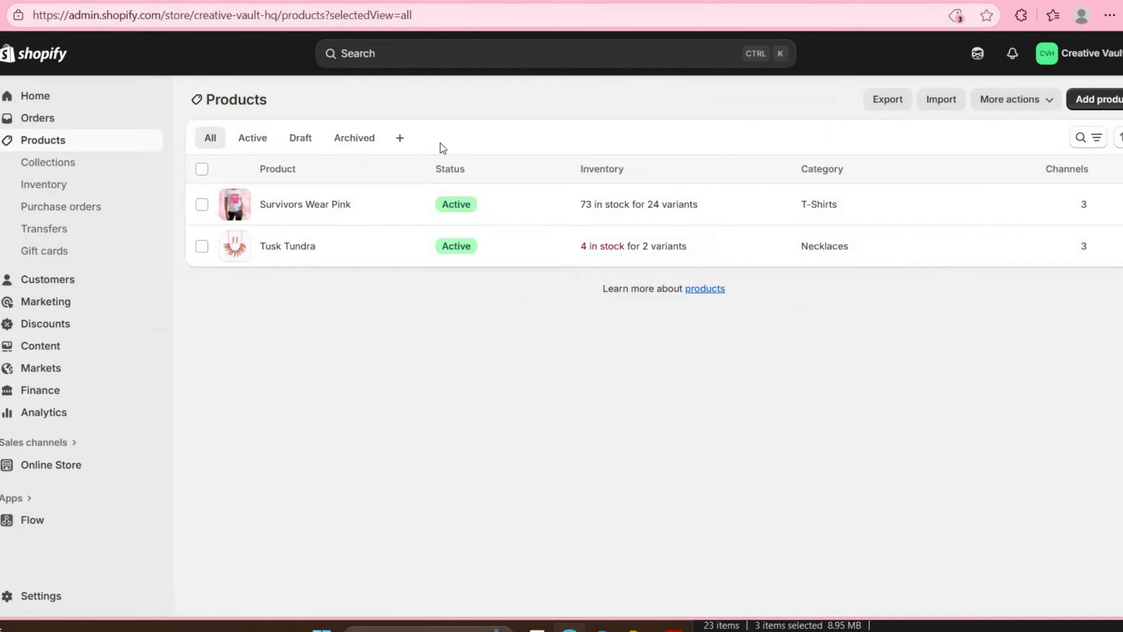
pyautogui.click(1100, 98)
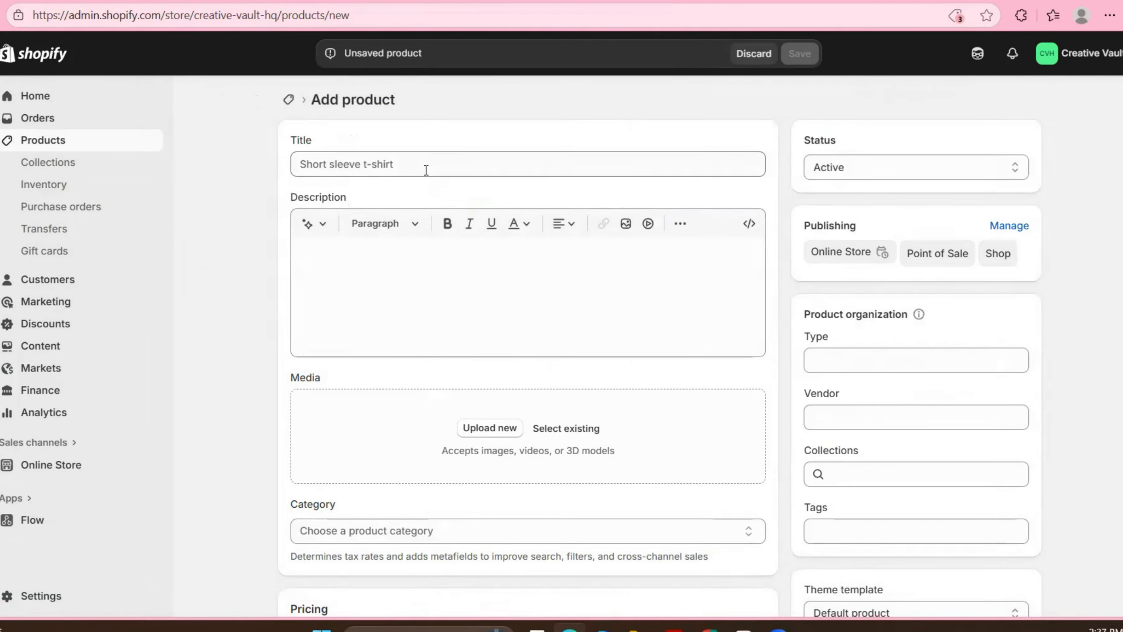
pyautogui.click(426, 170)
pyautogui.write('So')
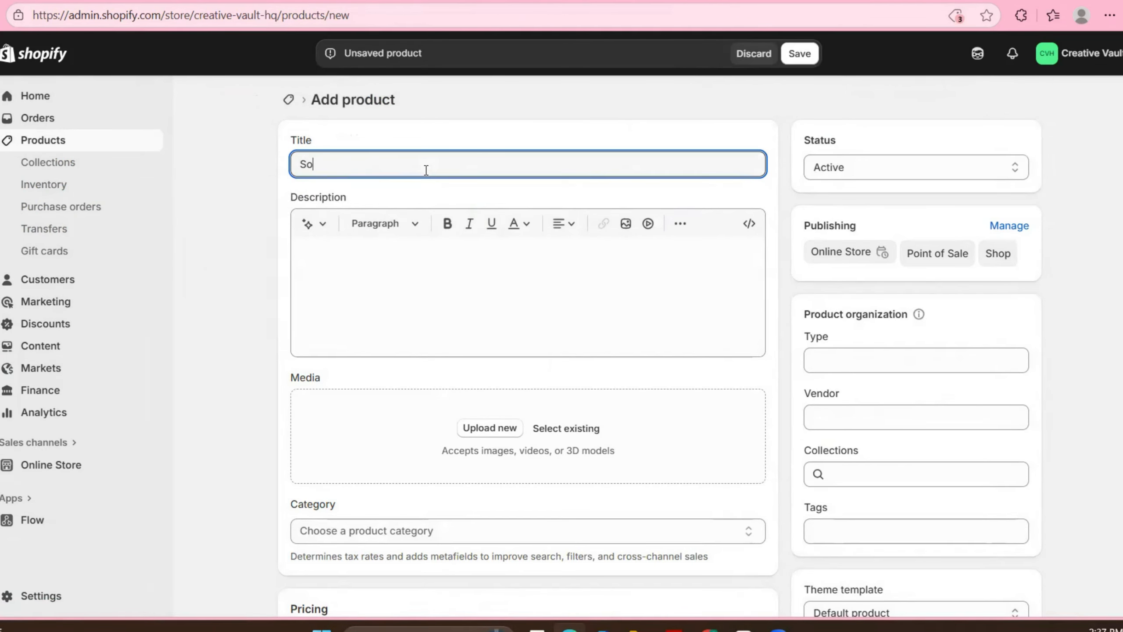
pyautogui.write('rry To Burst Your Bubble')
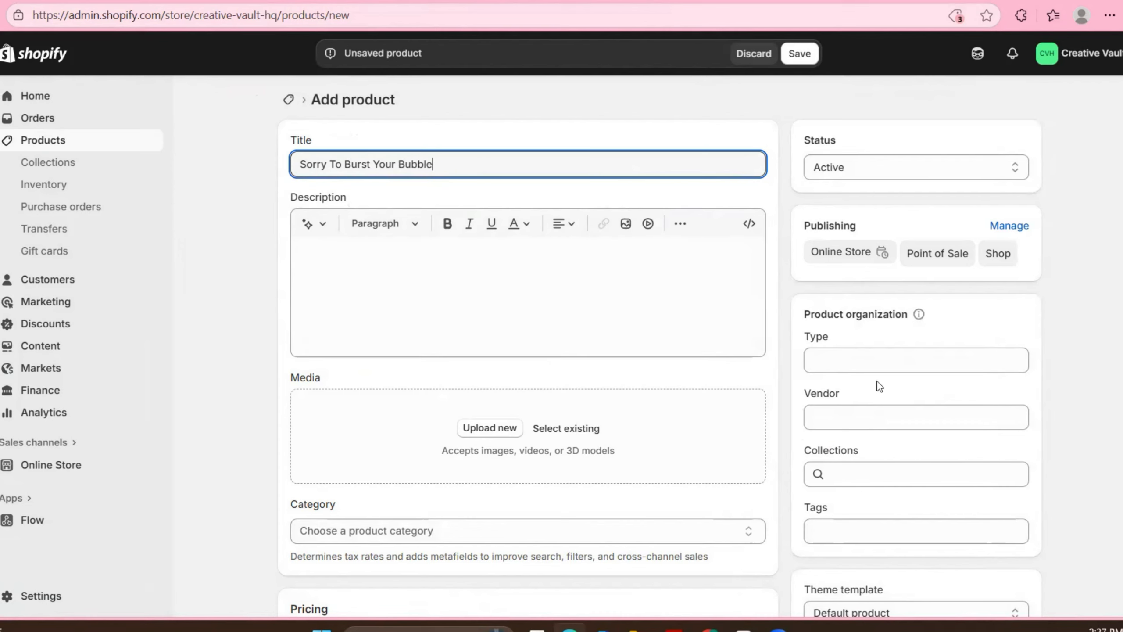
pyautogui.click(470, 268)
pyautogui.write('Attached to a bold silver chain, round opaque plum beads are threaded along an invisible wire below the collar. Attached to a net of silver chains, faceted opaque teardrops cascade from the bottom of the matching plum beads, creating a glamorous fringe. Features an adjustable clasp closure. Sold as one individual necklace. Includes one pair of matching earrings.')
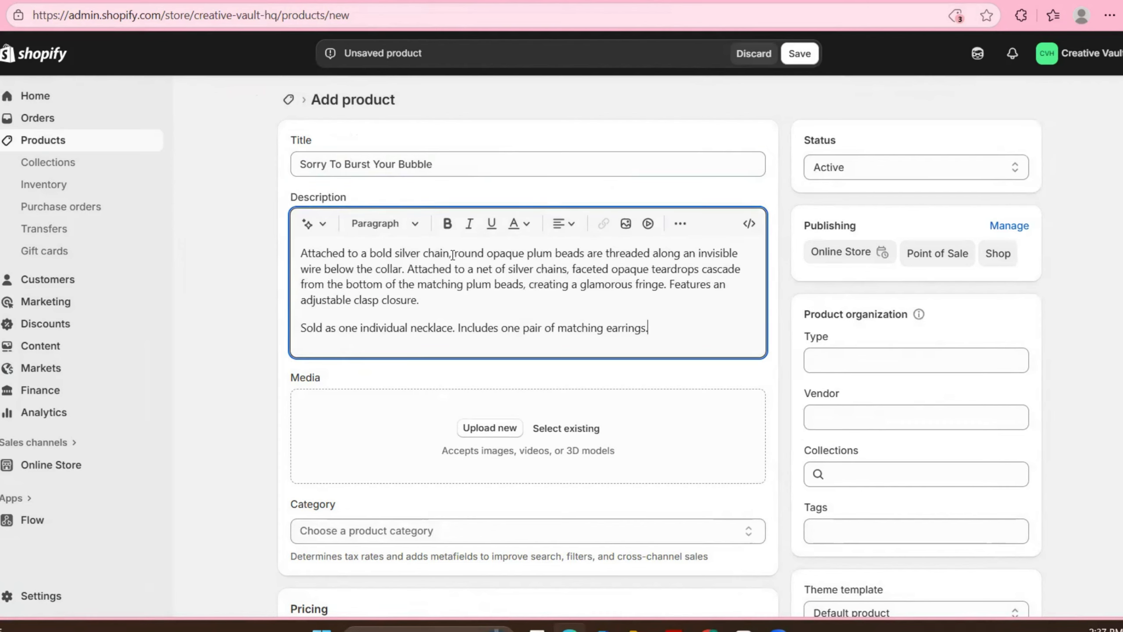
# Add the plum necklace image to the product, set its type to Necklace, and assign it to the NECKLACE SETS collection.
pyautogui.click(519, 441)
pyautogui.click(829, 367)
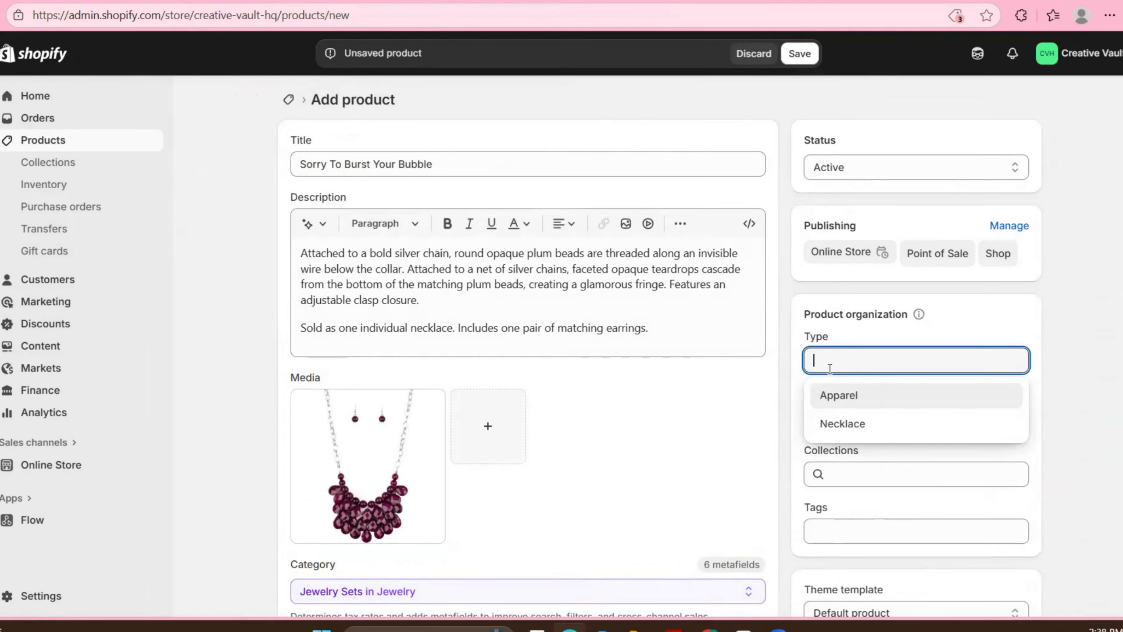
pyautogui.click(827, 423)
pyautogui.click(890, 471)
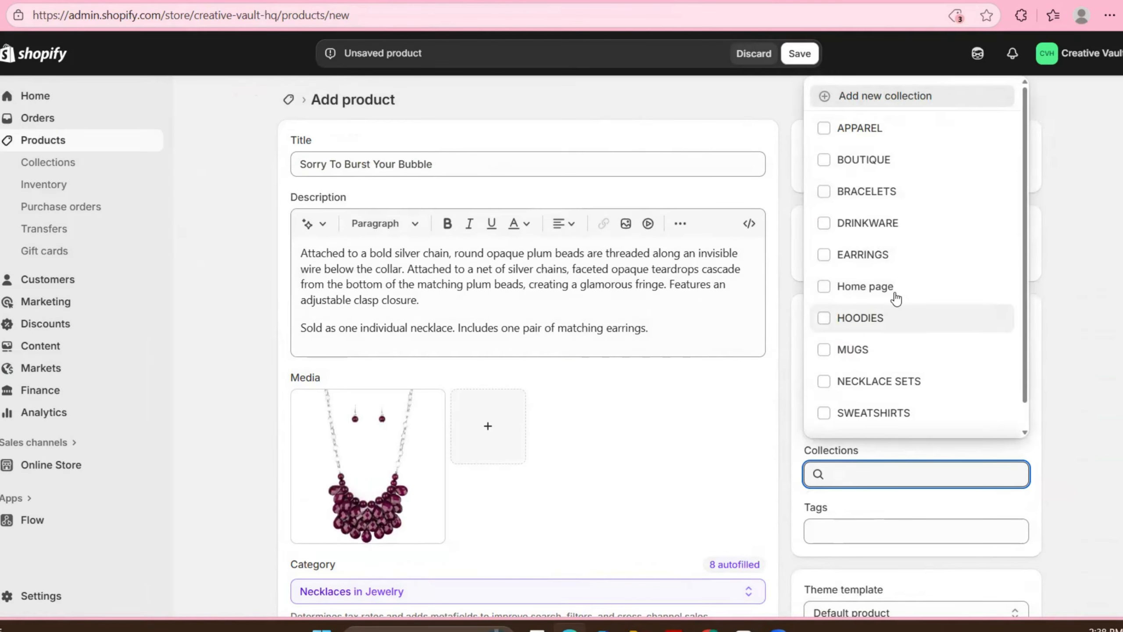
pyautogui.click(867, 382)
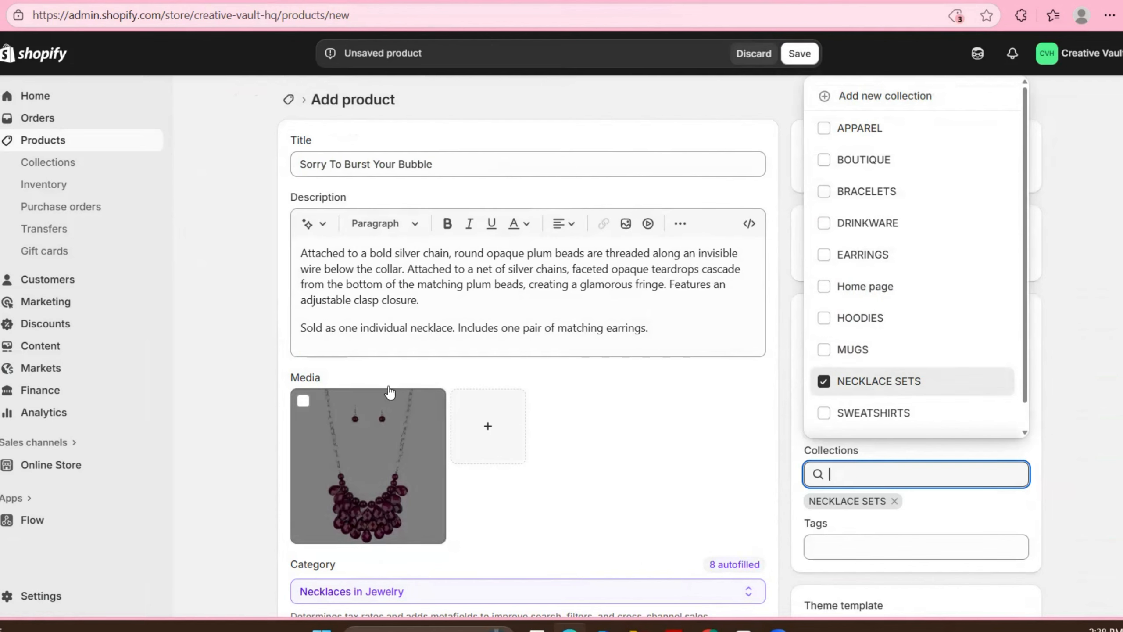
# Make the description's closing line "Sold as one individual necklace. Includes one pair of matching earrings." bold and italic.
pyautogui.tripleClick(449, 331)
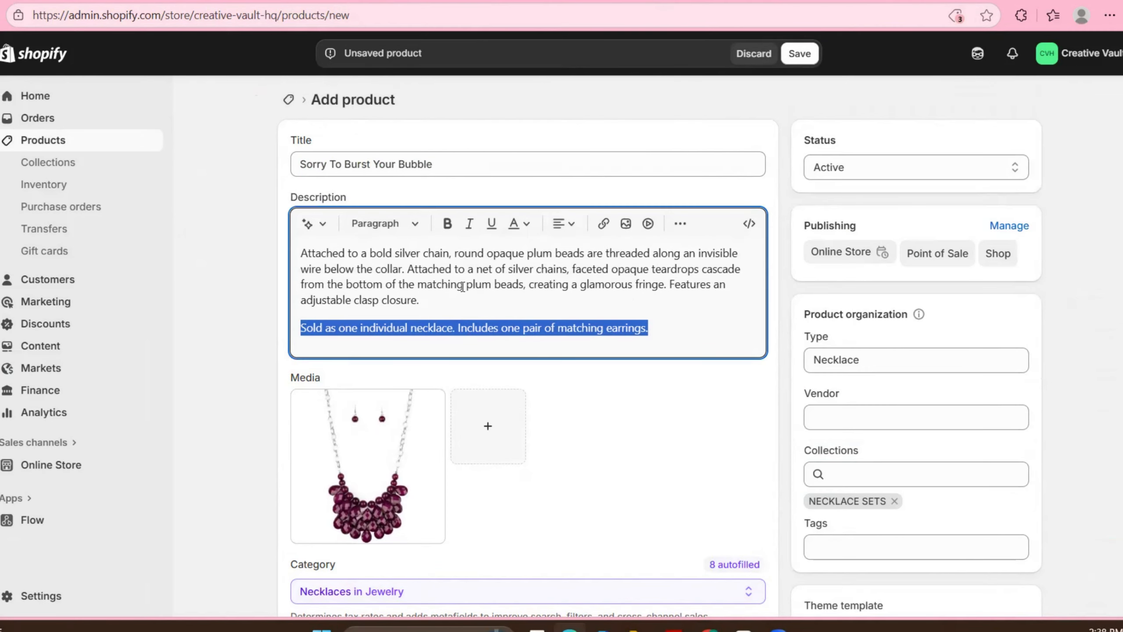
pyautogui.click(449, 227)
pyautogui.click(469, 223)
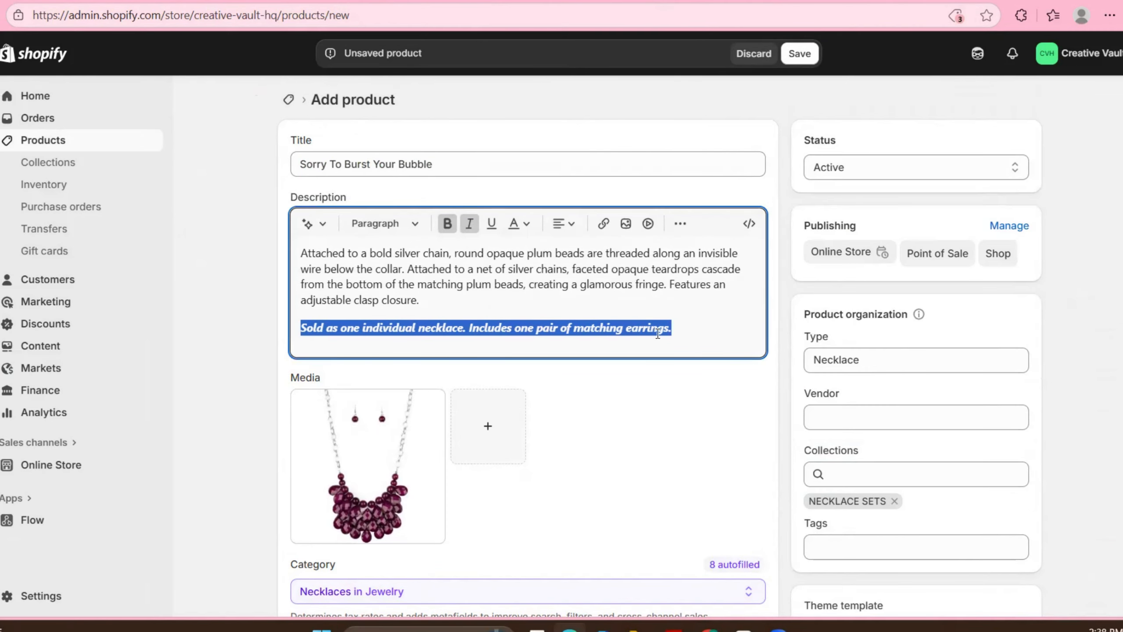
pyautogui.click(687, 329)
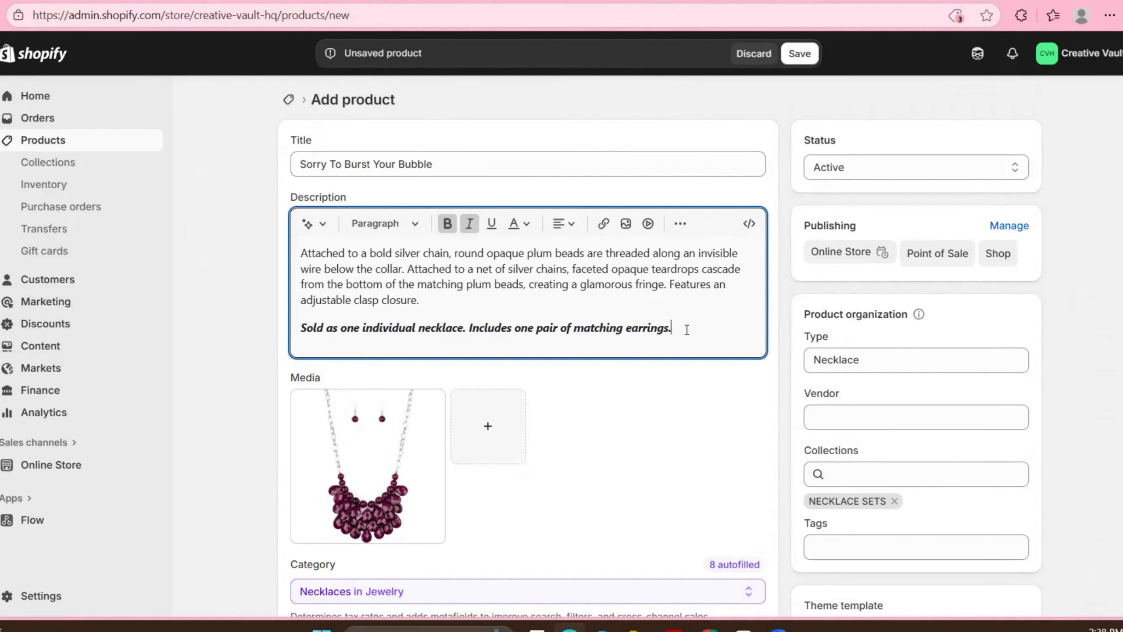
# Set the necklace's price to $5.00 and its cost per item to $2.75.
pyautogui.scroll(-10, 688, 332)
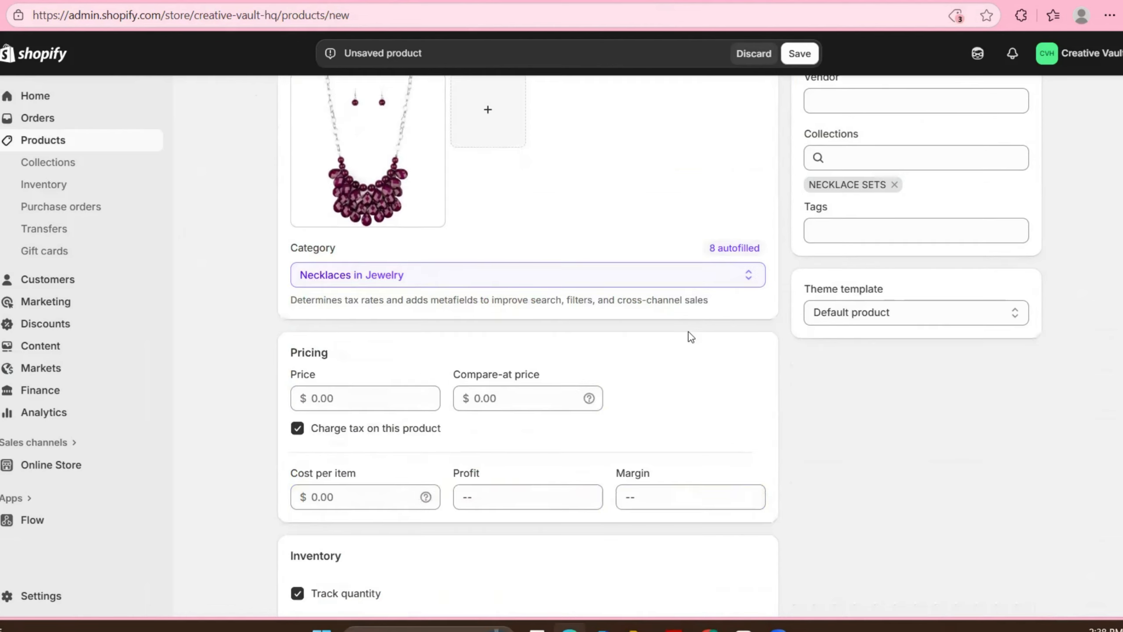
pyautogui.click(345, 247)
pyautogui.write('5')
pyautogui.click(381, 336)
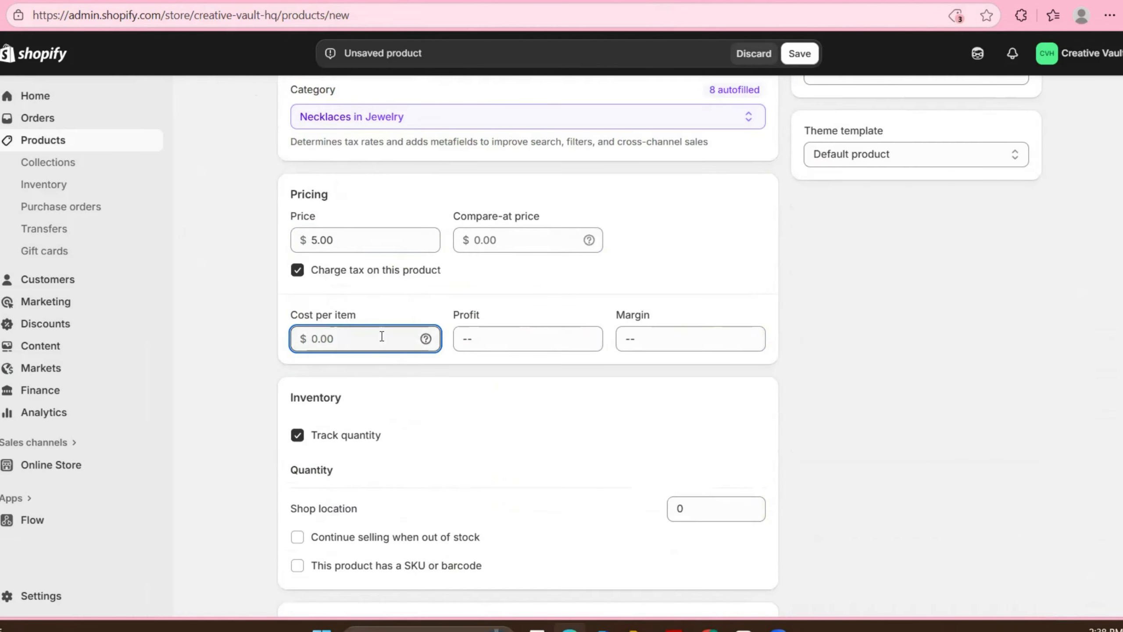
pyautogui.write('2.75')
# Set the stock quantity at the shop location to 1 and the product weight to 4 oz.
pyautogui.scroll(-3, 357, 322)
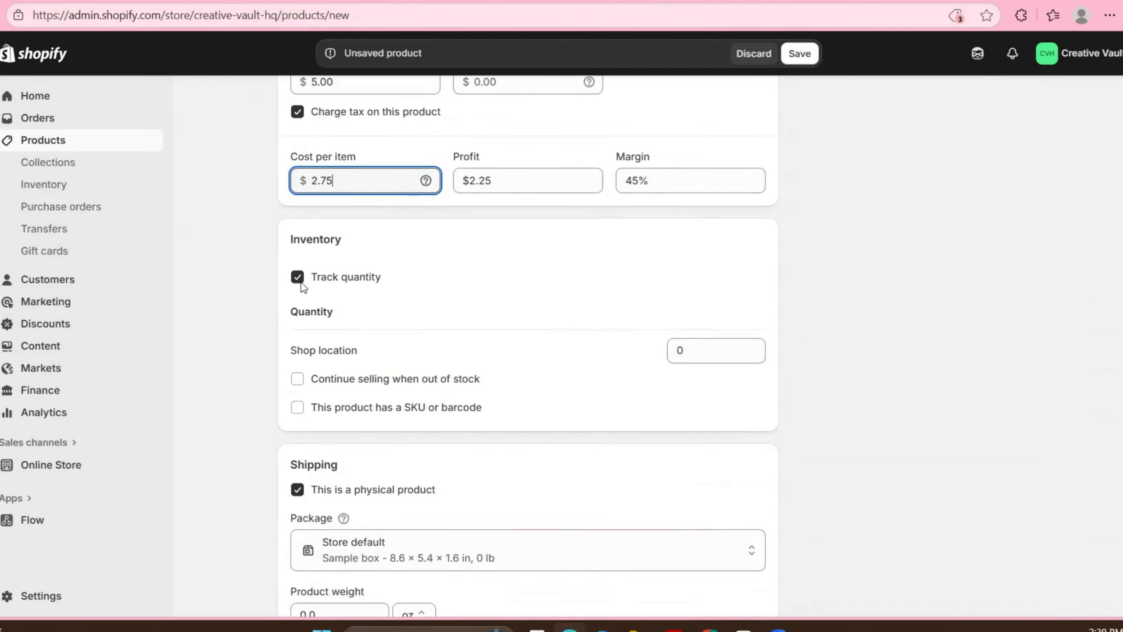
pyautogui.click(695, 349)
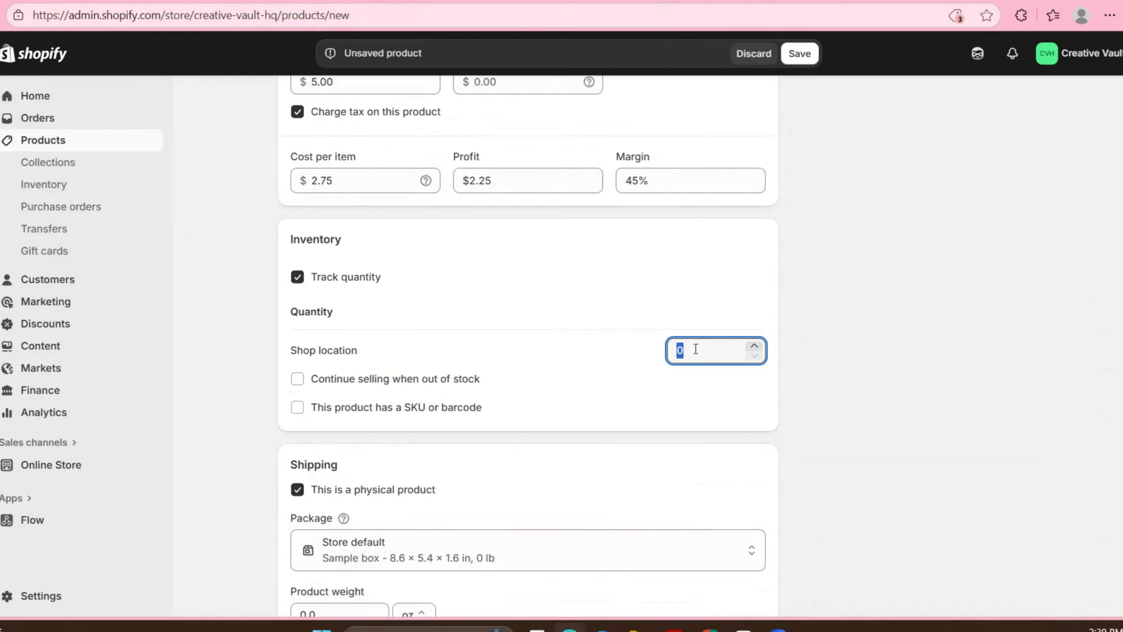
pyautogui.write('1')
pyautogui.scroll(-5, 681, 284)
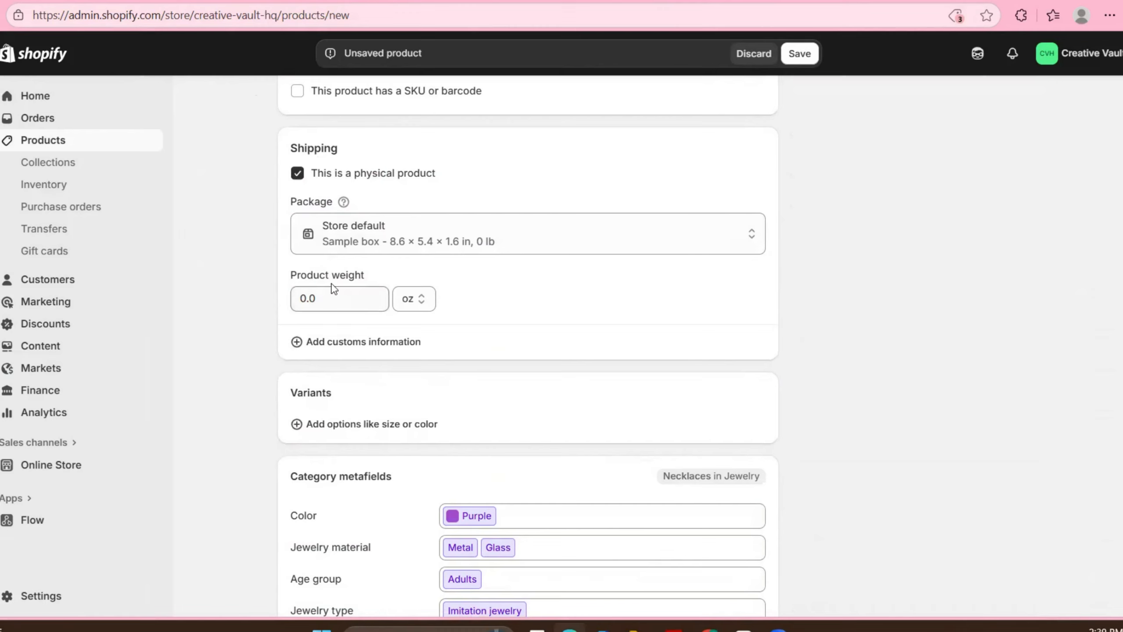
pyautogui.click(327, 299)
pyautogui.doubleClick(327, 299)
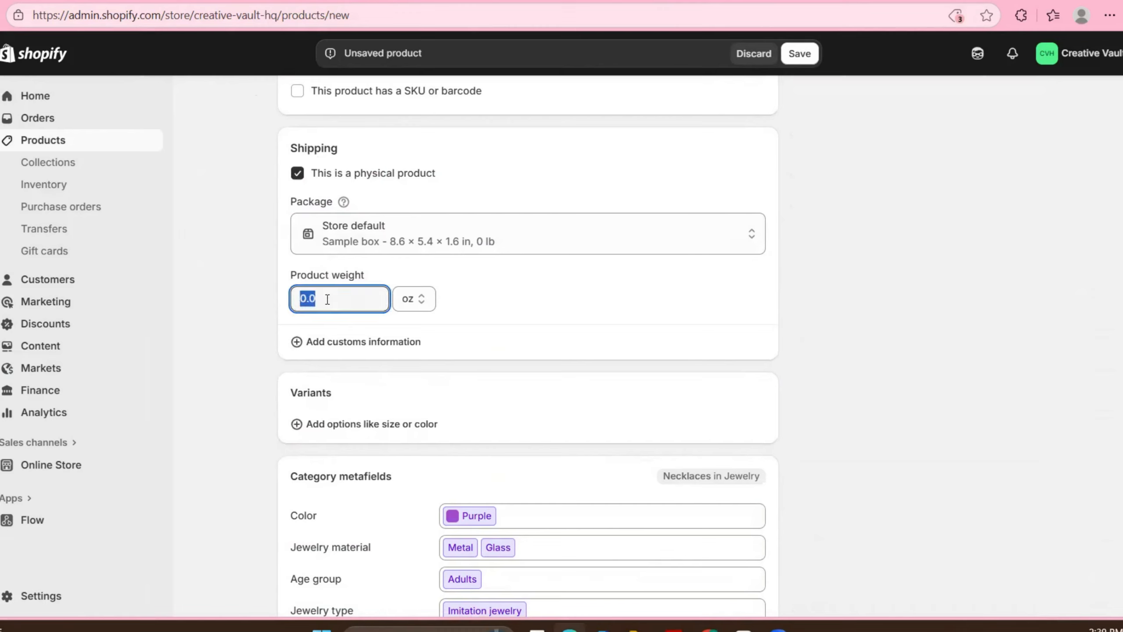
pyautogui.write('4')
pyautogui.click(497, 324)
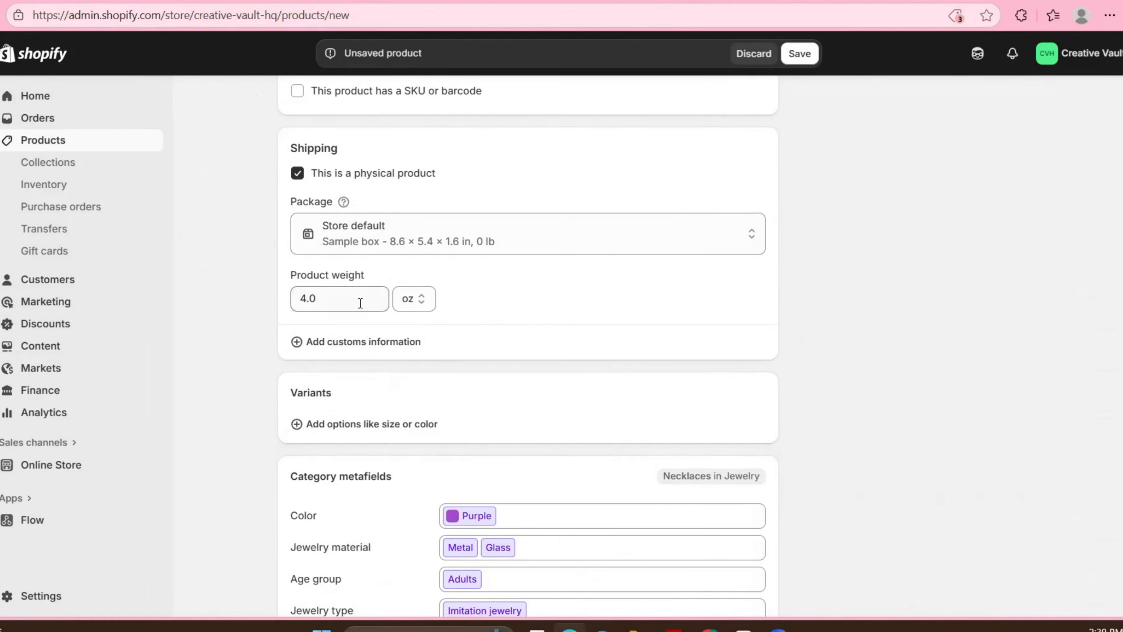
# Review the necklace's inventory, pricing, media and description entries, and save the product.
pyautogui.scroll(6, 392, 200)
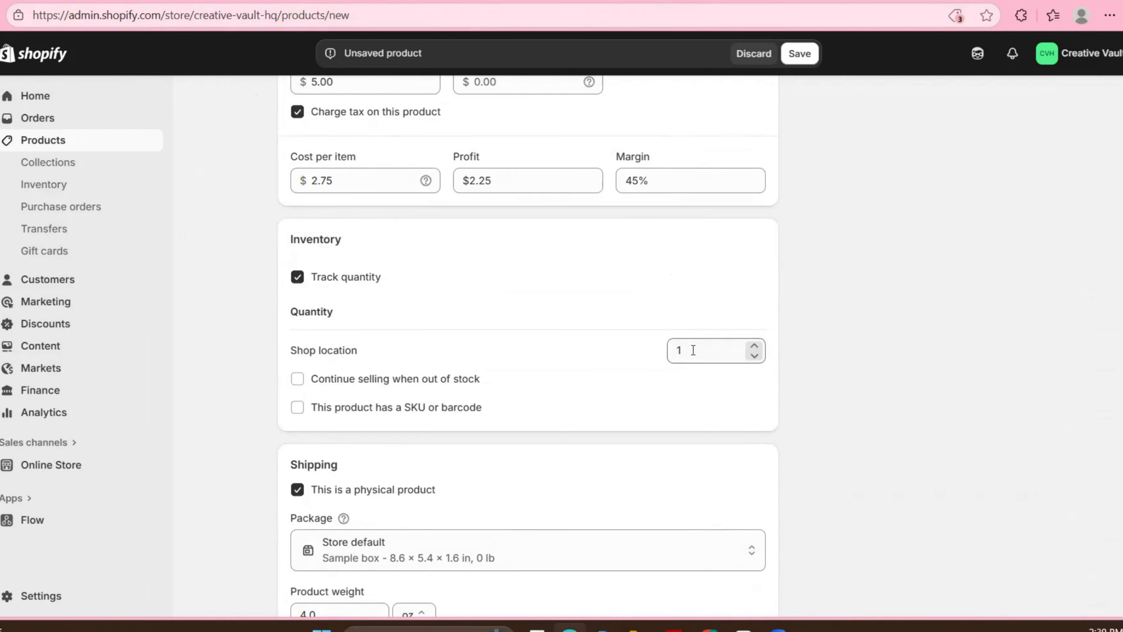
pyautogui.scroll(2, 693, 349)
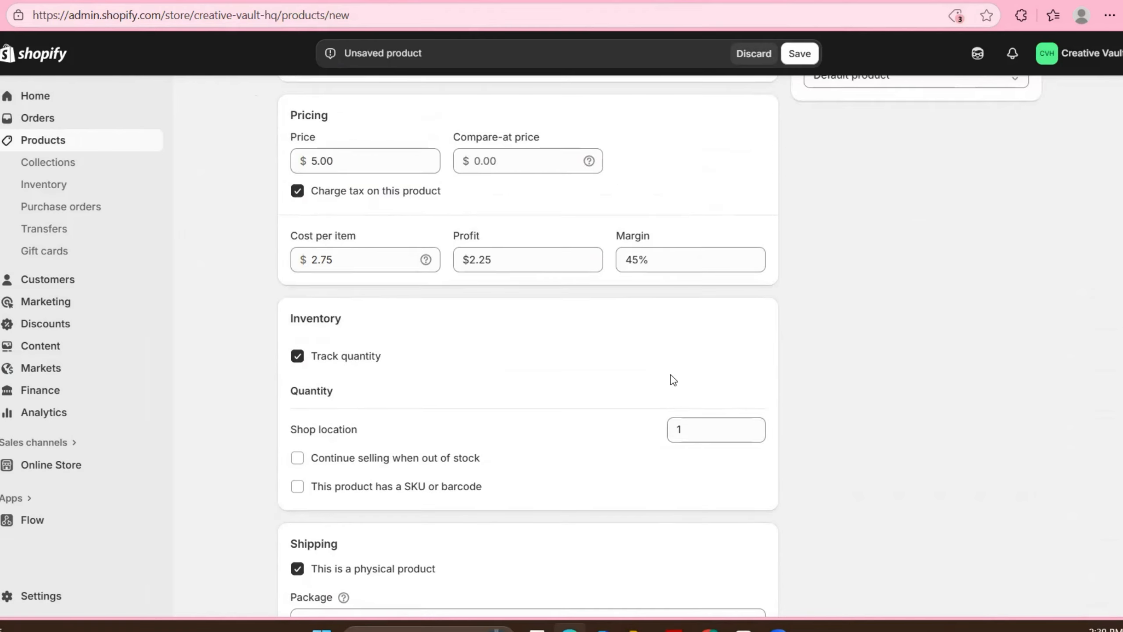
pyautogui.scroll(2, 604, 345)
pyautogui.scroll(5, 486, 308)
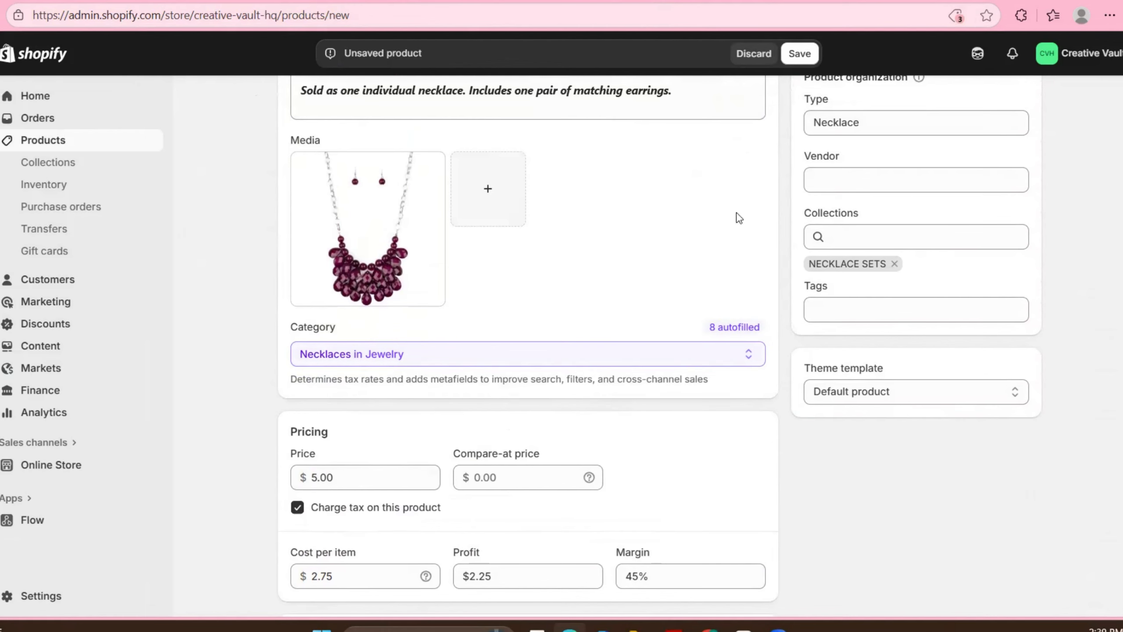
pyautogui.scroll(2, 389, 306)
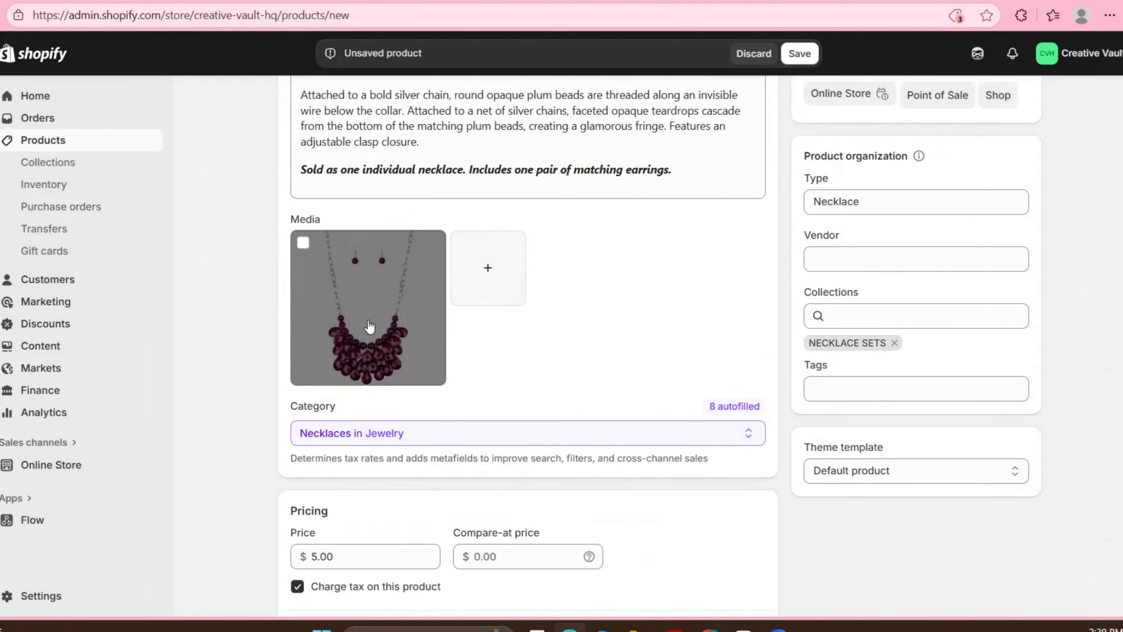
pyautogui.scroll(3, 370, 326)
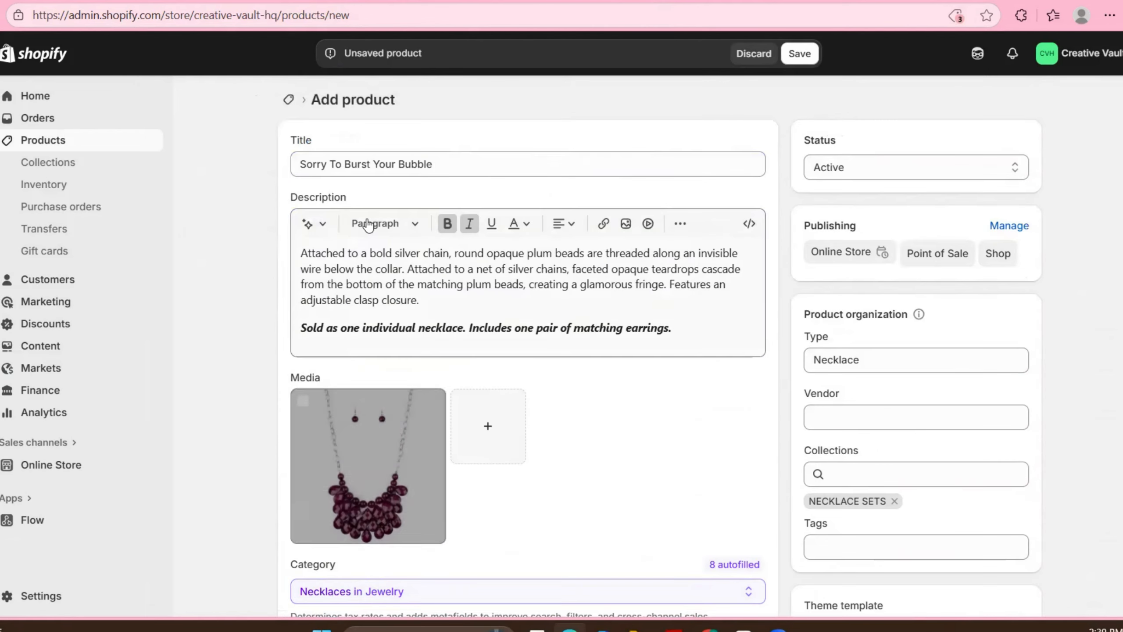
pyautogui.click(800, 55)
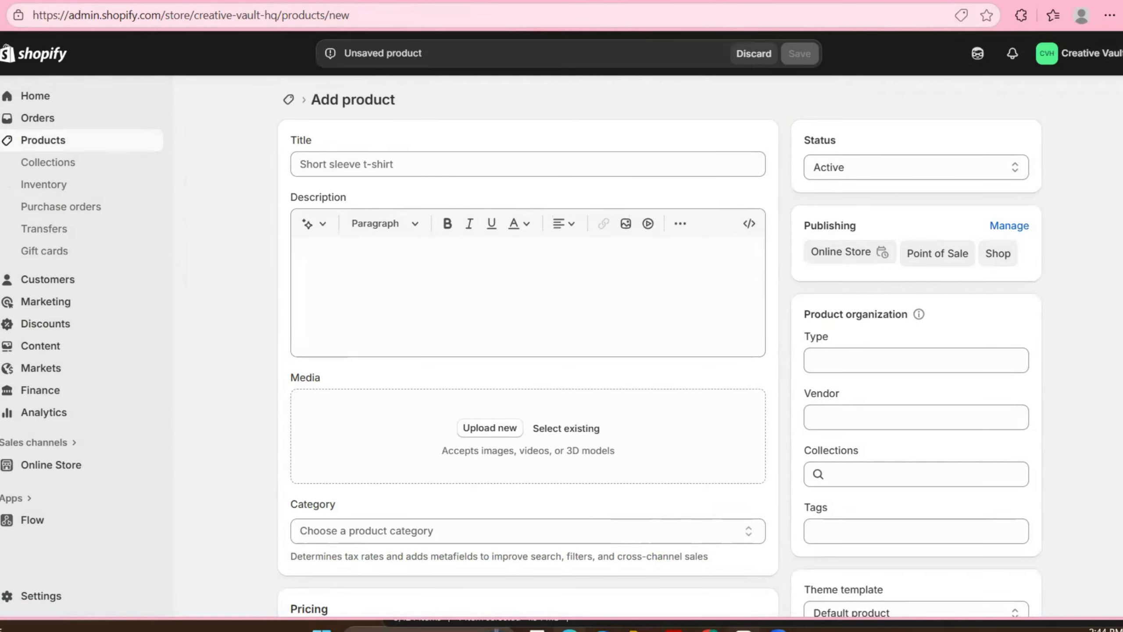
# Add the Breast Cancer Warrior shirt image from the Downloads folder to a new product and set its type to T-Shirt.
pyautogui.moveTo(743, 629)
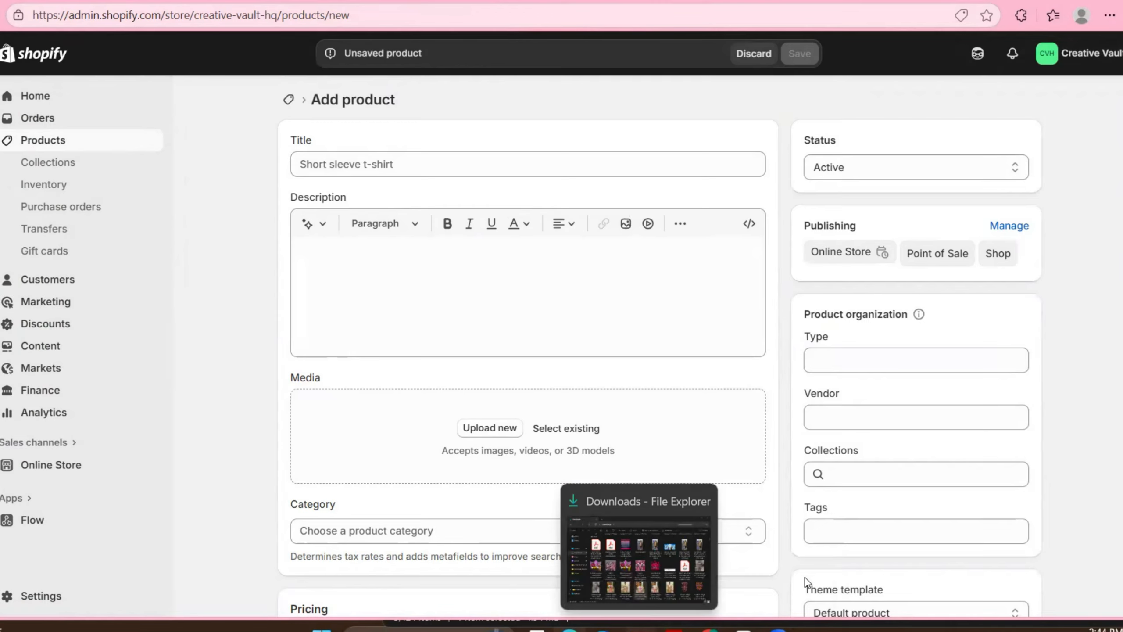
pyautogui.click(633, 628)
pyautogui.click(875, 362)
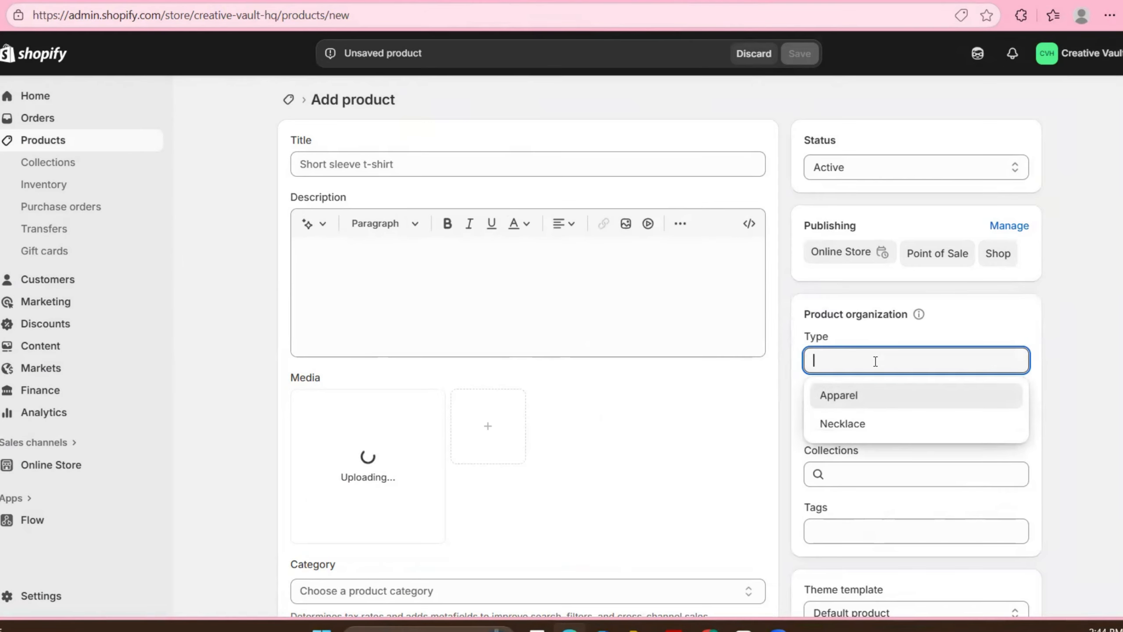
pyautogui.write('T')
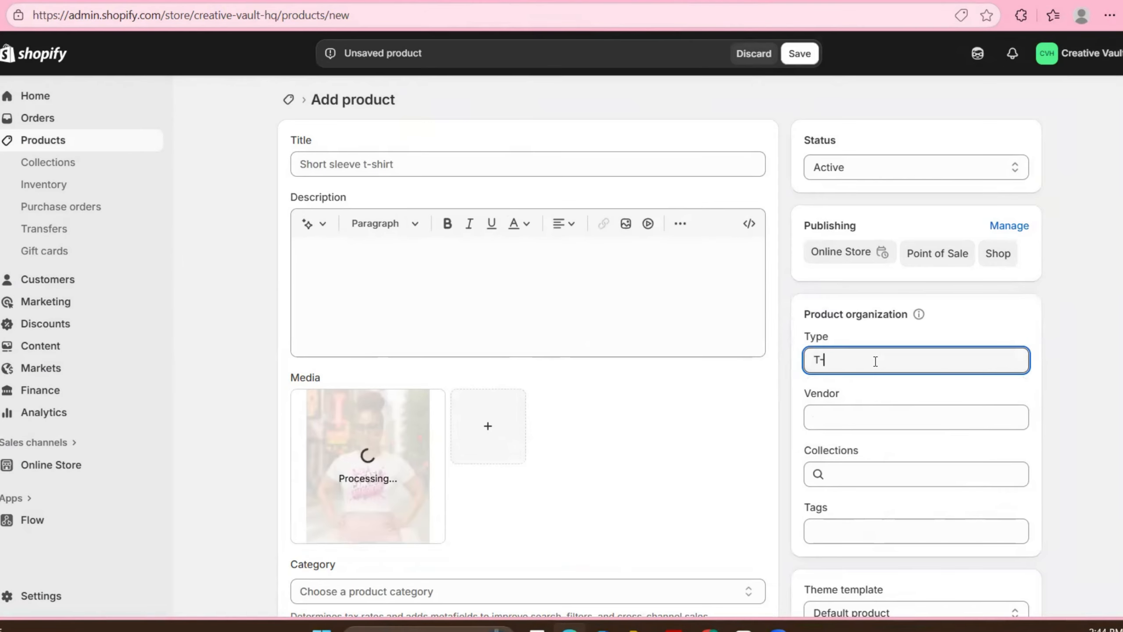
pyautogui.write('-Shirt')
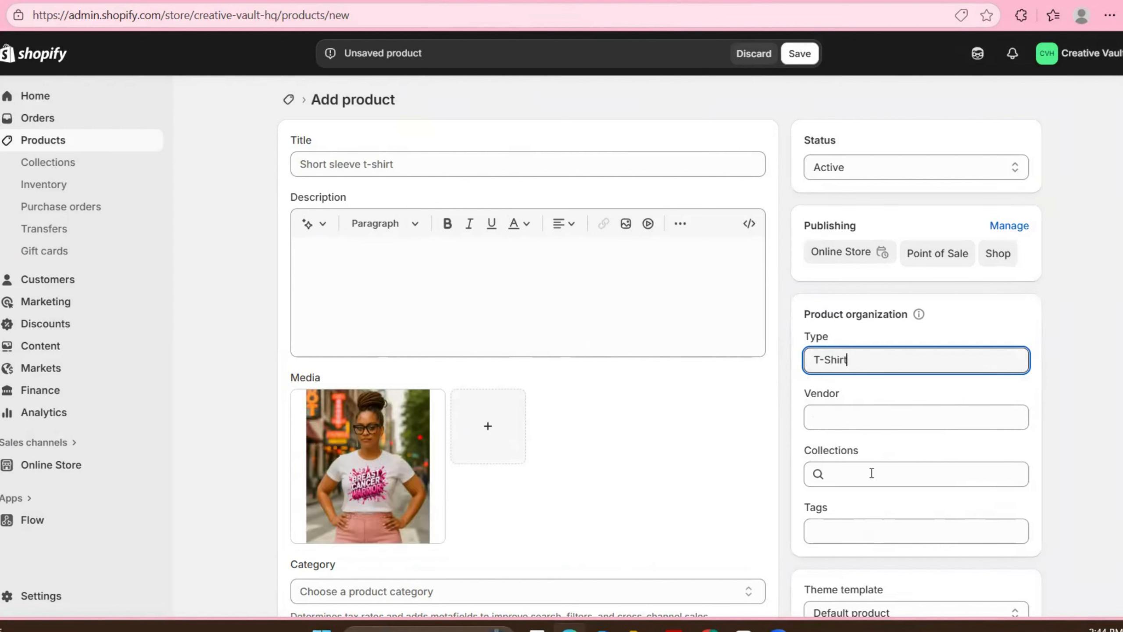
pyautogui.click(871, 471)
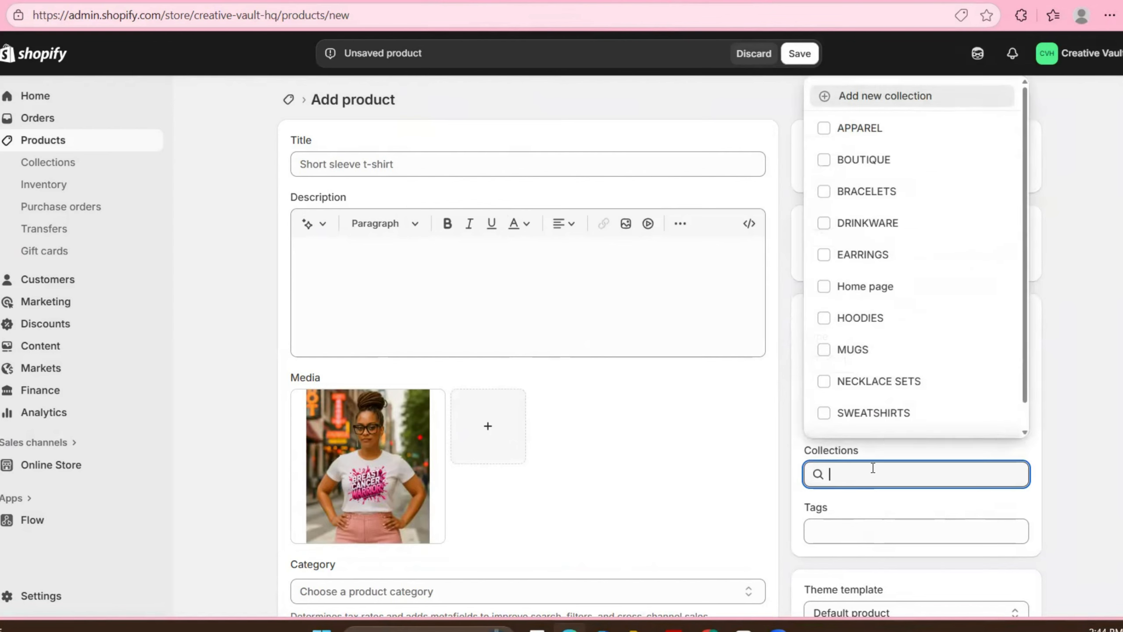
# Add the existing tag "tee" to the new T-shirt product.
pyautogui.click(865, 527)
pyautogui.write('tee')
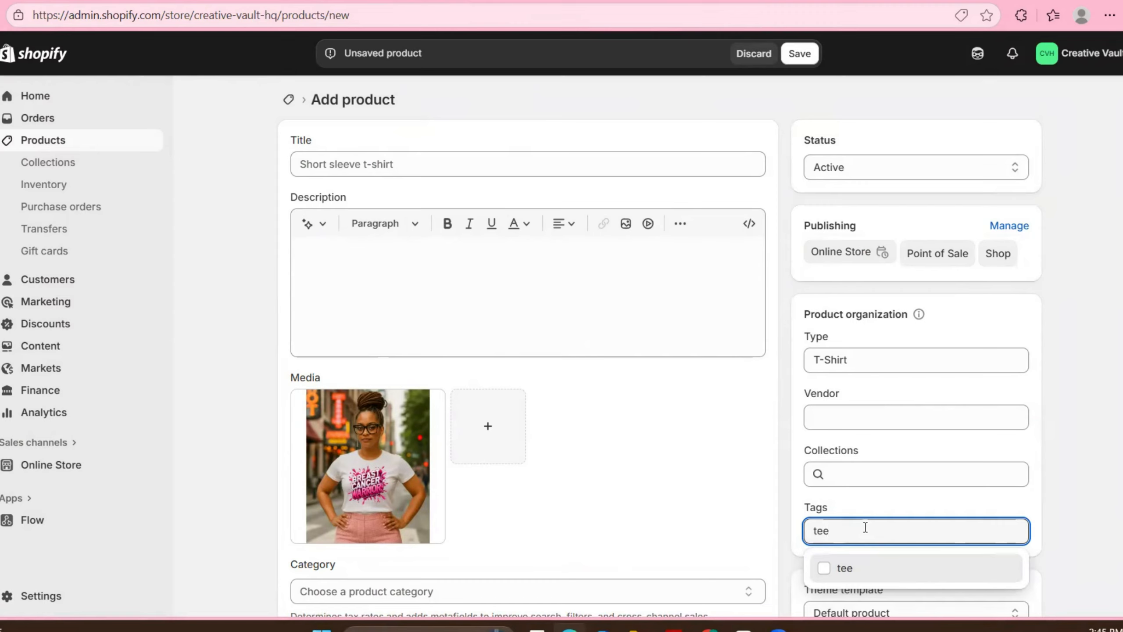
pyautogui.click(848, 575)
pyautogui.click(1101, 462)
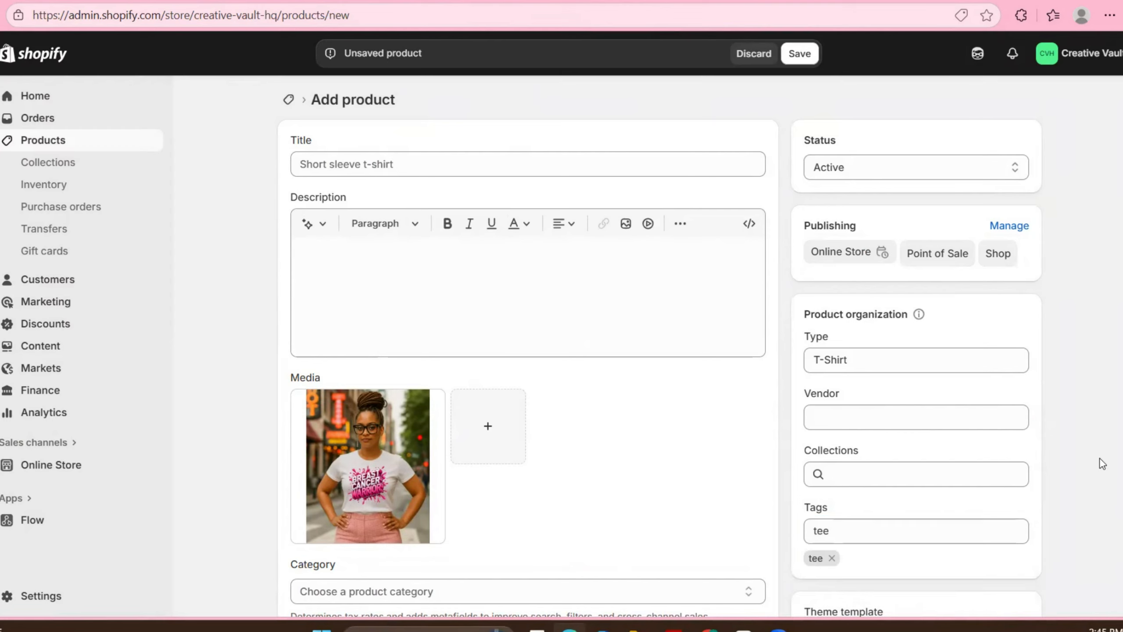
# Add "breast cancer awareness" to the T-shirt product as a separate tag.
pyautogui.scroll(-3, 1103, 453)
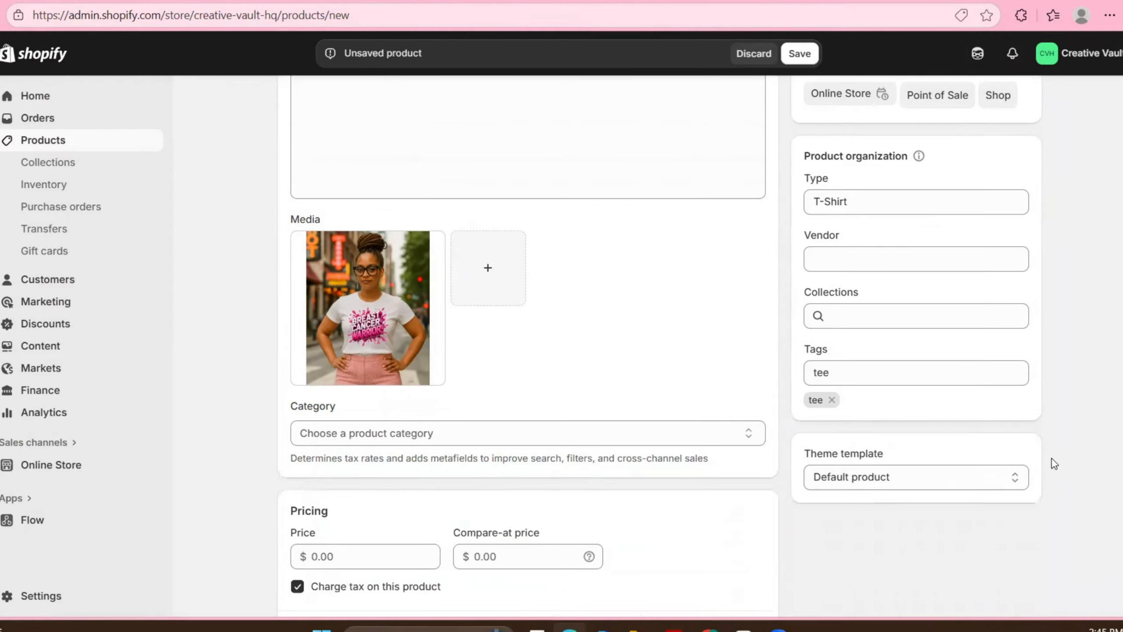
pyautogui.click(894, 373)
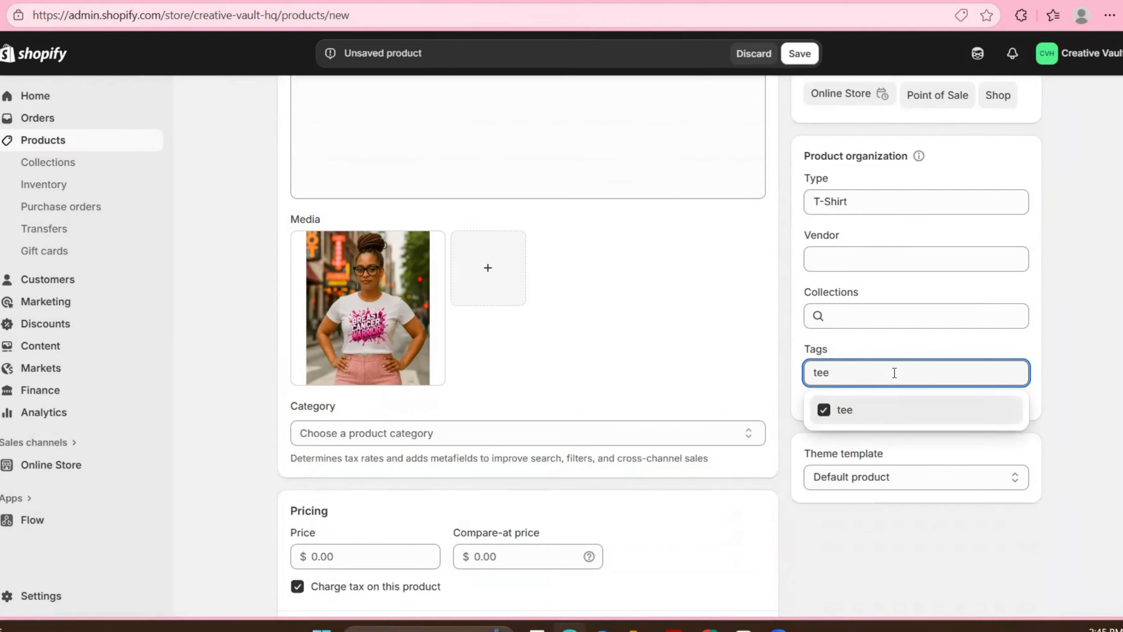
pyautogui.write(', breast cancer awareness')
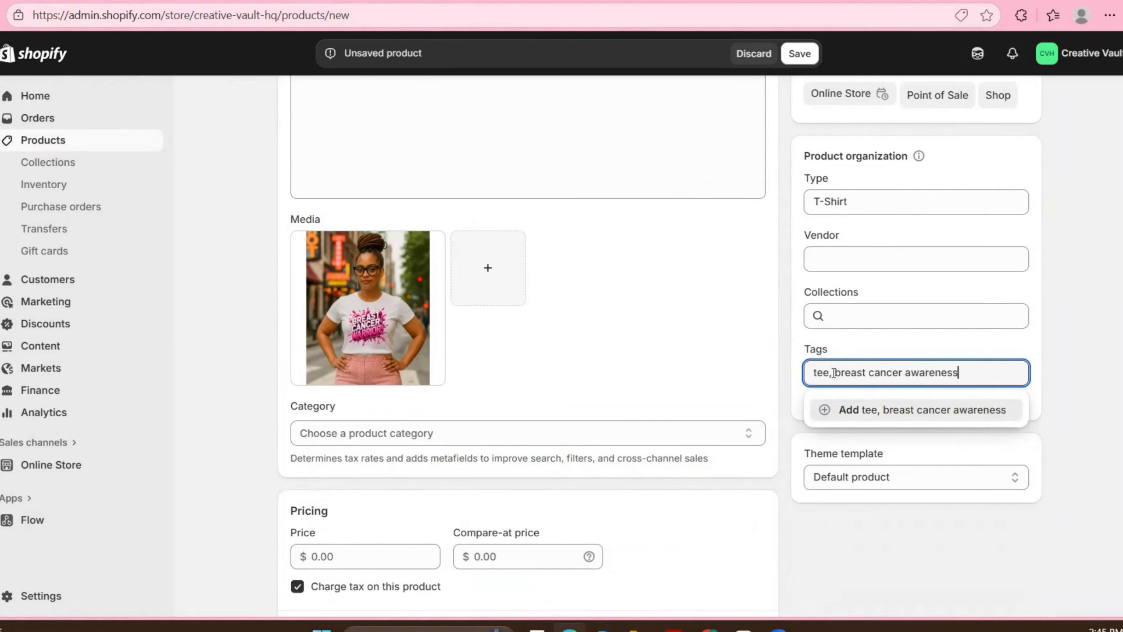
pyautogui.moveTo(835, 373); pyautogui.dragTo(761, 371)
pyautogui.press('BackSpace')
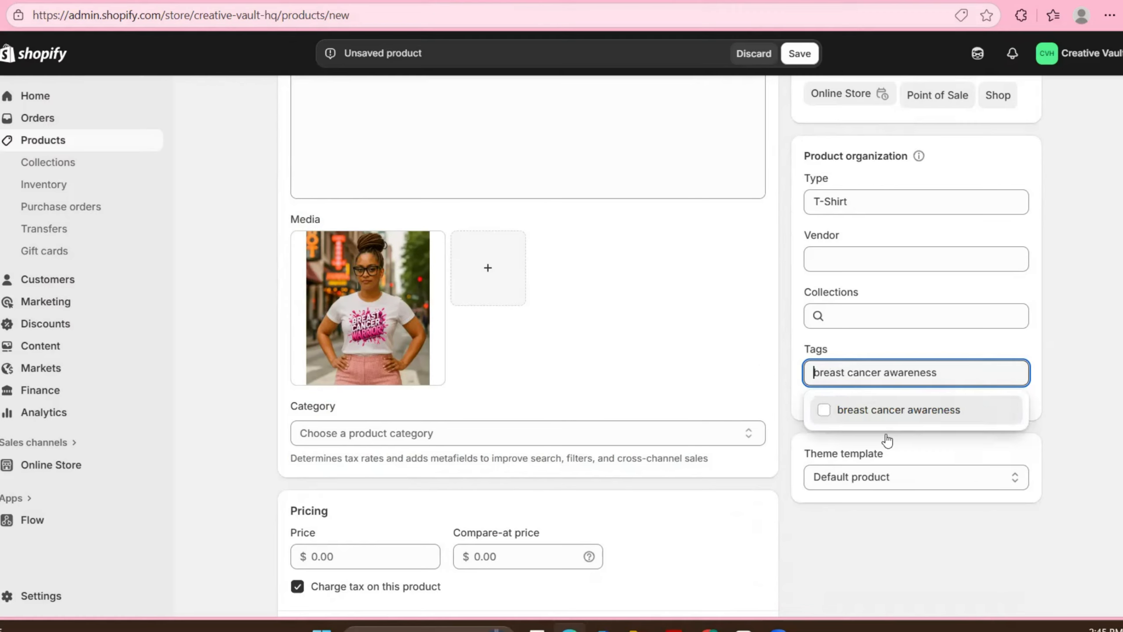
pyautogui.press('Return')
pyautogui.click(964, 369)
pyautogui.press('Return')
pyautogui.click(933, 413)
pyautogui.click(1061, 444)
# Add the shorter tag "breast cancer" to the T-shirt product.
pyautogui.click(960, 371)
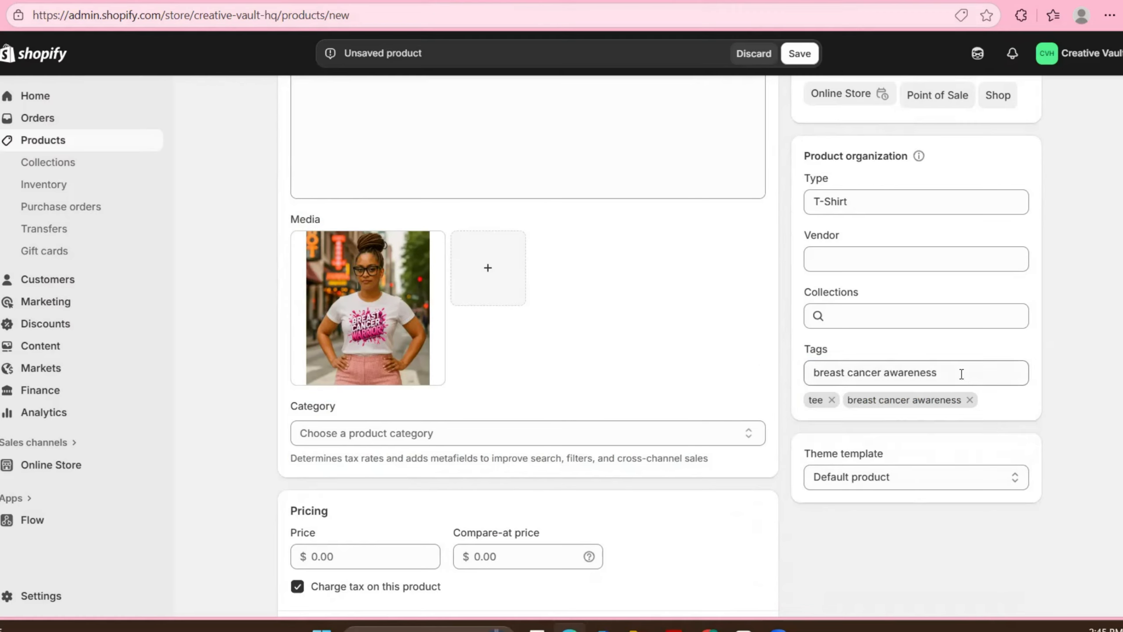
pyautogui.moveTo(935, 373); pyautogui.dragTo(883, 375)
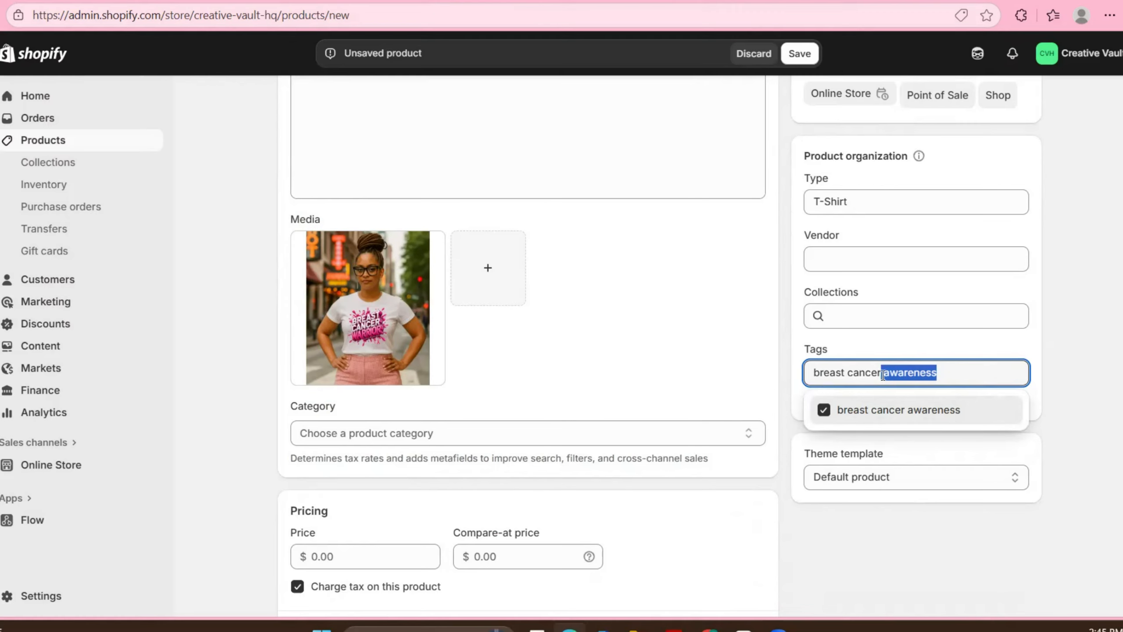
pyautogui.press('BackSpace')
pyautogui.press('Return')
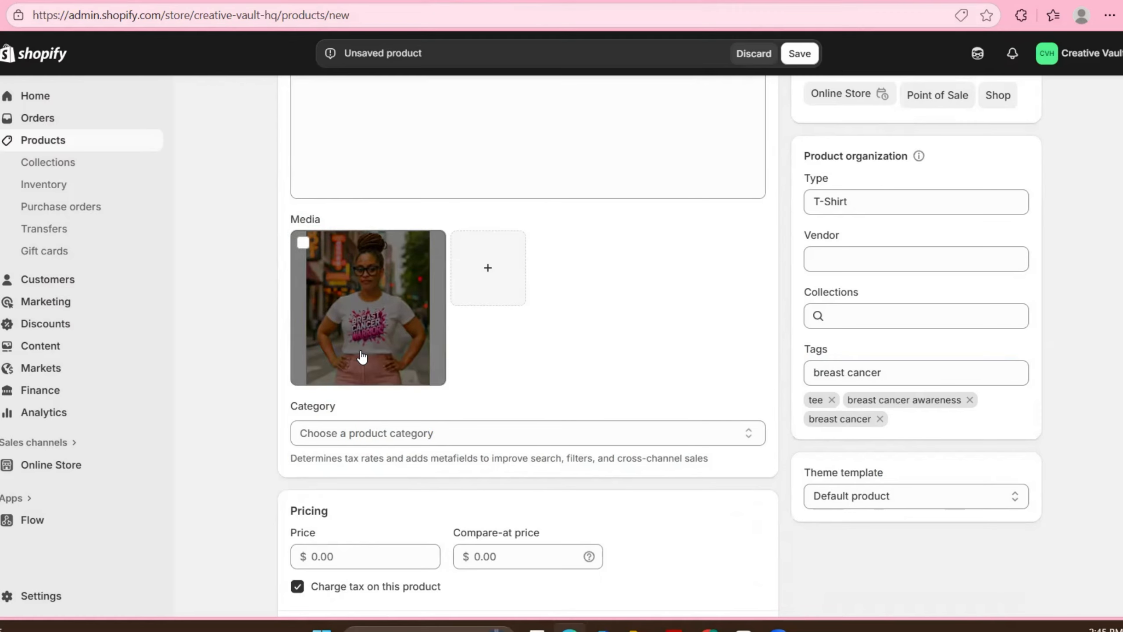
# Title the new T-shirt product "Breast Cancer Warrior".
pyautogui.scroll(2, 512, 250)
pyautogui.scroll(2, 512, 250)
pyautogui.click(362, 164)
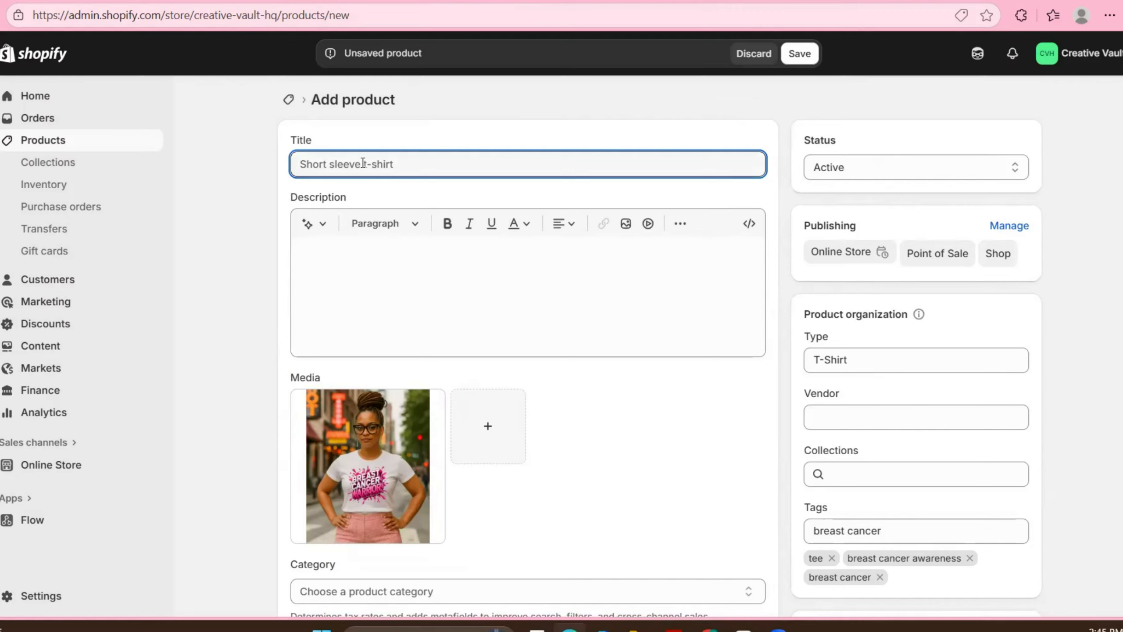
pyautogui.write('Breast Can')
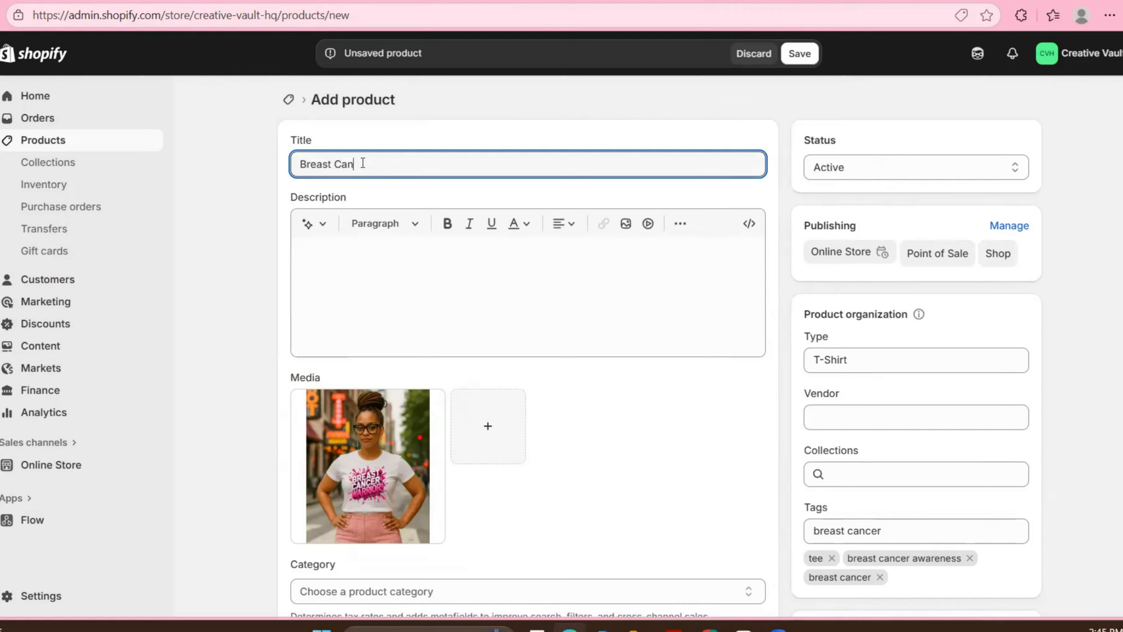
pyautogui.write('cer Warrior')
# Start a generated description in Supportive tone with the prompt "show your support for someone special who is a breast cancer warrior and defeated".
pyautogui.click(311, 223)
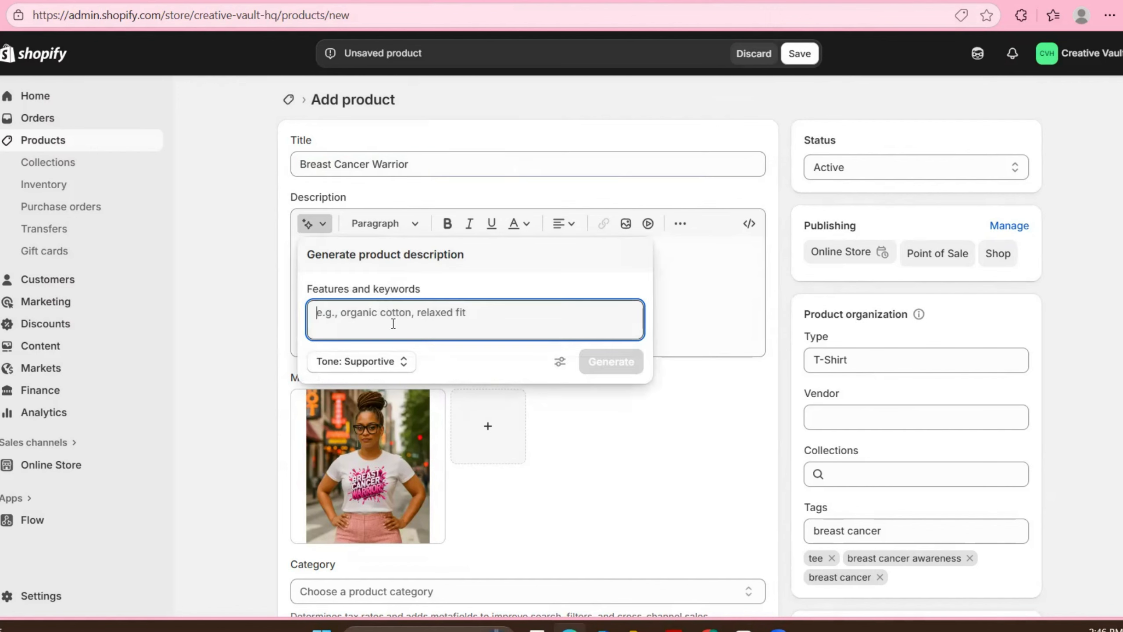
pyautogui.click(380, 361)
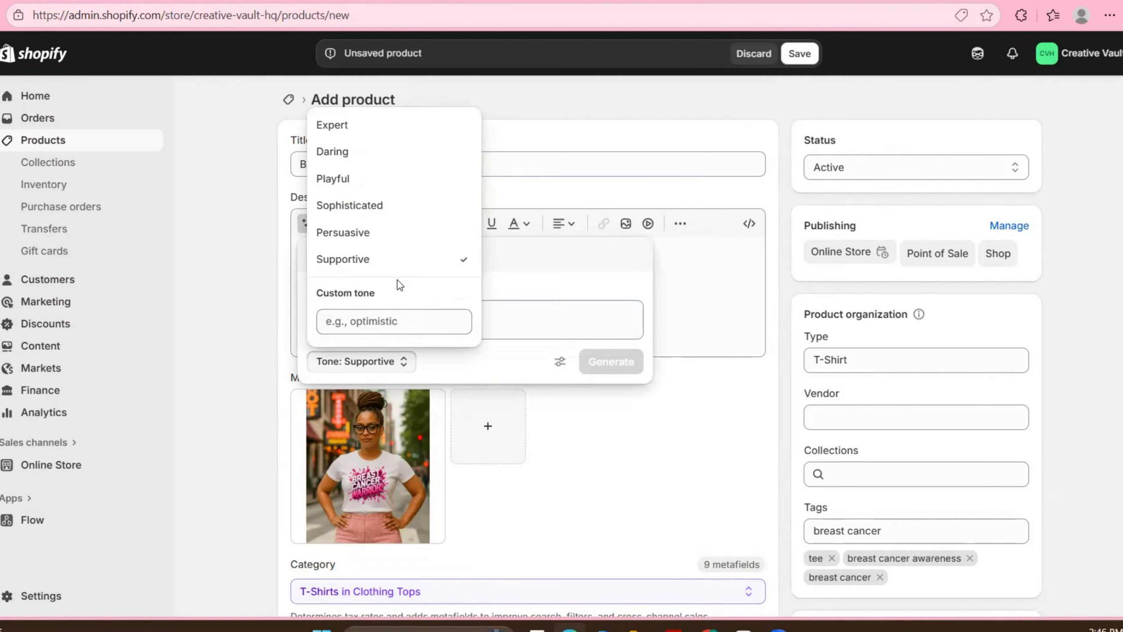
pyautogui.click(499, 323)
pyautogui.click(496, 328)
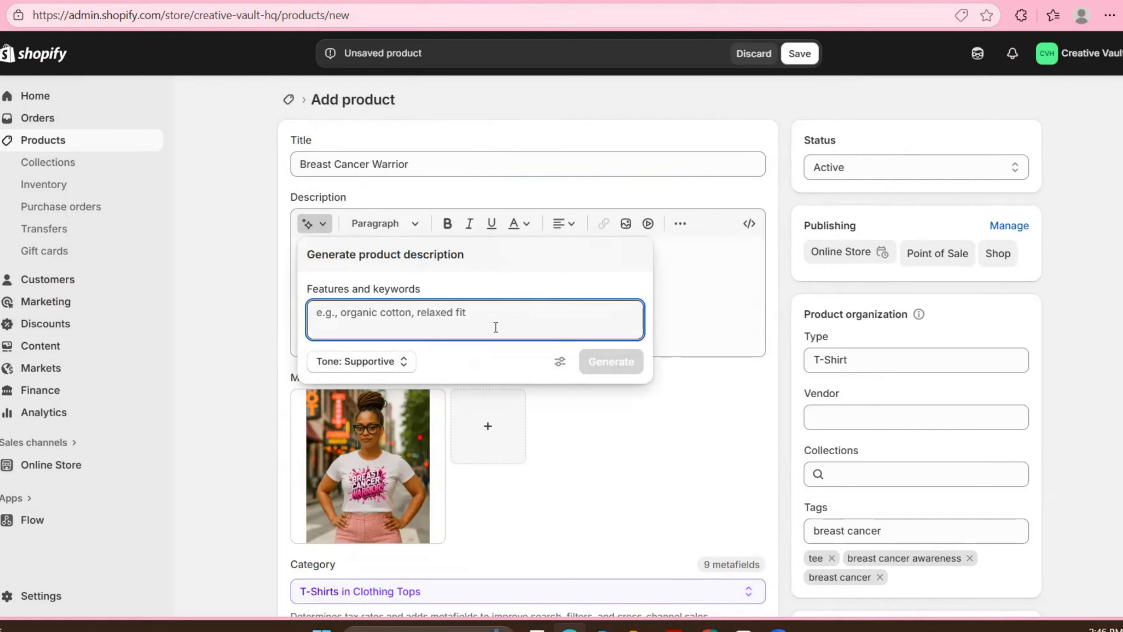
pyautogui.write('show y')
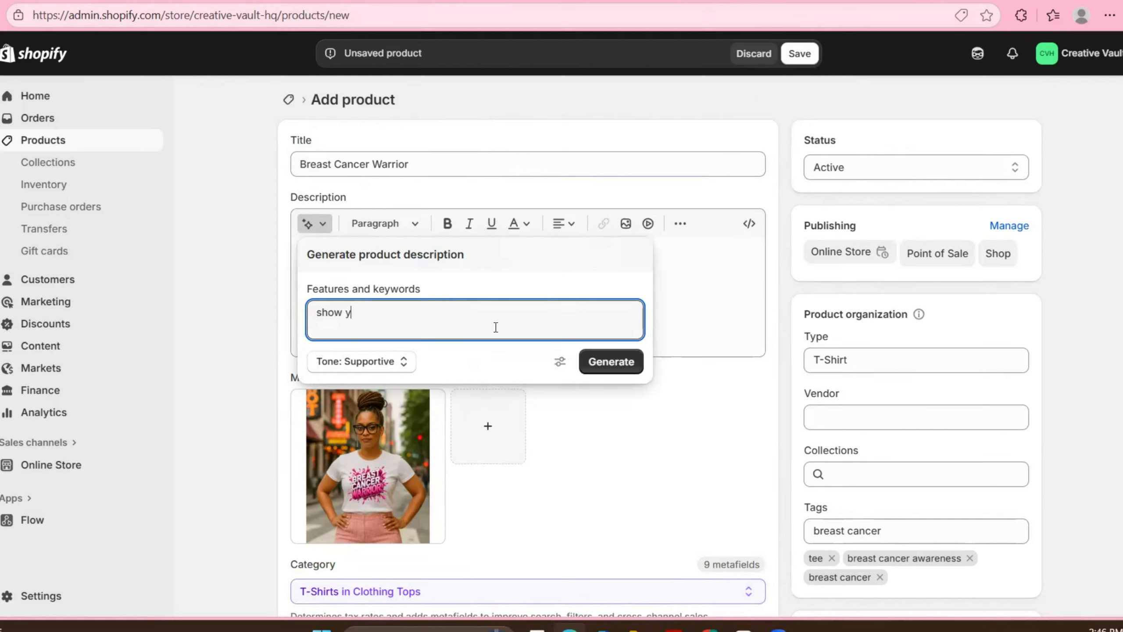
pyautogui.write('our support for the')
pyautogui.press('BackSpace')
pyautogui.press('BackSpace')
pyautogui.press('BackSpace')
pyautogui.write('someone special who is ')
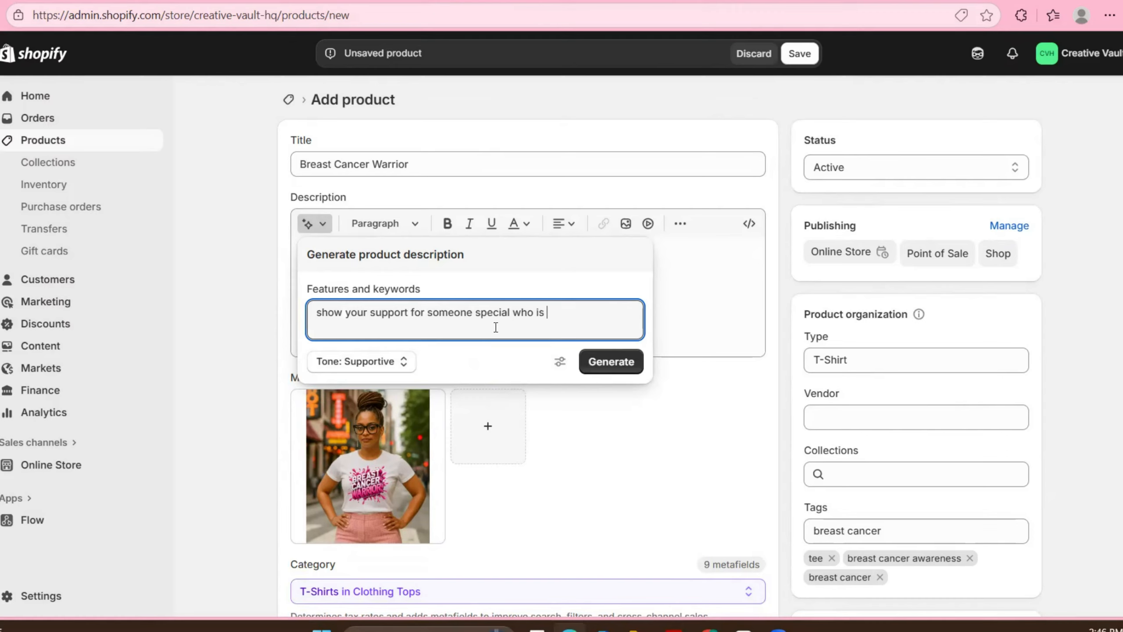
pyautogui.write('a breast cancer warrior and defeated')
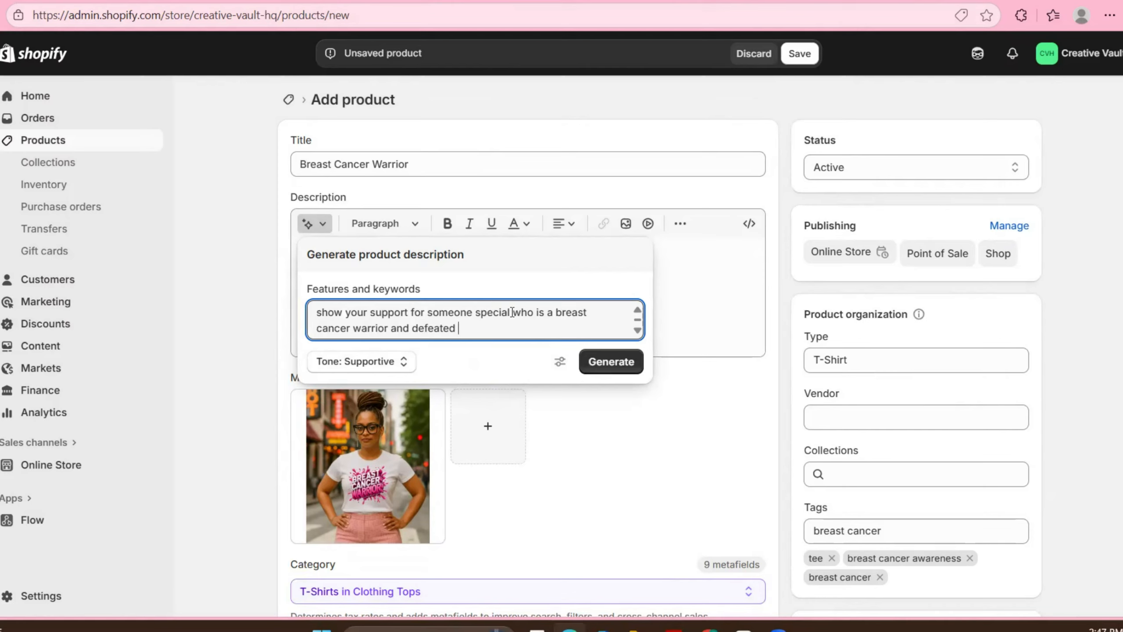
# Reword the prompt's ending as "who has won that battle with breast cancer. Our t-shirts are made of 100% preshrunk cotton." and keep the generated description.
pyautogui.moveTo(511, 312); pyautogui.dragTo(522, 332)
pyautogui.write('who has w')
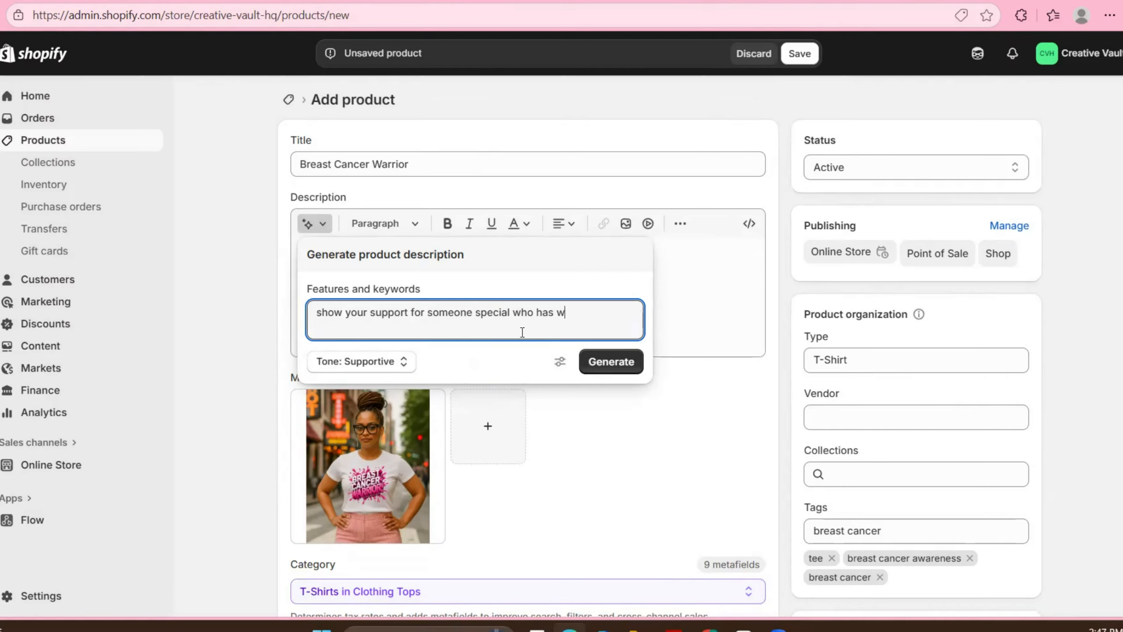
pyautogui.write('on that battle with breast cancer')
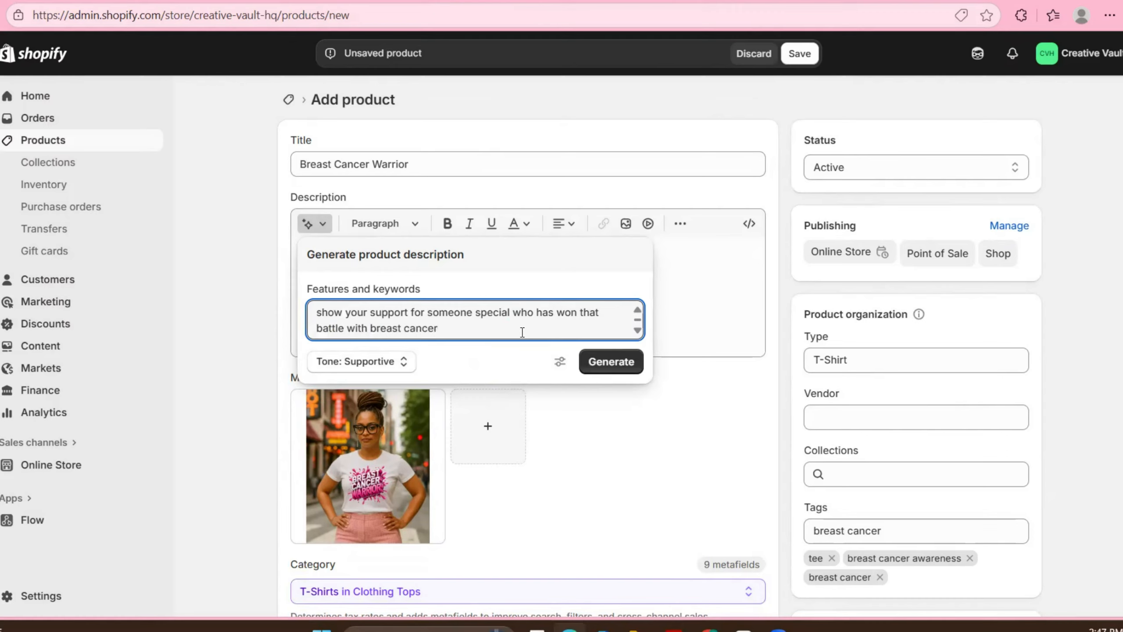
pyautogui.write('.  Our t-shirts are made of 100')
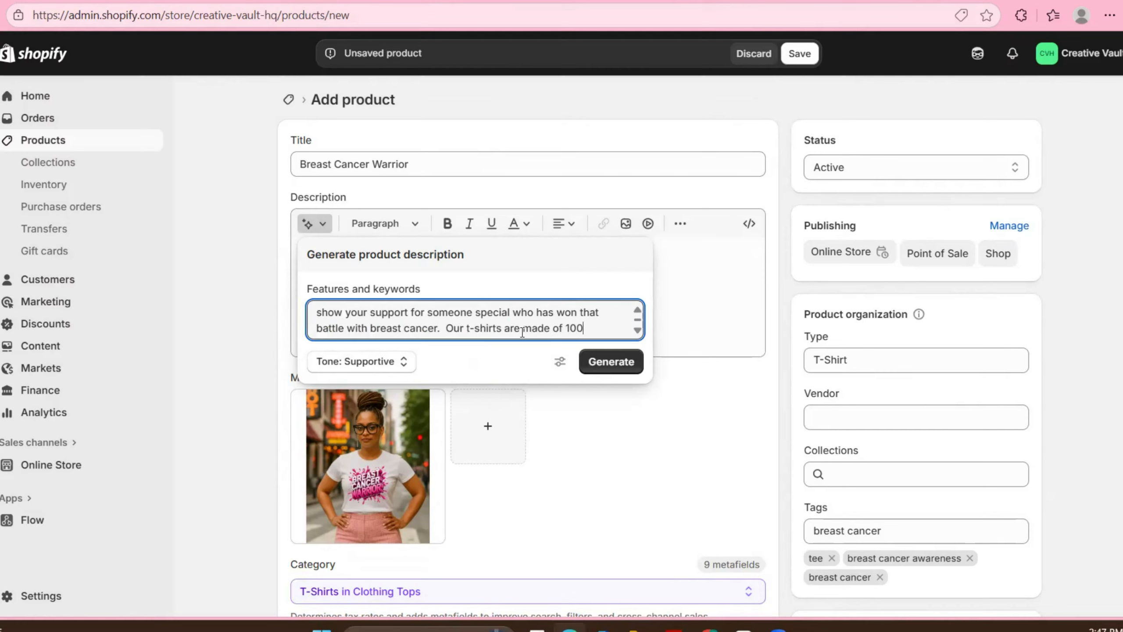
pyautogui.write('% preshrunk cotton.')
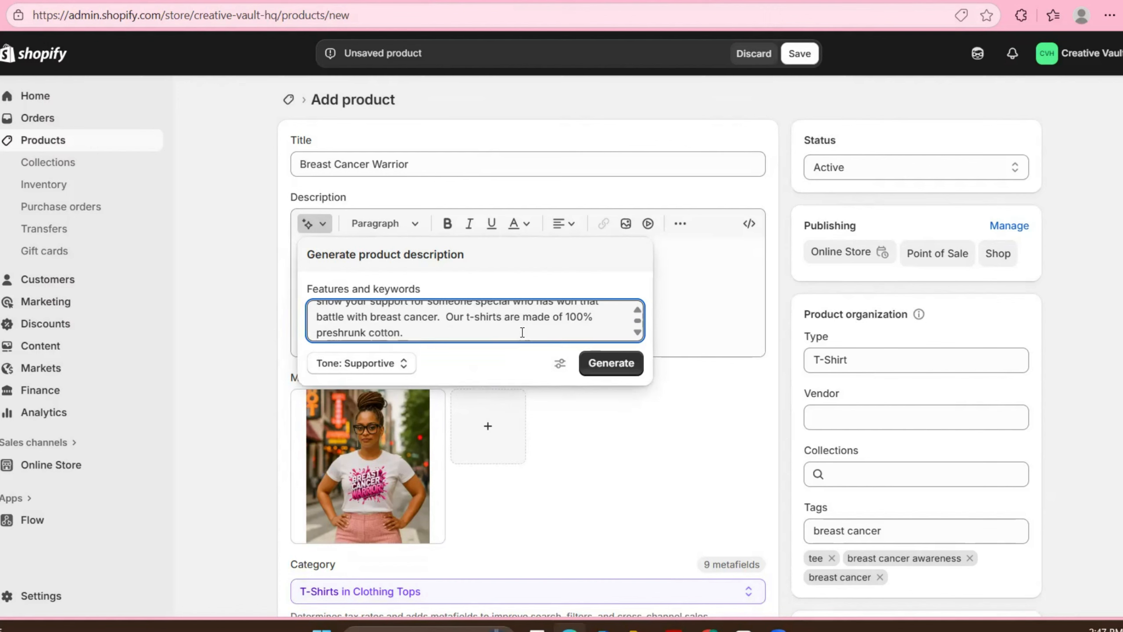
pyautogui.click(608, 363)
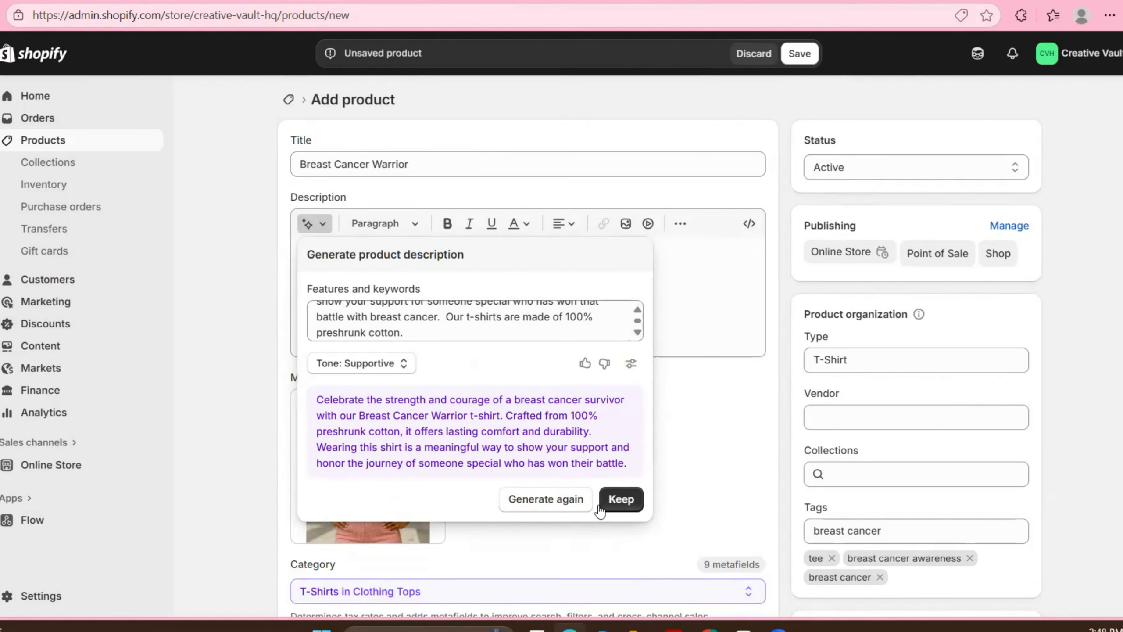
pyautogui.click(619, 499)
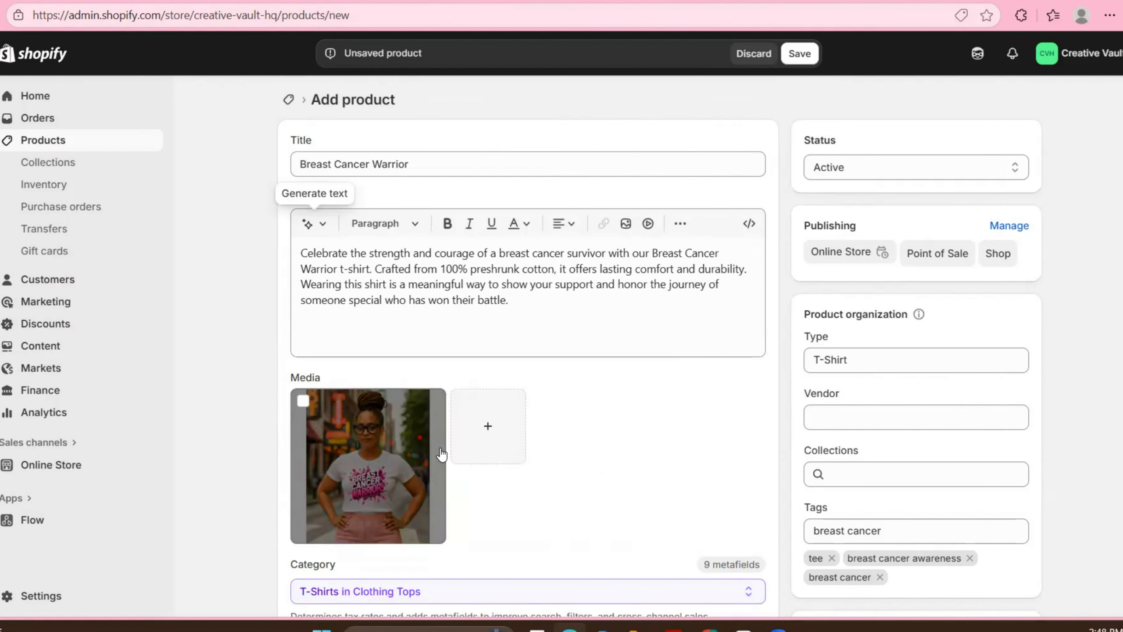
# Set the T-shirt's price to $25 and turn off quantity tracking.
pyautogui.scroll(-5, 665, 392)
pyautogui.scroll(-3, 550, 314)
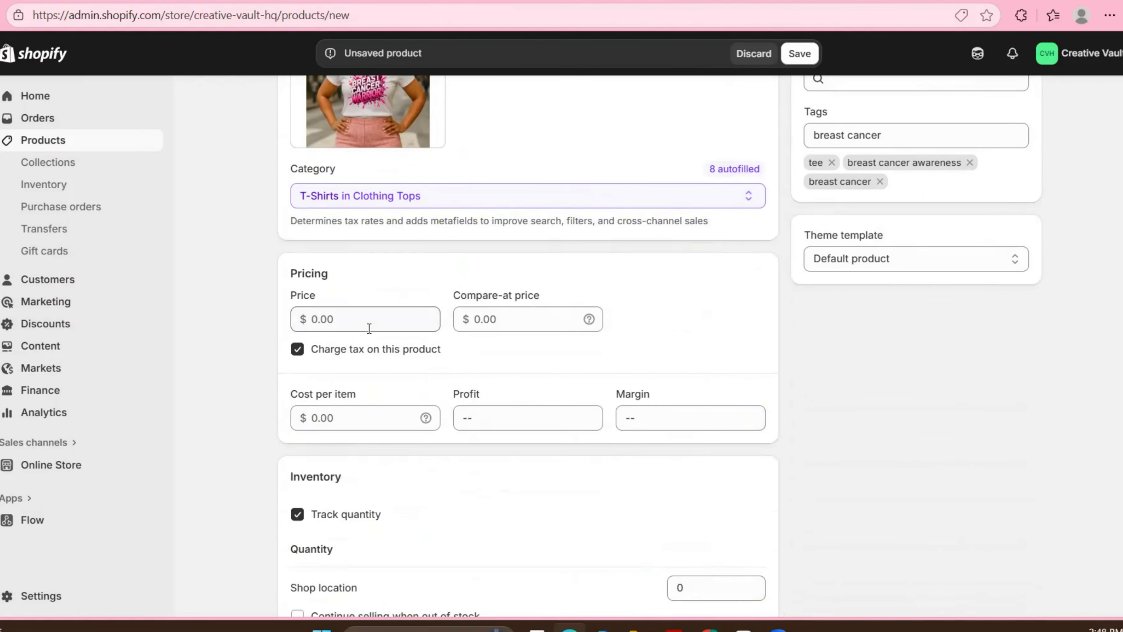
pyautogui.click(368, 325)
pyautogui.write('25')
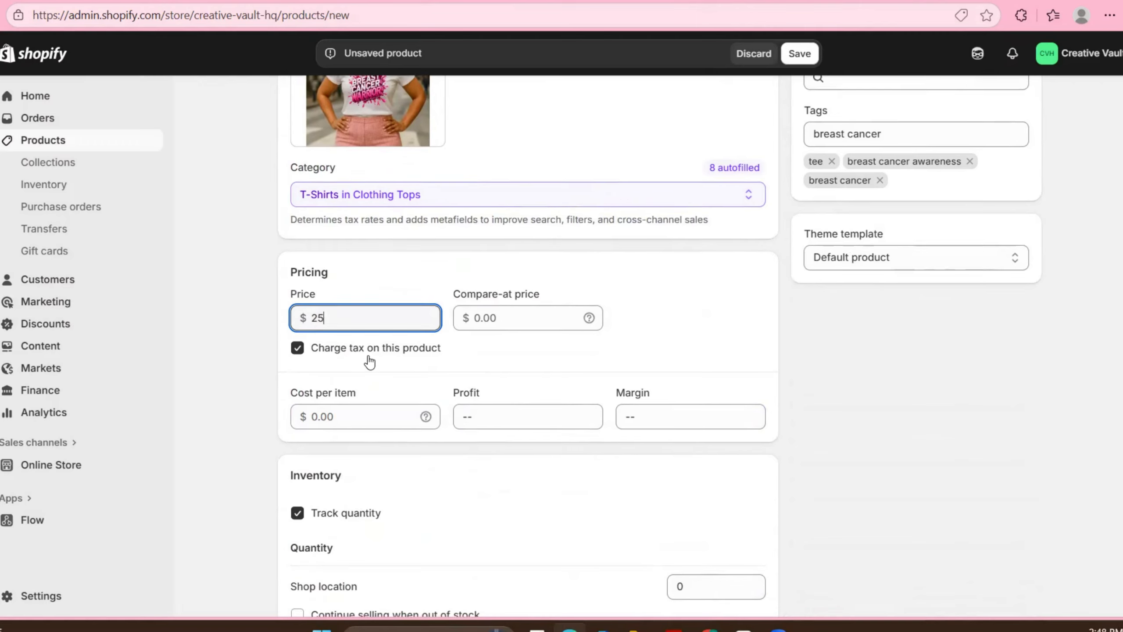
pyautogui.scroll(-5, 370, 362)
pyautogui.click(298, 278)
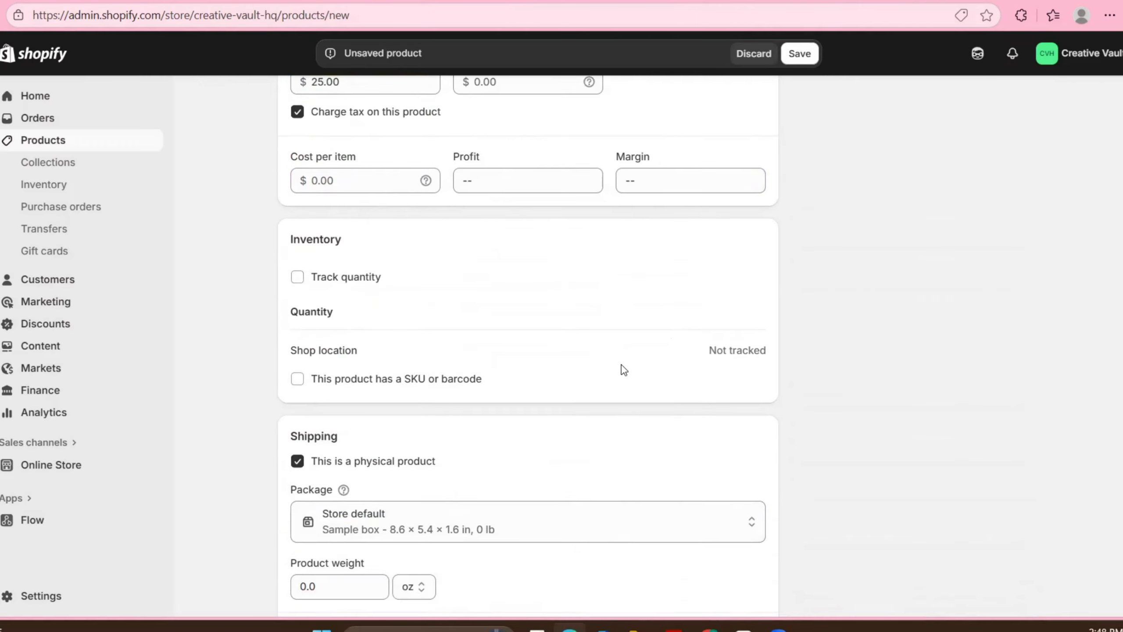
# Set the T-shirt's shipping weight to 5 oz.
pyautogui.scroll(-3, 570, 350)
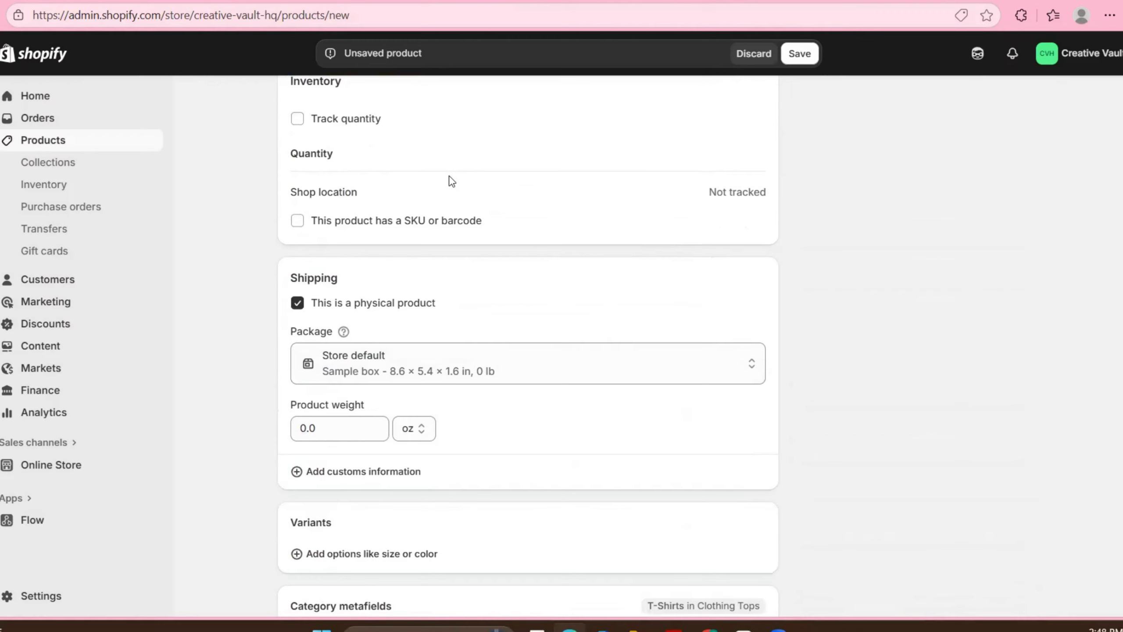
pyautogui.scroll(-3, 451, 181)
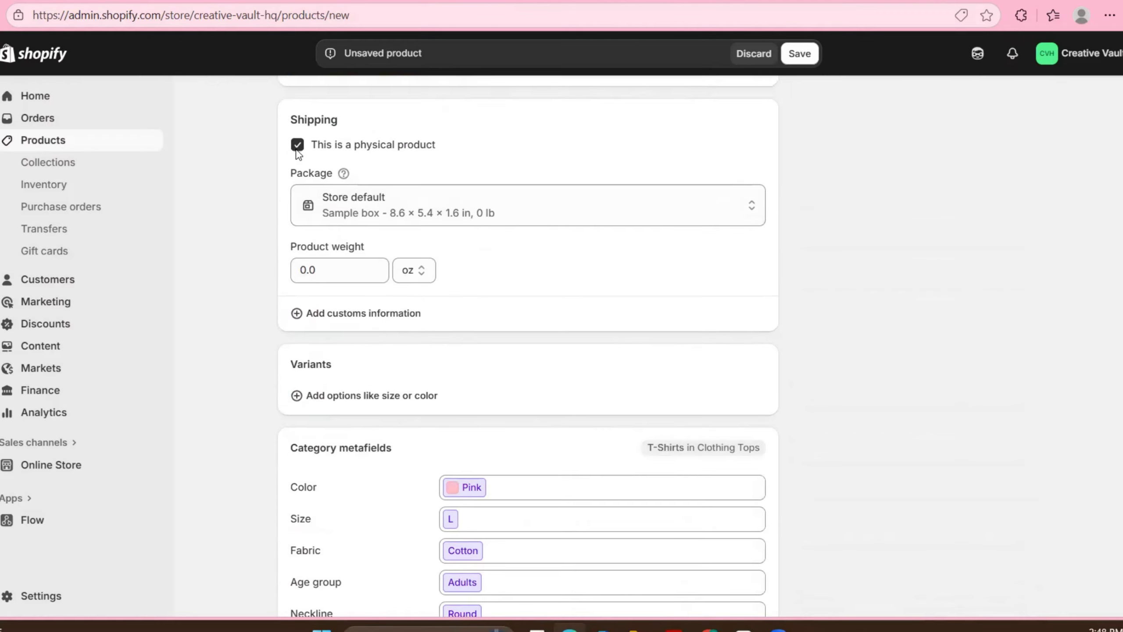
pyautogui.scroll(-3, 310, 176)
pyautogui.click(341, 112)
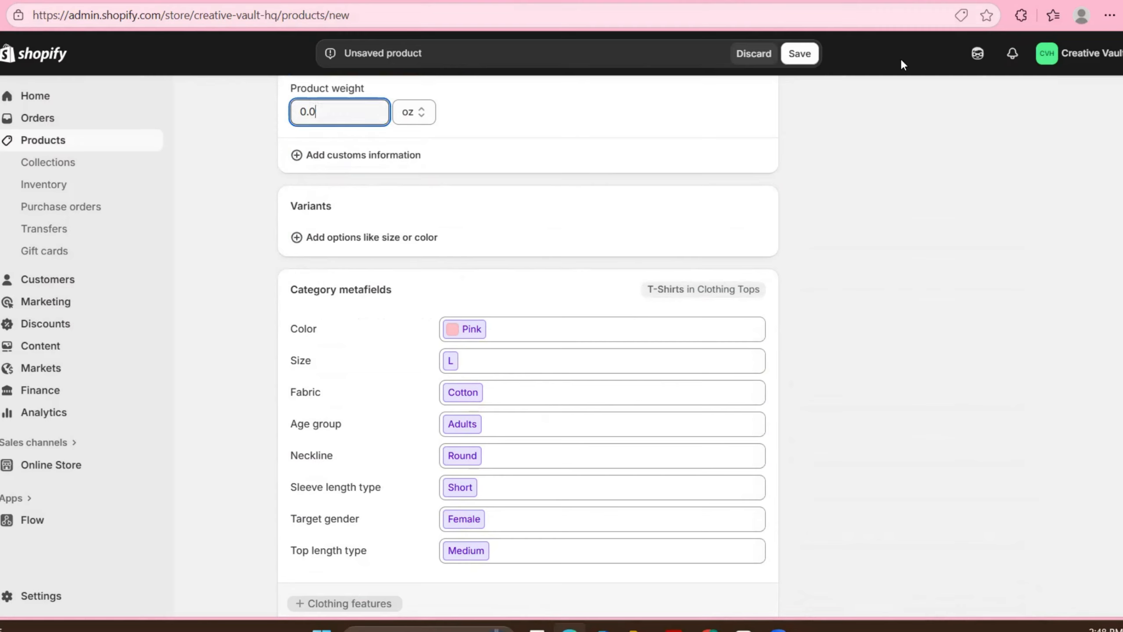
pyautogui.doubleClick(368, 119)
pyautogui.write('5')
pyautogui.click(788, 136)
# Add a Size variant option to the T-shirt and try to remove its preset value L.
pyautogui.scroll(-2, 393, 179)
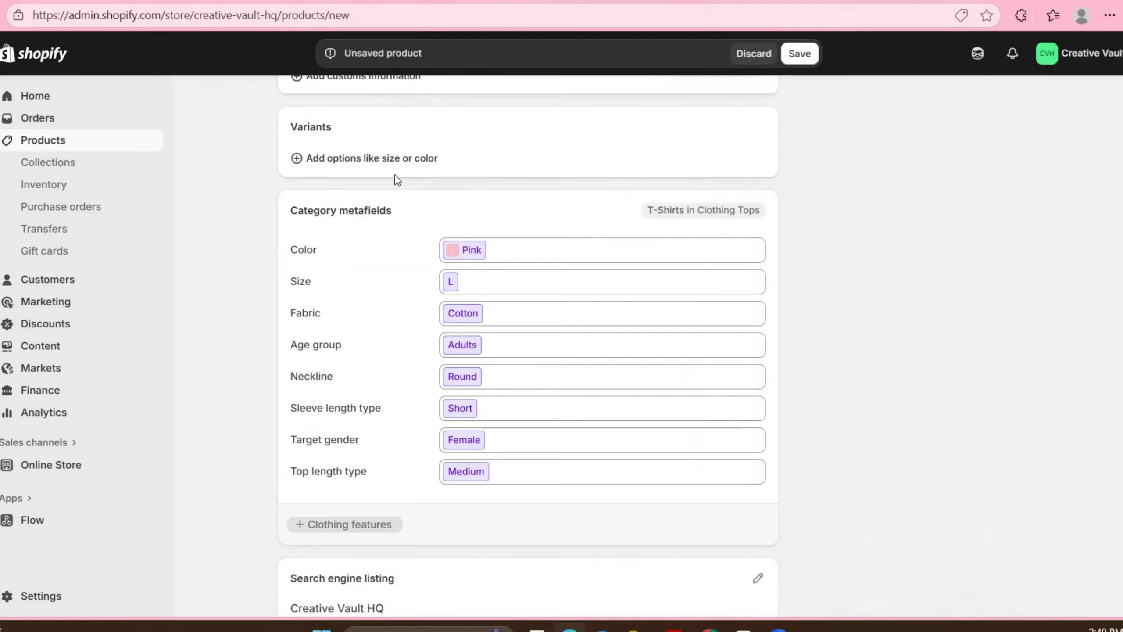
pyautogui.click(375, 161)
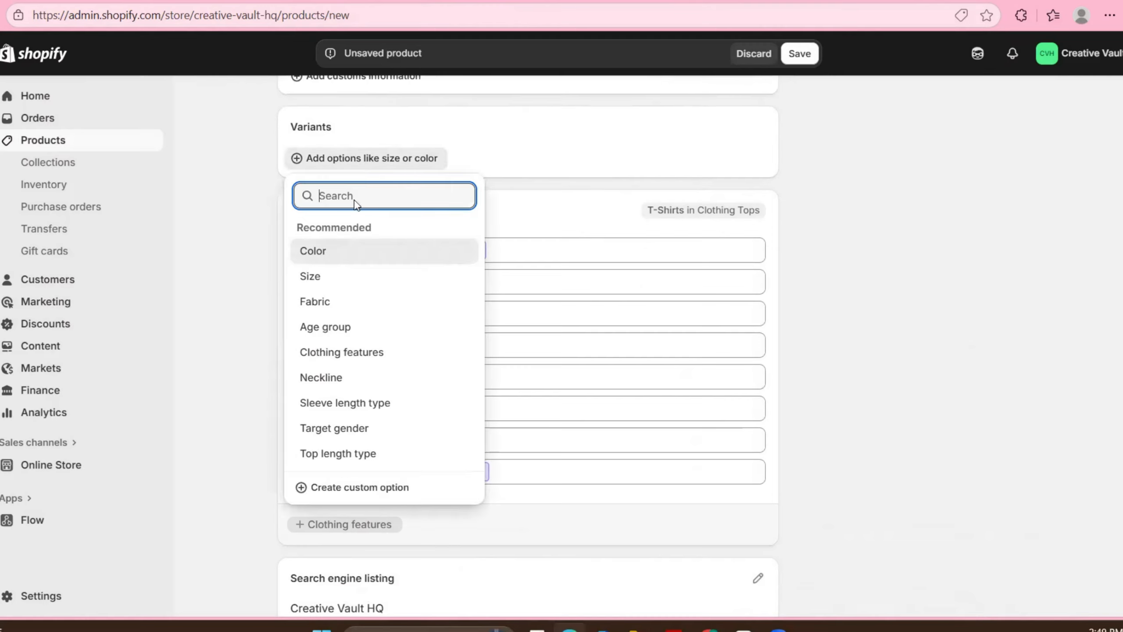
pyautogui.click(322, 277)
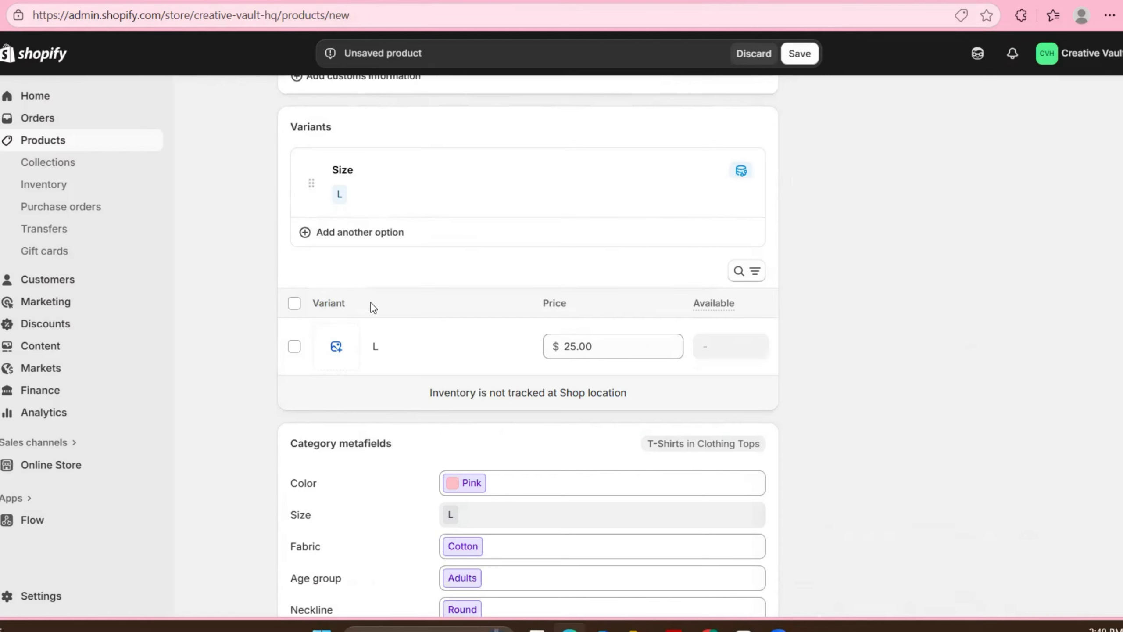
pyautogui.click(362, 202)
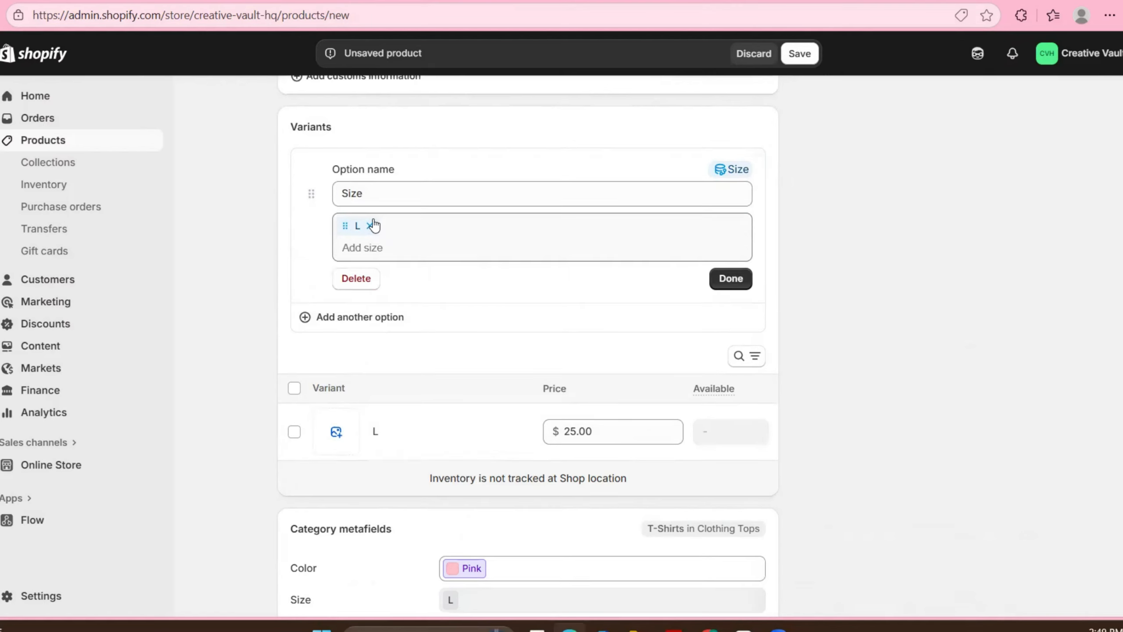
pyautogui.click(370, 226)
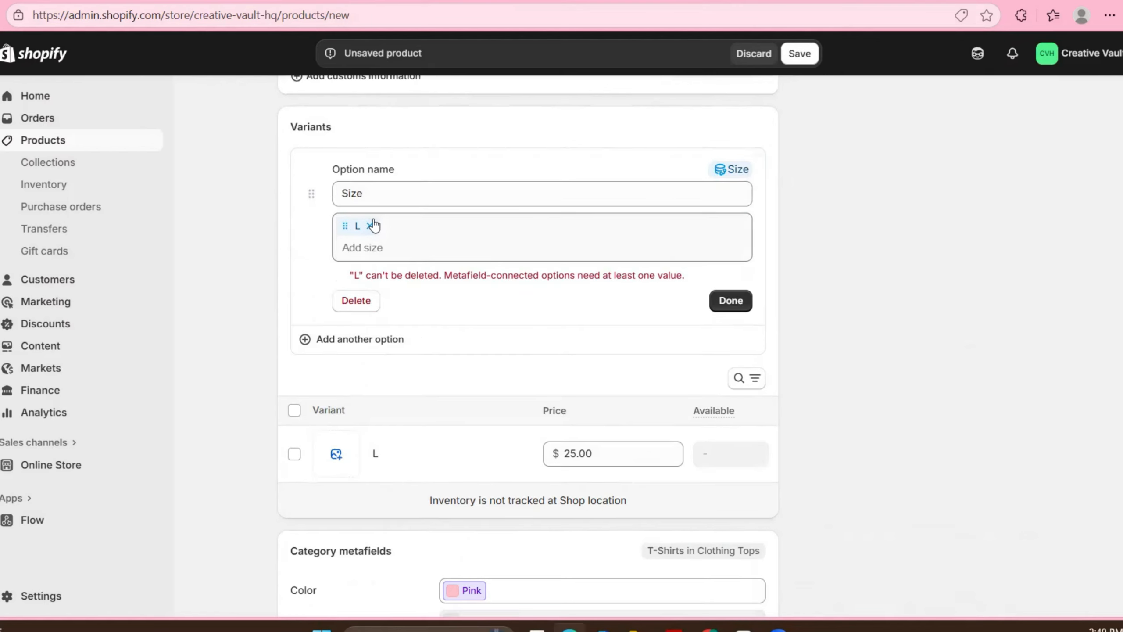
# Add the sizes S, M, XL, 2XL, 3XL and 4XL, and move L after M to complete the Size option.
pyautogui.click(406, 247)
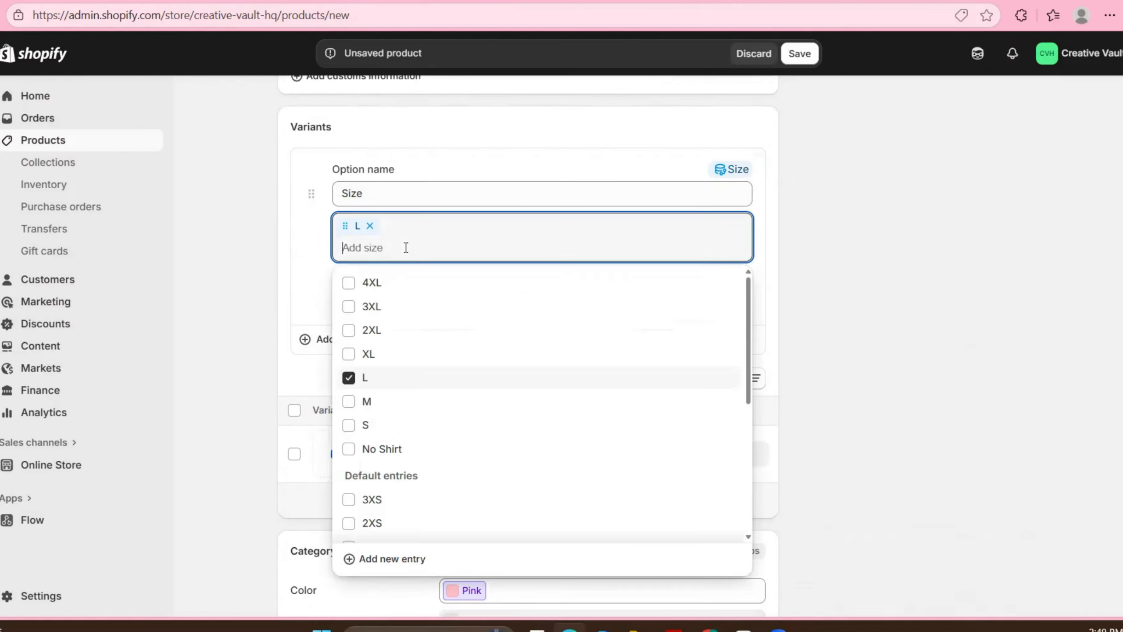
pyautogui.click(349, 426)
pyautogui.click(350, 401)
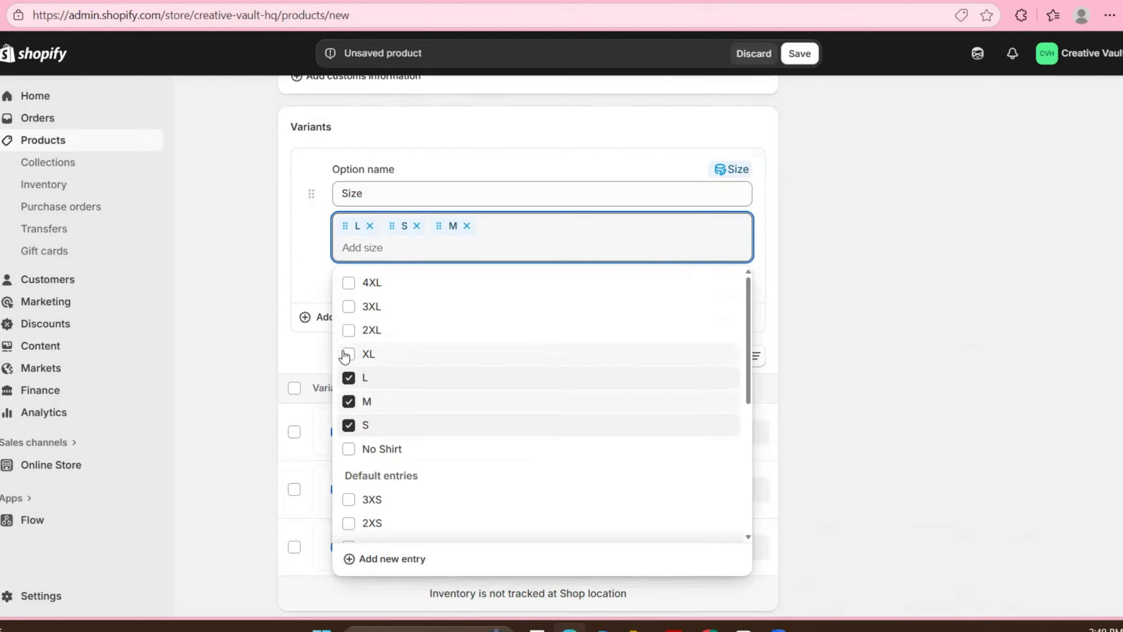
pyautogui.click(347, 355)
pyautogui.click(348, 330)
pyautogui.click(348, 306)
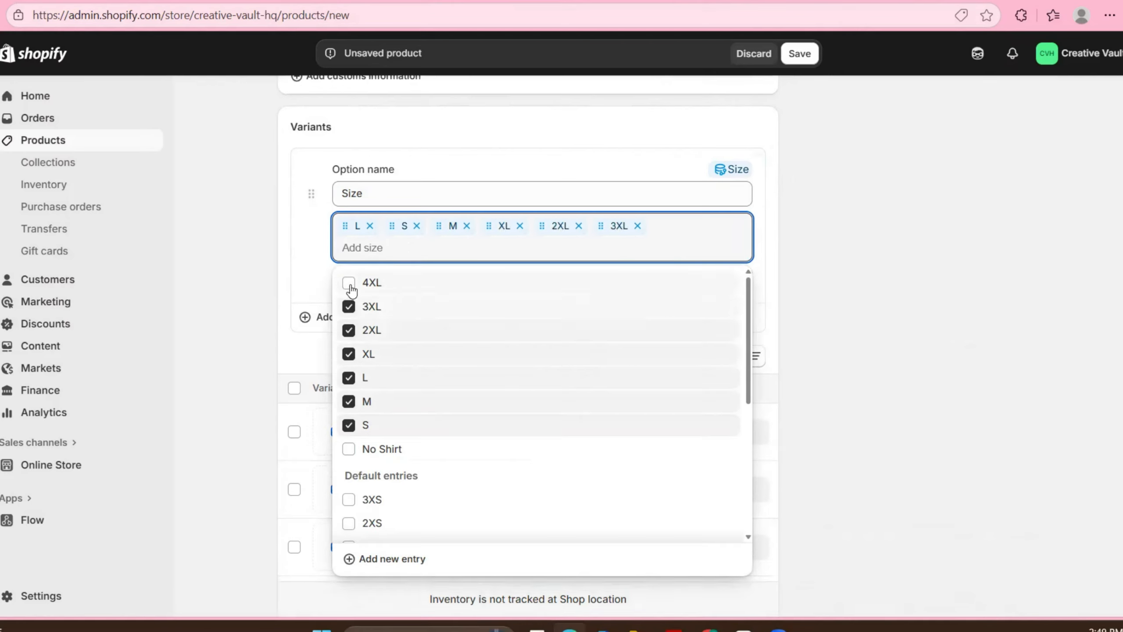
pyautogui.click(349, 282)
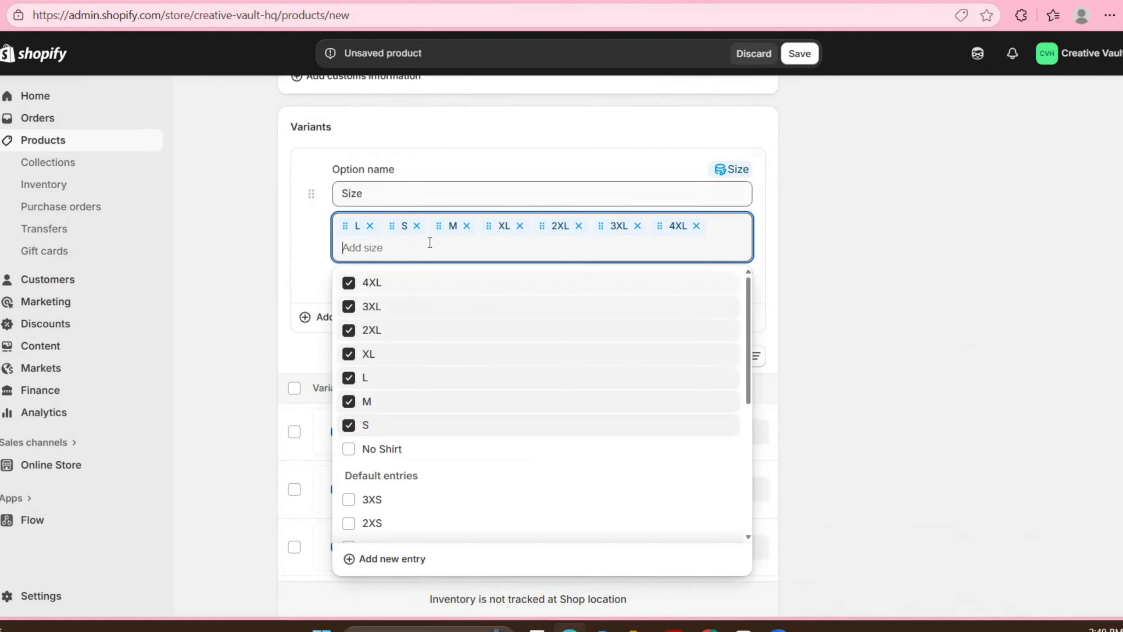
pyautogui.moveTo(349, 225); pyautogui.dragTo(455, 232)
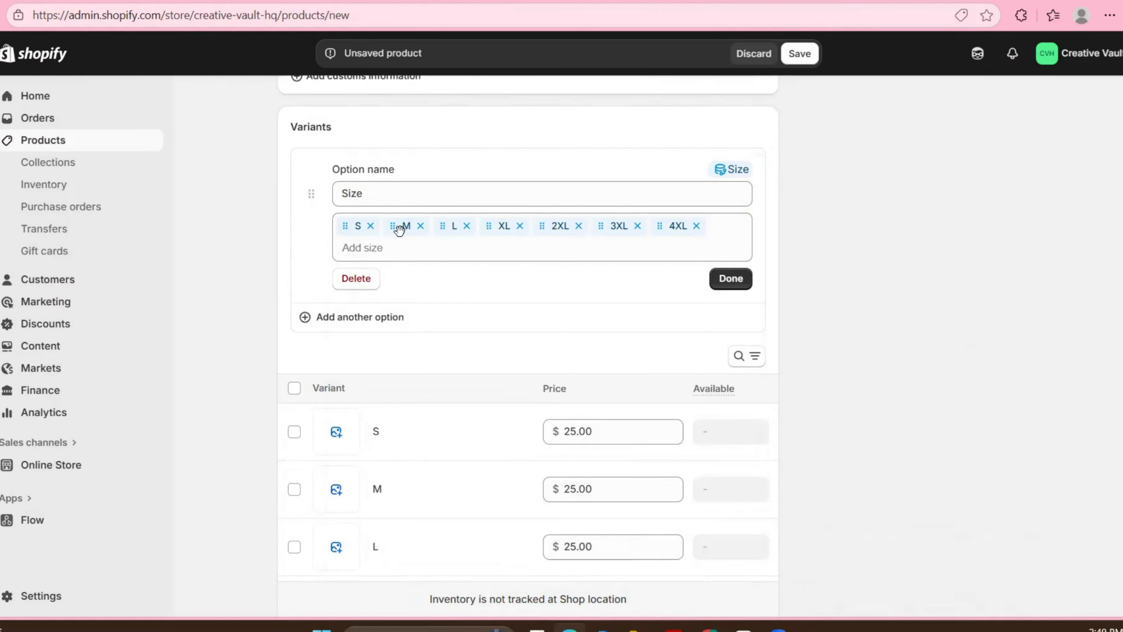
pyautogui.click(716, 288)
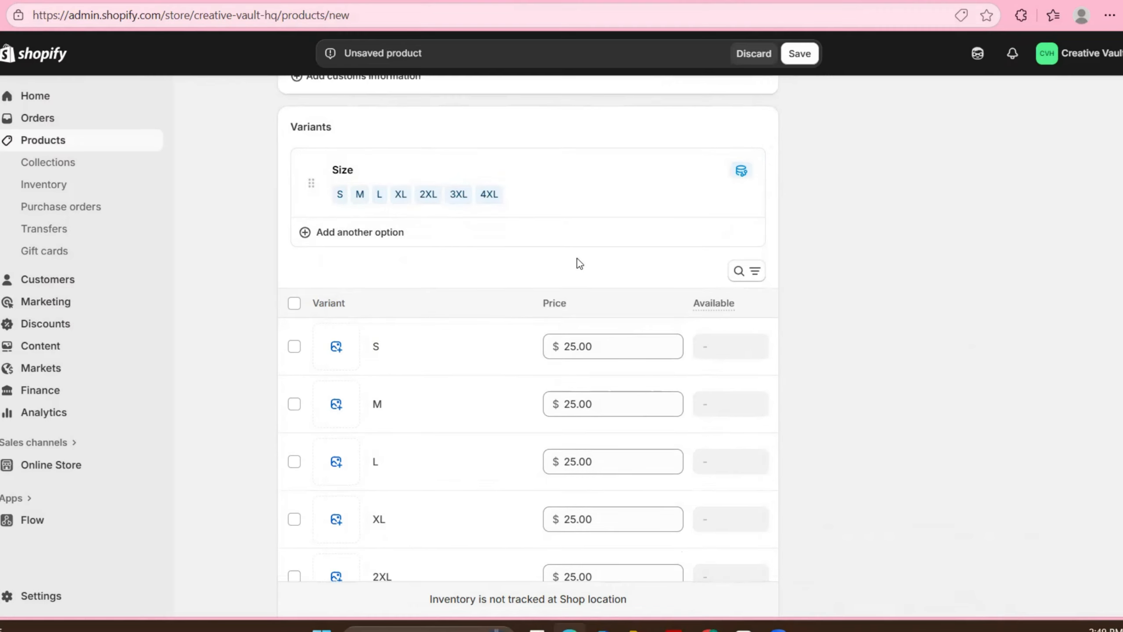
# Set the price of the T-shirt's 2XL, 3XL and 4XL variants to $30 and save the product.
pyautogui.scroll(-4, 575, 264)
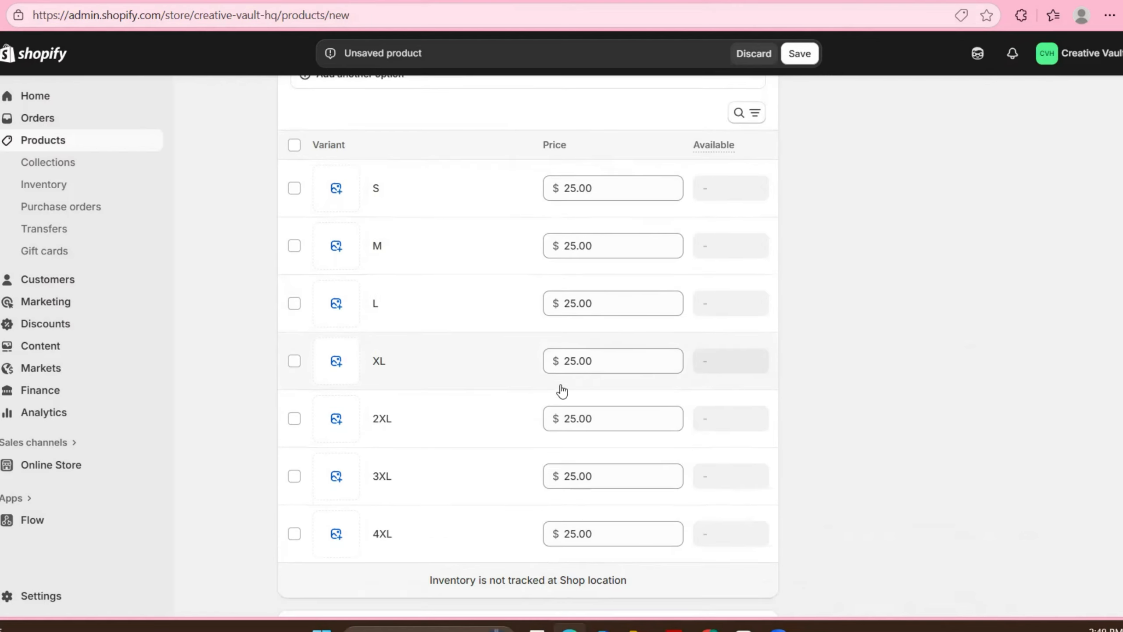
pyautogui.scroll(-2, 575, 385)
pyautogui.doubleClick(600, 339)
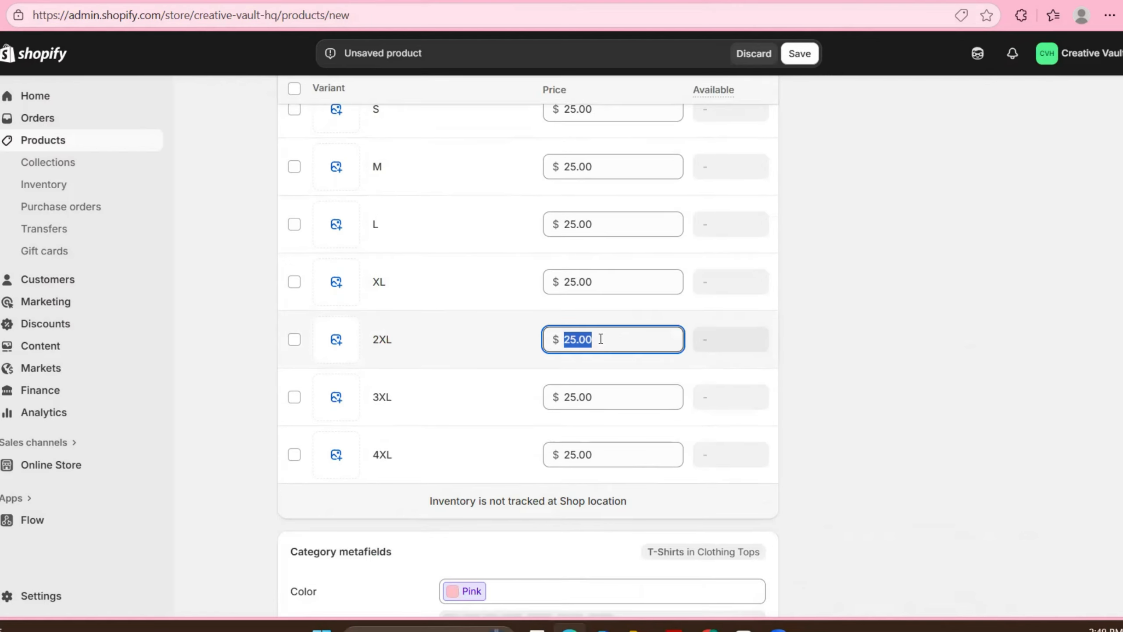
pyautogui.write('30')
pyautogui.click(593, 399)
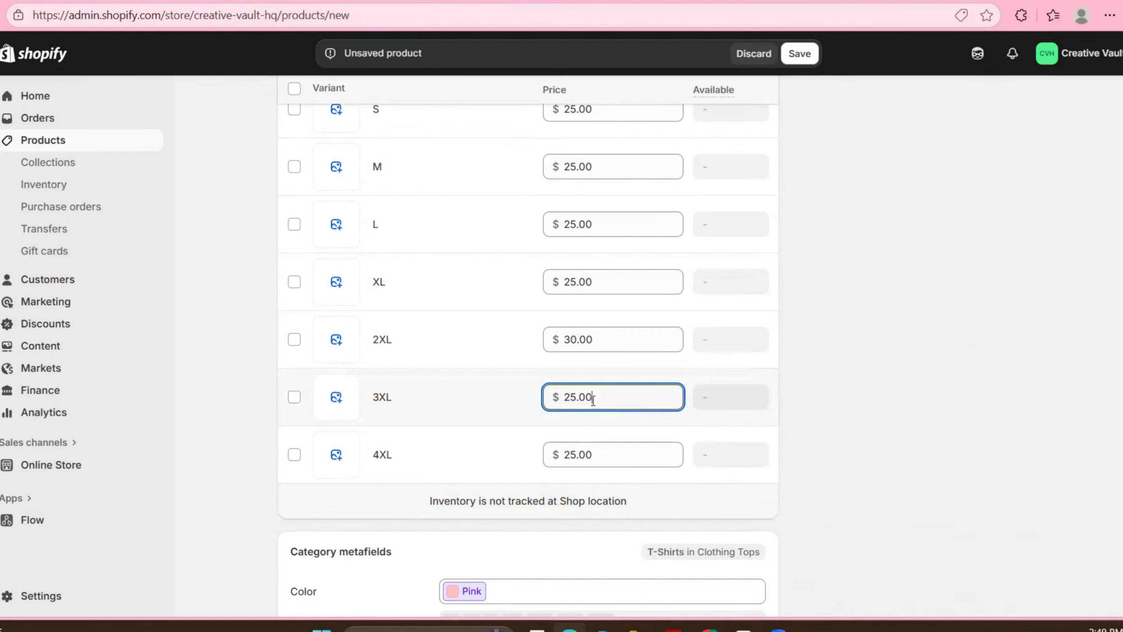
pyautogui.doubleClick(593, 399)
pyautogui.write('30')
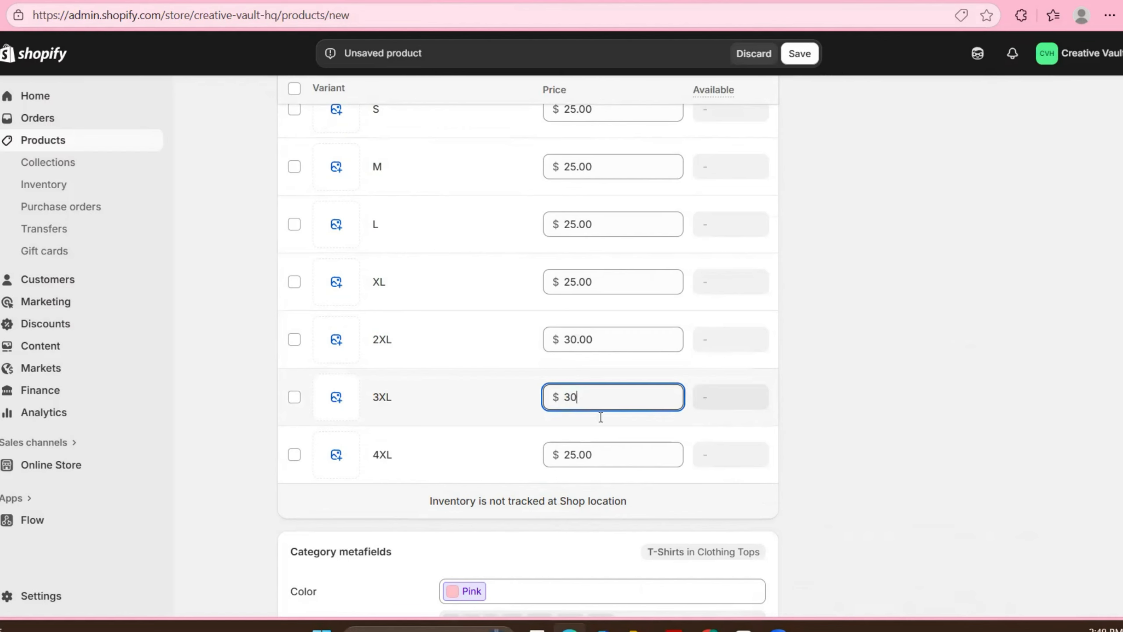
pyautogui.doubleClick(602, 455)
pyautogui.write('30')
pyautogui.click(792, 86)
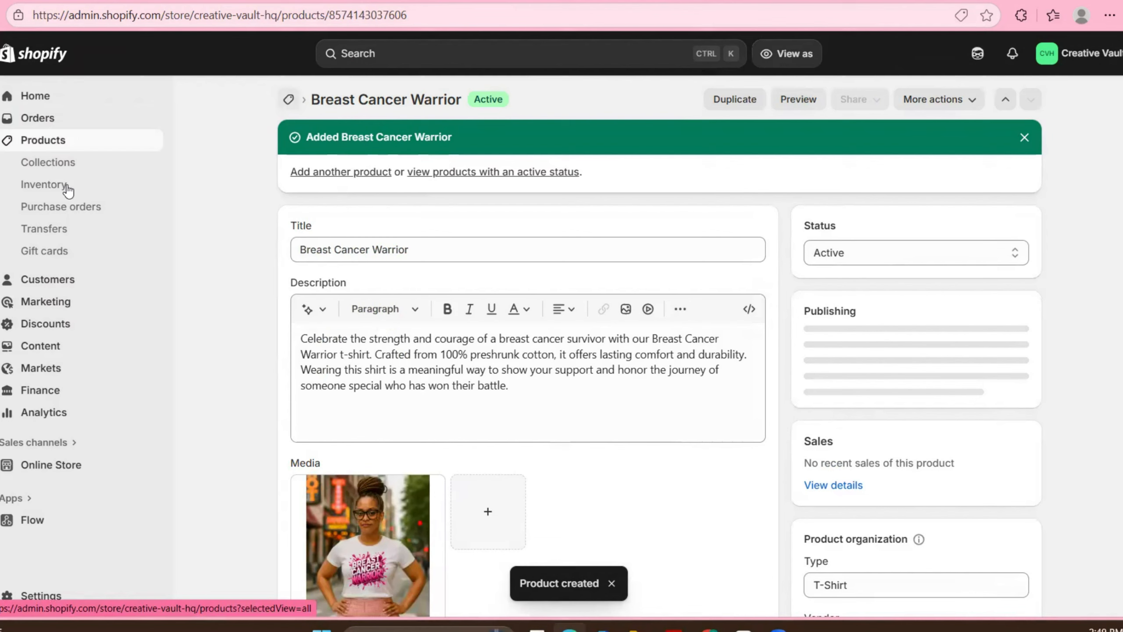
# Switch to the online storefront and search its products for "breast cancer", clearing the search when done.
pyautogui.click(50, 141)
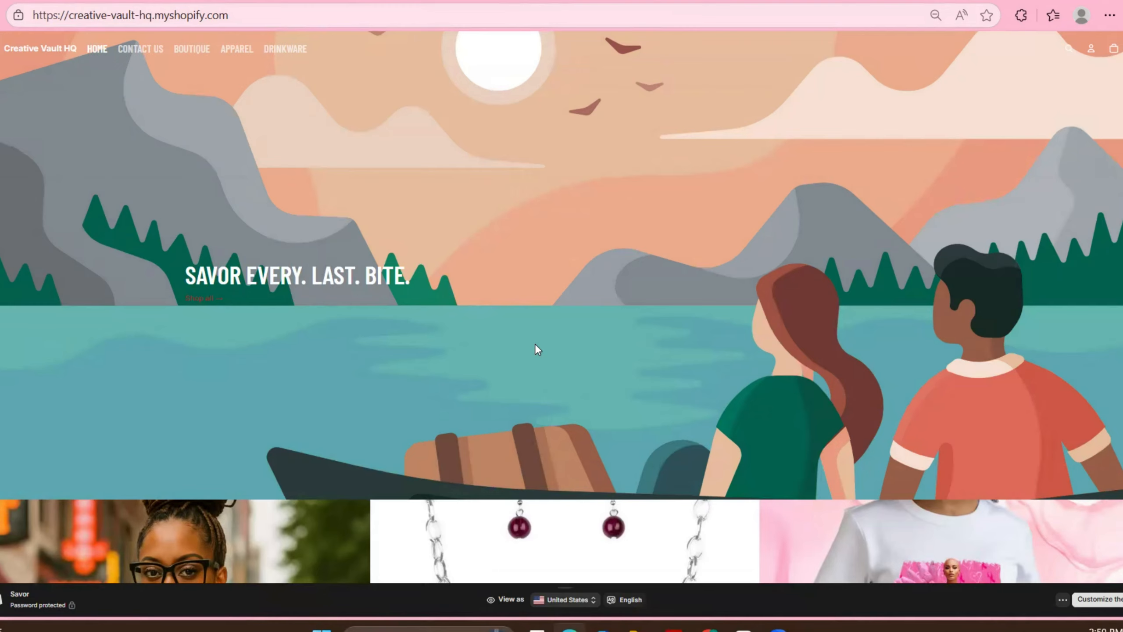
pyautogui.click(1071, 55)
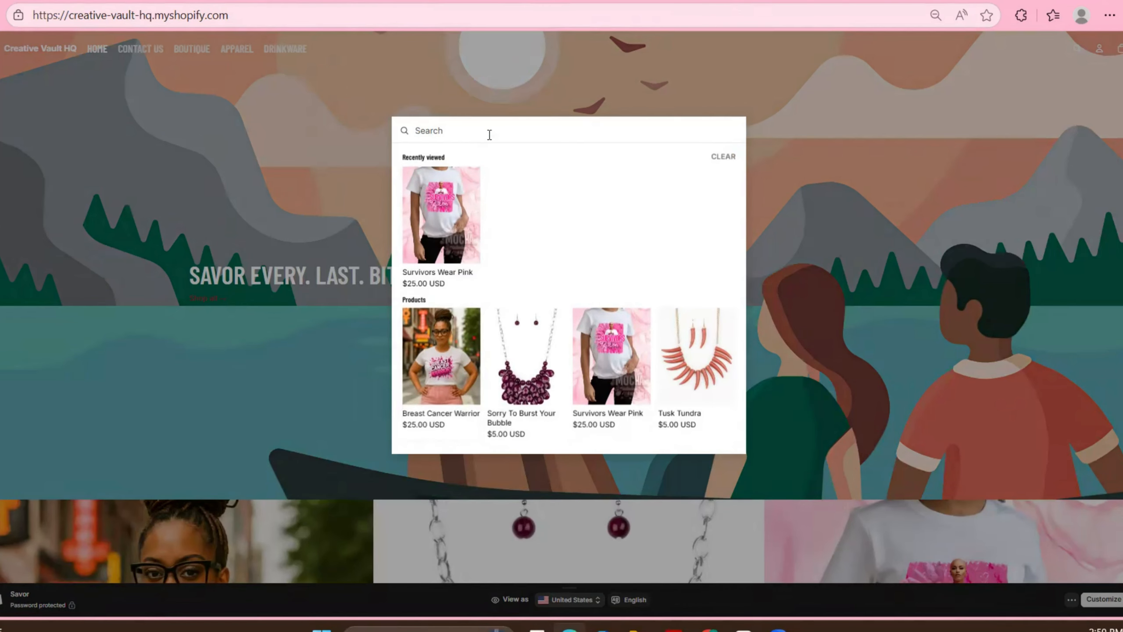
pyautogui.write('breast cancer')
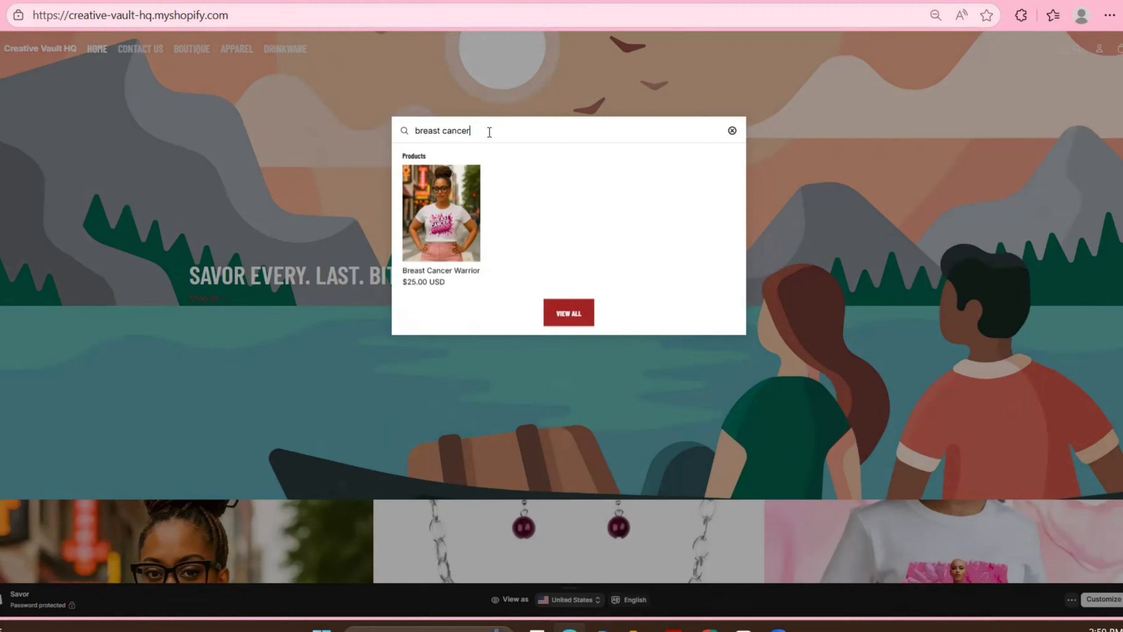
pyautogui.click(733, 133)
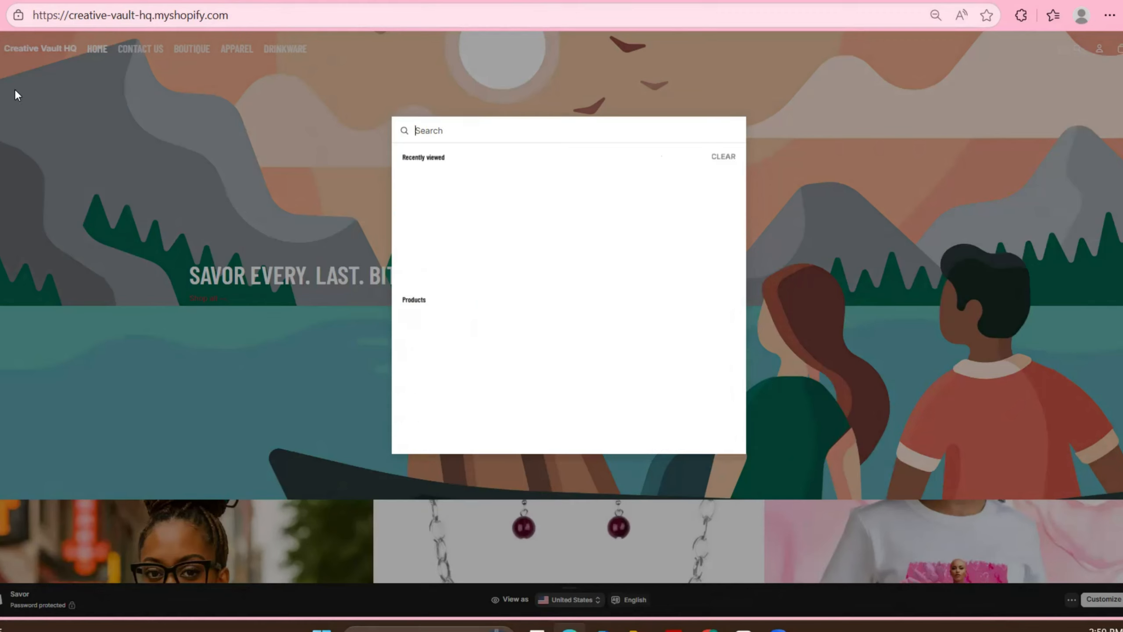
# Return to the Shopify admin and open the Survivors Wear Pink product to review its details.
pyautogui.click(89, 2)
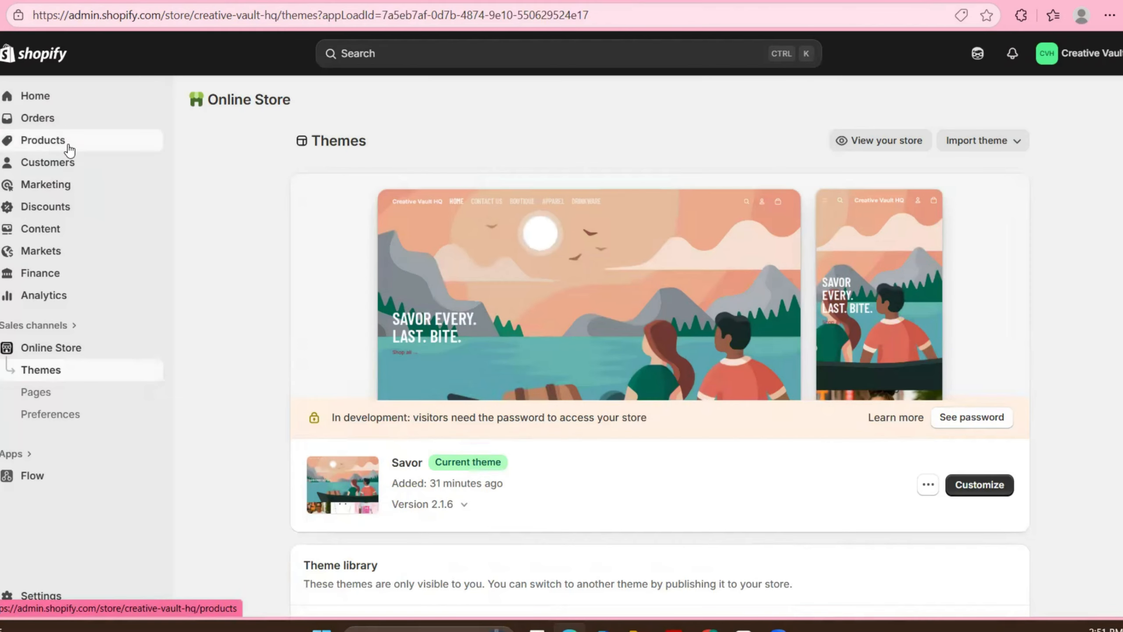
pyautogui.click(68, 147)
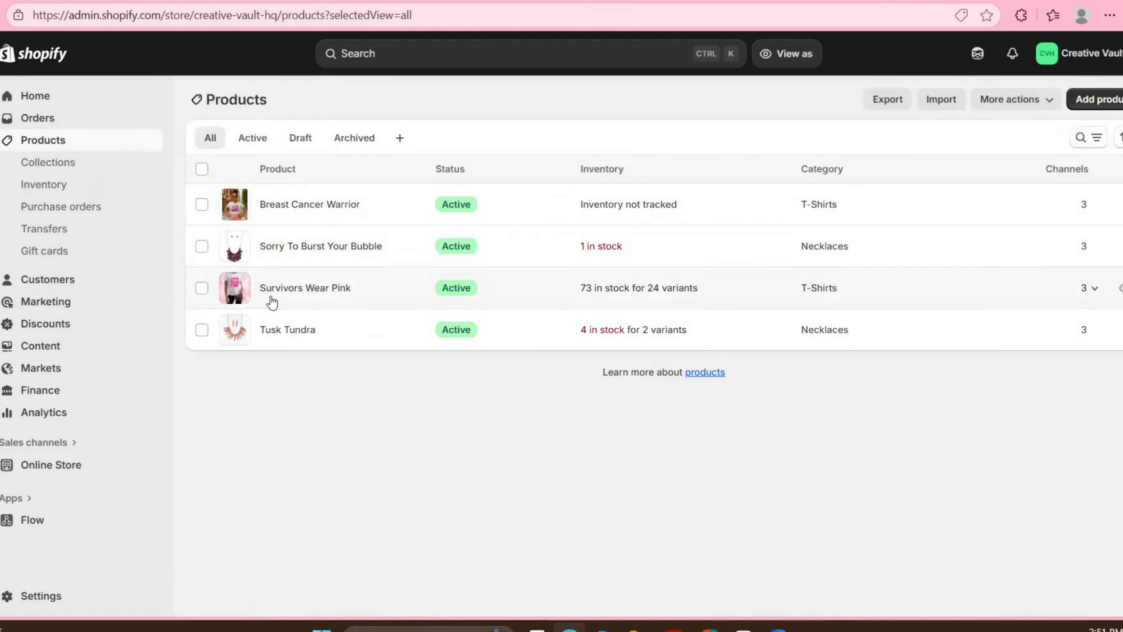
pyautogui.click(270, 290)
pyautogui.scroll(-5, 963, 458)
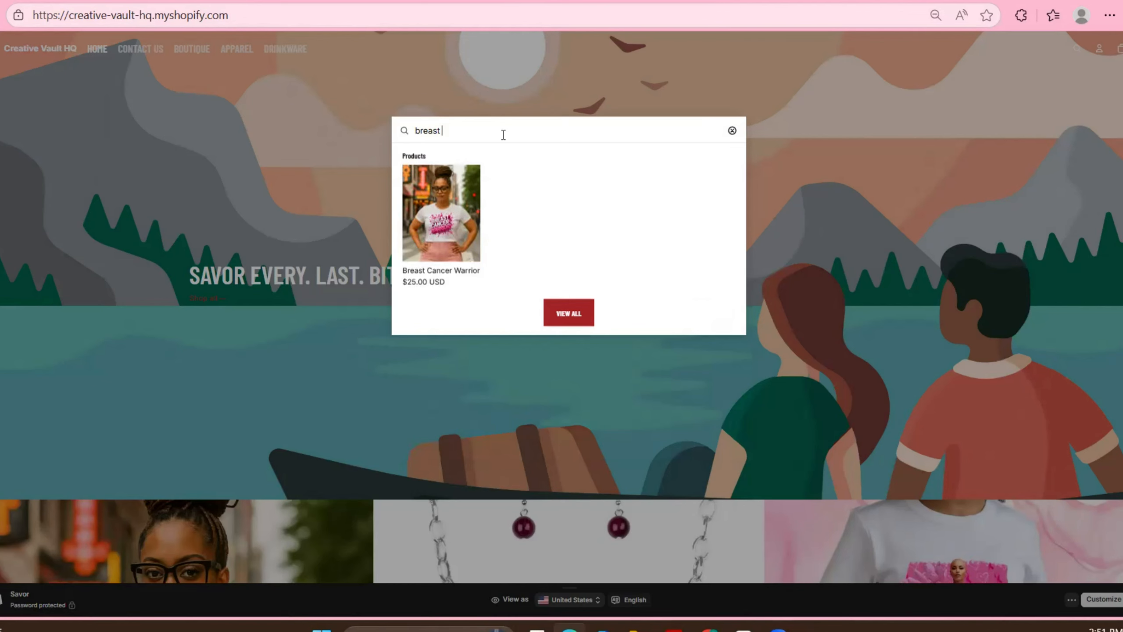
# Search the storefront for "breast cancer awareness" and open the full results page.
pyautogui.write('cancer awareness')
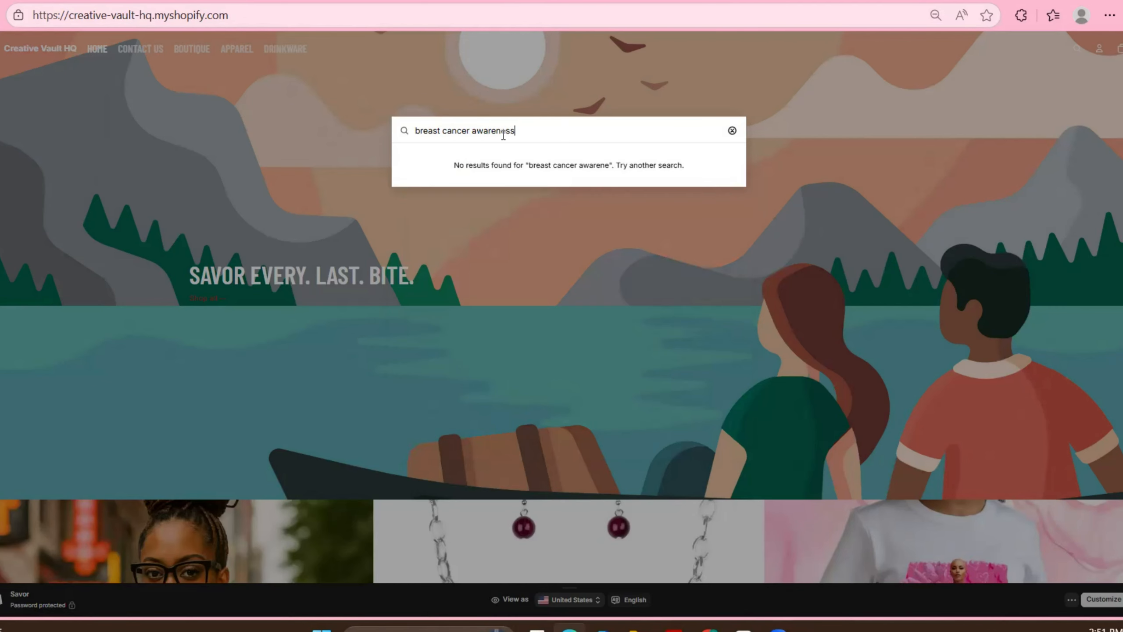
pyautogui.press('Return')
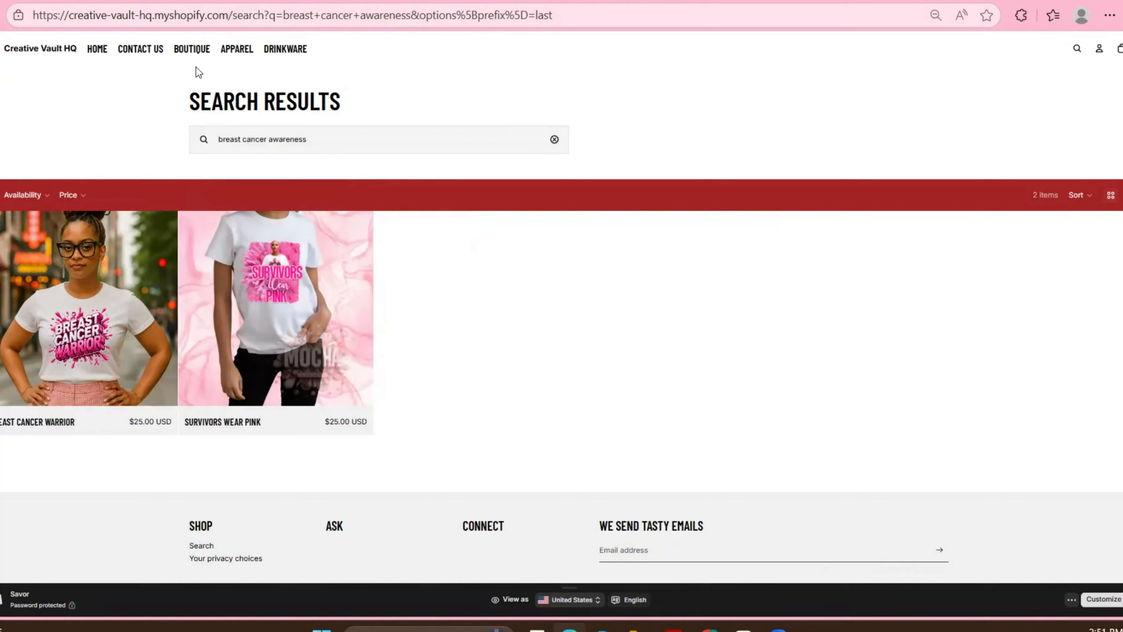
# View the storefront's Tumblers and T-Shirts collection pages to check which products each one contains.
pyautogui.moveTo(243, 60)
pyautogui.moveTo(201, 57)
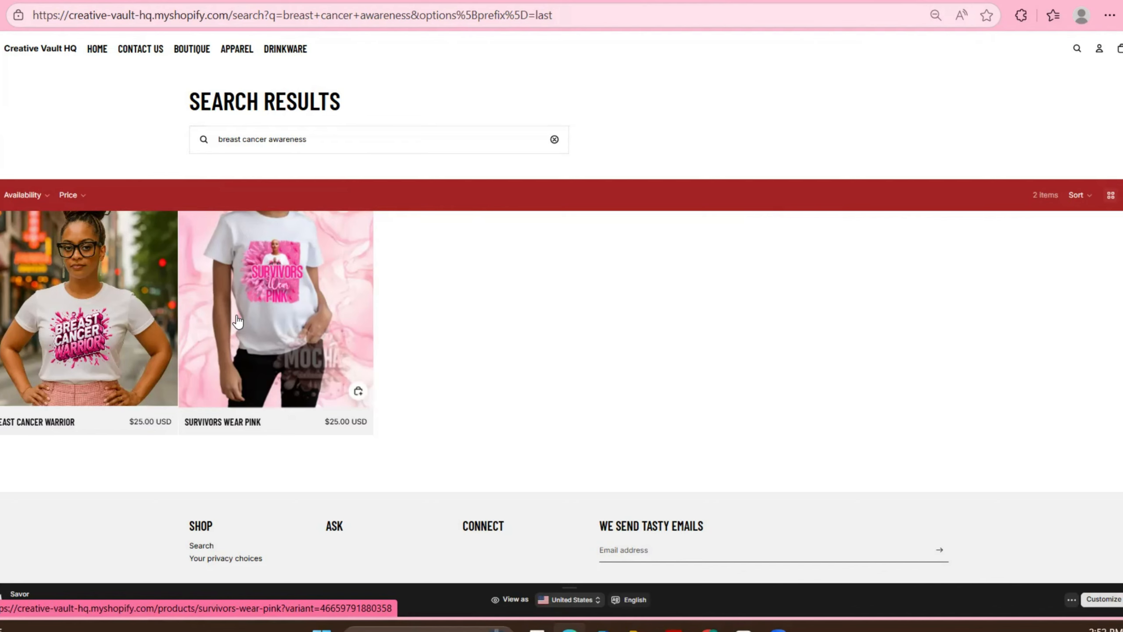
pyautogui.click(237, 48)
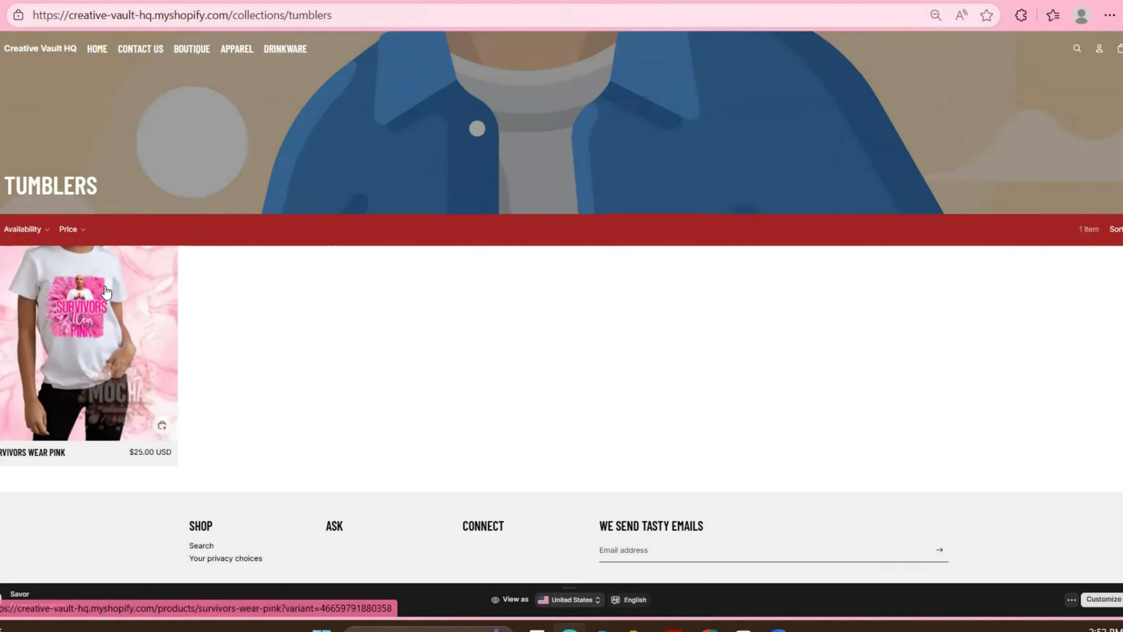
pyautogui.moveTo(179, 43)
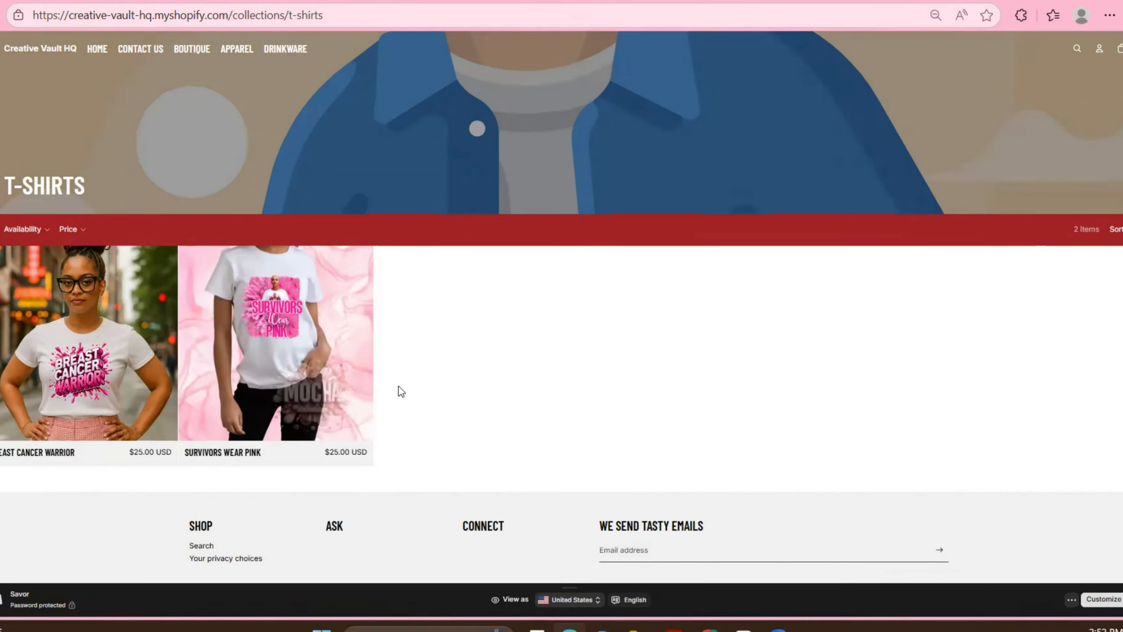